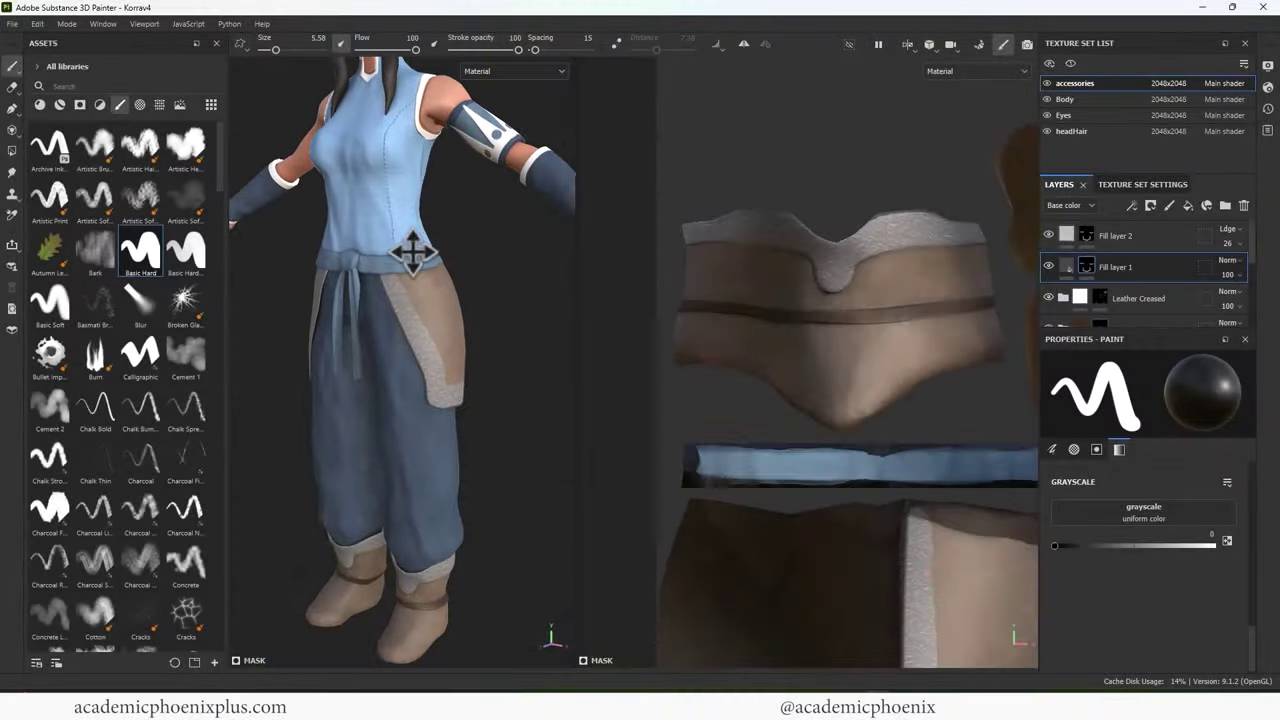
alt+middle_drag(413, 252, 491, 394)
alt+right_drag(491, 394, 443, 369)
alt+middle_drag(443, 369, 472, 423)
alt+drag(472, 423, 459, 407)
alt+right_drag(460, 405, 470, 440)
alt+middle_drag(470, 440, 465, 470)
click(712, 529)
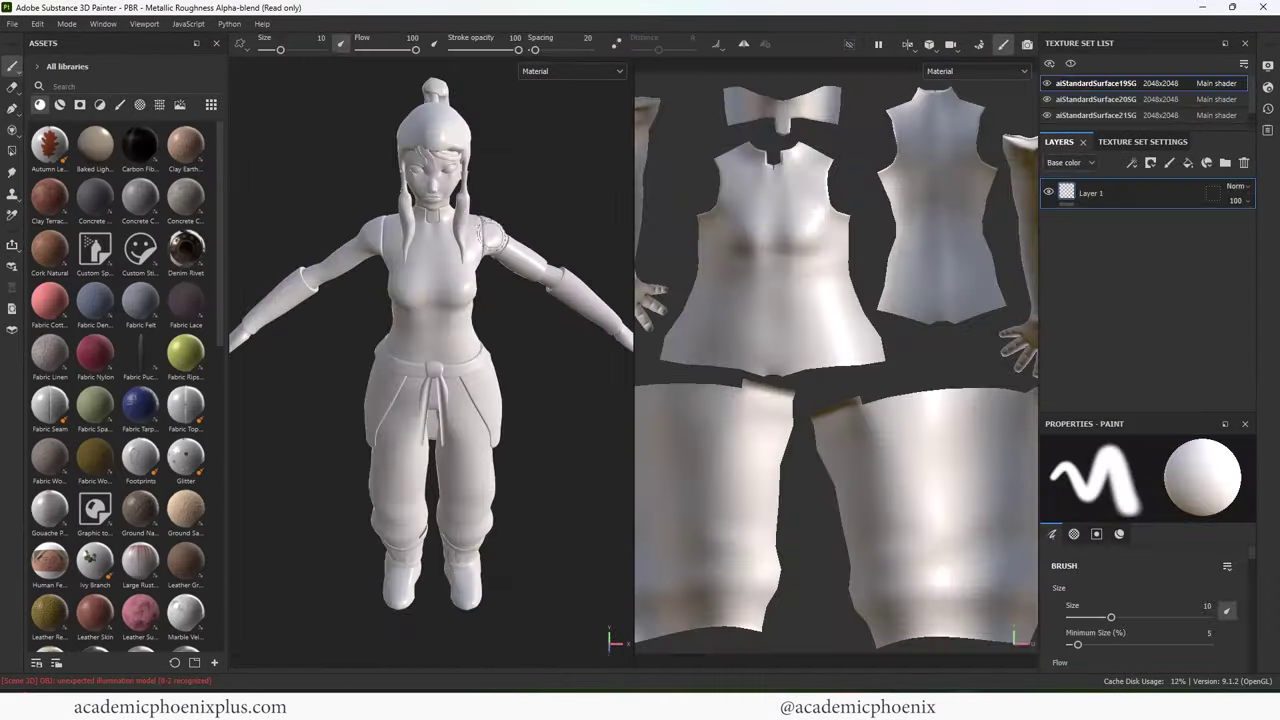
alt+drag(538, 196, 470, 188)
mouse_move(458, 190)
alt+middle_down()
mouse_move(449, 206)
mouse_move(462, 210)
alt+middle_up()
alt+right_drag(877, 185, 643, 150)
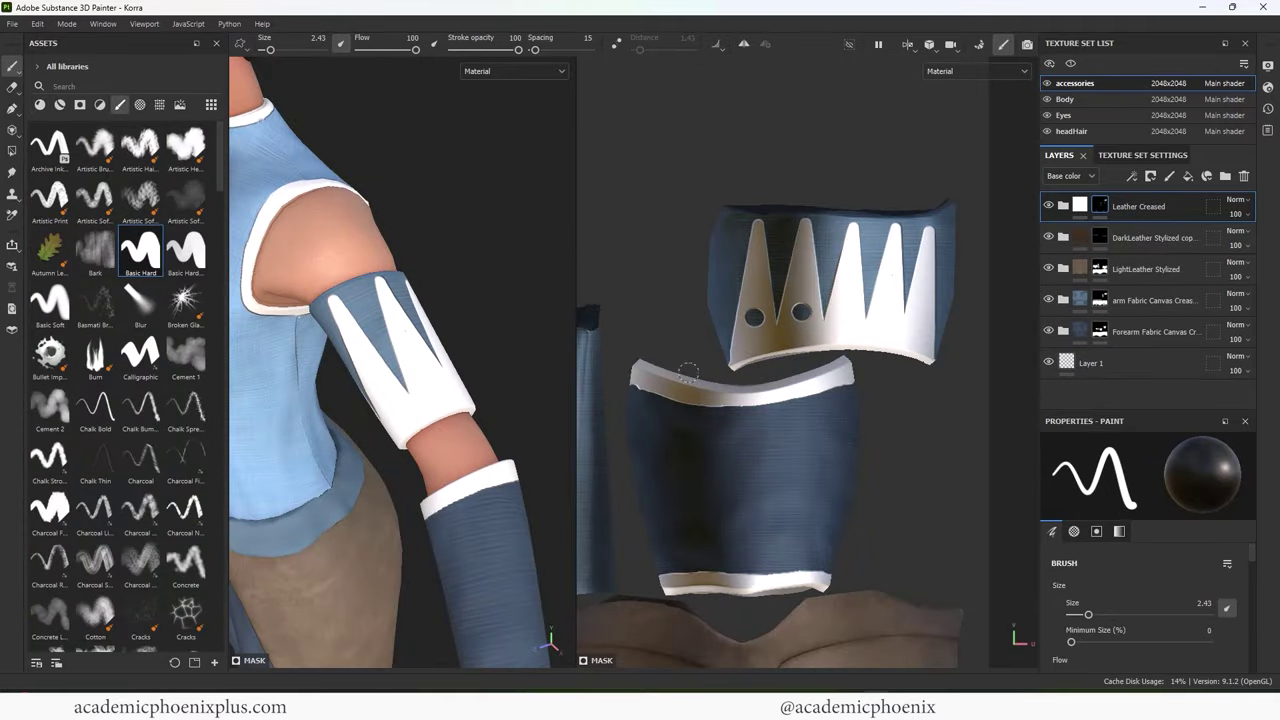
alt+drag(622, 376, 355, 277)
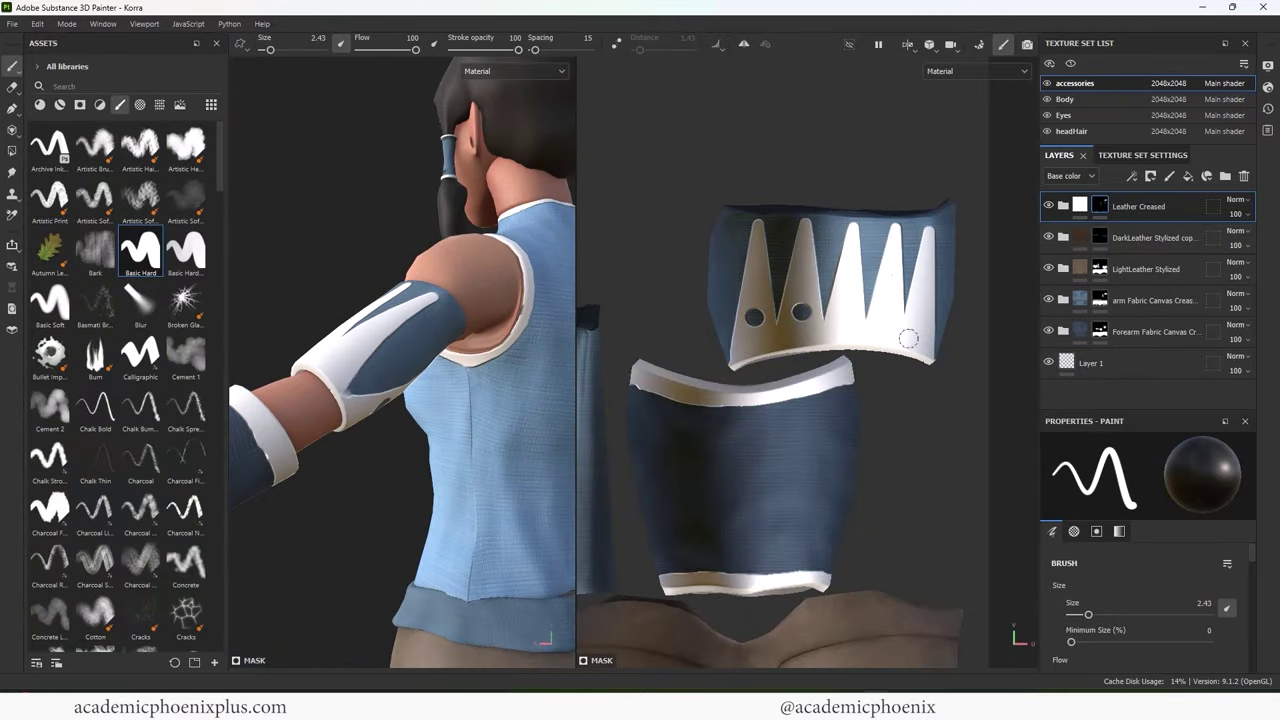
click(851, 310)
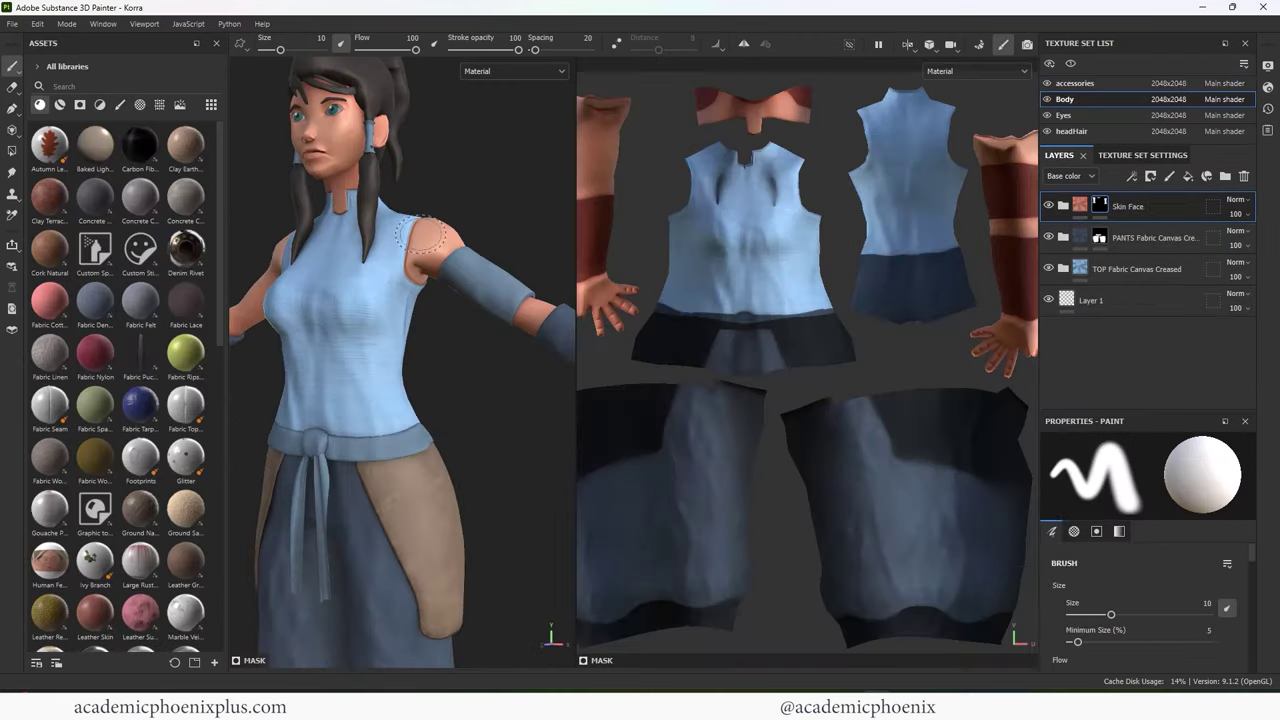
Step: Examine the character's top from the front and compare it with the Korra Character Sheet.png reference image
alt+drag(480, 205, 445, 236)
alt+middle_drag(447, 240, 443, 320)
alt+right_drag(443, 320, 440, 352)
alt+middle_drag(440, 352, 424, 374)
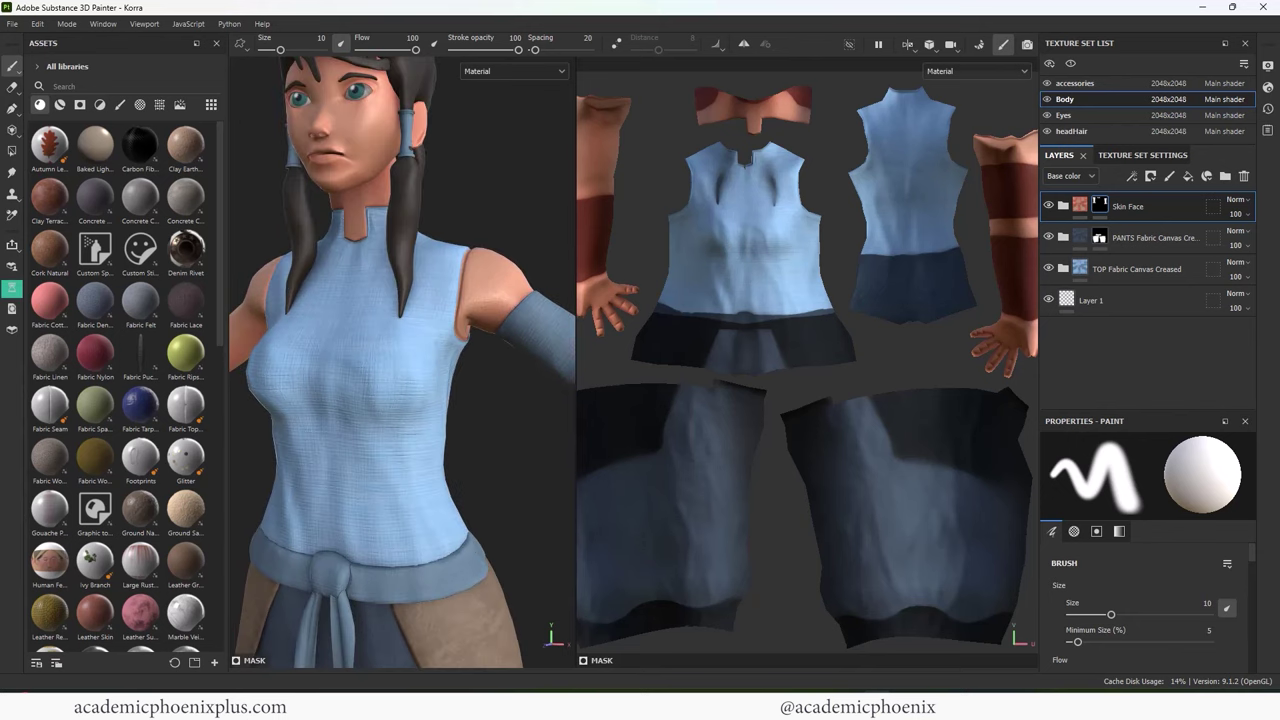
drag(0, 32, 752, 0)
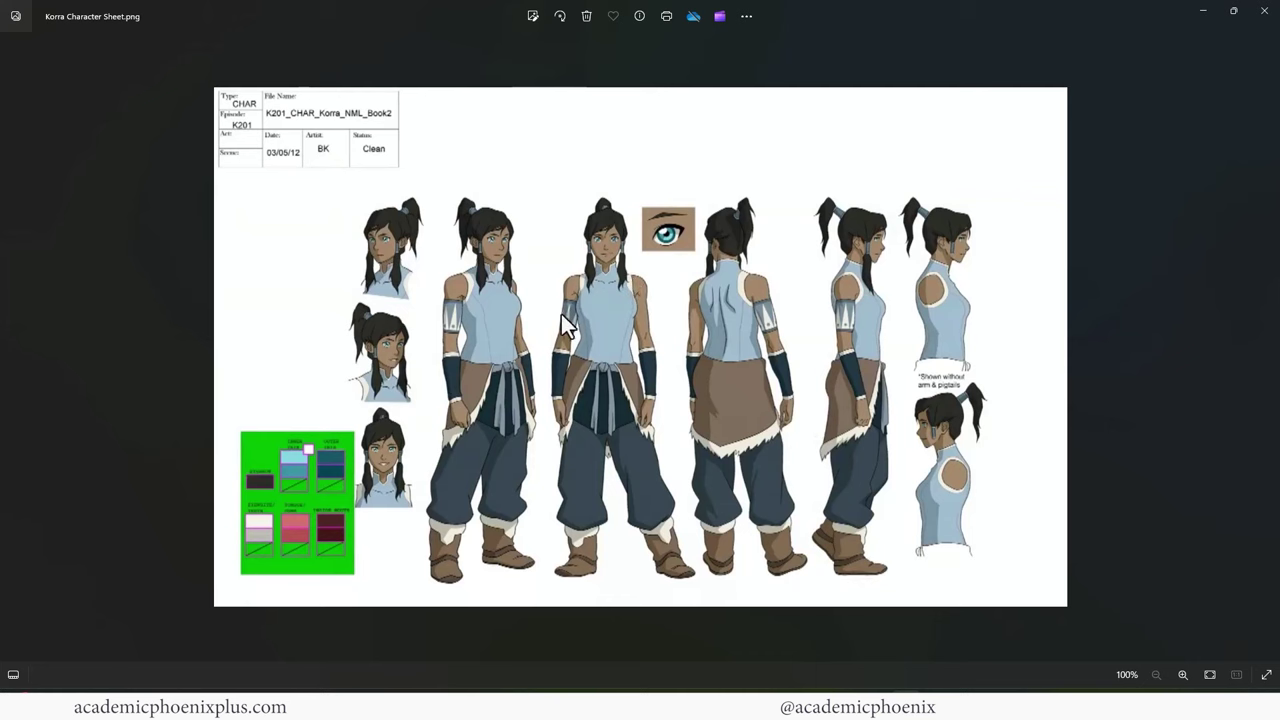
key(alt+Tab)
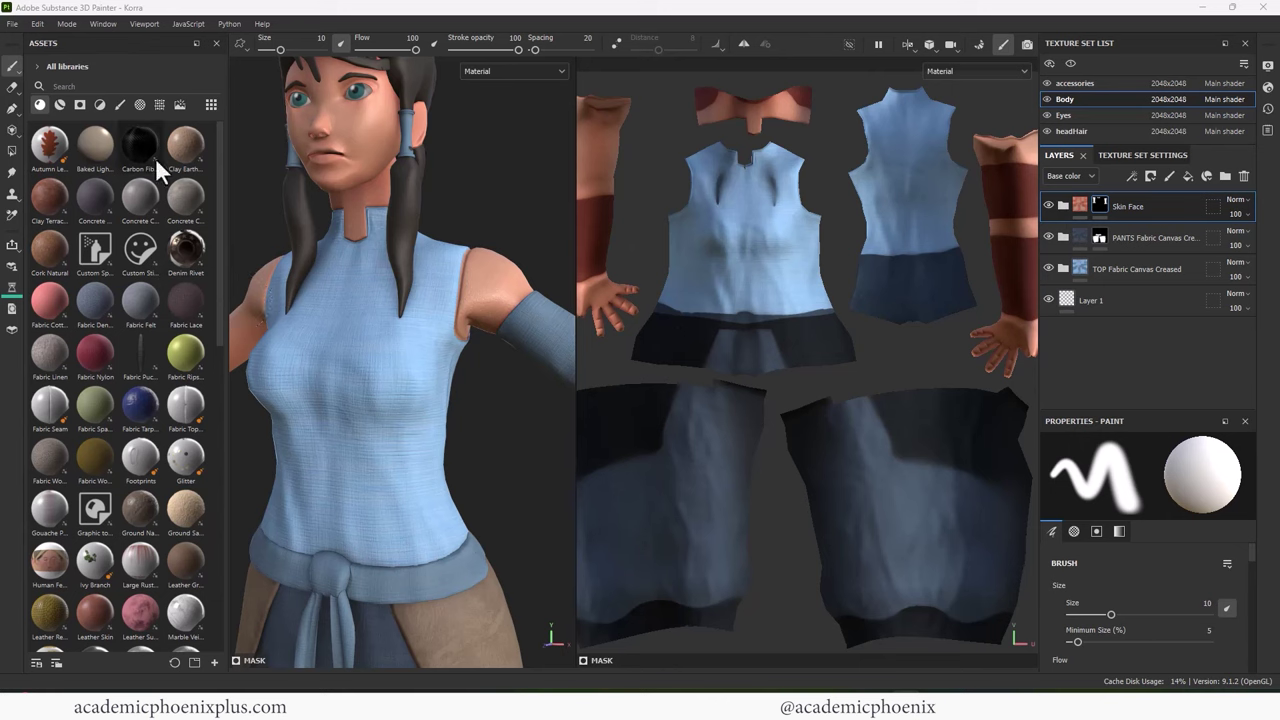
Step: Search the smart materials for "lether" and apply Leather Creased to the Body texture set
click(58, 104)
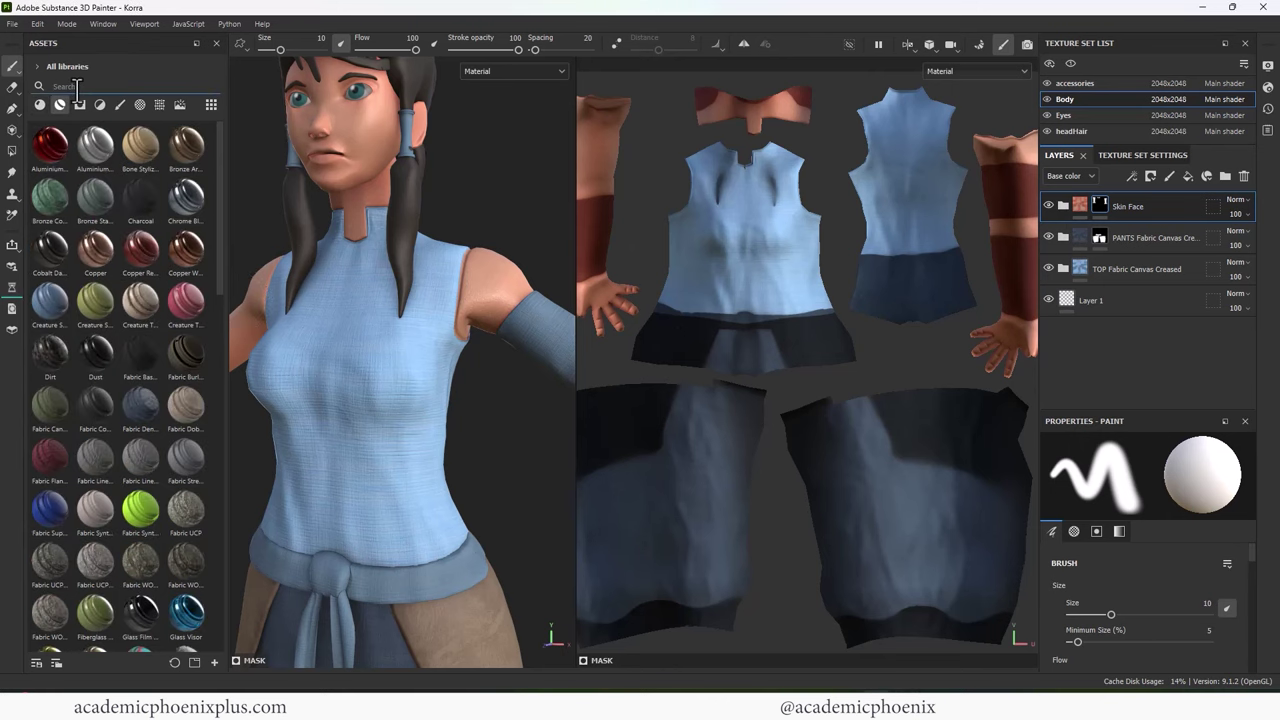
text(lethe)
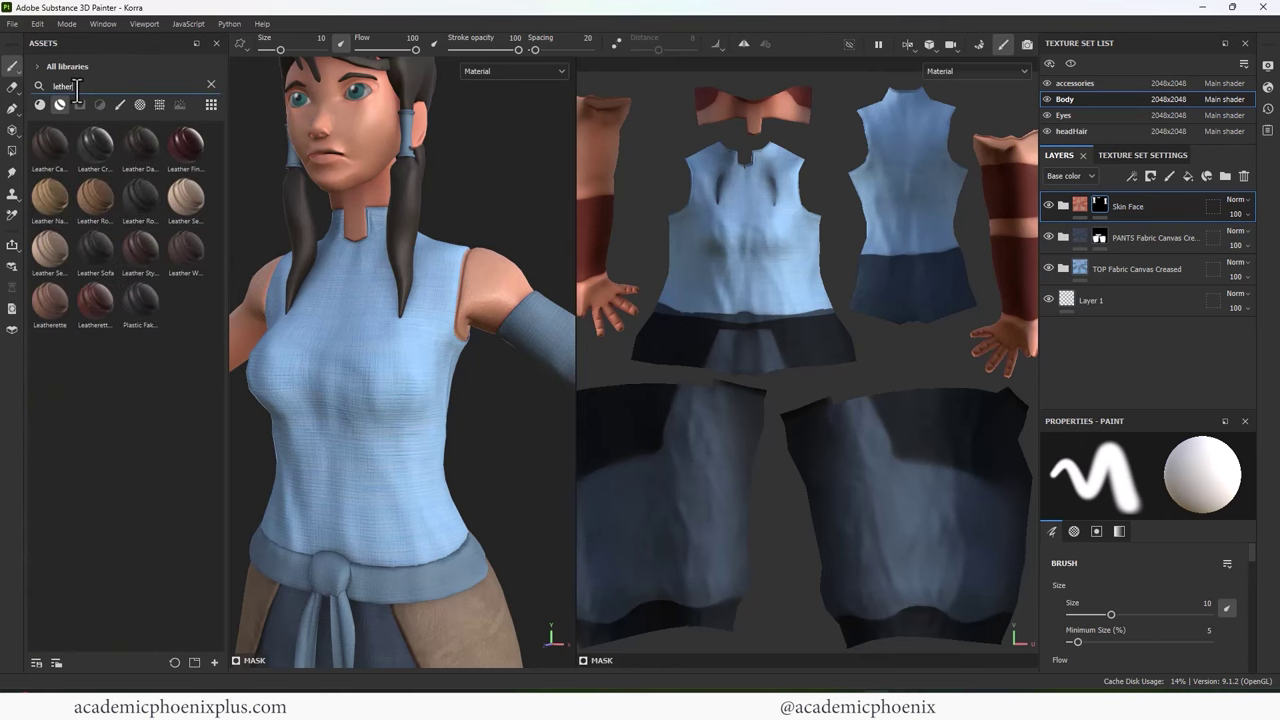
text(r)
drag(95, 145, 387, 293)
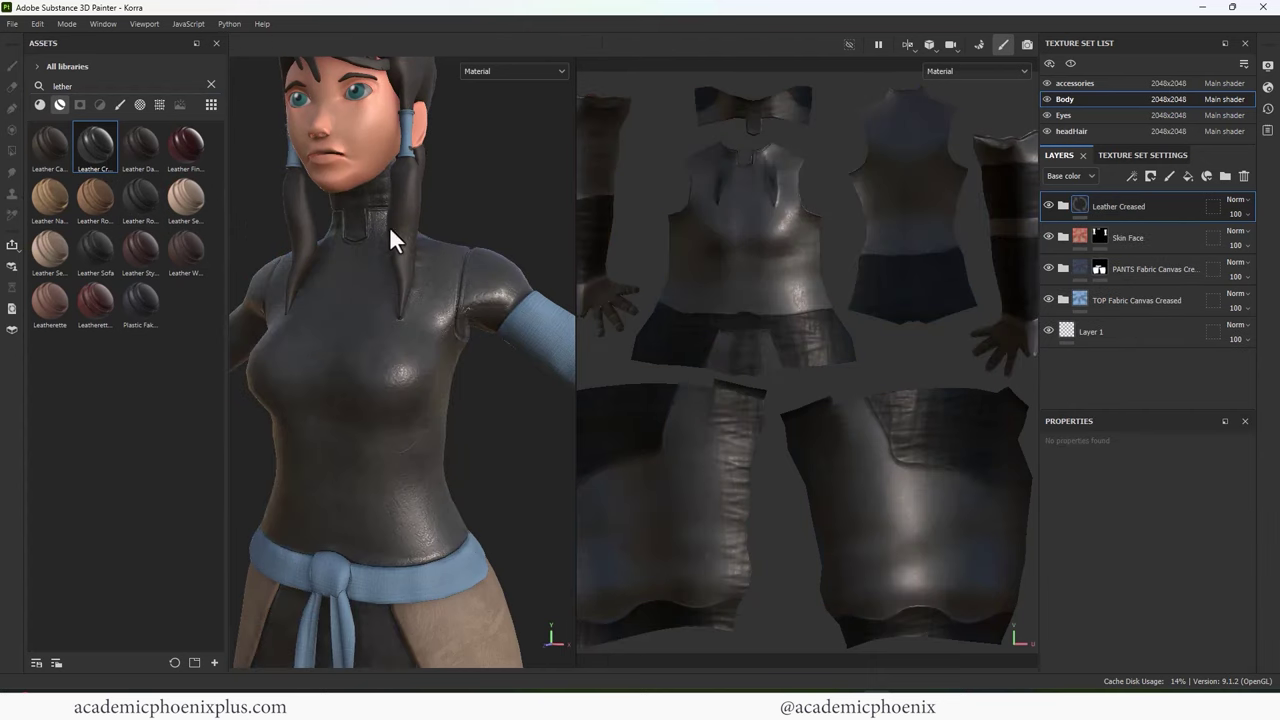
alt+middle_drag(409, 213, 477, 277)
alt+right_drag(477, 277, 963, 251)
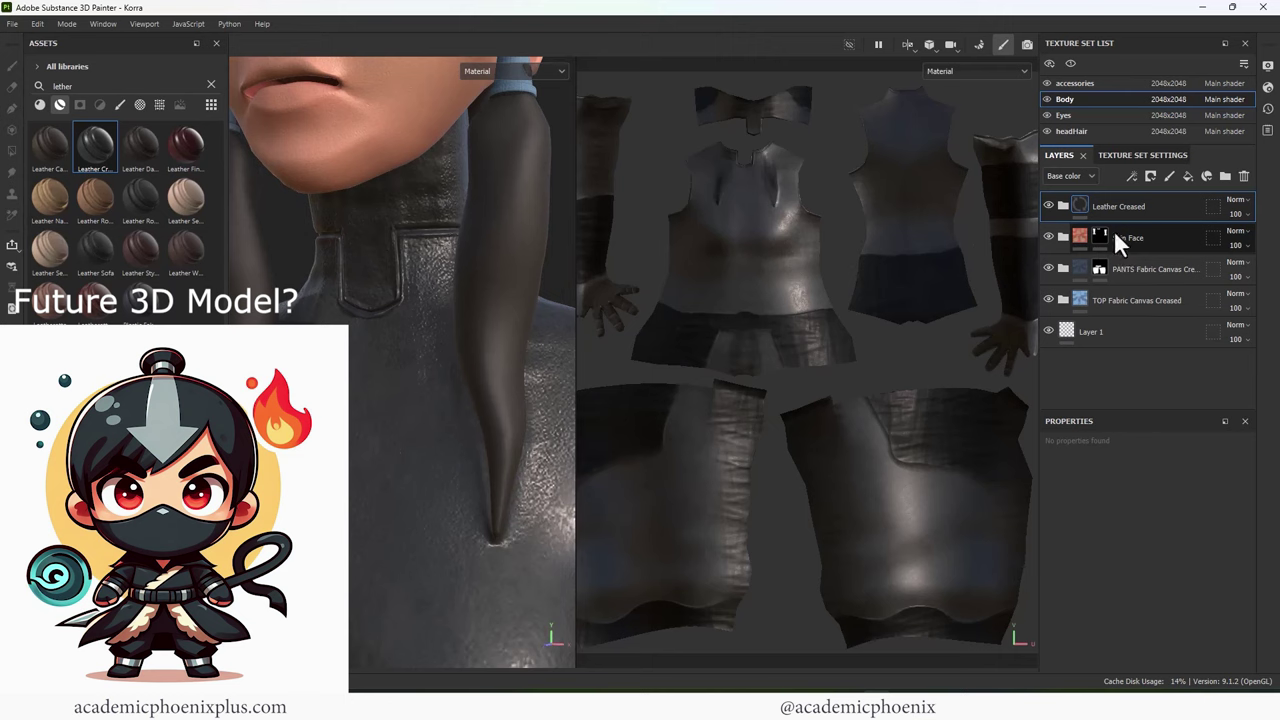
Step: Set the base color of the Base layer inside the Leather Creased group to white
click(1062, 206)
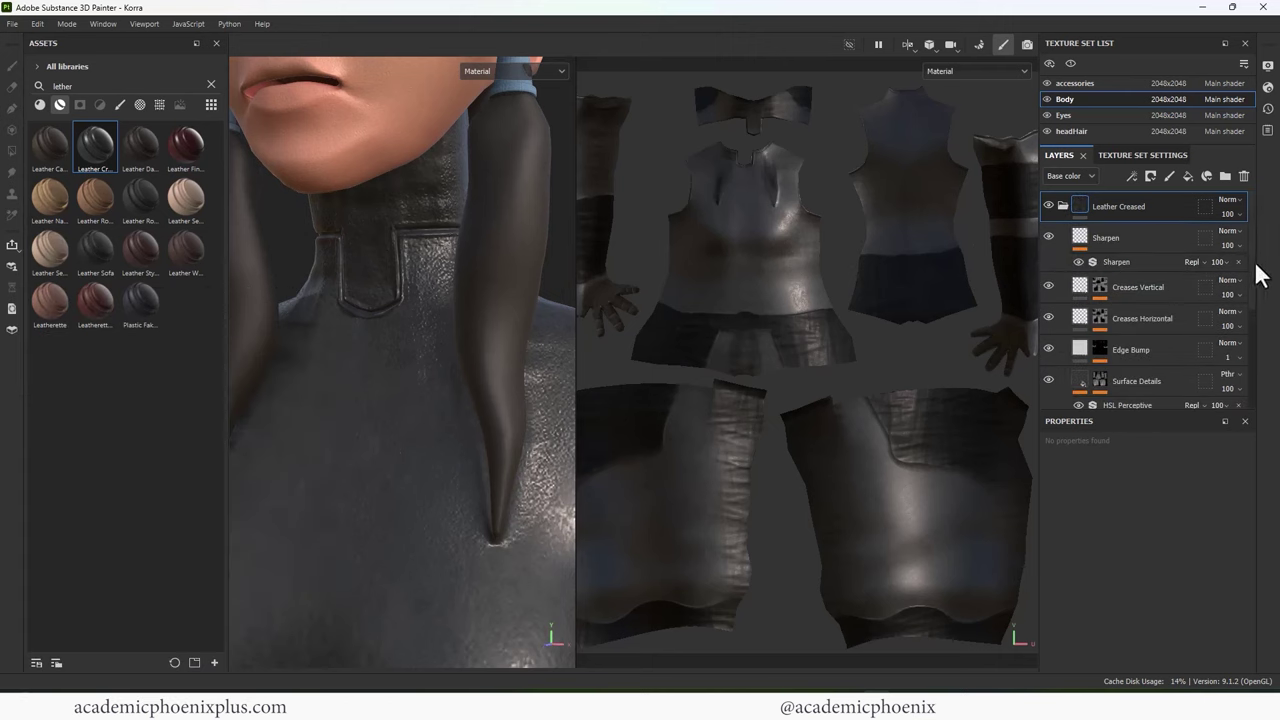
drag(1254, 271, 1250, 323)
click(1085, 338)
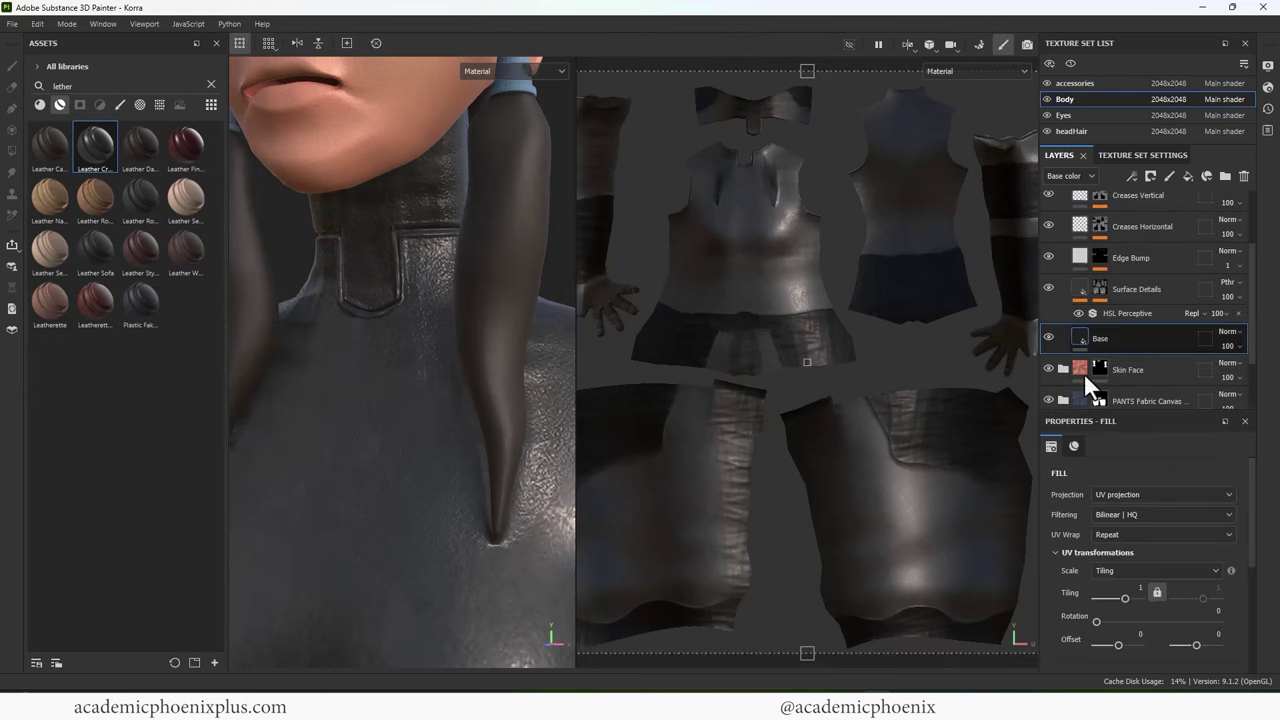
drag(1257, 483, 1257, 529)
click(1139, 505)
drag(1068, 507, 928, 465)
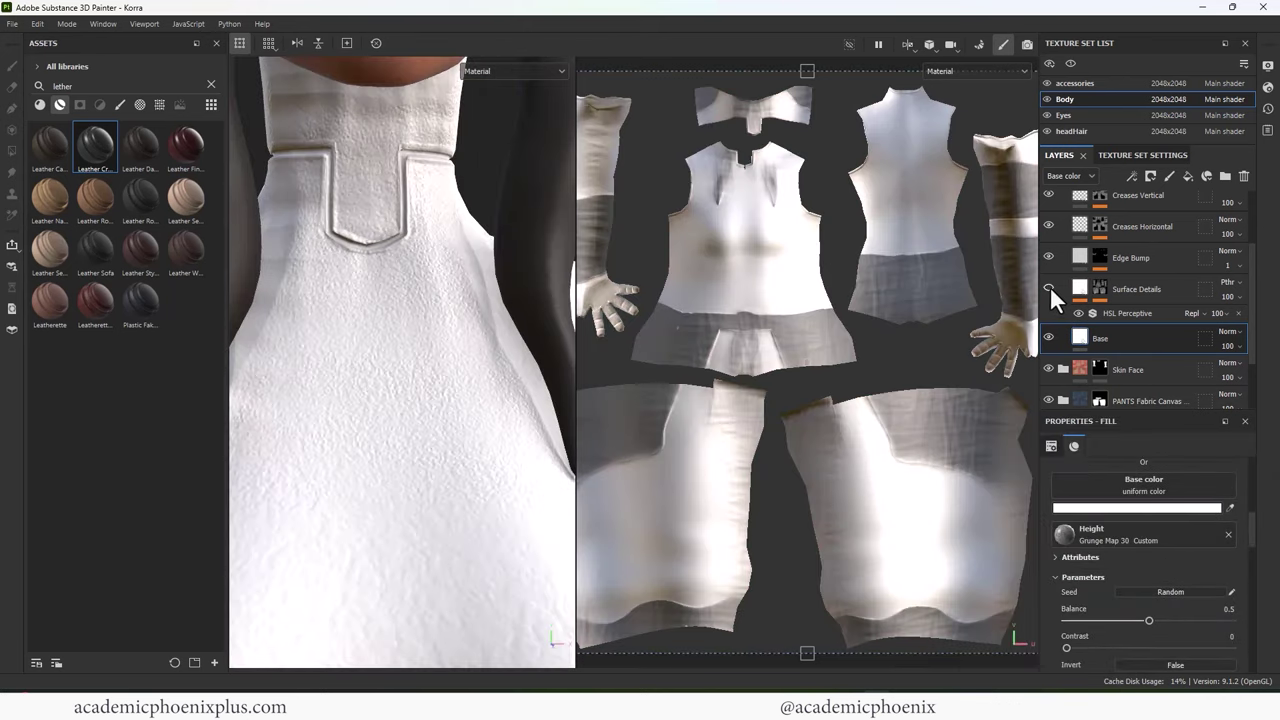
Step: Toggle the visibility of the Edge Bump and Creases Horizontal layers to compare their effect on the leather
click(1050, 254)
click(1049, 255)
click(1048, 224)
click(1048, 223)
click(1049, 223)
click(1049, 223)
Step: Compare the leather with and without the Creases Vertical layer, leaving that layer hidden
click(1047, 194)
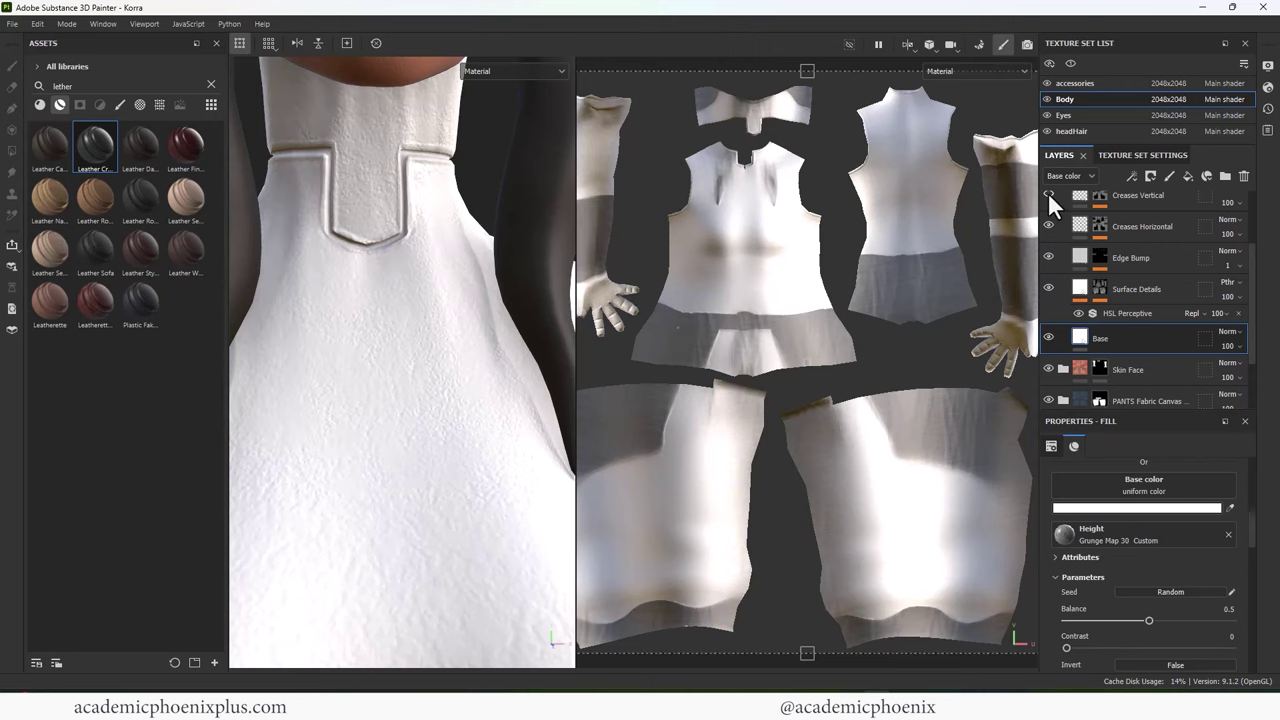
click(1048, 192)
click(1048, 192)
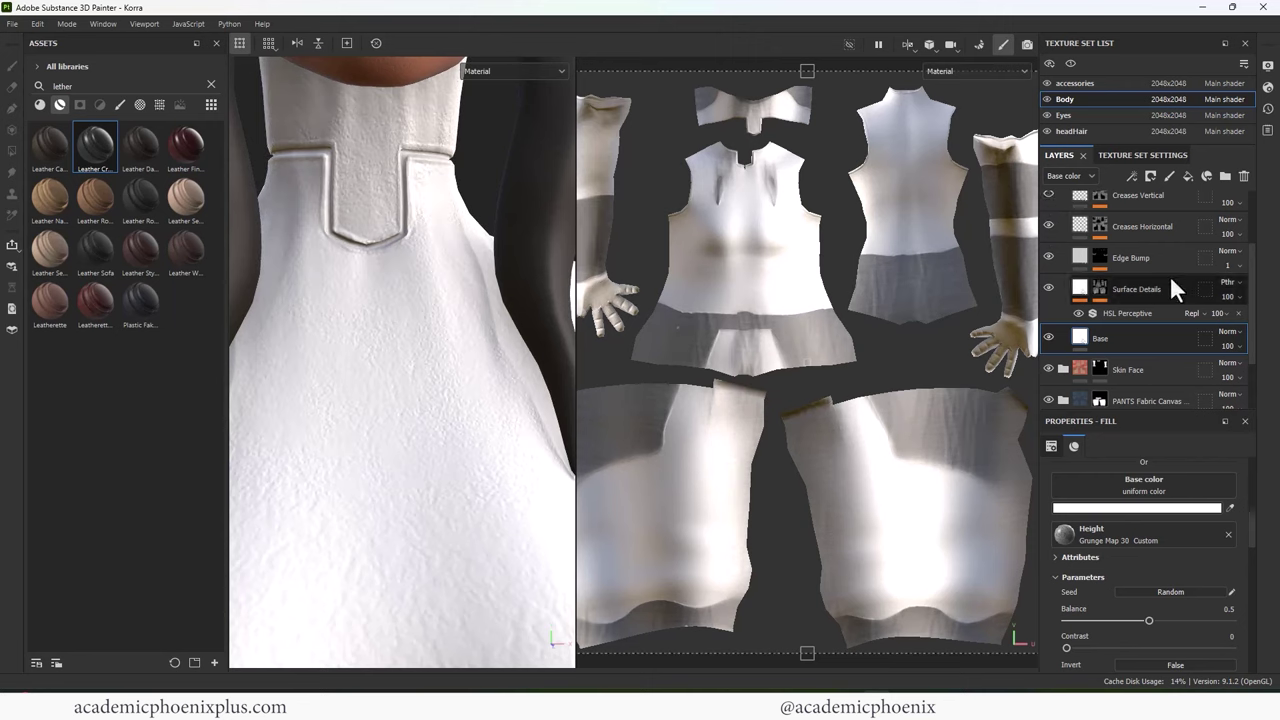
scroll(1120, 290, up, 3)
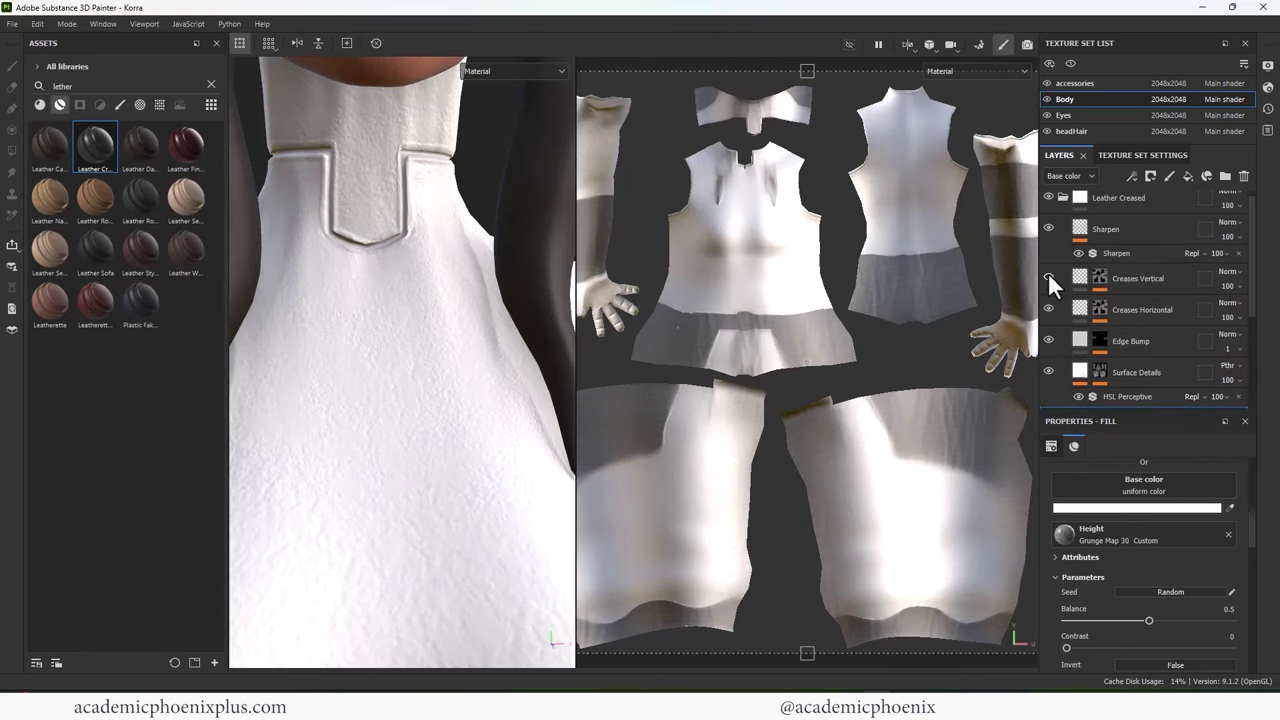
click(1048, 277)
click(1048, 276)
Step: Collapse the Leather Creased group and add a black mask to it
drag(1252, 286, 1251, 272)
click(1063, 206)
scroll(412, 296, down, 3)
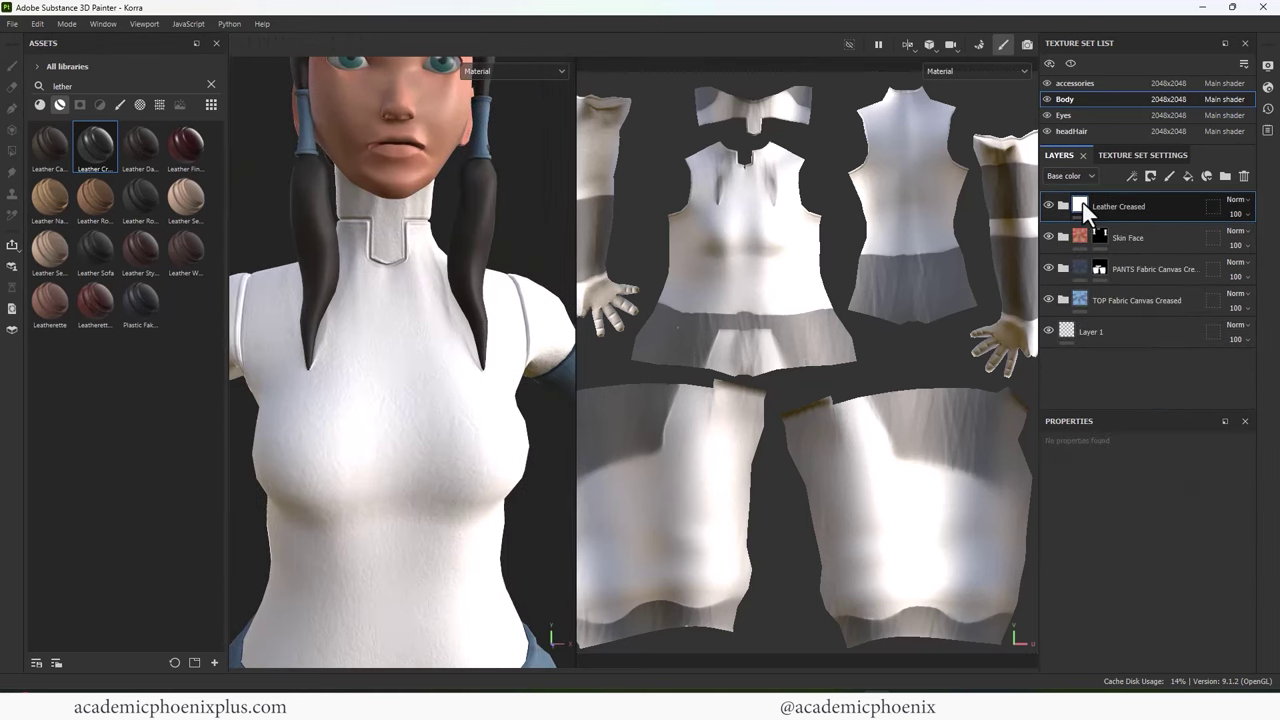
right_click(1082, 203)
click(1122, 228)
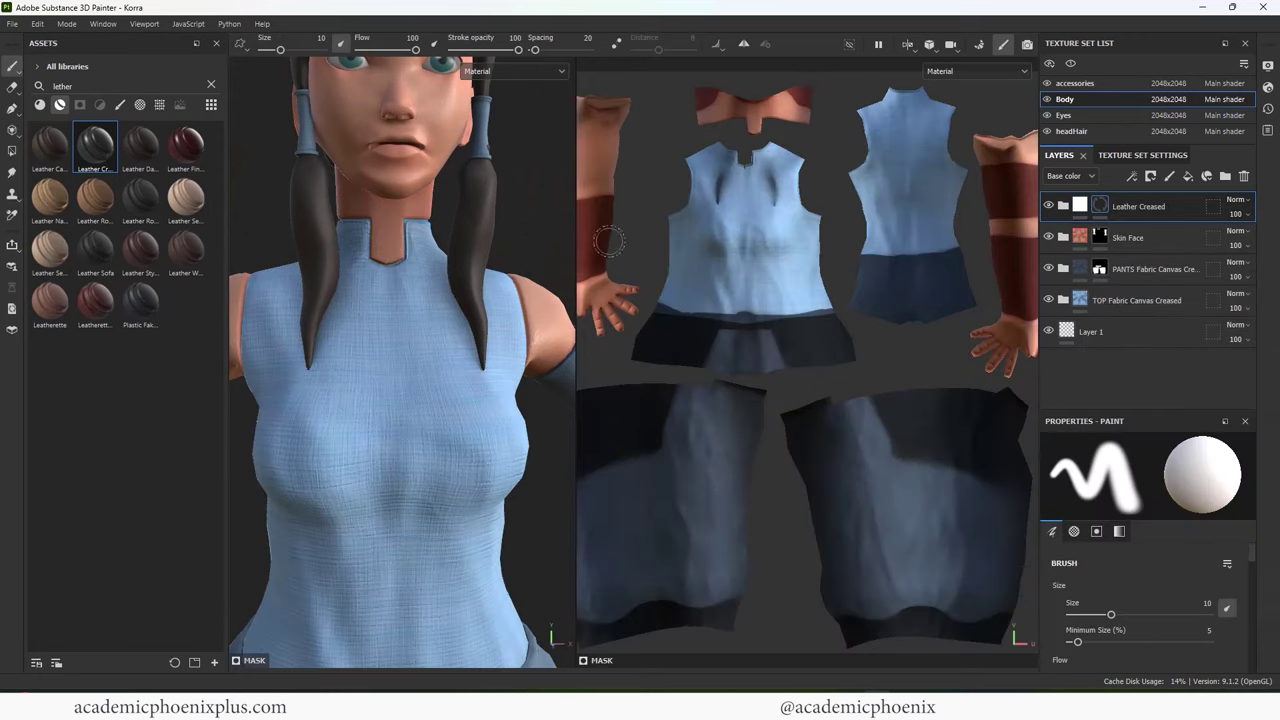
Step: Choose the Basic Hard brush and reduce its size to 2.44 for painting the neckline in the UV view
alt+middle_drag(797, 191, 770, 296)
alt+right_drag(770, 296, 1028, 225)
alt+middle_drag(722, 186, 831, 292)
alt+right_drag(831, 292, 1020, 208)
alt+middle_drag(1020, 208, 1016, 224)
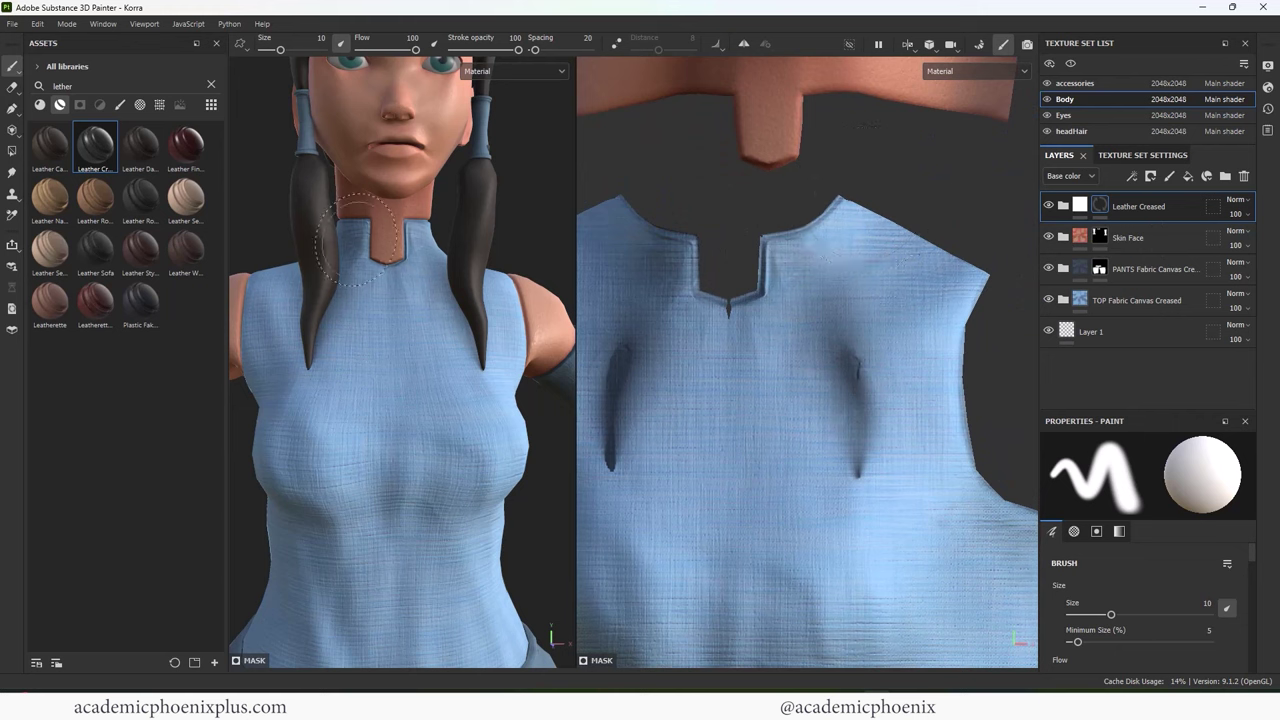
click(121, 104)
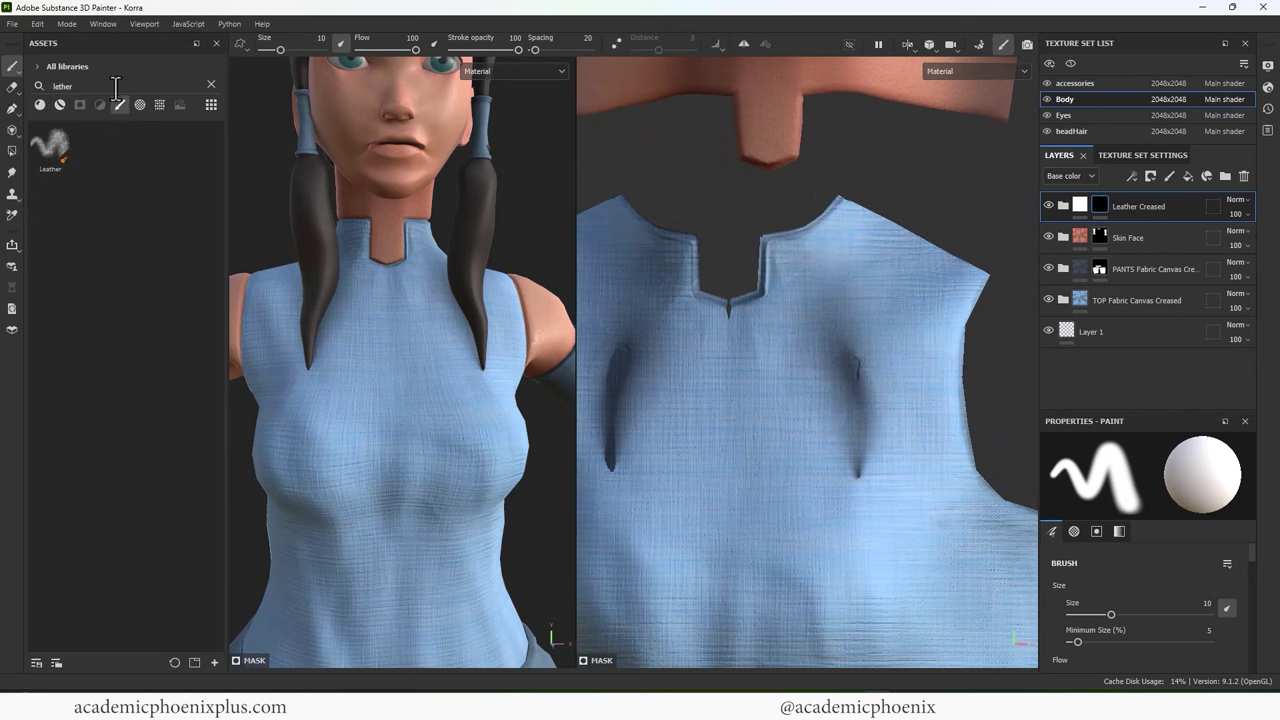
click(210, 84)
click(142, 264)
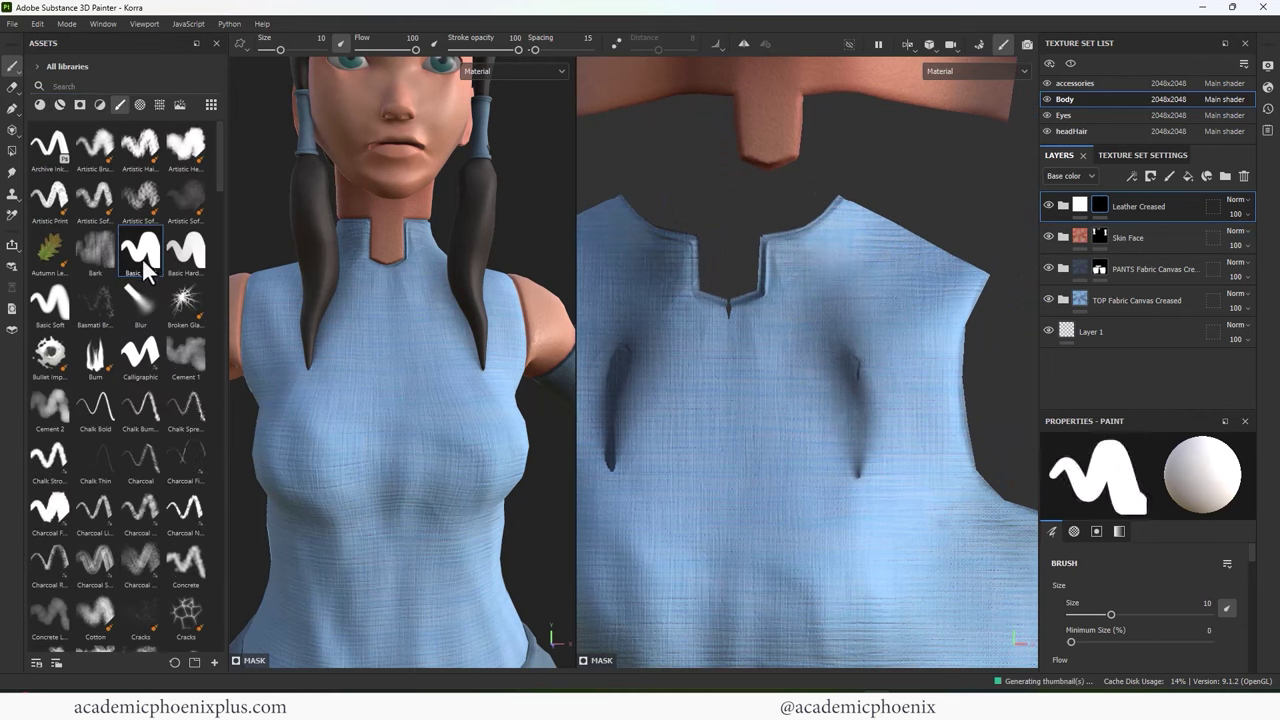
key(bracketleft)
key(bracketleft)
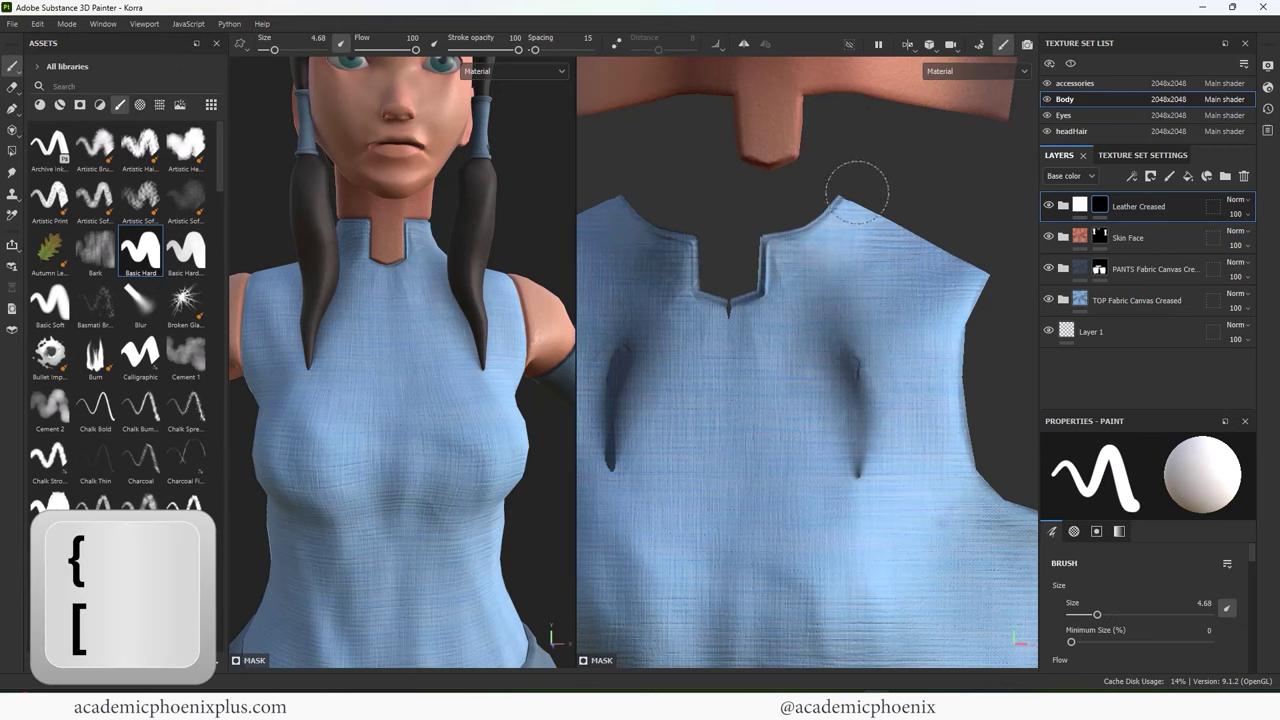
key(bracketleft)
key(bracketleft)
key(bracketleft)
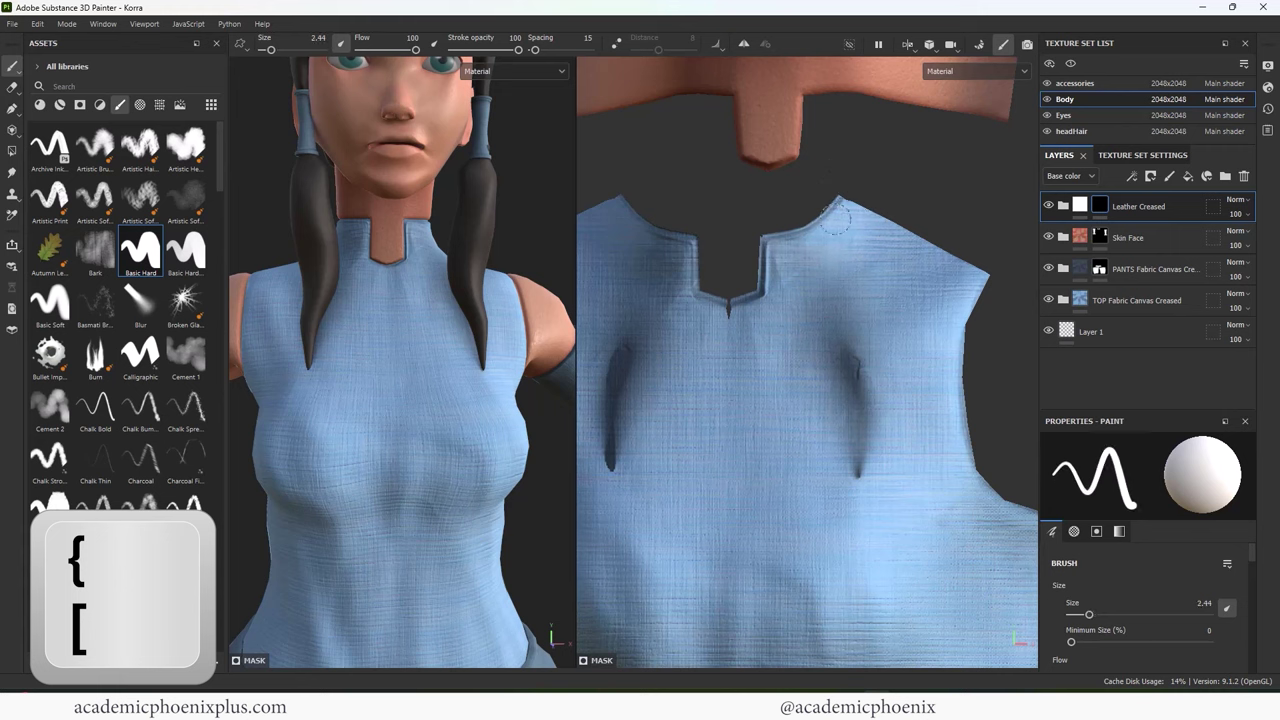
Step: Paint the white leather trim along one side of the top's neckline in the mask, enlarging the brush to 3.82
drag(766, 242, 847, 190)
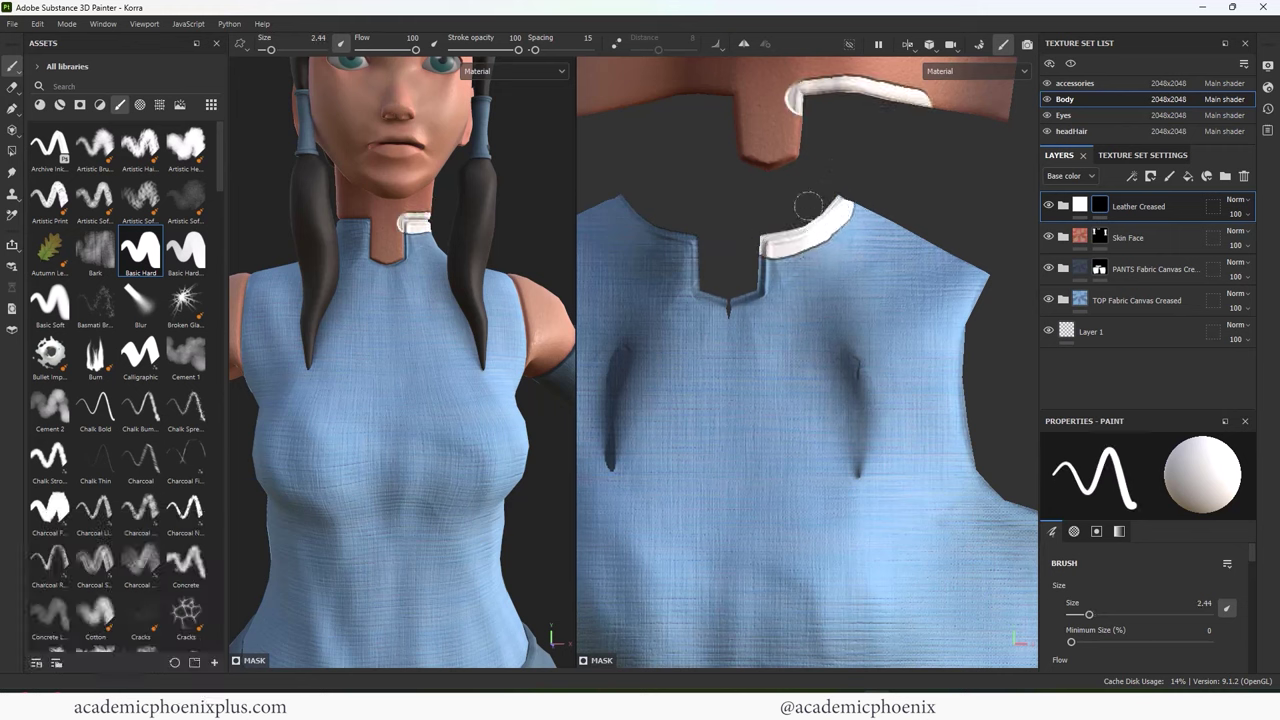
key(ctrl)
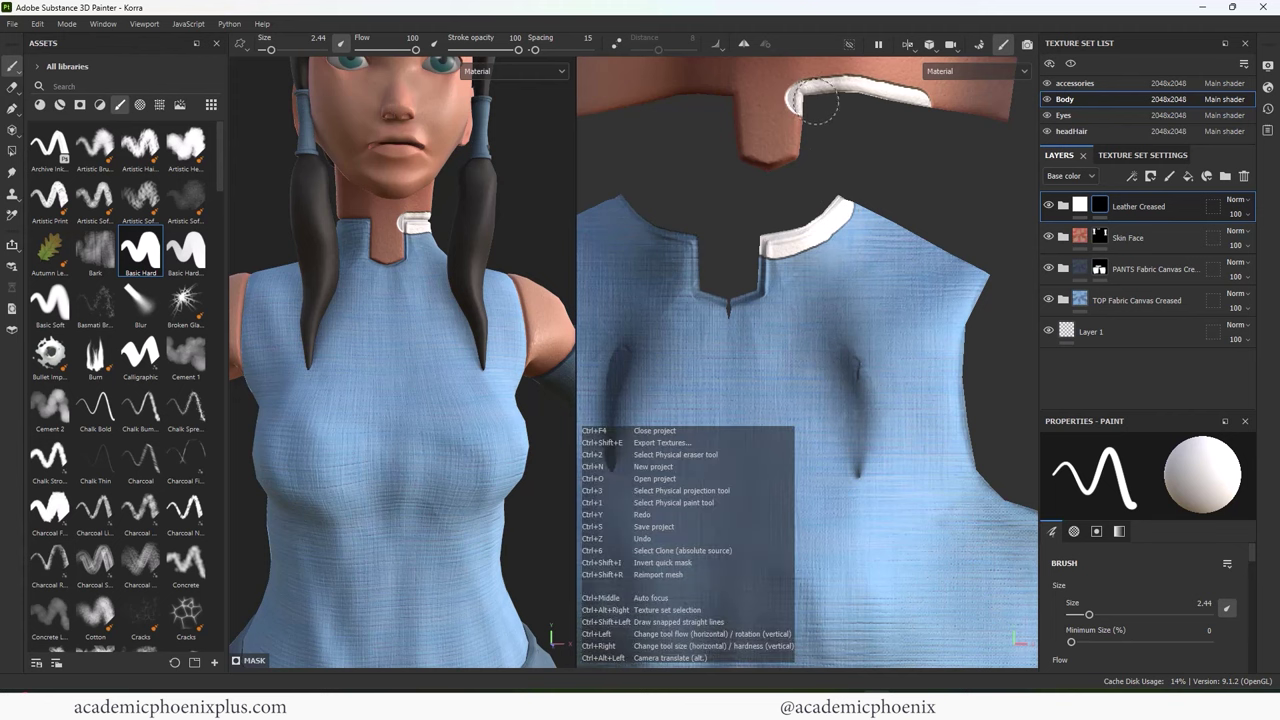
drag(797, 91, 911, 105)
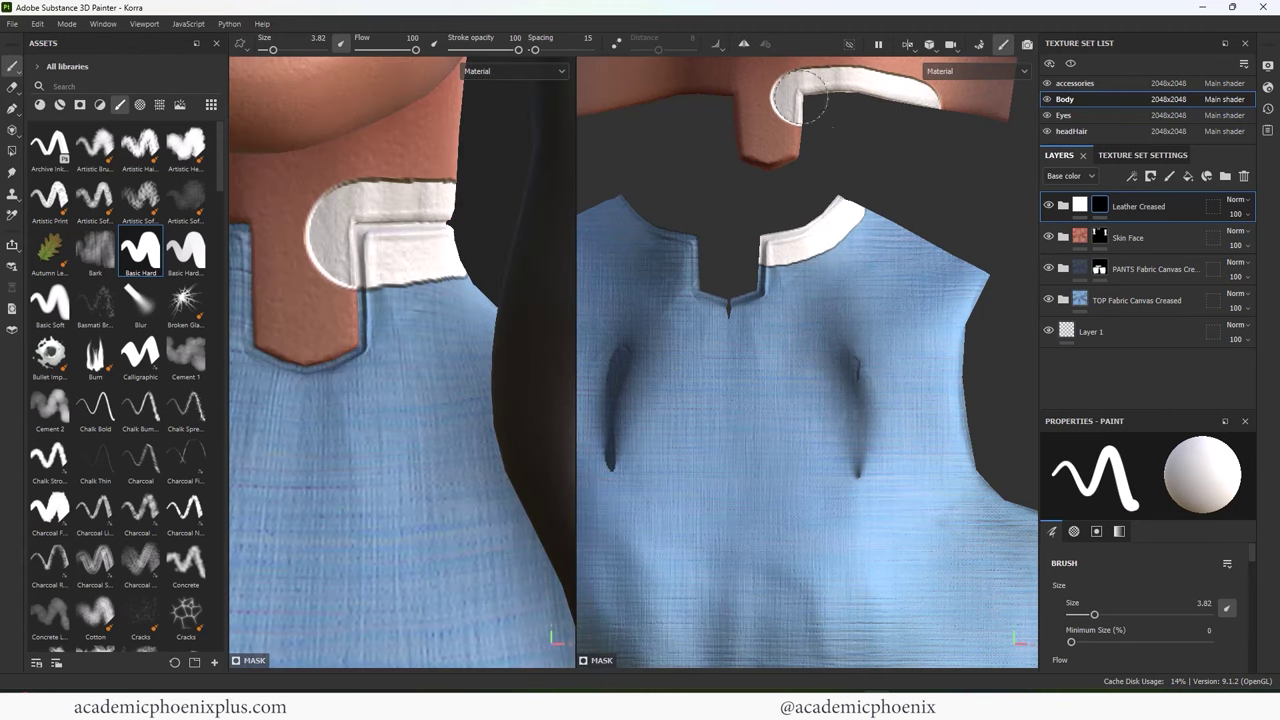
Step: Remove the white leather from the neck skin's UV island using Polygon Fill in UV island mode with black
alt+right_drag(945, 154, 711, 100)
alt+middle_drag(868, 106, 789, 191)
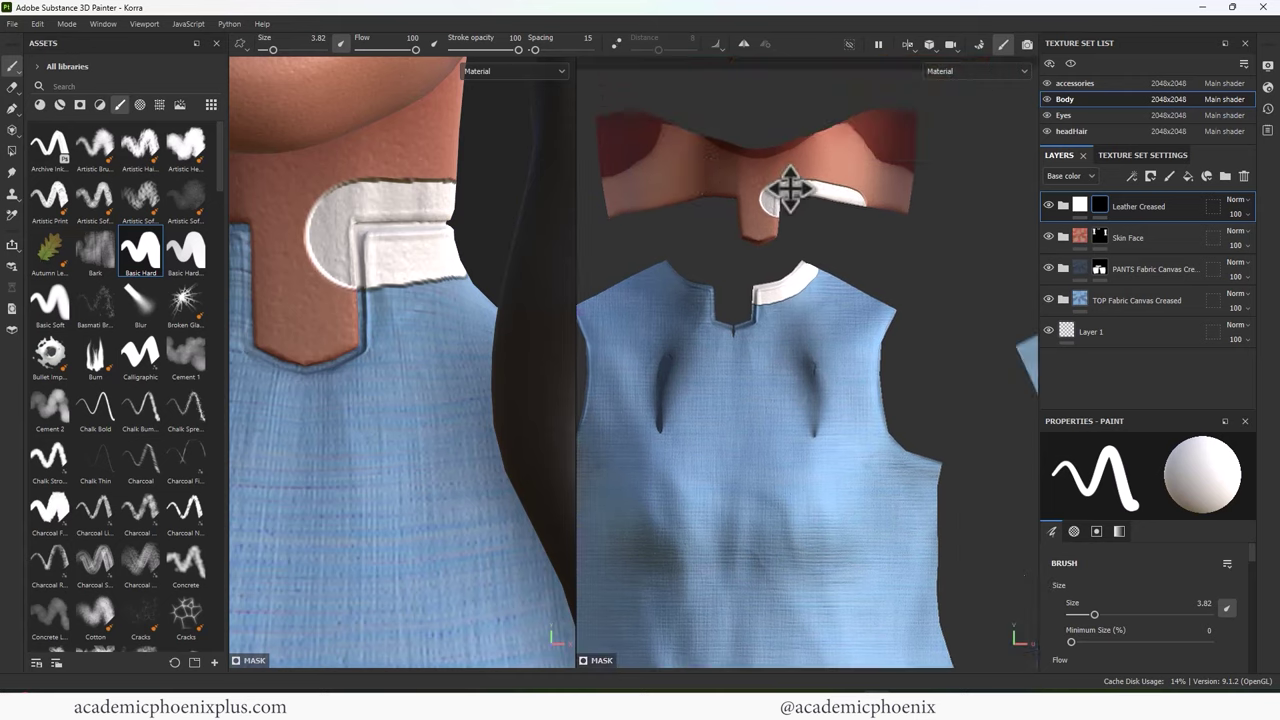
click(12, 151)
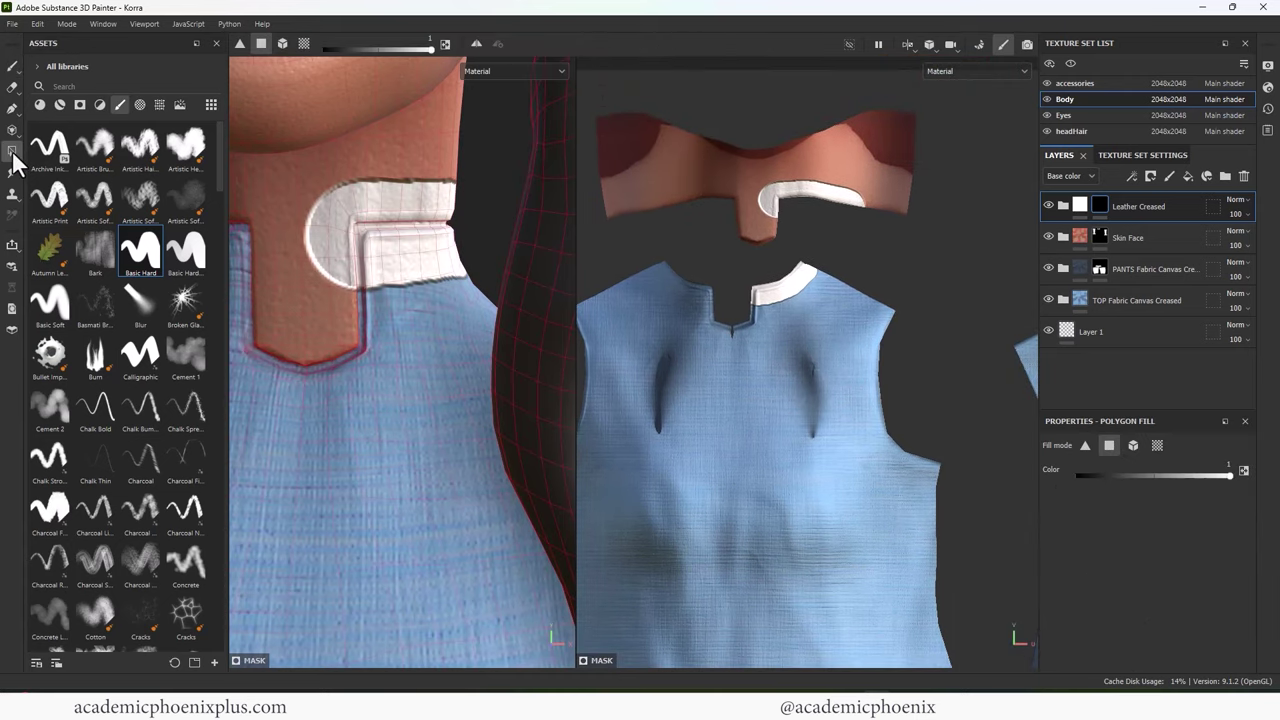
click(1156, 446)
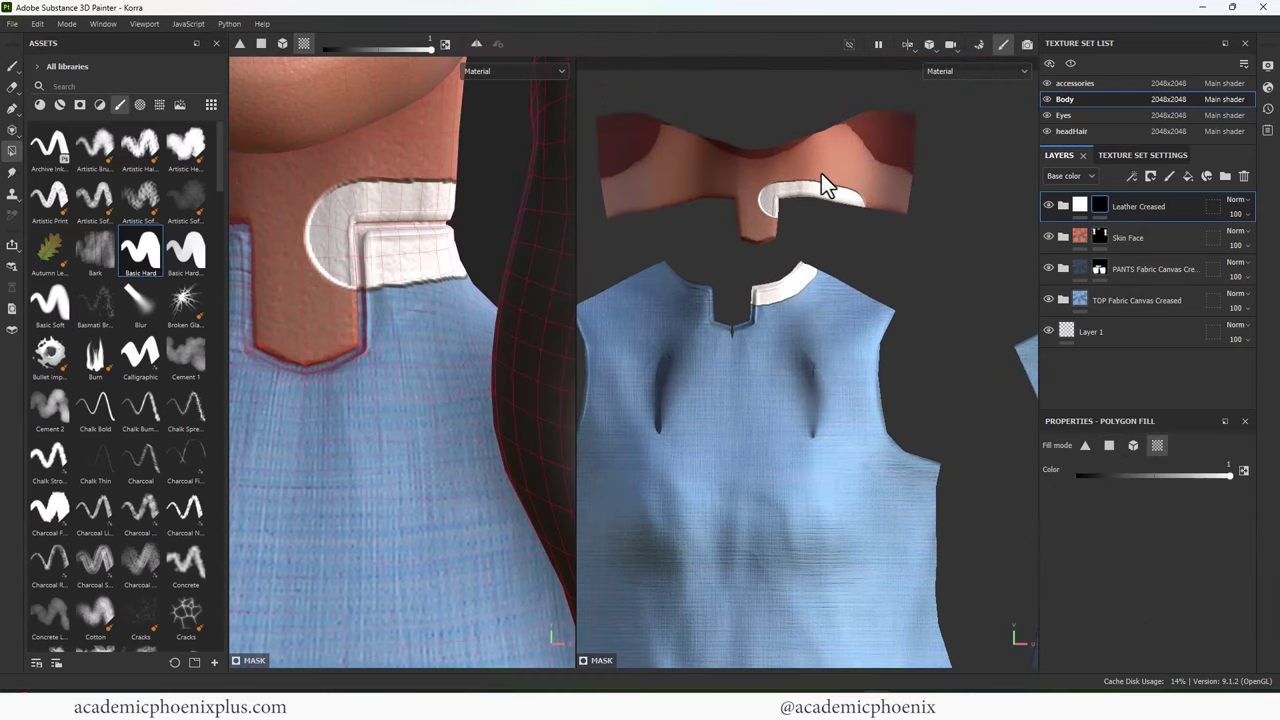
key(x)
click(852, 182)
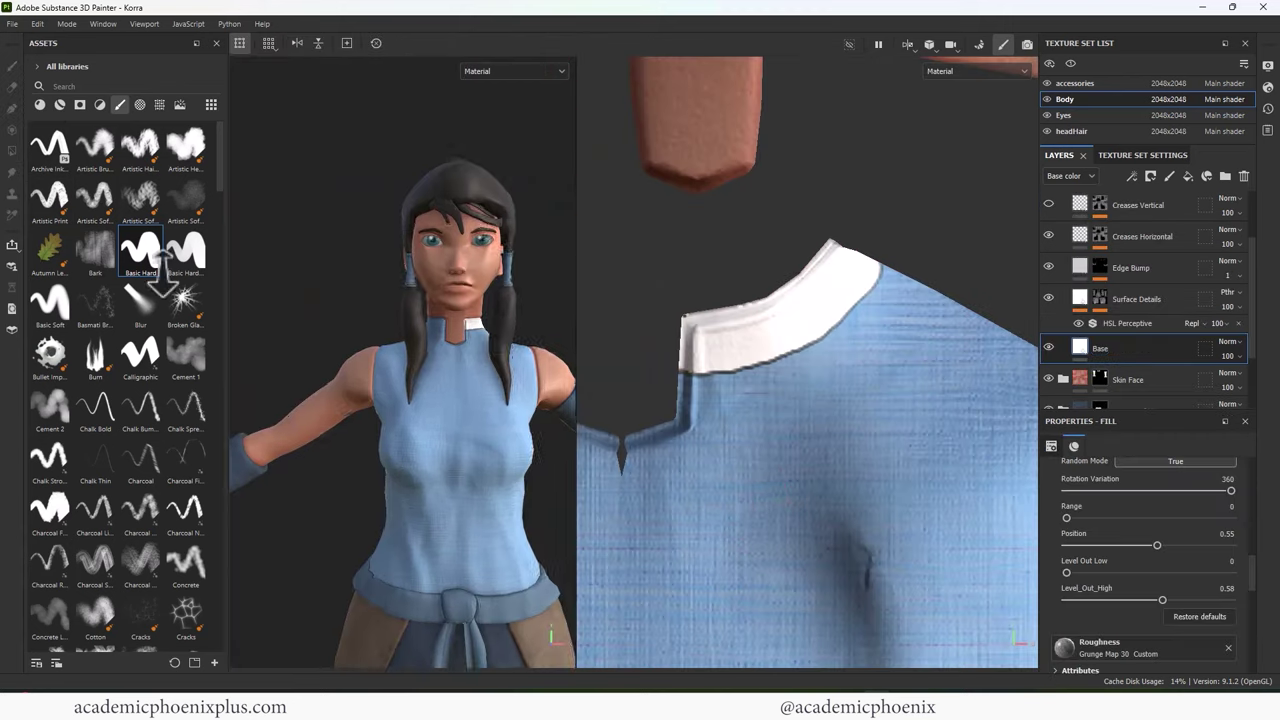
Step: Examine the white collar trim on the character and along the neckline's UV edge
alt+right_drag(397, 270, 397, 309)
alt+drag(420, 295, 469, 268)
alt+right_drag(469, 268, 420, 248)
alt+drag(420, 248, 460, 367)
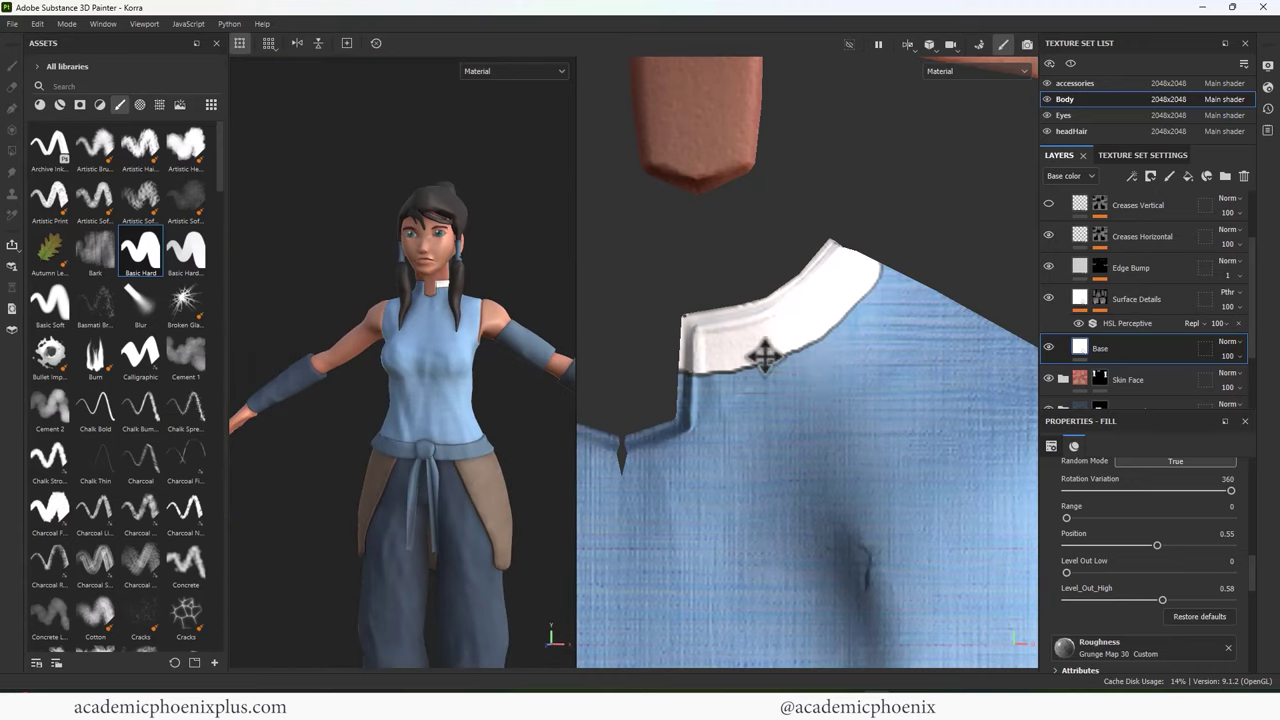
alt+right_drag(846, 199, 880, 243)
alt+middle_drag(862, 250, 928, 177)
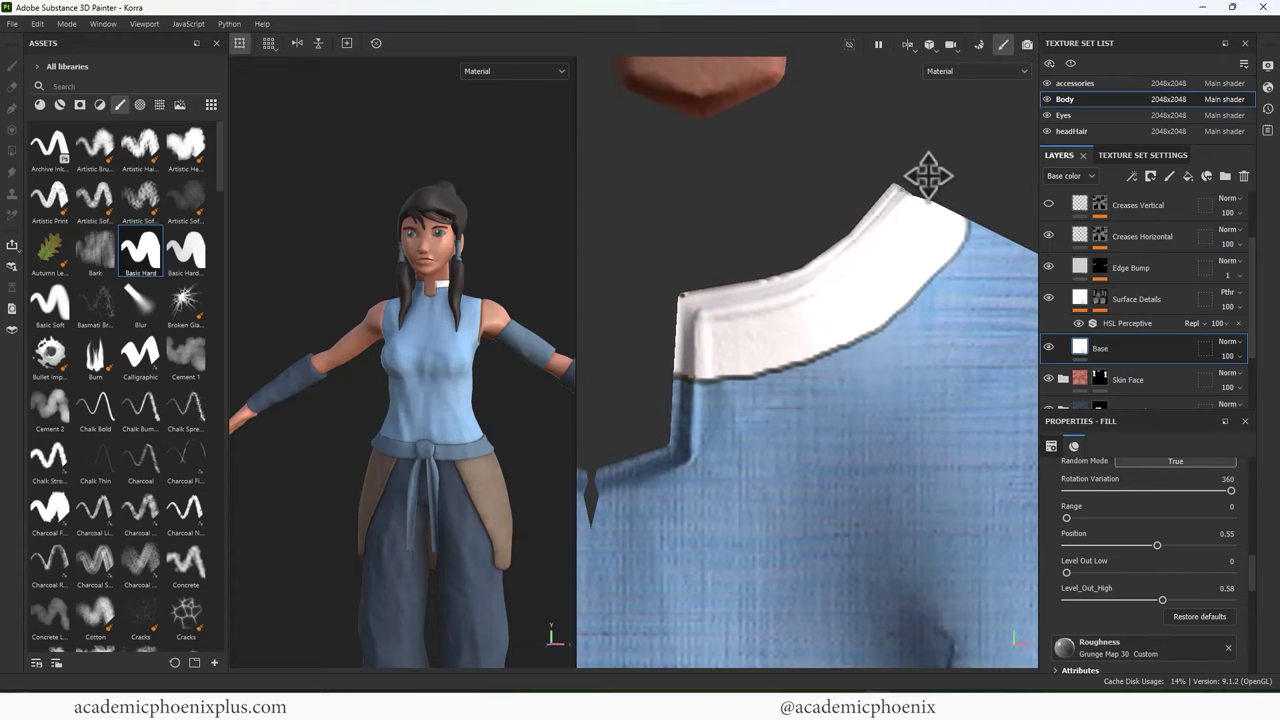
alt+right_drag(458, 382, 694, 354)
alt+middle_drag(430, 295, 380, 477)
alt+right_drag(380, 477, 329, 314)
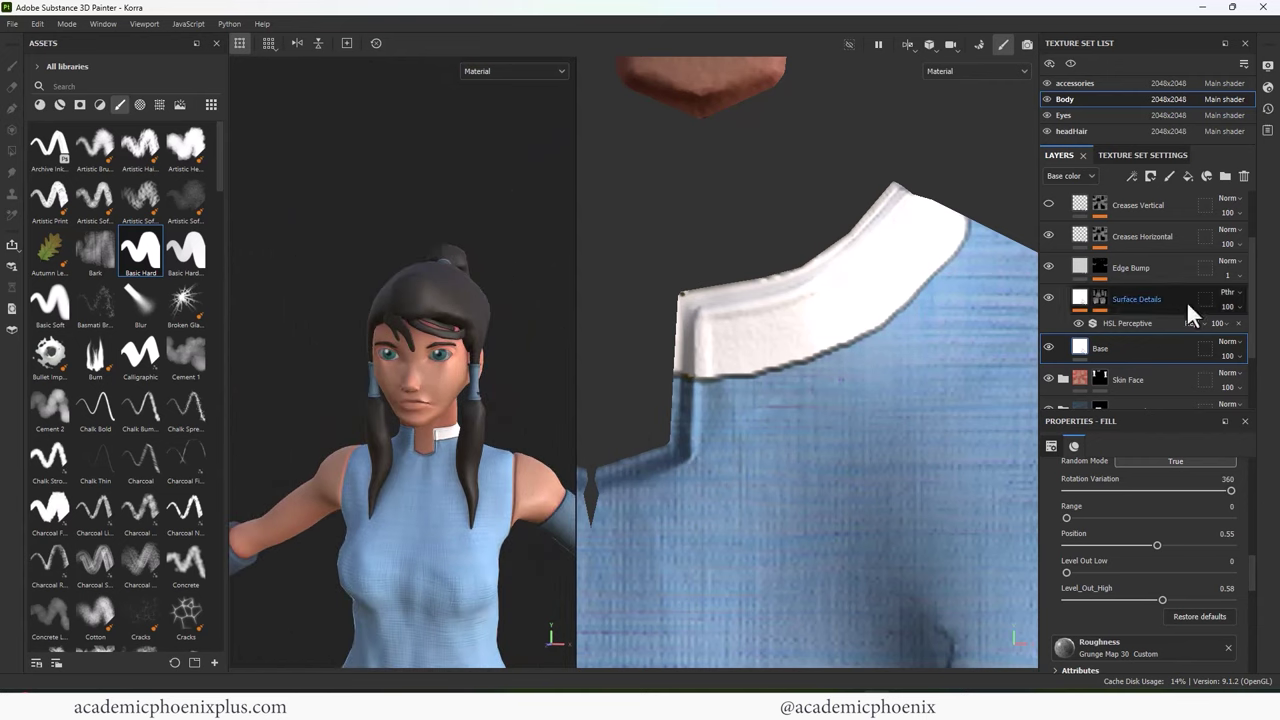
Step: Collapse the Leather Creased group and select its mask with the Polygon Fill tool active
scroll(1249, 314, up, 3)
click(1062, 205)
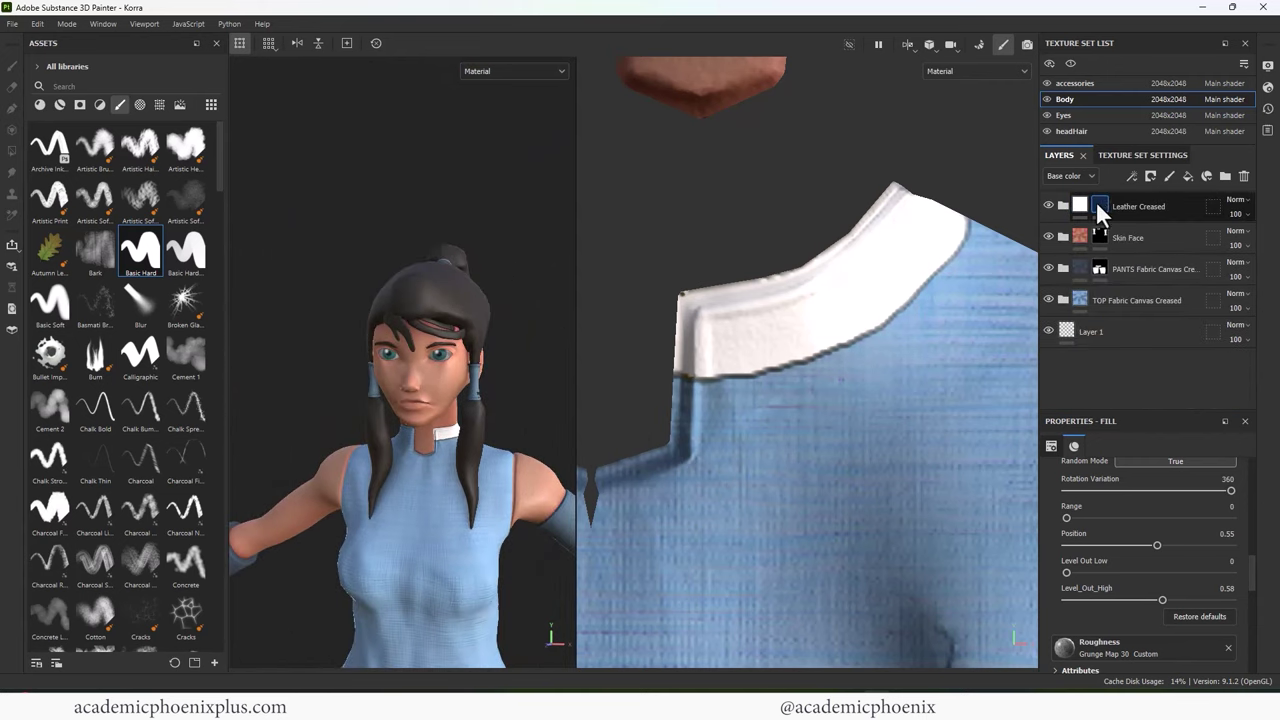
click(1099, 205)
key(4)
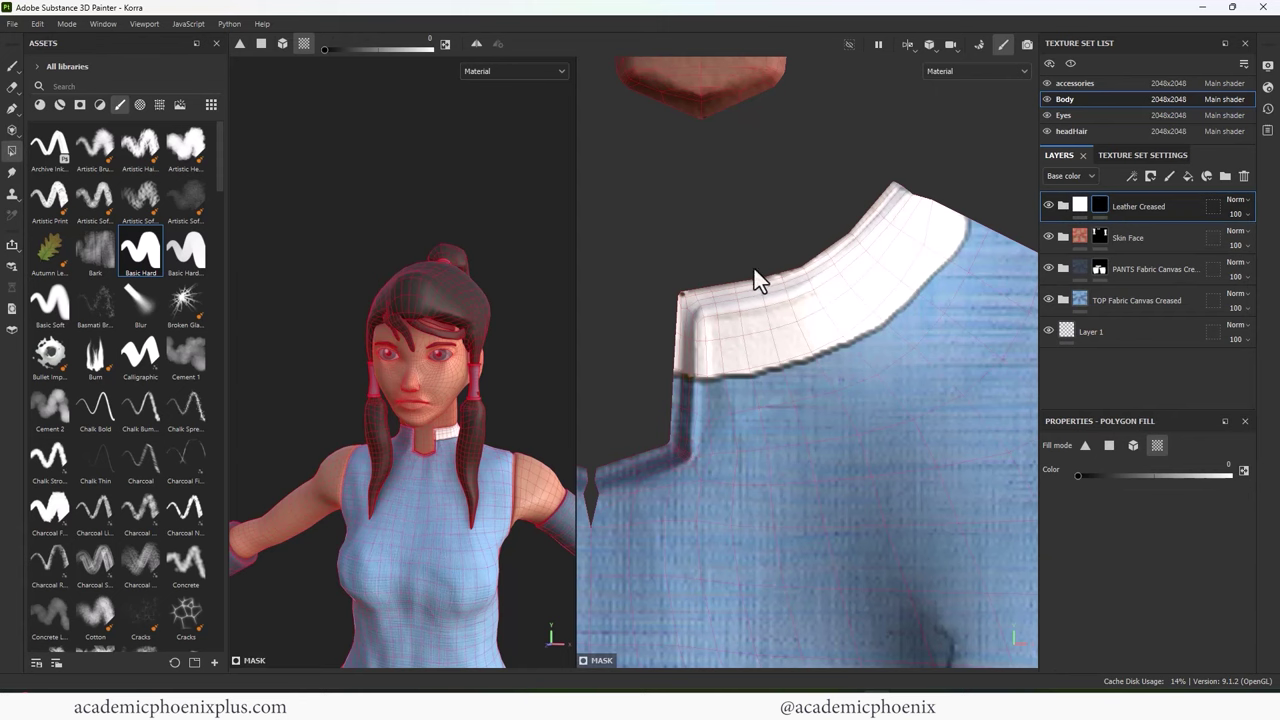
Step: Fill the polygons along one side of the front neckline notch with white, using Polygon Fill in quad mode
click(12, 69)
mouse_move(725, 321)
alt+middle_down()
mouse_move(760, 257)
mouse_move(762, 219)
alt+middle_up()
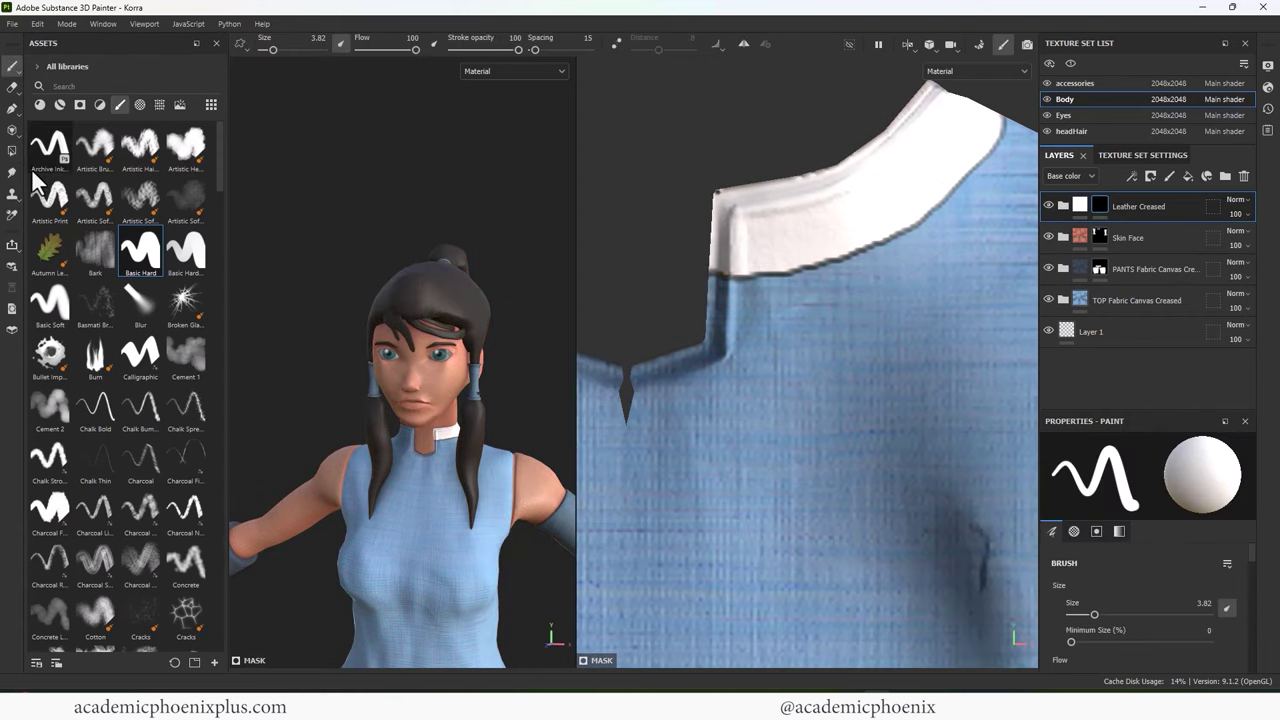
click(12, 151)
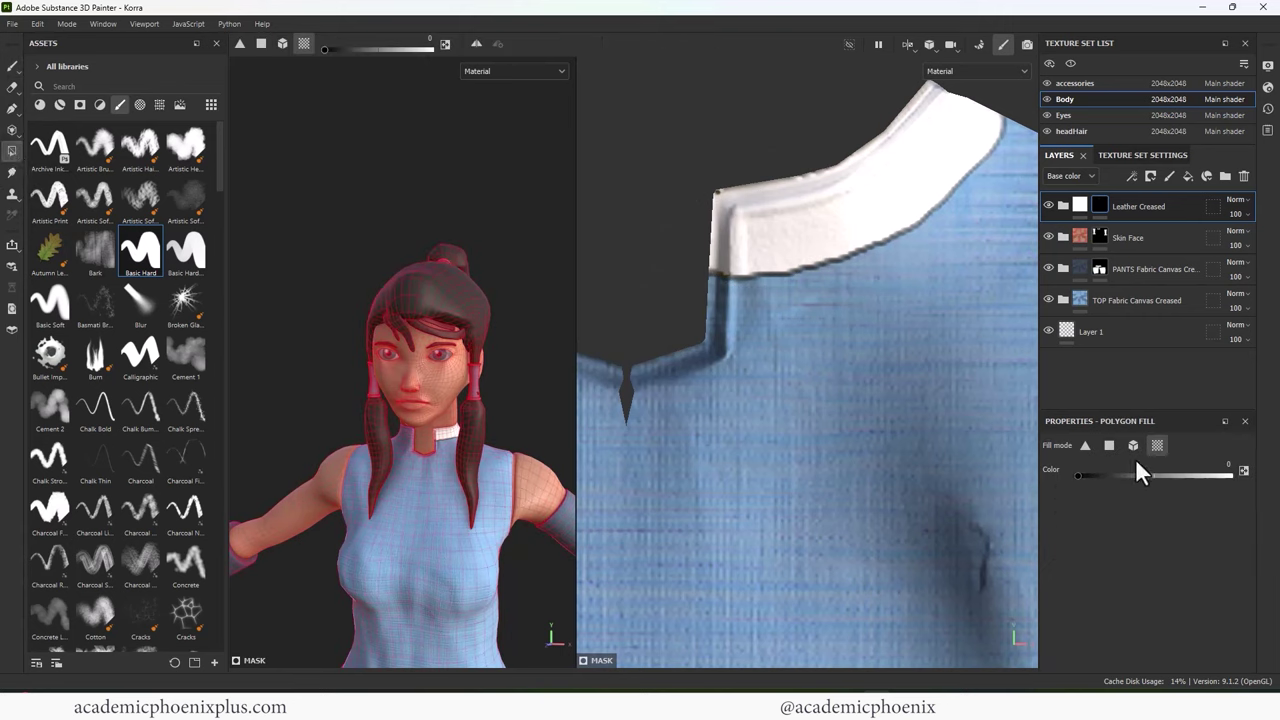
click(1108, 446)
middle_drag(738, 290, 784, 296)
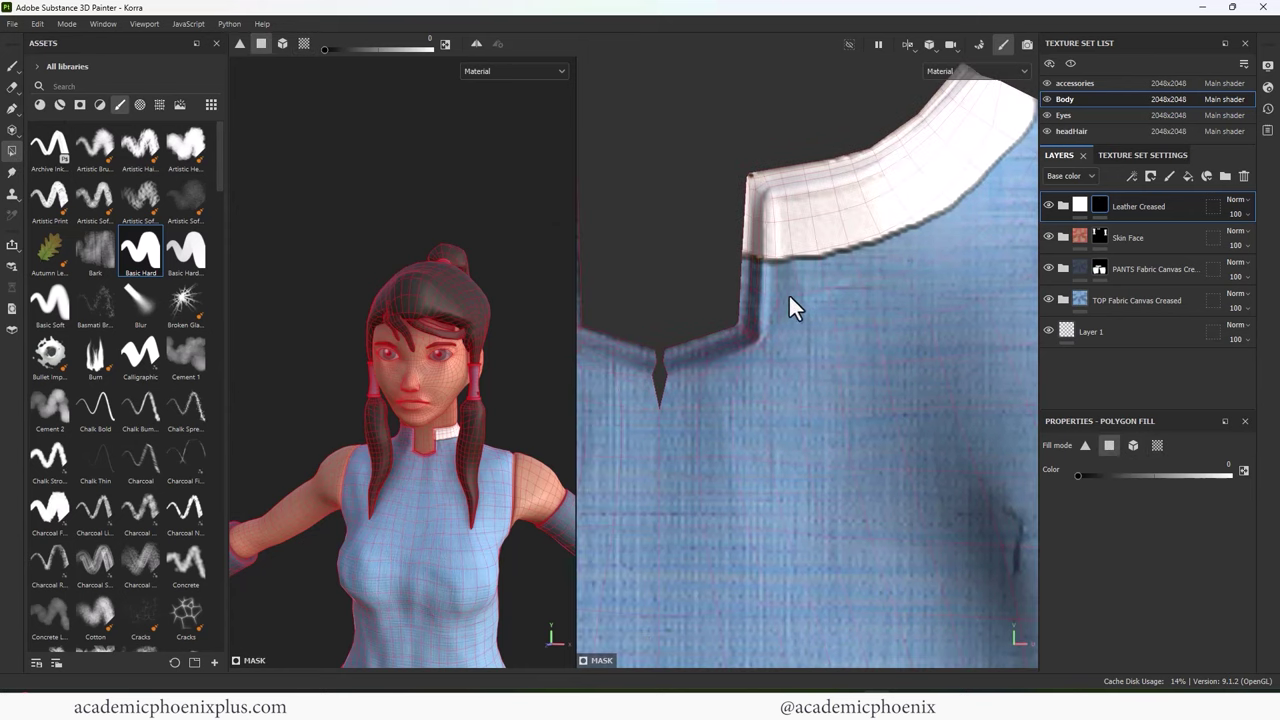
key(x)
drag(712, 213, 775, 353)
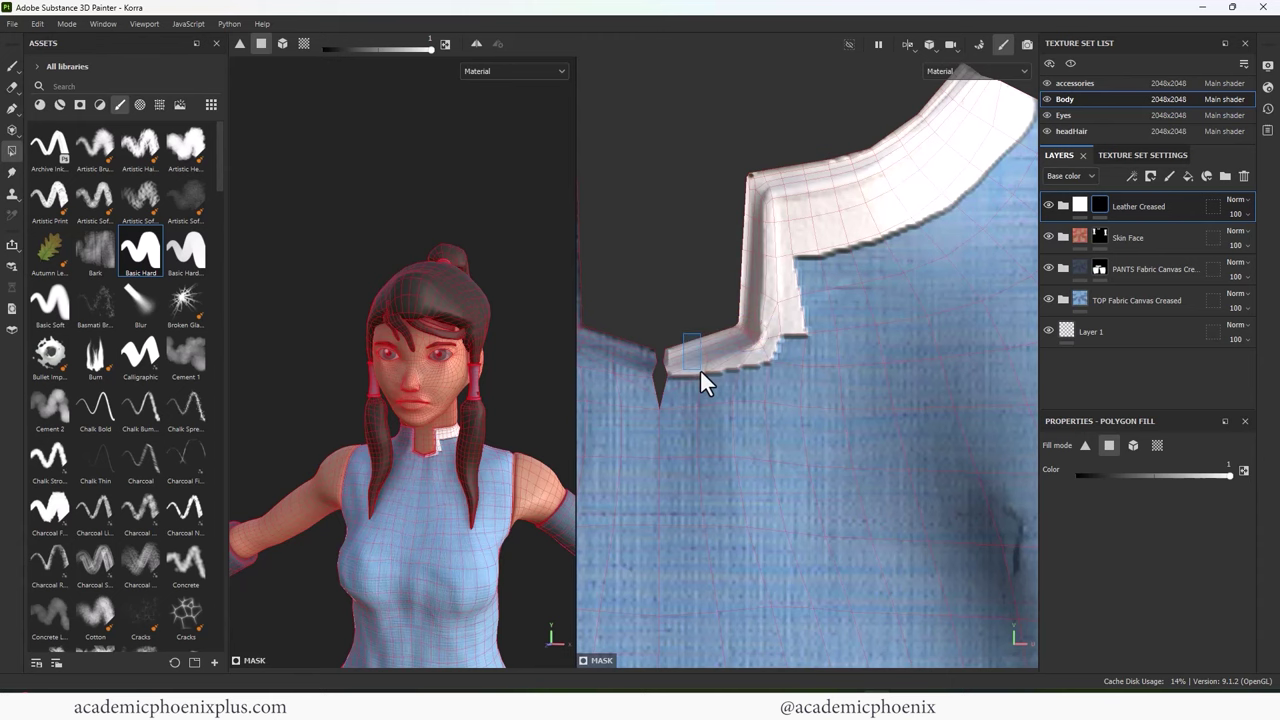
Step: Extend the white polygon fill across the notch's centre and up the opposite side of the front neckline
alt+drag(862, 280, 881, 198)
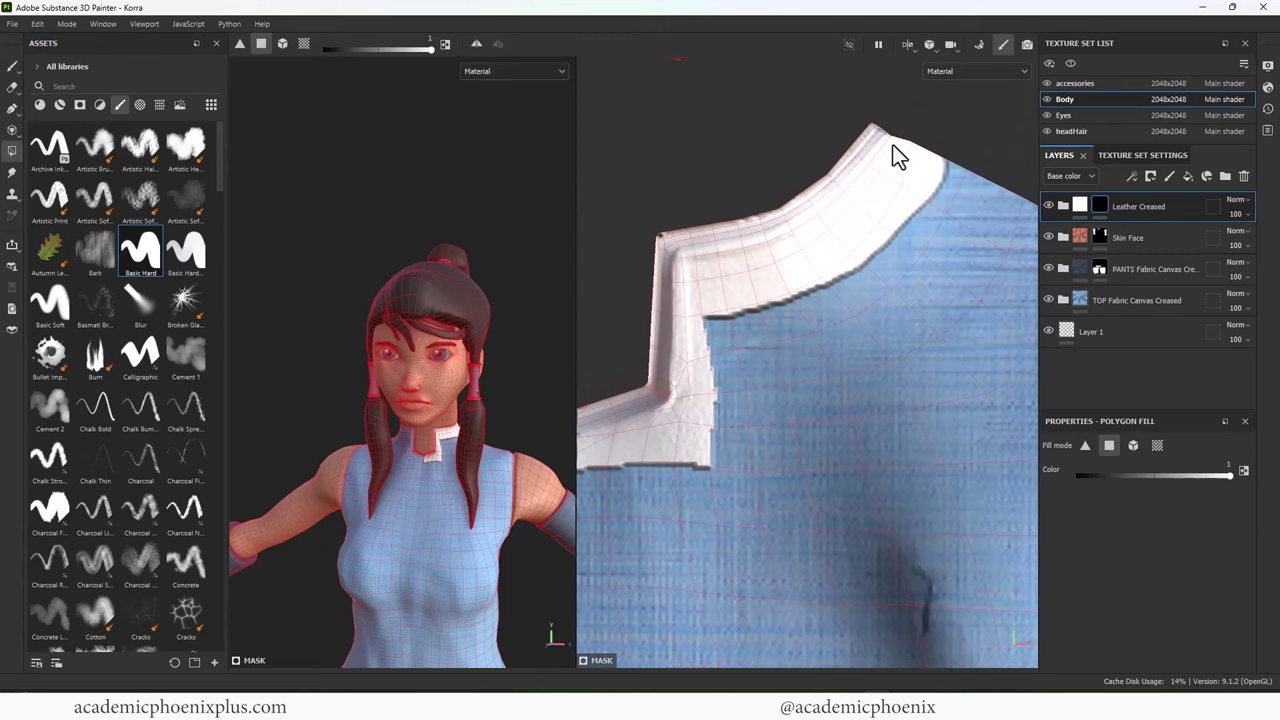
alt+drag(906, 150, 790, 412)
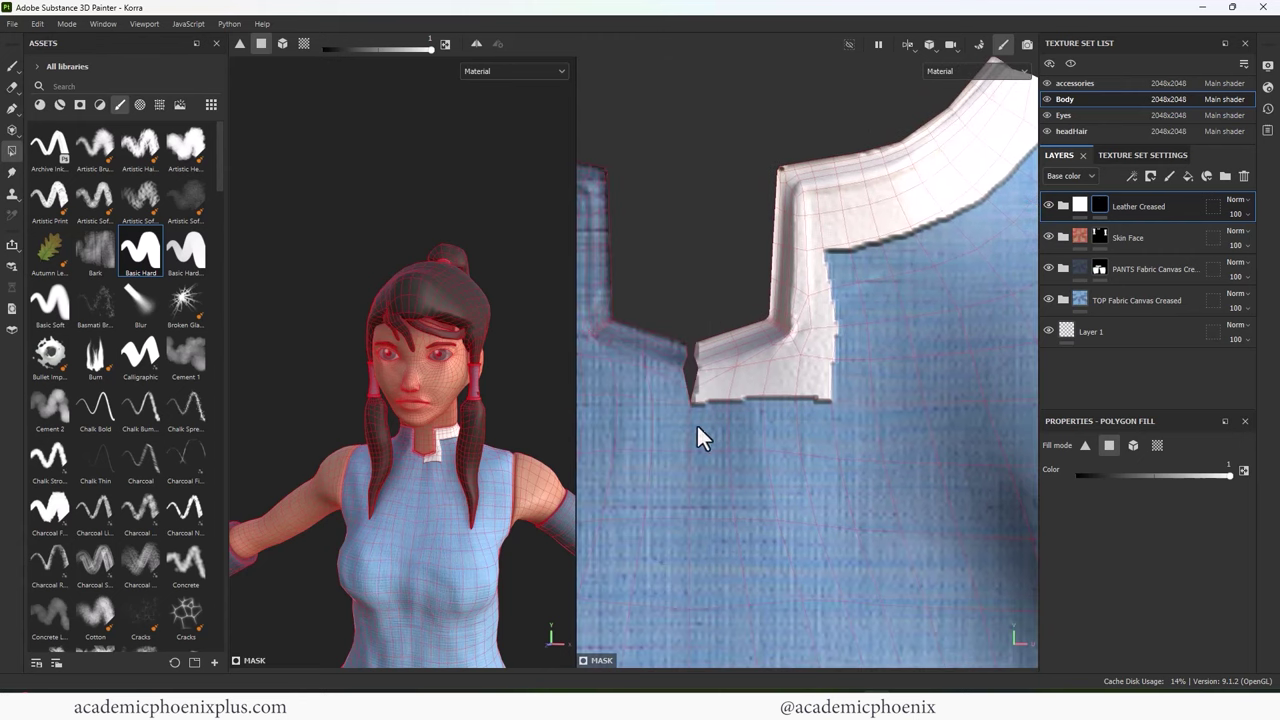
drag(673, 329, 720, 423)
alt+middle_drag(723, 391, 882, 477)
drag(727, 212, 818, 409)
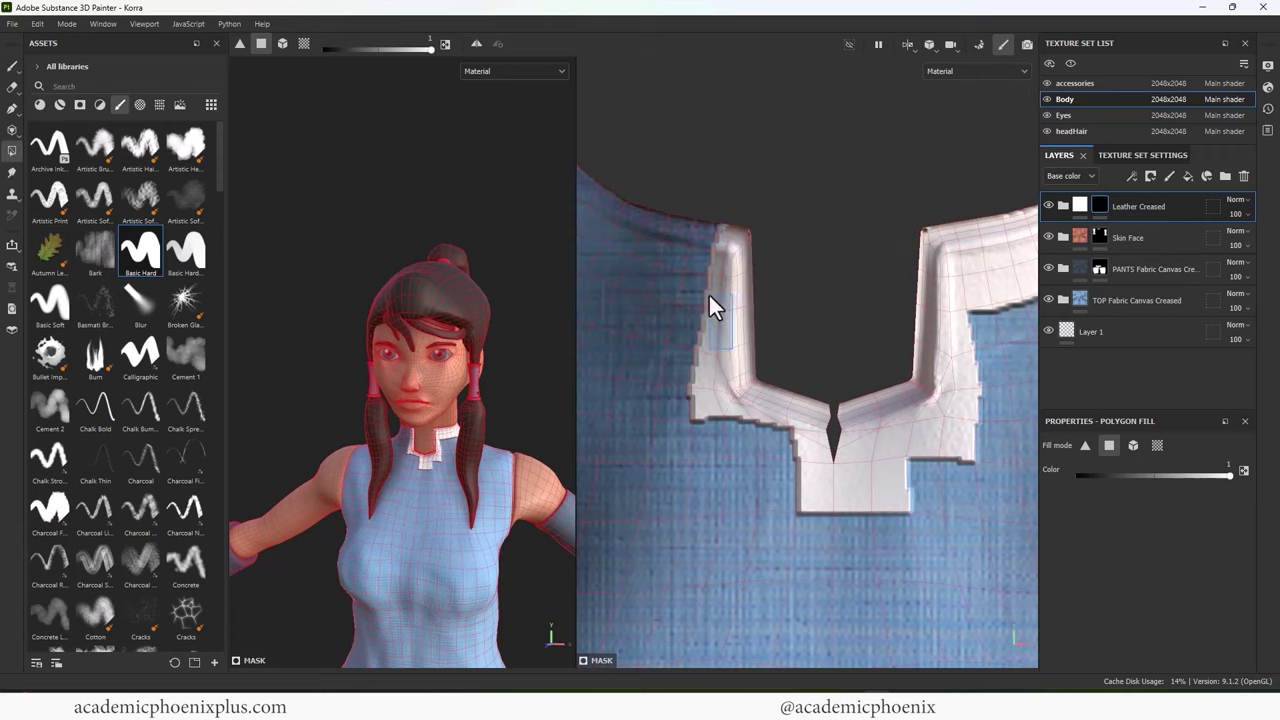
alt+middle_drag(709, 293, 831, 317)
drag(729, 209, 817, 294)
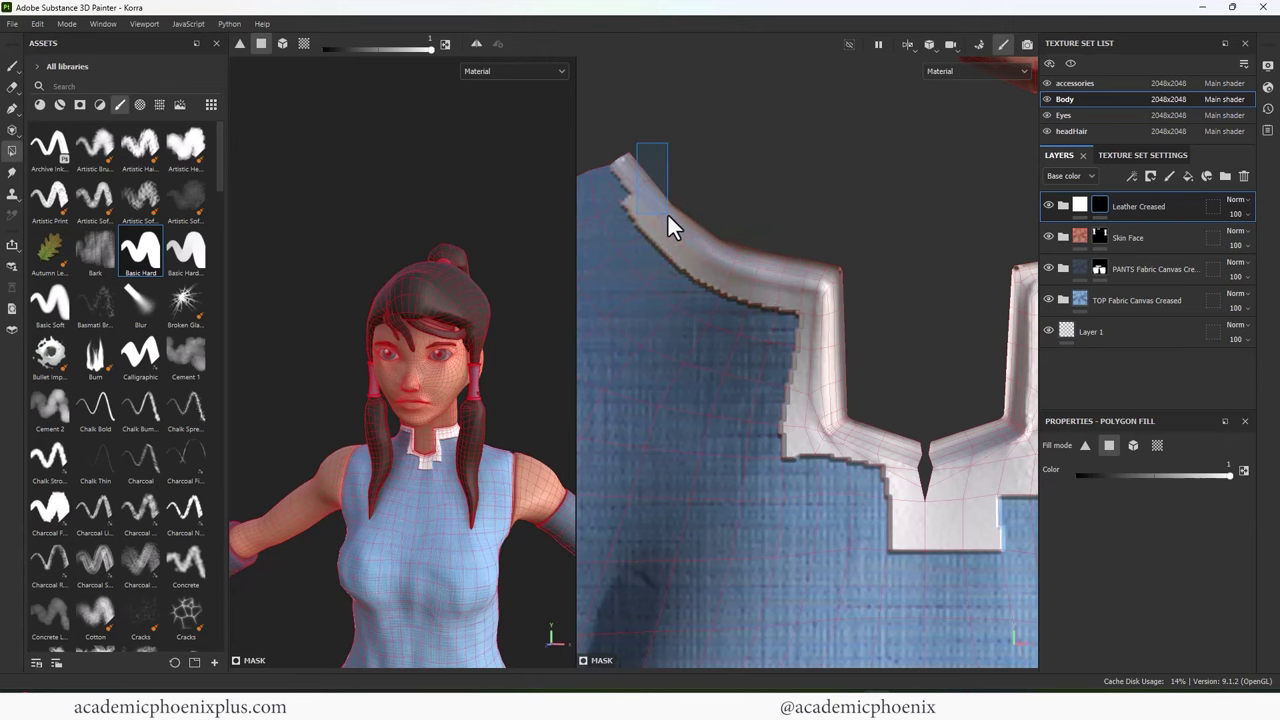
Step: Narrow the originally painted side of the front neckline trim by filling its excess polygons with black
alt+middle_drag(709, 302, 734, 249)
alt+middle_drag(458, 432, 463, 329)
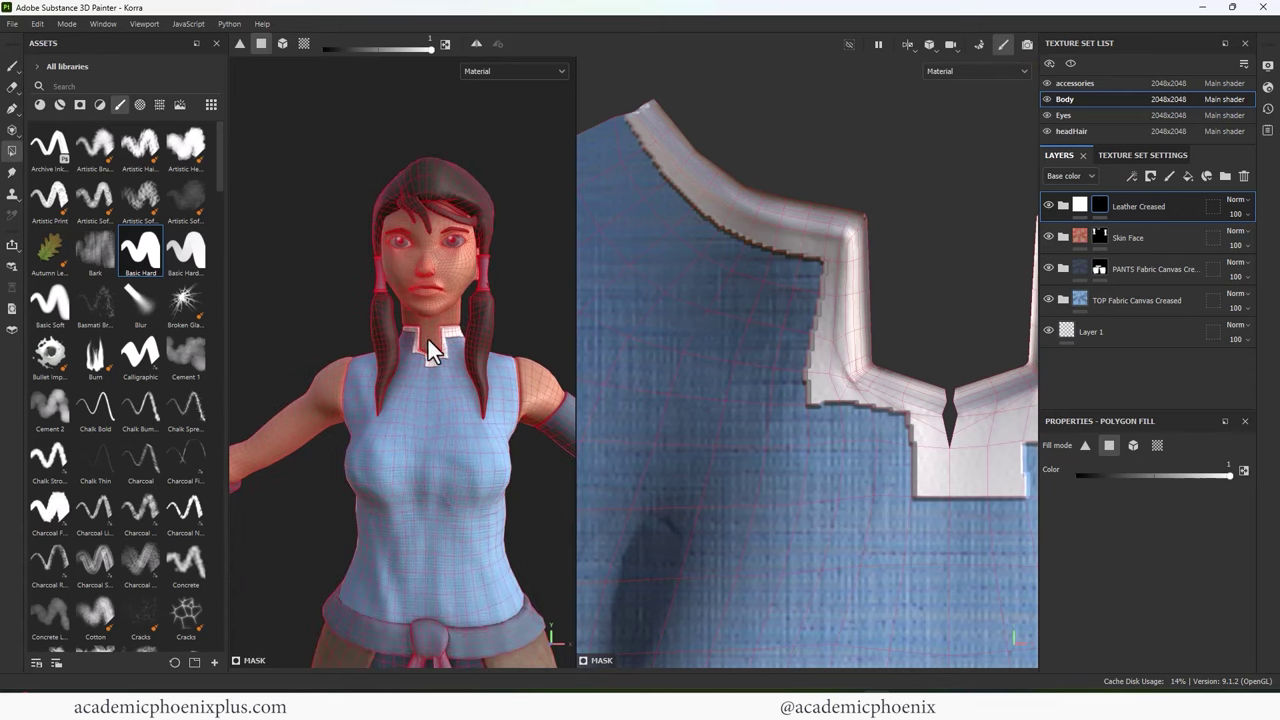
alt+middle_drag(878, 327, 482, 331)
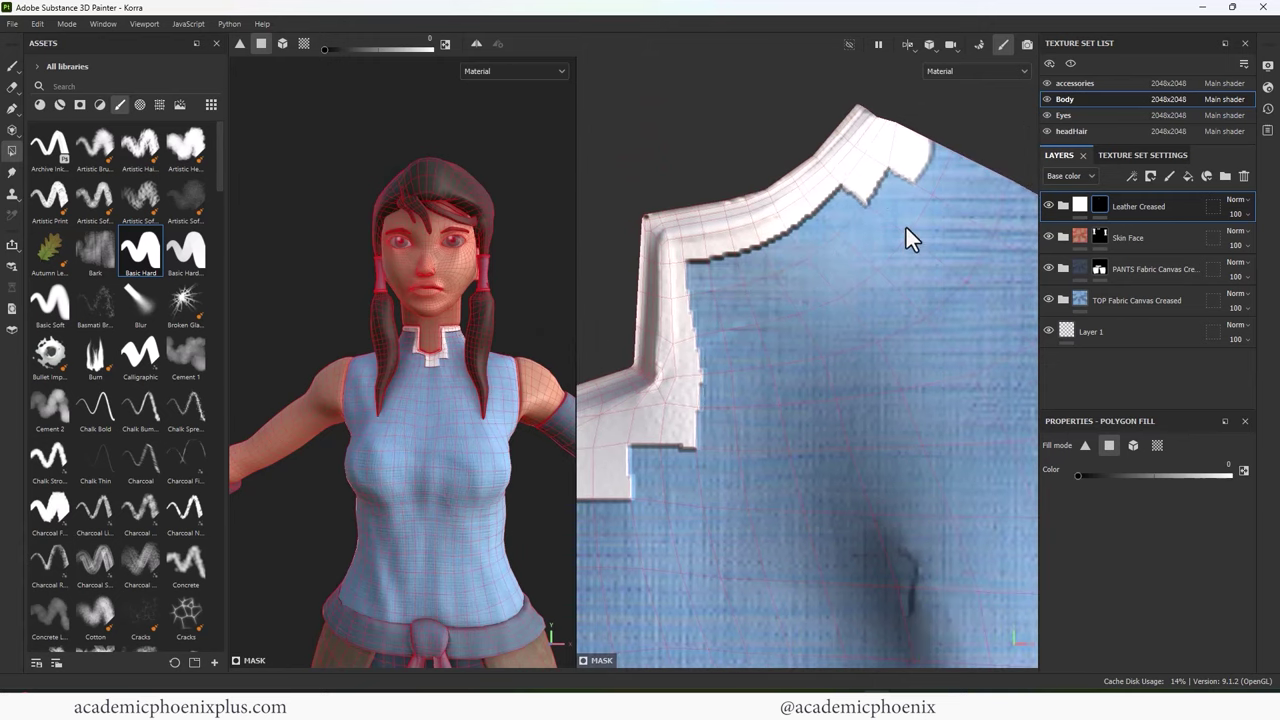
alt+middle_drag(914, 305, 900, 245)
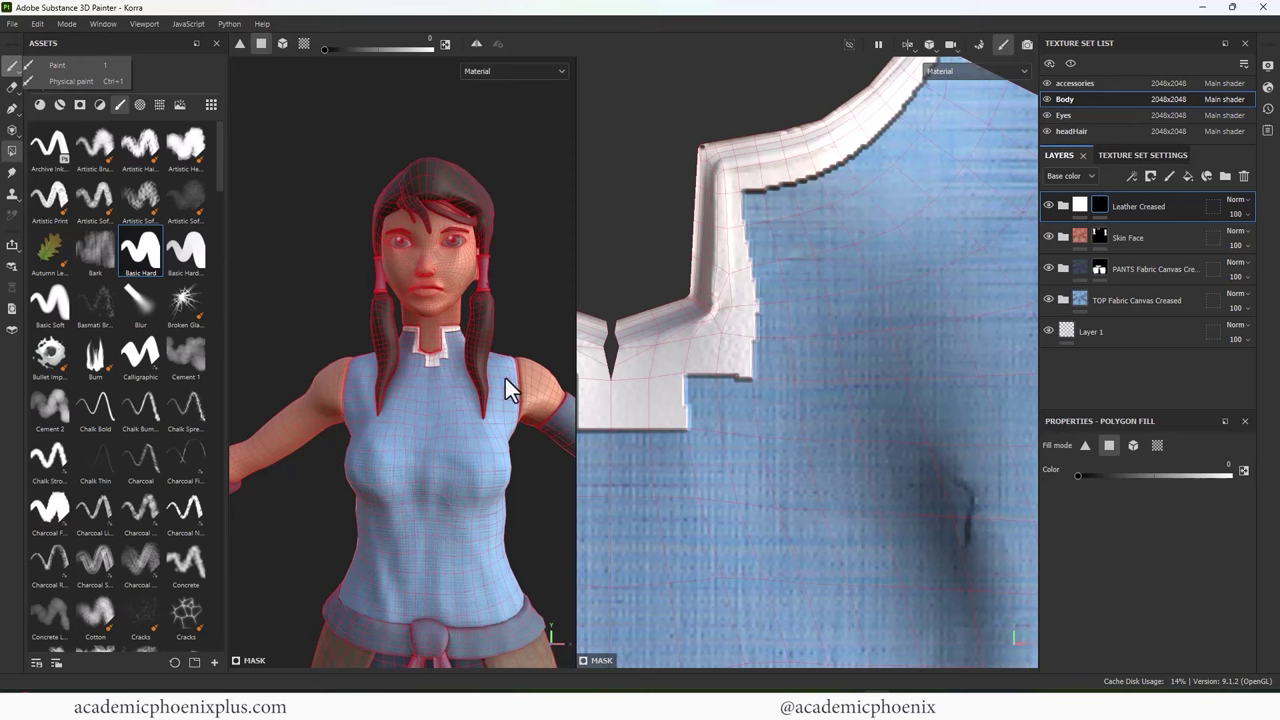
Step: Smooth the stepped lower outline of the front notch trim with a symmetric paint brush at size 1.26
key(1)
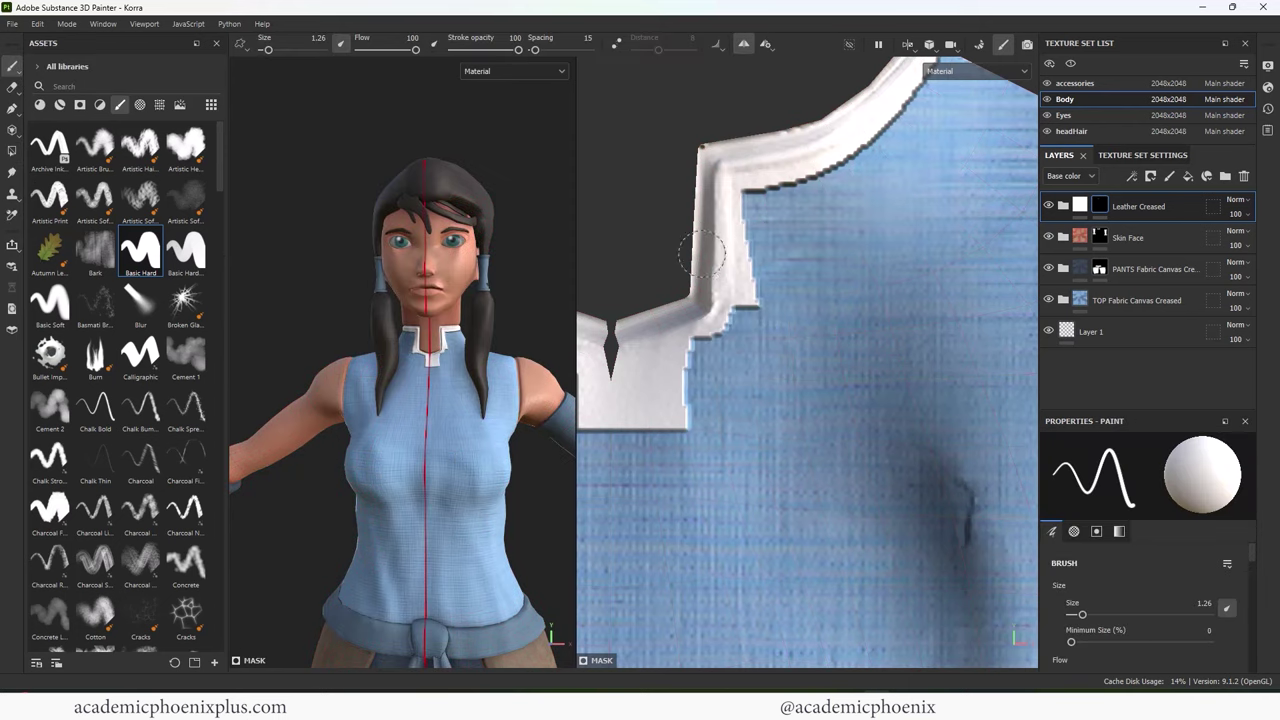
drag(716, 299, 731, 302)
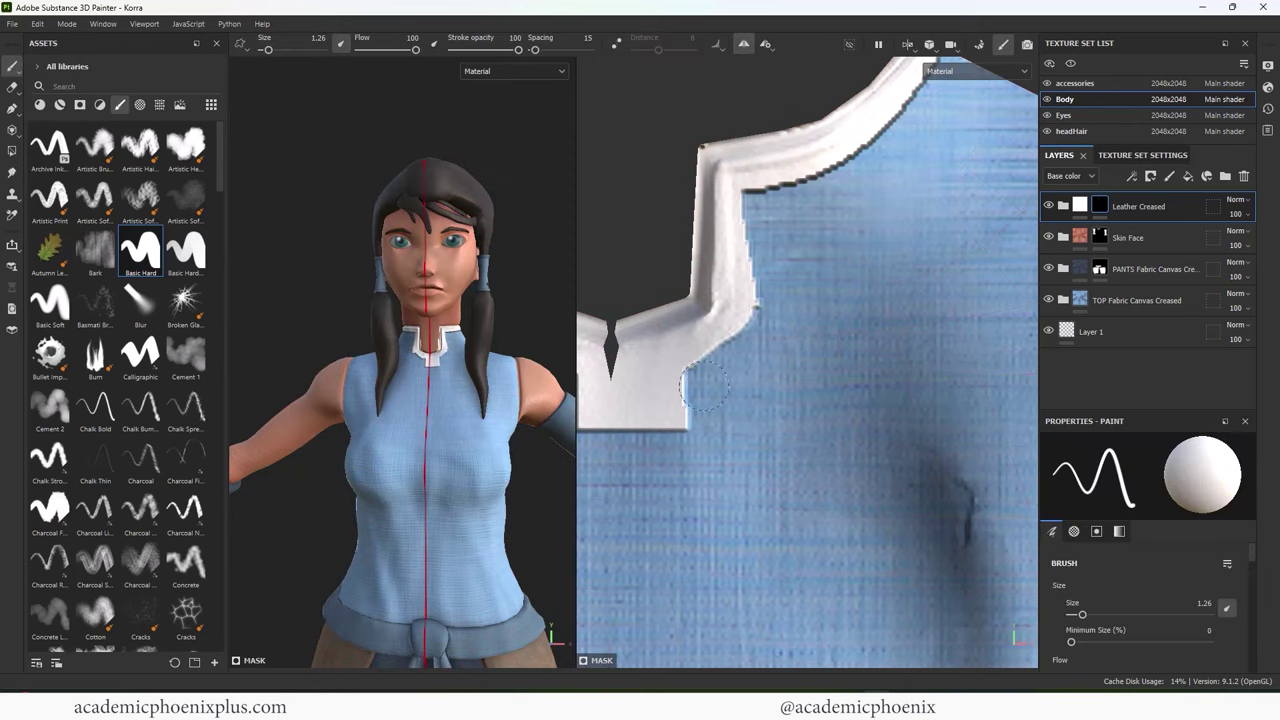
middle_drag(709, 380, 763, 360)
key(x)
mouse_move(784, 359)
mouse_down()
mouse_move(731, 398)
mouse_move(763, 381)
mouse_move(665, 416)
mouse_move(688, 418)
mouse_up()
alt+middle_drag(782, 333, 890, 330)
mouse_move(655, 290)
mouse_down()
mouse_move(700, 345)
mouse_move(742, 345)
mouse_move(660, 325)
mouse_move(765, 385)
mouse_up()
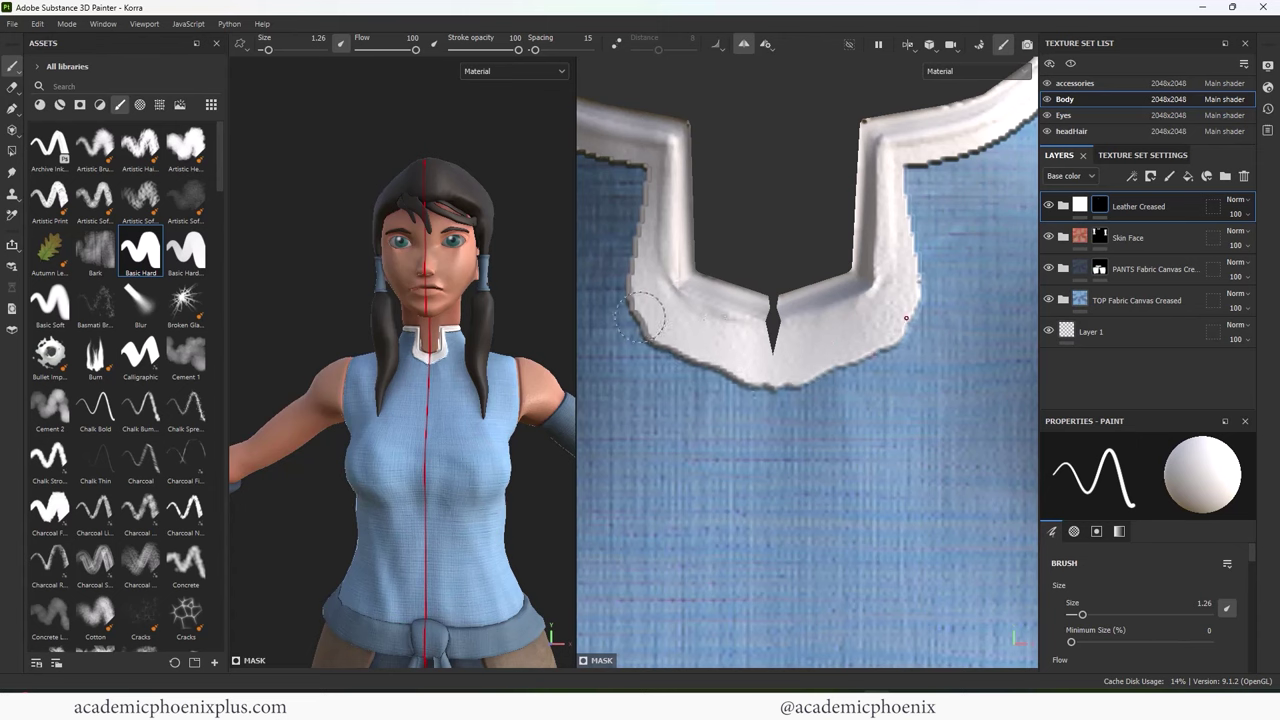
Step: Reduce the brush size to 0.85 and paint the bottom centre of the notch trim down to a point
key([)
key([)
key([)
mouse_move(644, 312)
mouse_down()
mouse_move(633, 315)
mouse_move(643, 308)
mouse_move(770, 395)
mouse_up()
key(])
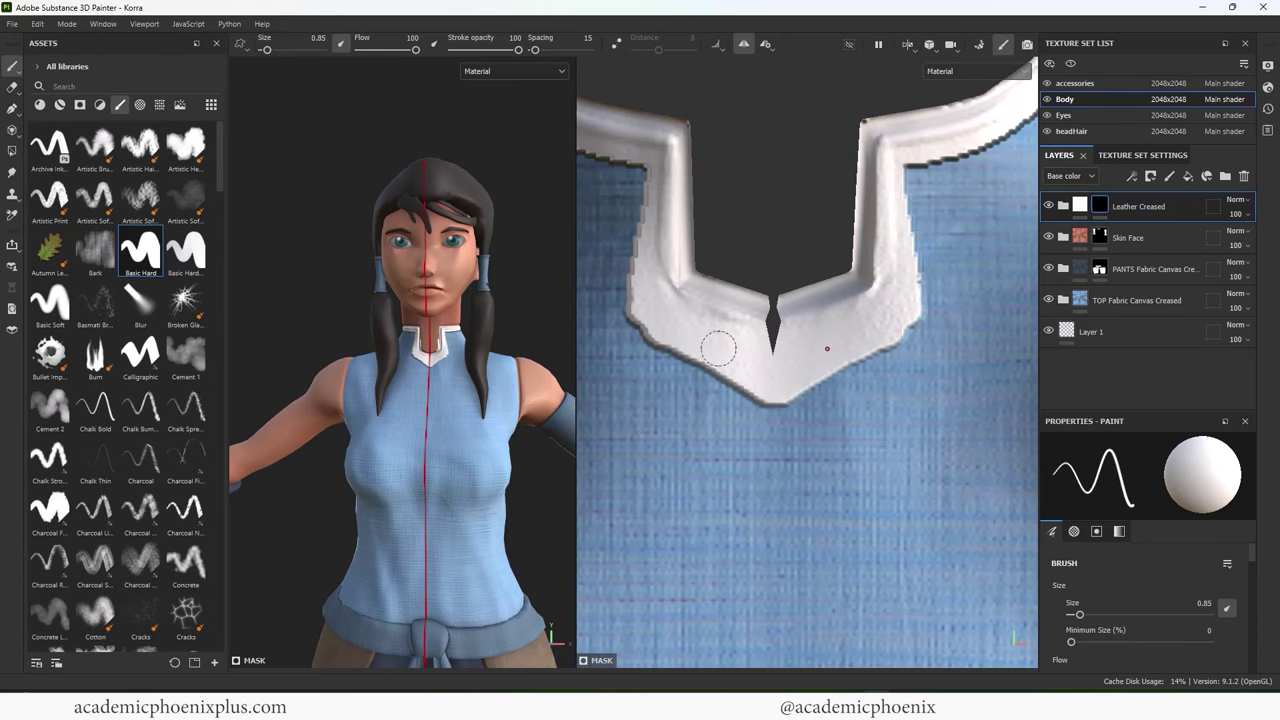
Step: Straighten the notch trim's vertical sides and diagonal lower edges with the 0.85 brush, undoing stray strokes
alt+middle_drag(724, 351, 802, 399)
drag(714, 368, 727, 211)
middle_drag(797, 257, 788, 290)
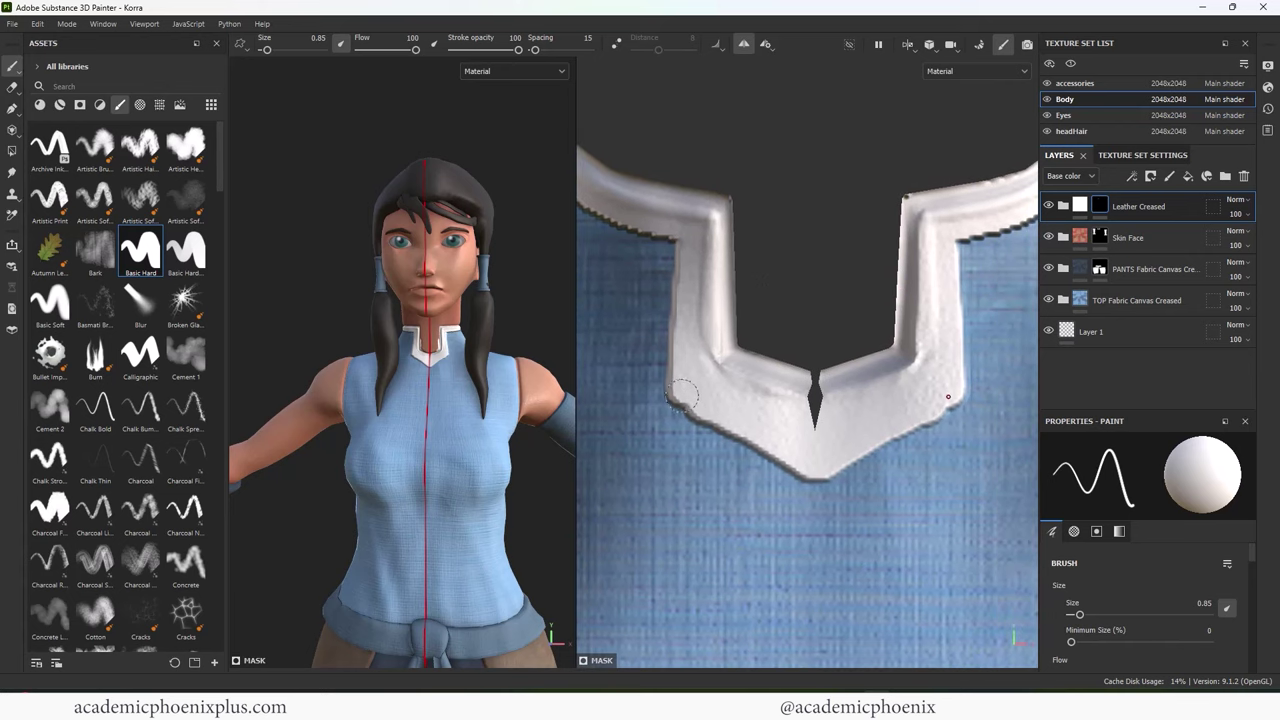
mouse_move(683, 393)
mouse_down()
mouse_move(771, 423)
mouse_move(814, 457)
mouse_up()
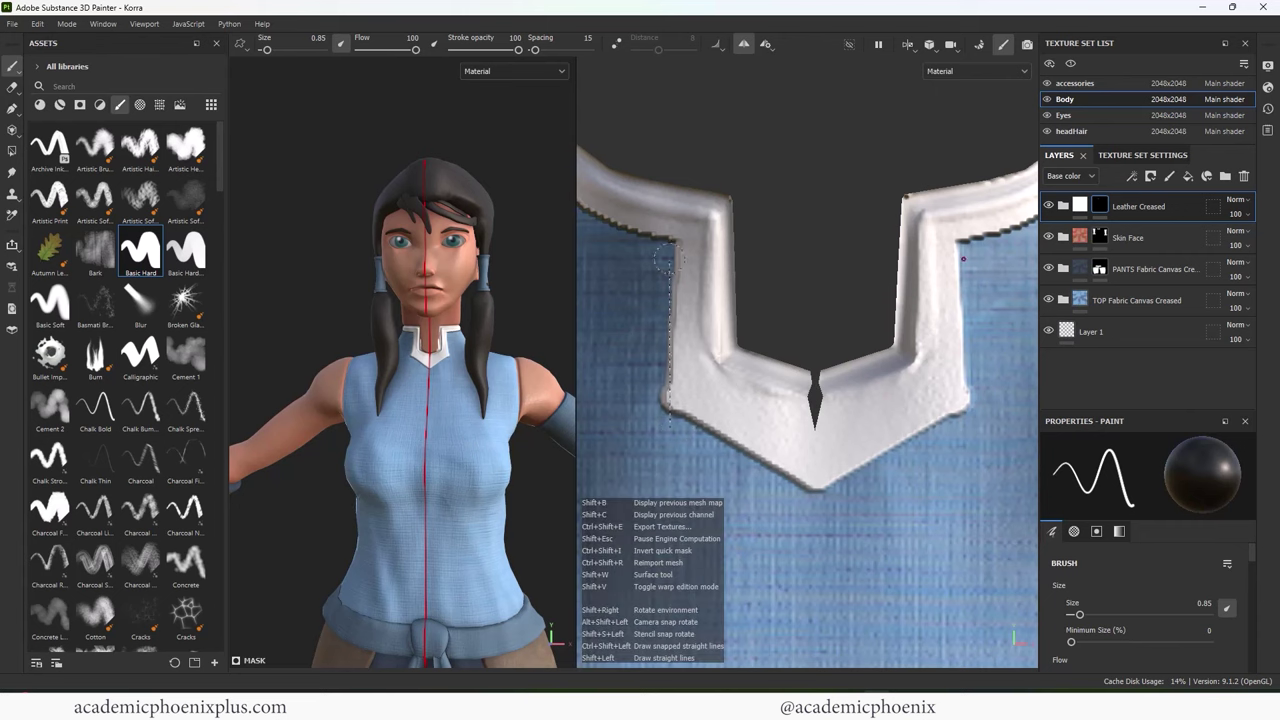
key(ctrl+z)
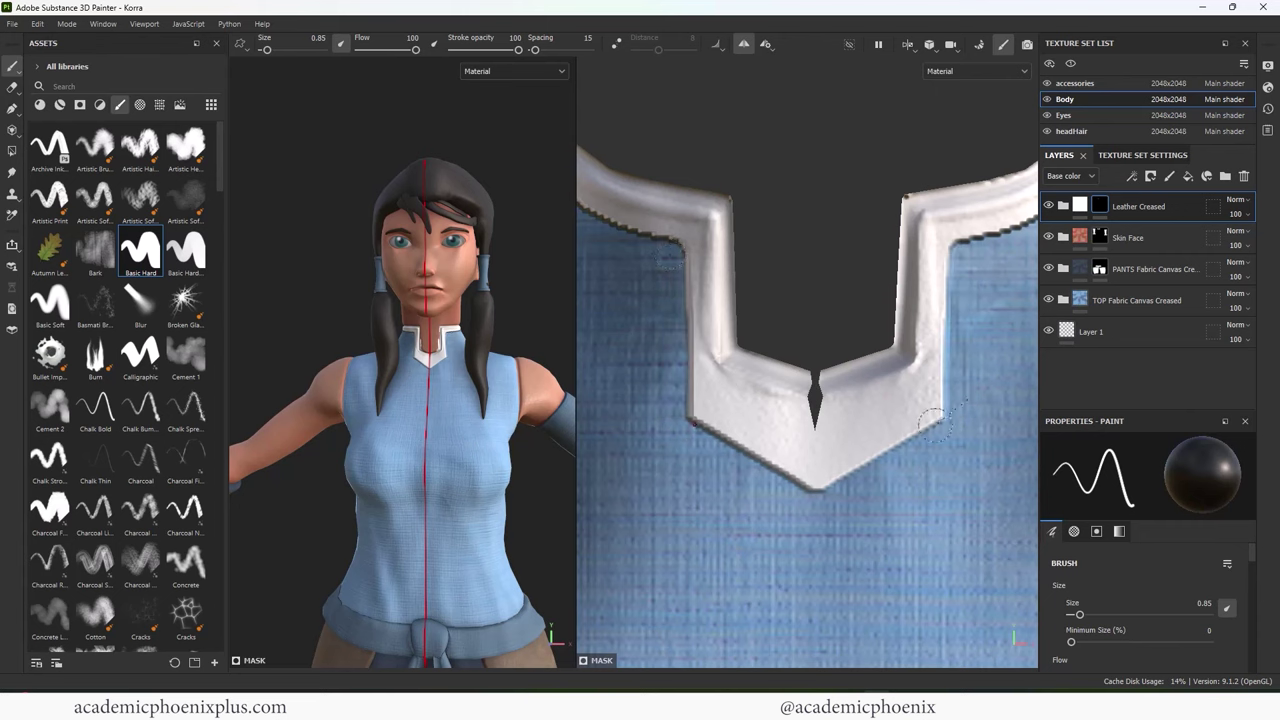
key(ctrl+z)
Step: Fill the row of polygons along the back piece's neckline with white, using symmetric Polygon Fill in quad mode
alt+drag(558, 372, 478, 385)
scroll(823, 320, down, 5)
alt+middle_drag(728, 263, 741, 376)
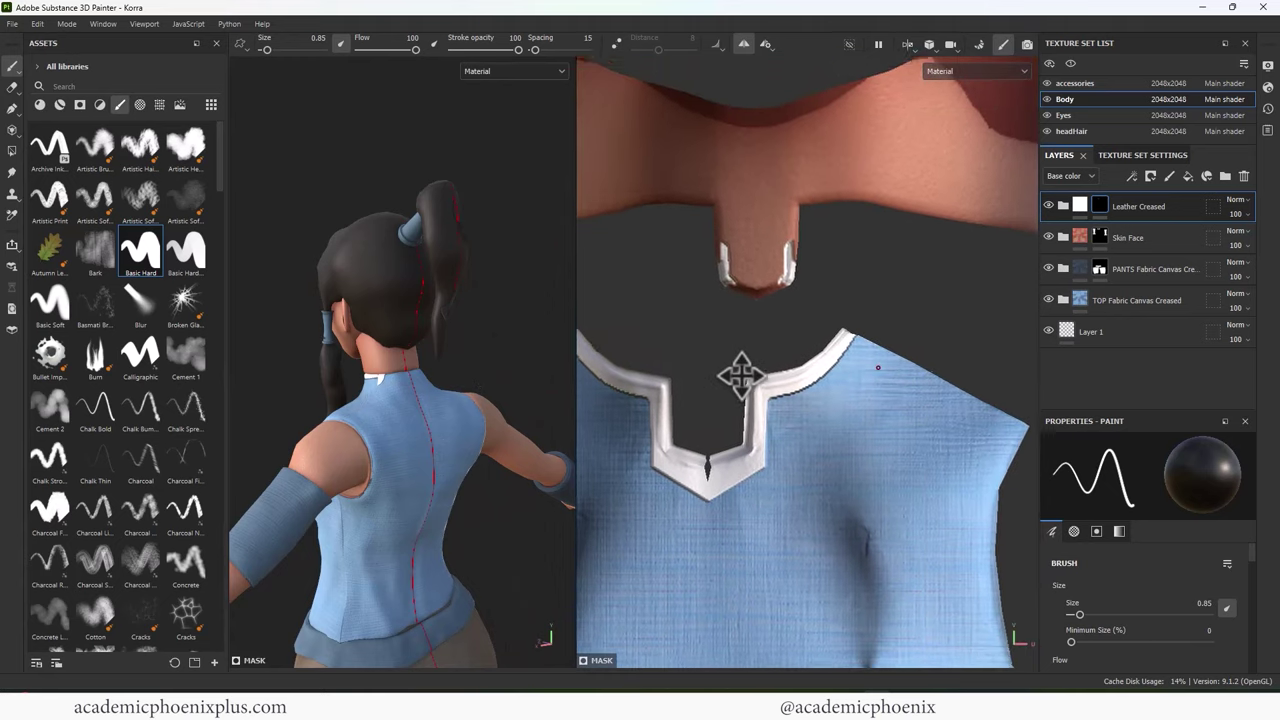
scroll(741, 376, down, 6)
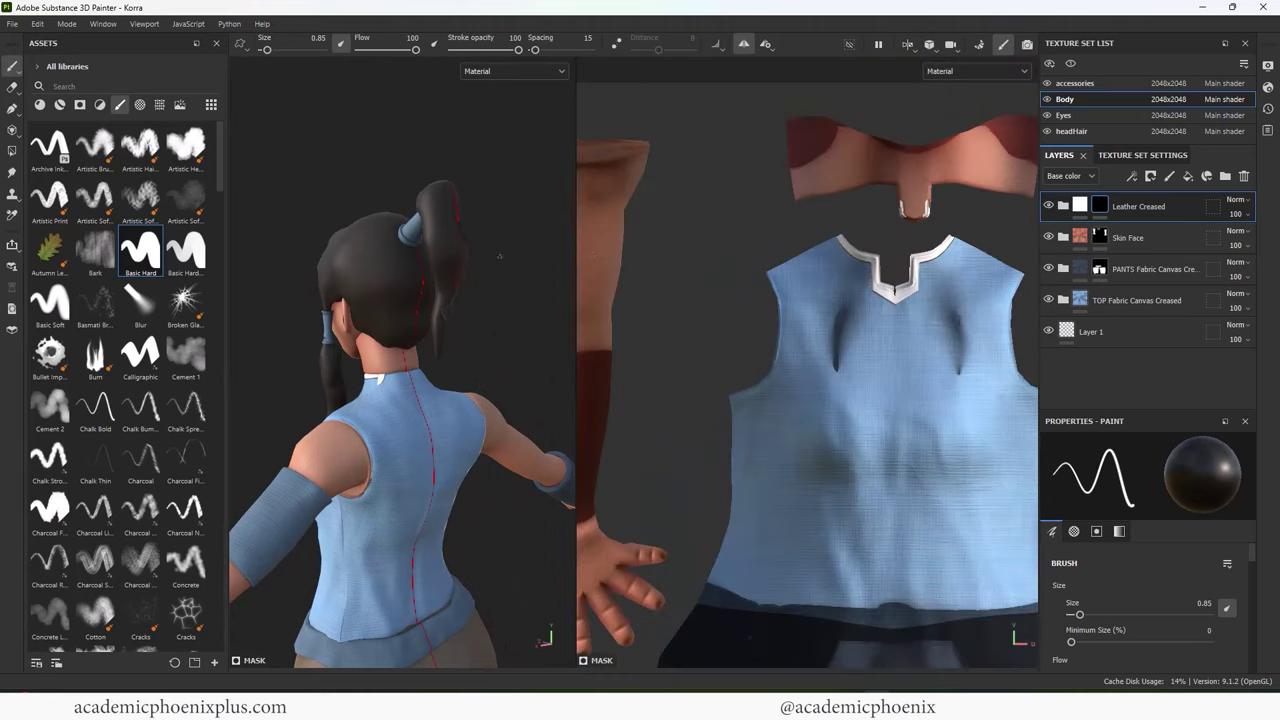
scroll(872, 350, down, 3)
alt+middle_drag(872, 350, 508, 402)
scroll(765, 290, up, 3)
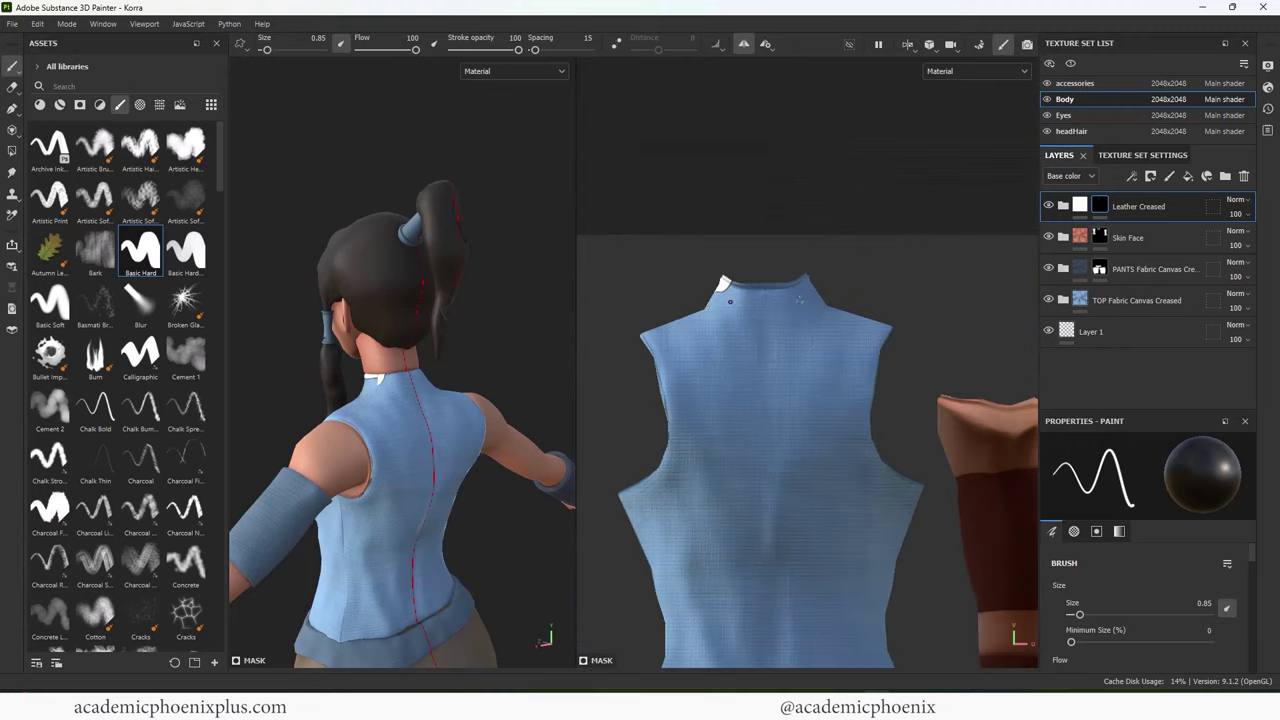
alt+right_drag(767, 290, 980, 340)
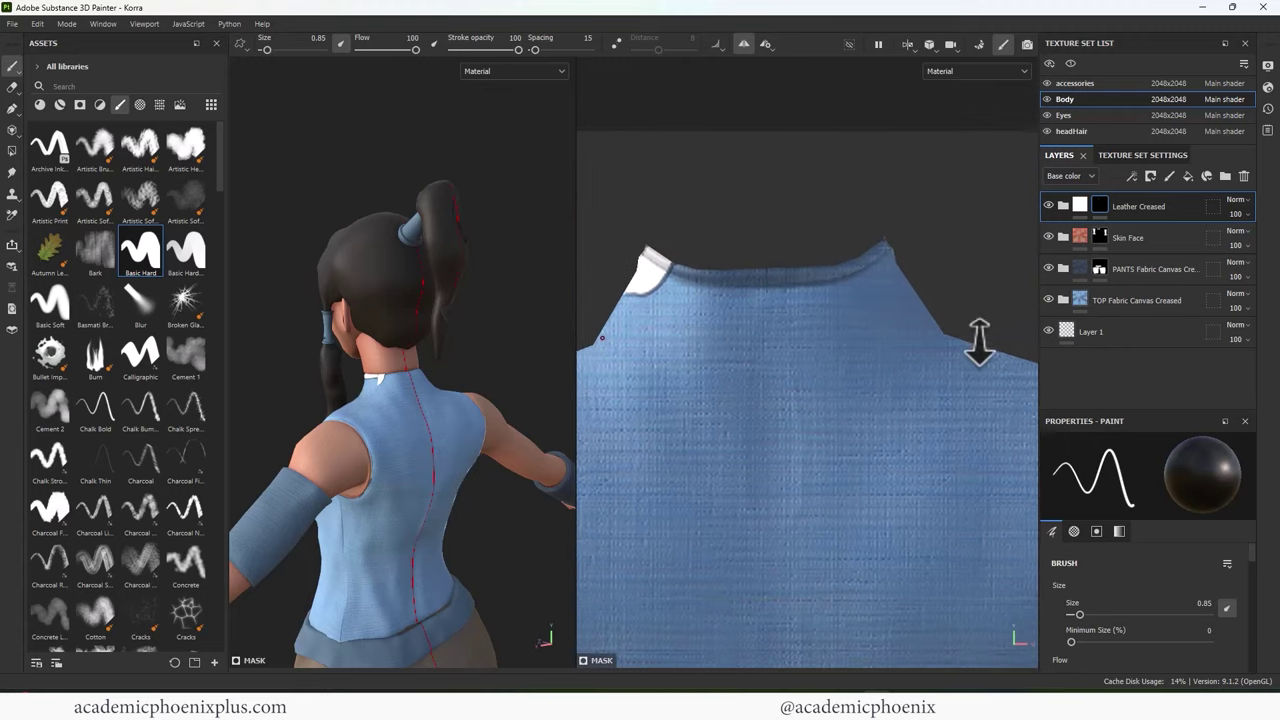
click(13, 149)
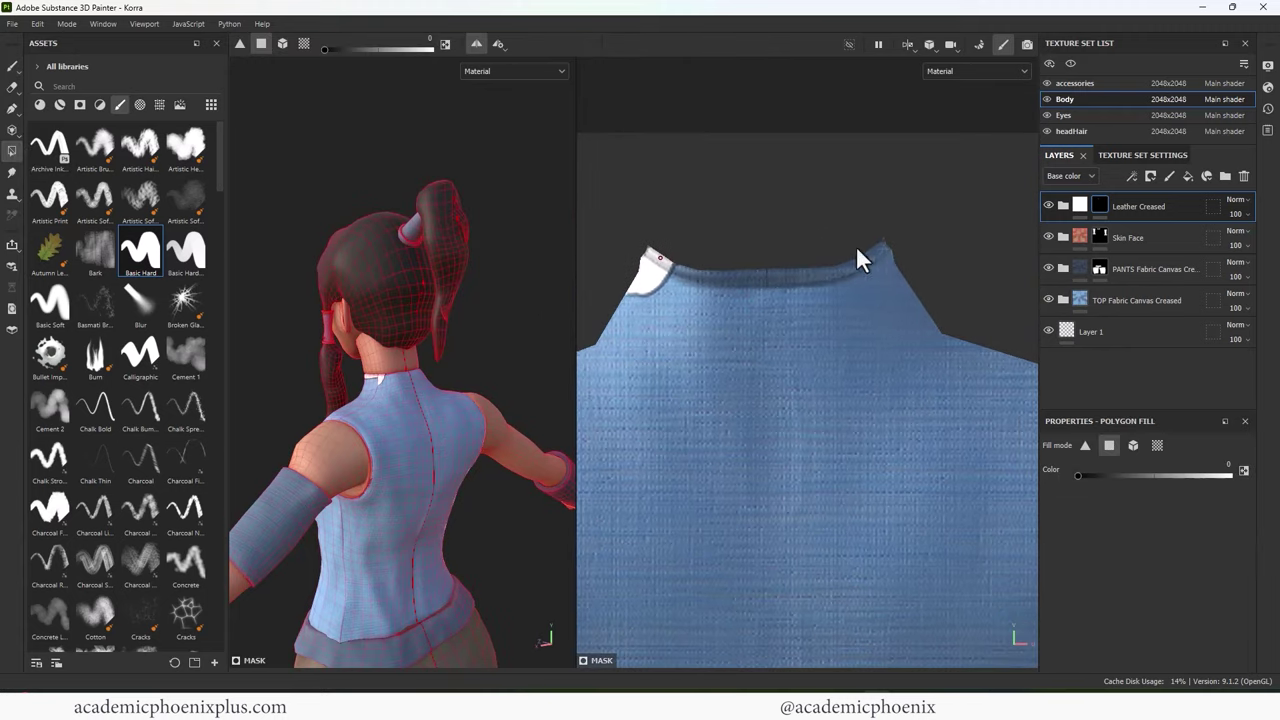
alt+right_drag(745, 212, 777, 214)
alt+middle_drag(732, 227, 761, 230)
drag(665, 237, 725, 330)
drag(668, 242, 784, 294)
Step: Widen the back collar trim by filling the next row of polygons below it with white
scroll(307, 333, up, 5)
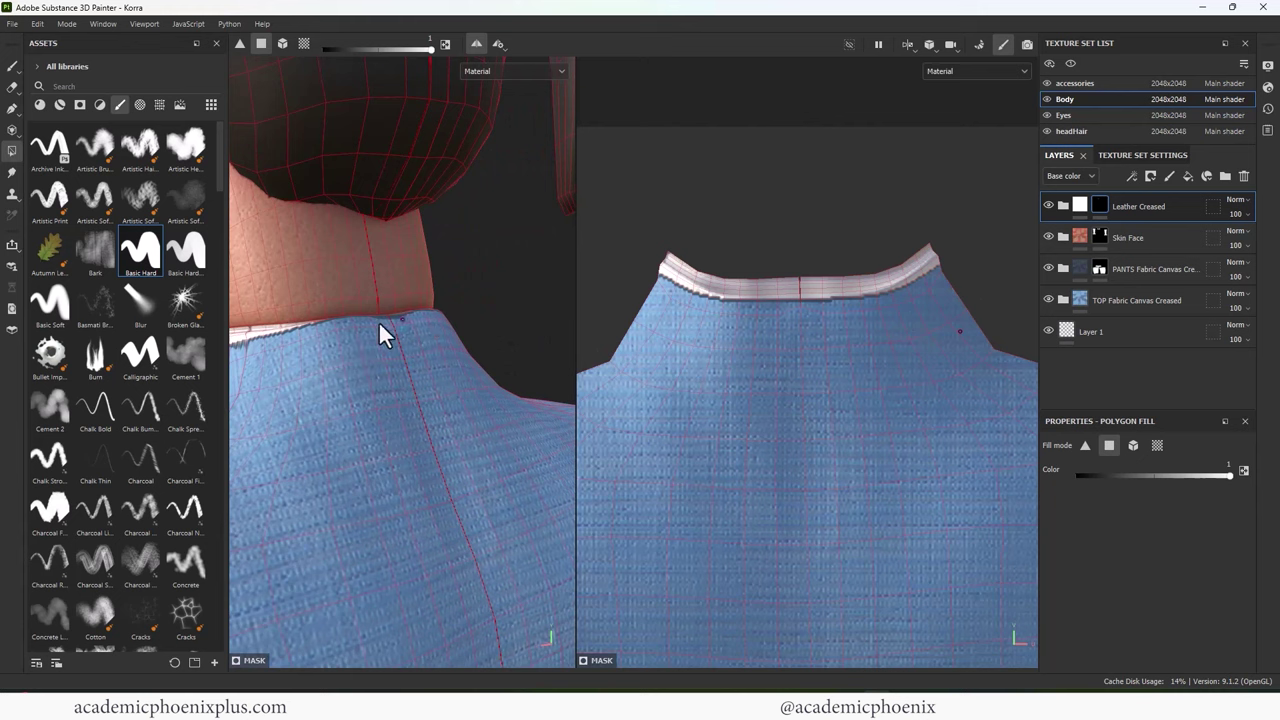
drag(380, 323, 390, 322)
drag(752, 283, 774, 306)
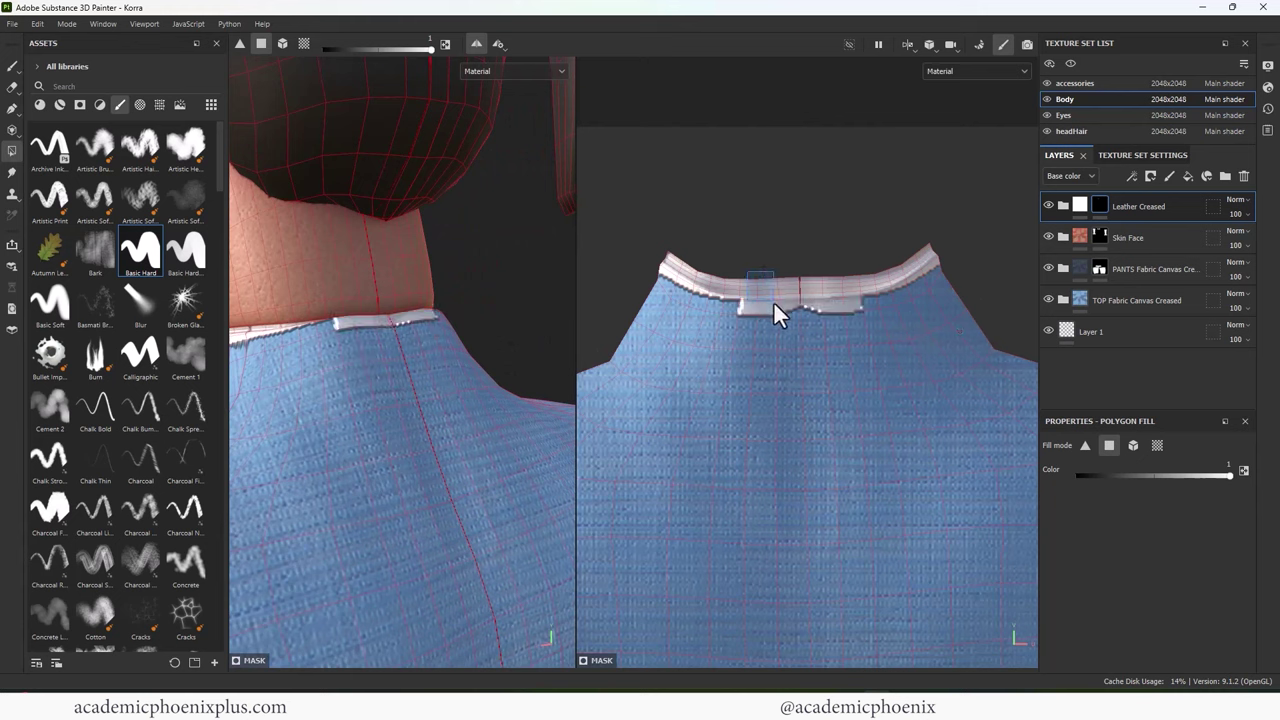
drag(698, 268, 743, 305)
alt+middle_drag(327, 337, 456, 323)
drag(661, 261, 688, 296)
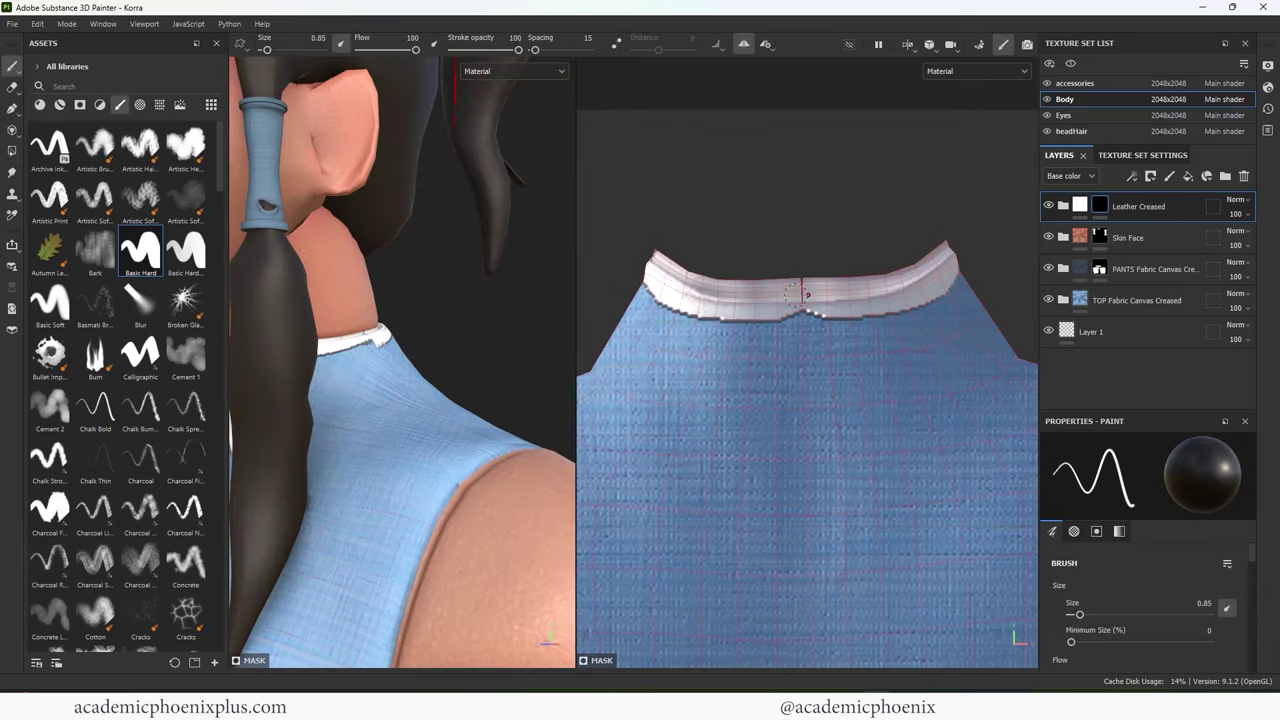
Step: Smooth the lower edge of the back collar trim with the symmetric 0.85 paint brush
mouse_move(816, 312)
mouse_down()
mouse_move(655, 284)
mouse_move(914, 304)
mouse_move(976, 260)
mouse_up()
key(ctrl+z)
key(x)
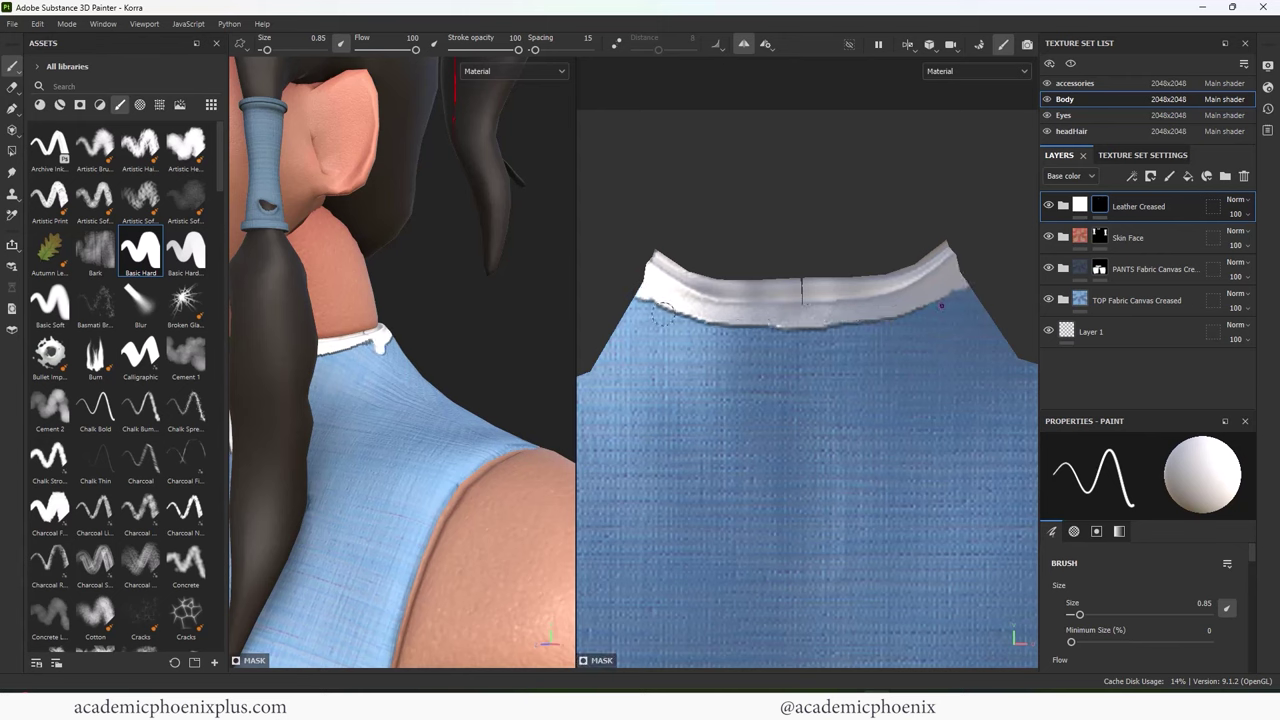
key(x)
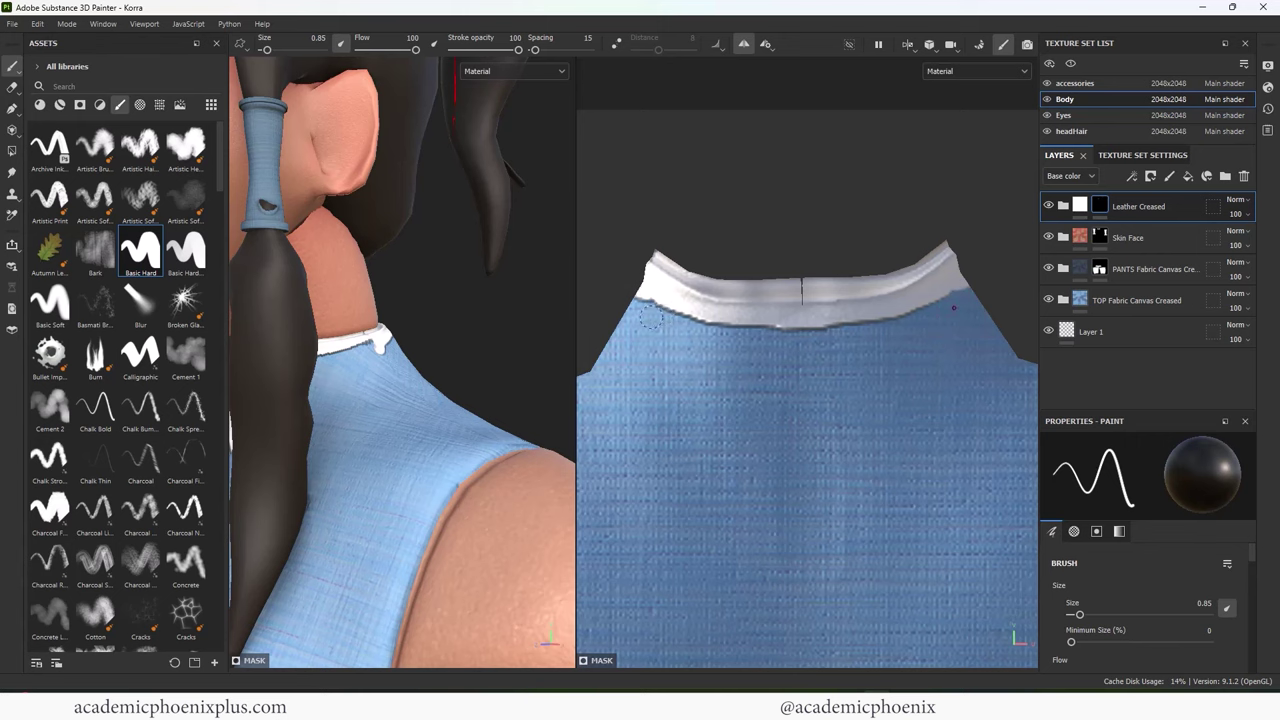
Step: Clean up the paint below the back trim's outer ends, alternating the brush between white and black
key(x)
click(662, 320)
key(x)
click(662, 320)
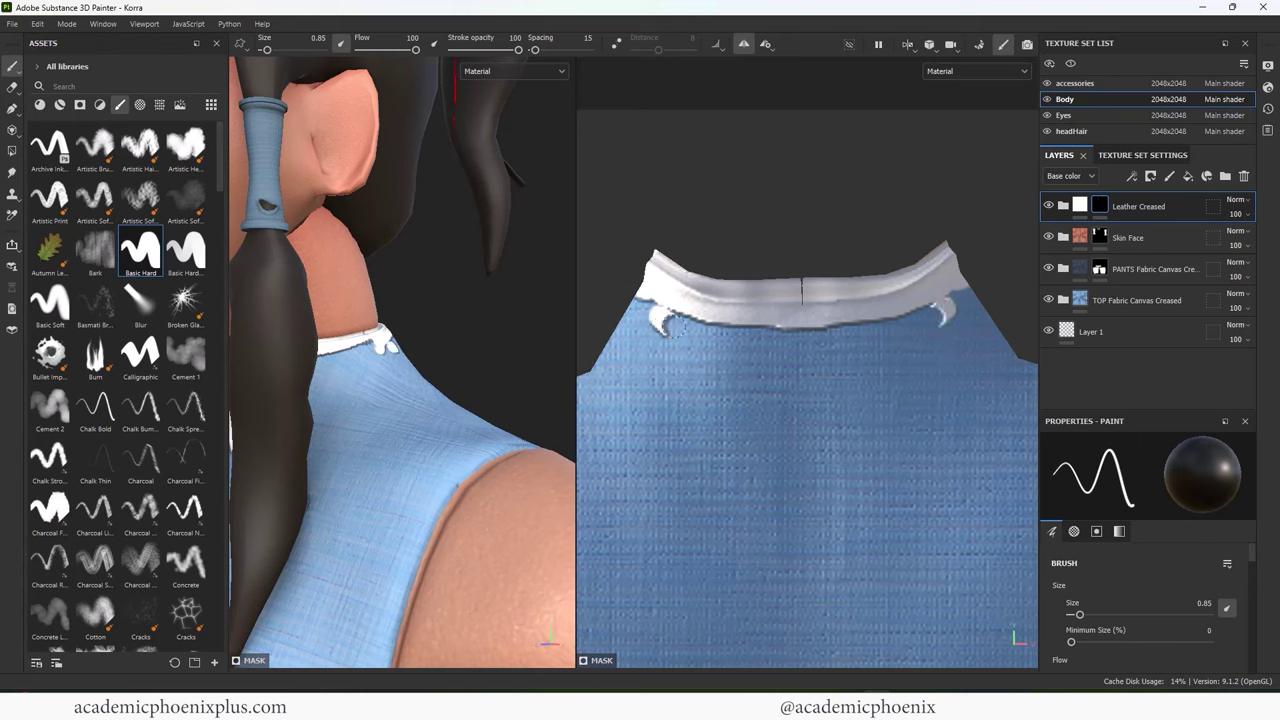
drag(640, 304, 635, 287)
Step: Paint white over the uneven trim edge at the collar's side seam directly on the 3D model
alt+drag(432, 323, 385, 342)
alt+right_drag(385, 342, 467, 346)
key(x)
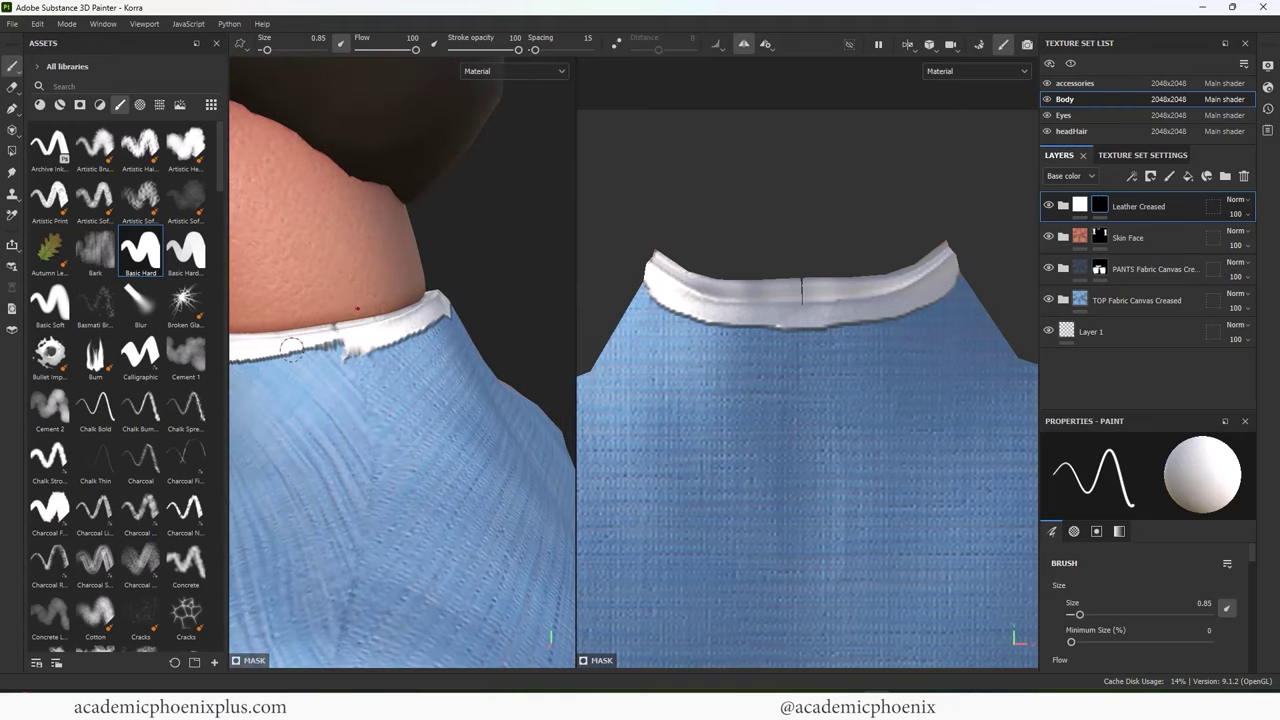
mouse_move(282, 347)
mouse_down()
mouse_move(356, 340)
mouse_move(330, 355)
mouse_move(375, 333)
mouse_up()
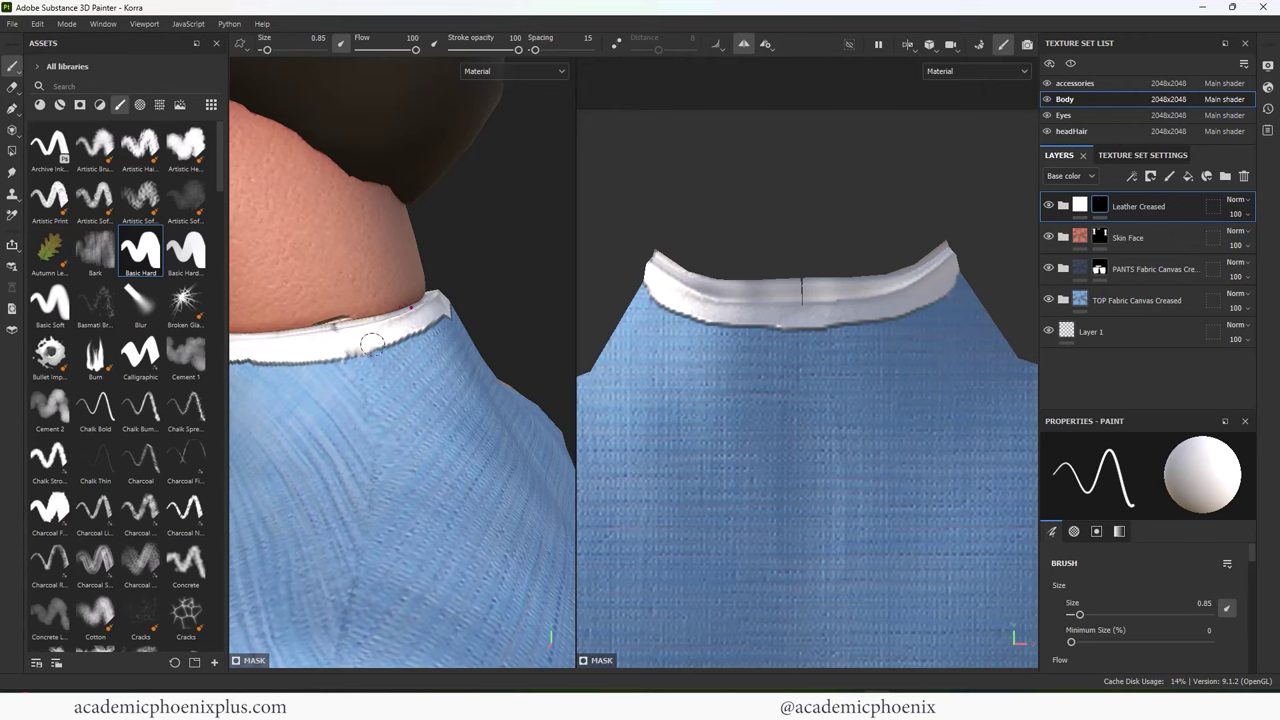
Step: Clear the stray trim paint from the neck skin by filling its whole UV island with black
mouse_move(505, 301)
alt+mouse_down()
mouse_move(428, 296)
mouse_move(455, 350)
mouse_move(396, 352)
alt+mouse_up()
key(x)
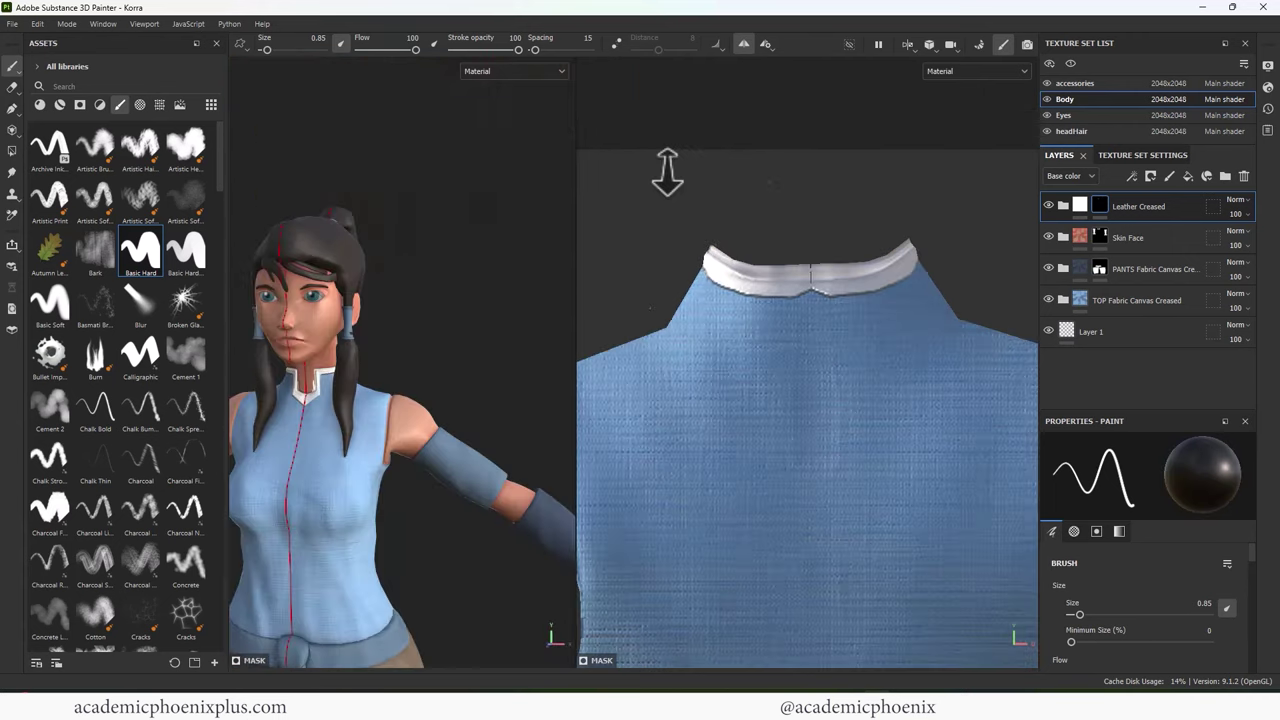
mouse_move(666, 171)
middle_down()
mouse_move(694, 349)
mouse_move(628, 443)
mouse_move(771, 231)
mouse_move(829, 317)
mouse_move(840, 300)
mouse_move(615, 350)
mouse_move(795, 397)
middle_up()
alt+right_drag(690, 340, 894, 324)
key(4)
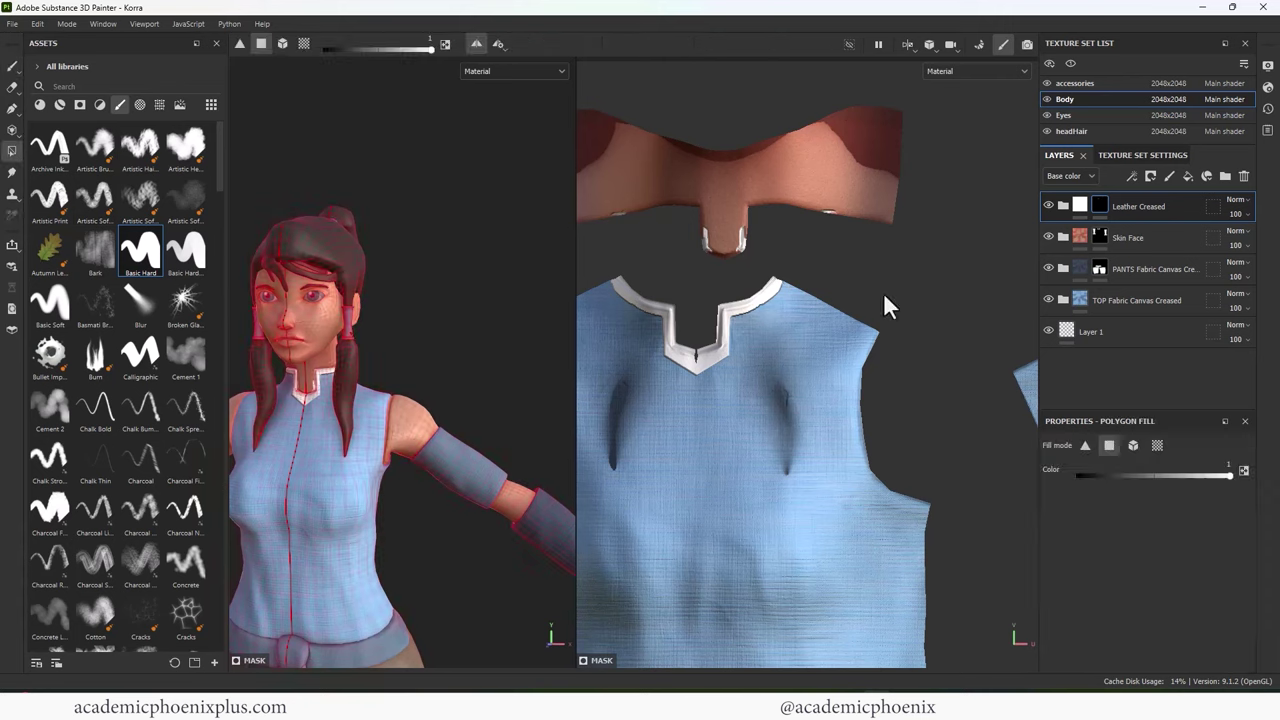
click(1157, 446)
click(768, 208)
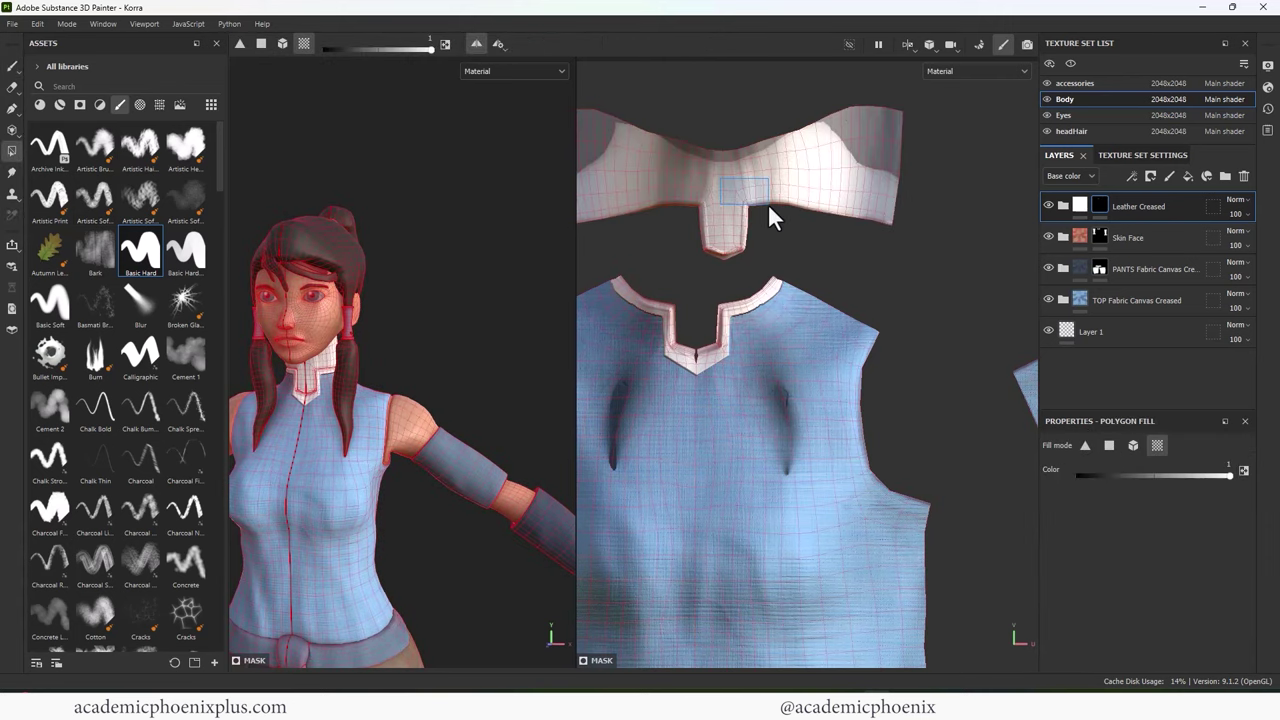
key(x)
click(738, 169)
Step: Fill the polygons at the shoulder end of the top's front armhole with white, using the quad fill mode
alt+right_drag(896, 223, 828, 184)
alt+drag(468, 332, 490, 305)
alt+middle_drag(803, 415, 694, 306)
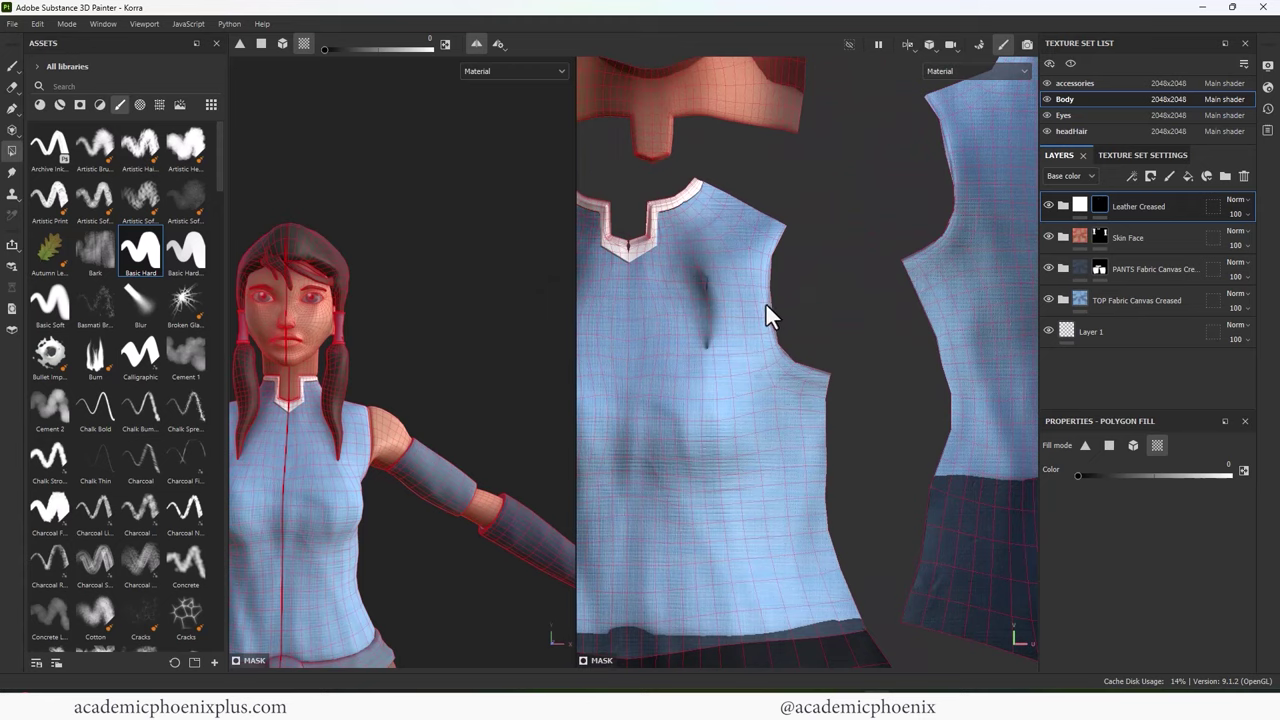
alt+right_drag(772, 284, 1111, 459)
click(1112, 446)
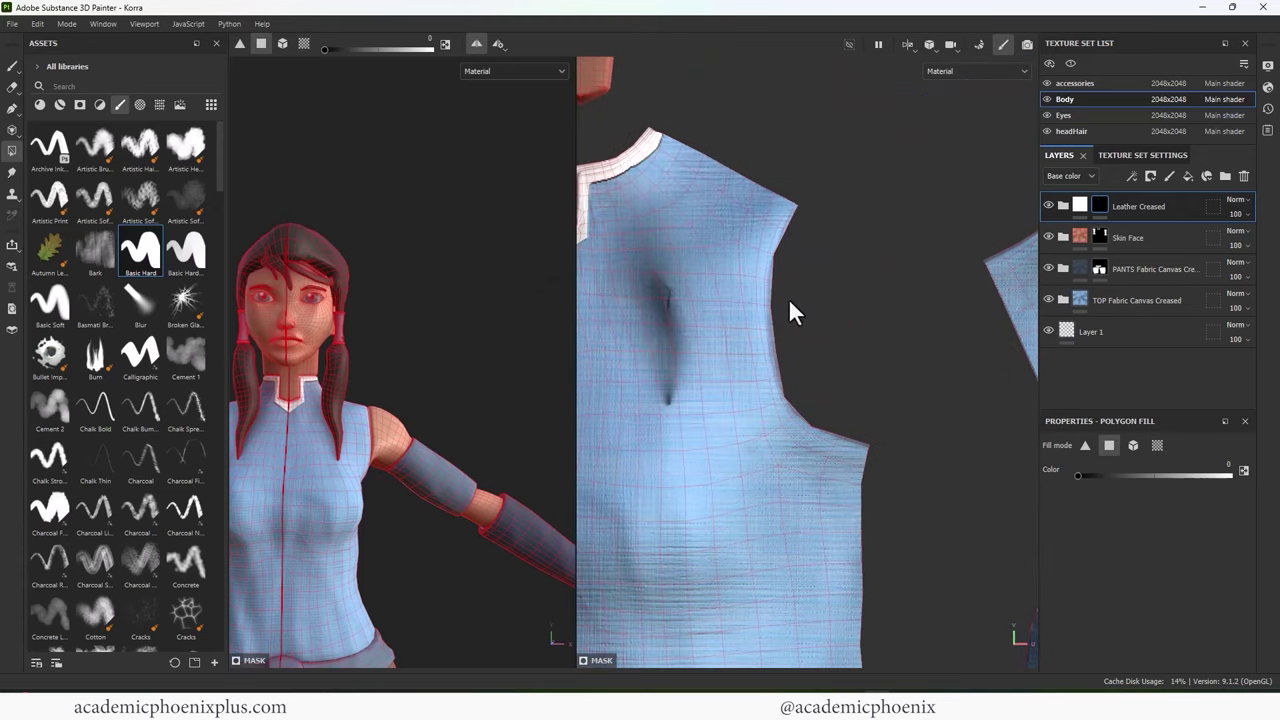
alt+right_drag(788, 285, 980, 237)
alt+middle_drag(432, 318, 423, 289)
alt+drag(423, 289, 450, 230)
alt+middle_drag(488, 236, 475, 238)
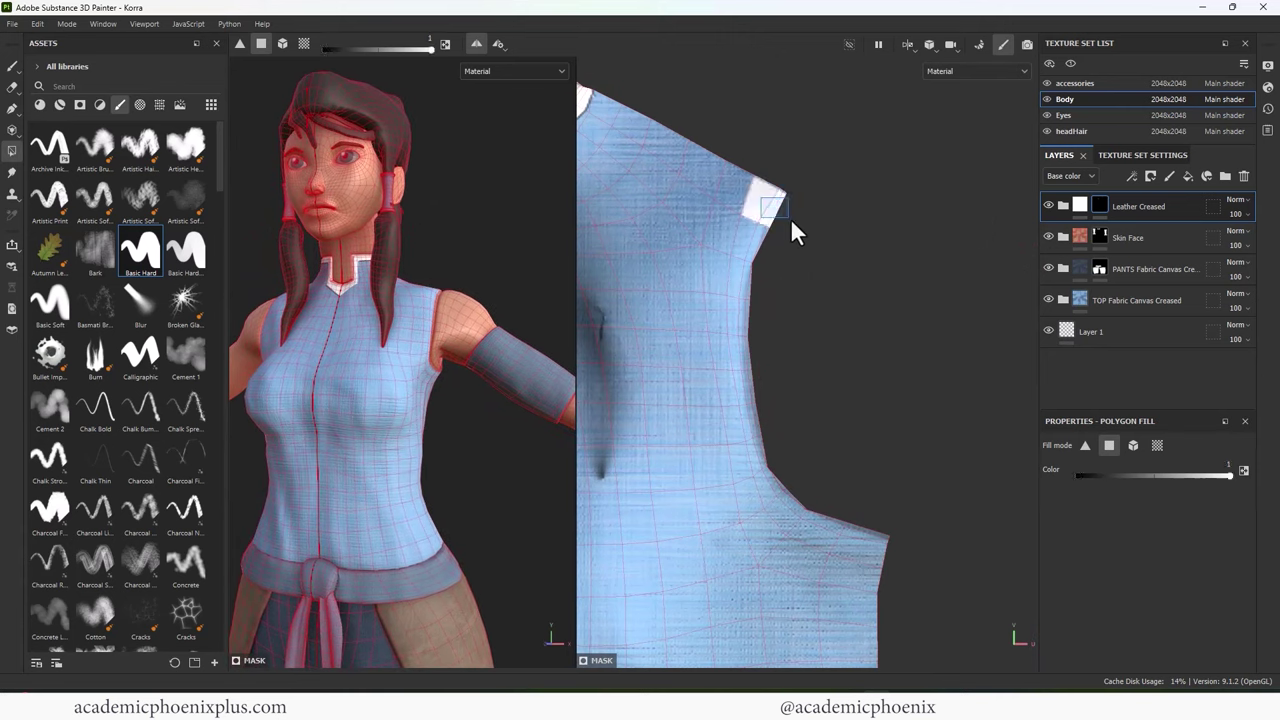
drag(799, 223, 796, 305)
drag(741, 207, 769, 241)
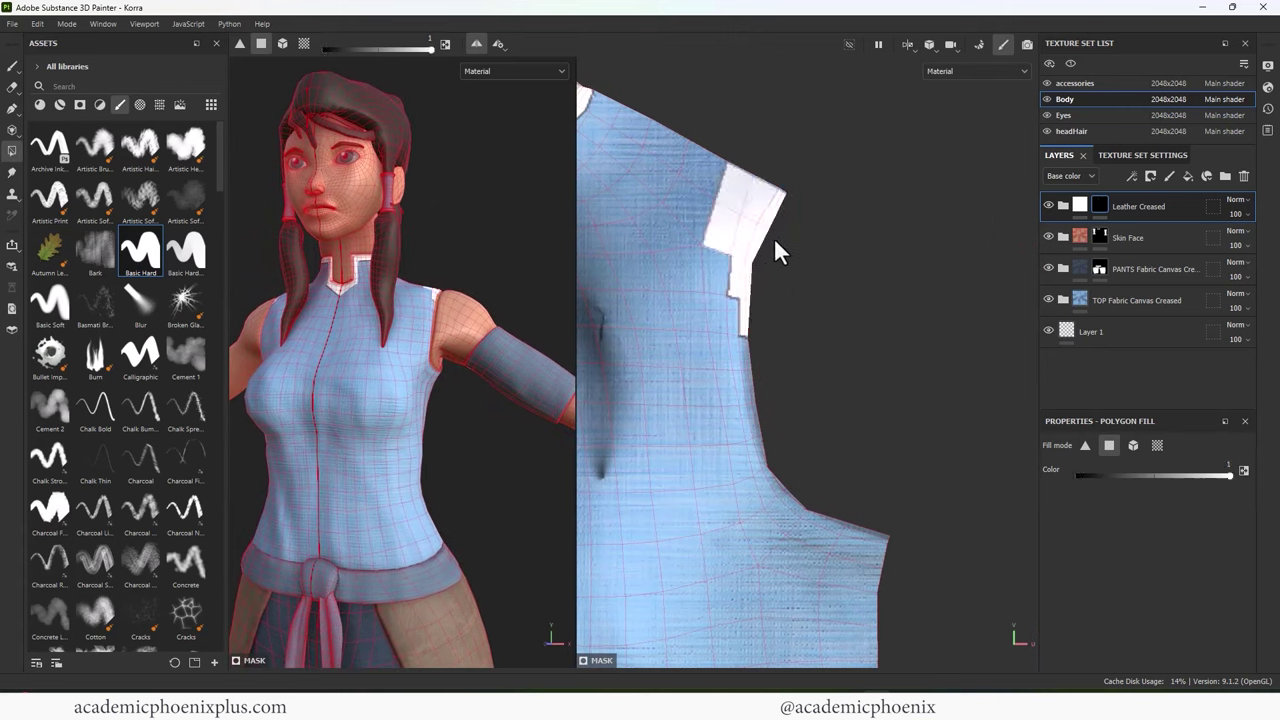
Step: Extend the white polygon fill down the front armhole and along its lower curve to the side seam
drag(758, 302, 758, 304)
click(718, 320)
drag(720, 342, 773, 436)
mouse_move(800, 504)
mouse_down()
mouse_move(799, 529)
mouse_move(890, 562)
mouse_up()
Step: Round off the jagged lower curve of the front armhole trim with the 0.85 paint brush in black
mouse_move(378, 420)
alt+mouse_down()
mouse_move(420, 409)
mouse_move(395, 417)
alt+mouse_up()
alt+right_drag(901, 339, 925, 320)
alt+middle_drag(925, 320, 907, 218)
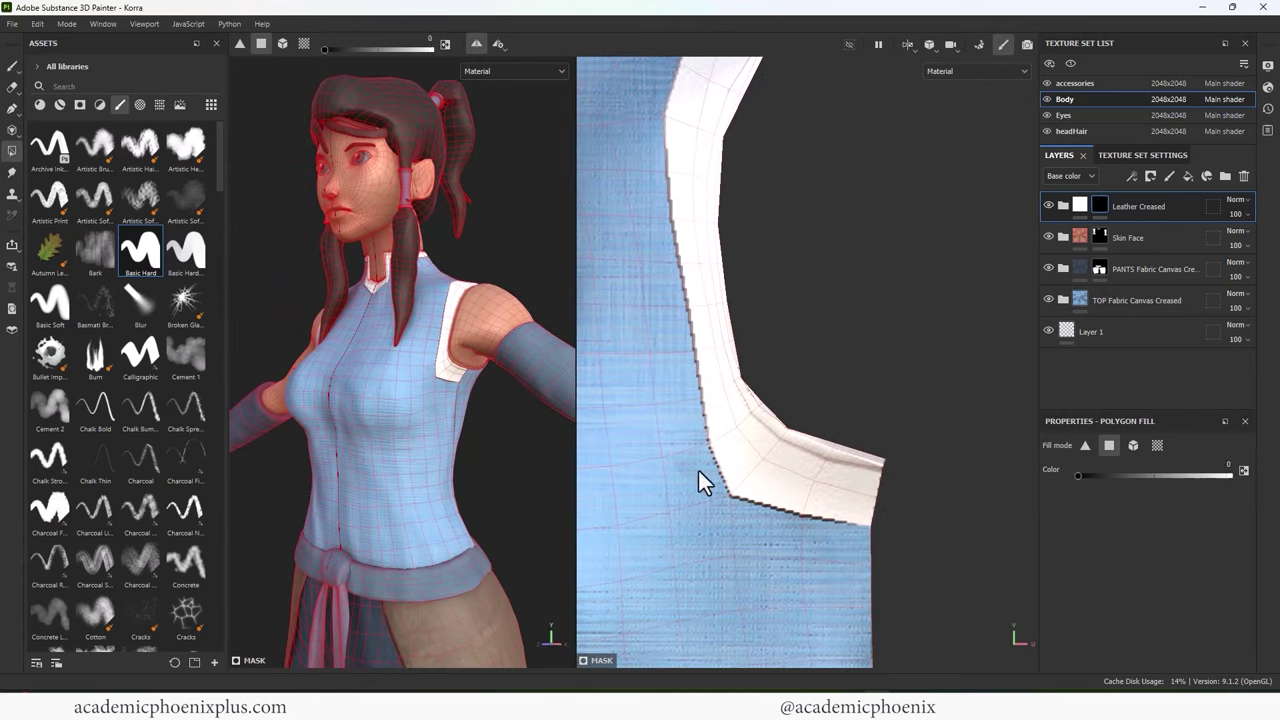
click(12, 65)
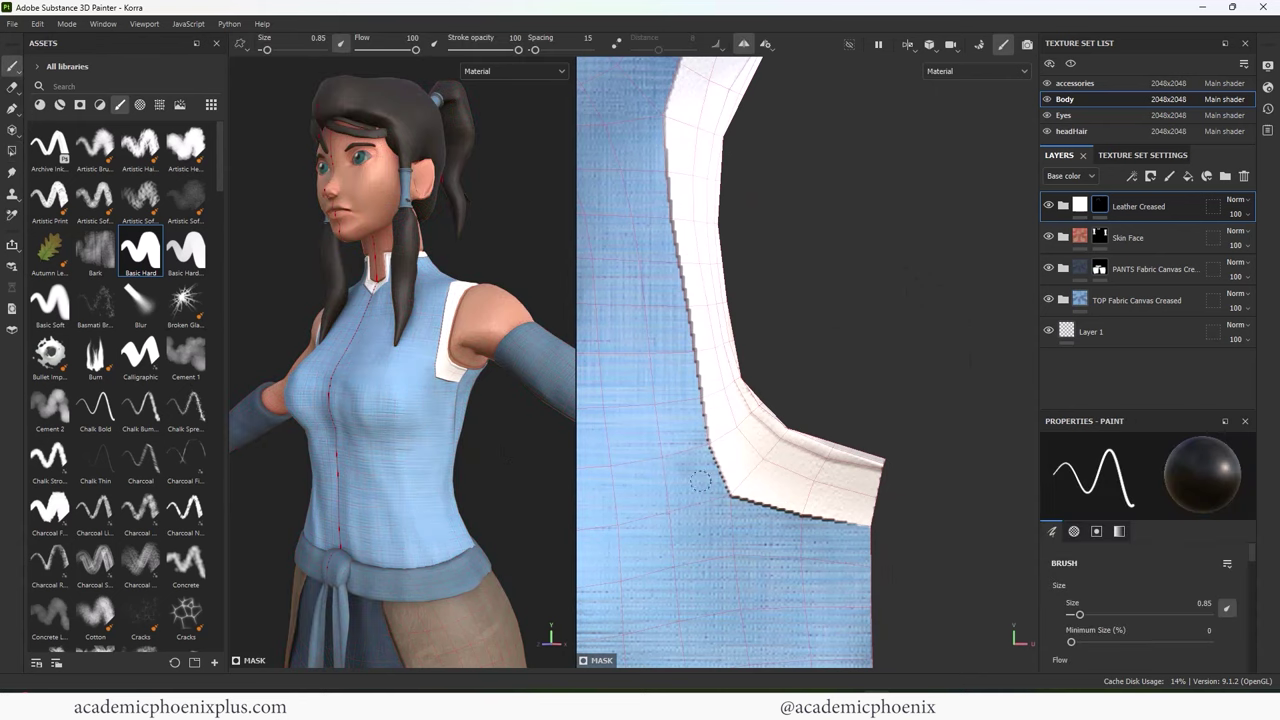
drag(700, 478, 778, 505)
drag(695, 454, 740, 506)
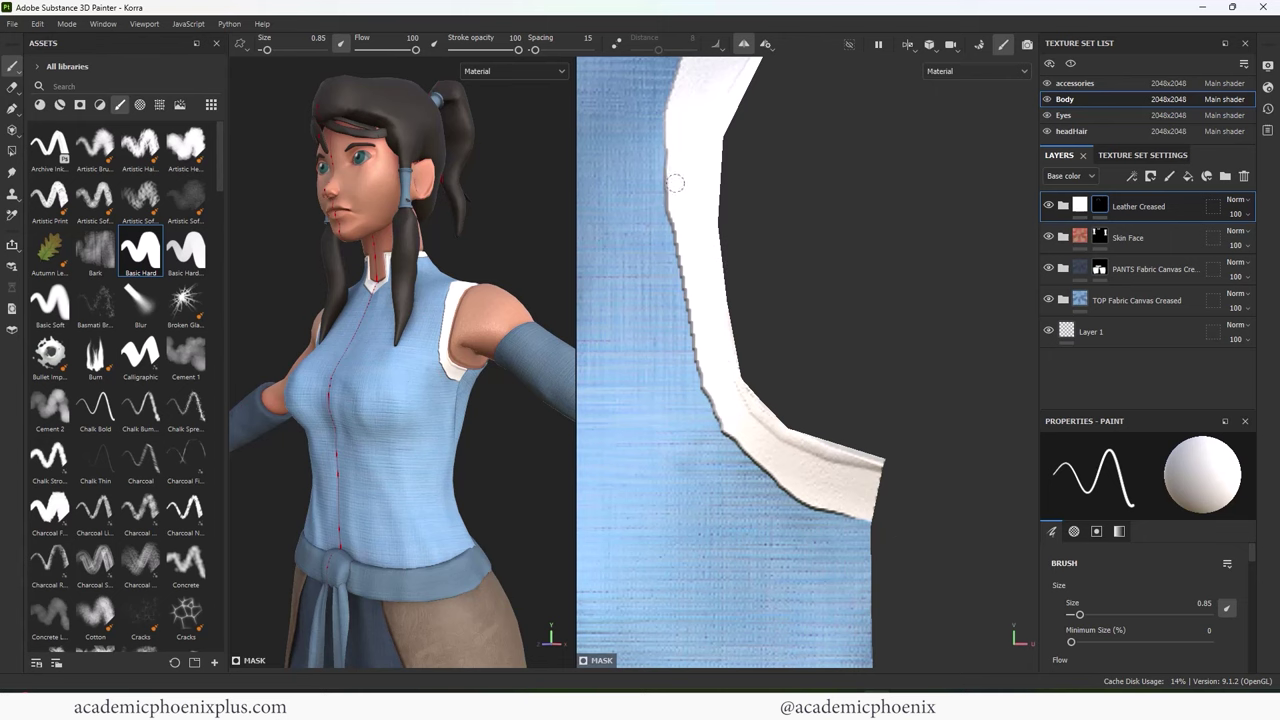
Step: Smooth the long inner edge of the front armhole trim with the 0.85 brush, undoing the first stroke
mouse_move(686, 194)
mouse_down()
mouse_move(676, 185)
mouse_move(684, 230)
mouse_move(690, 160)
mouse_up()
key(ctrl+z)
drag(678, 196, 698, 319)
drag(674, 185, 692, 345)
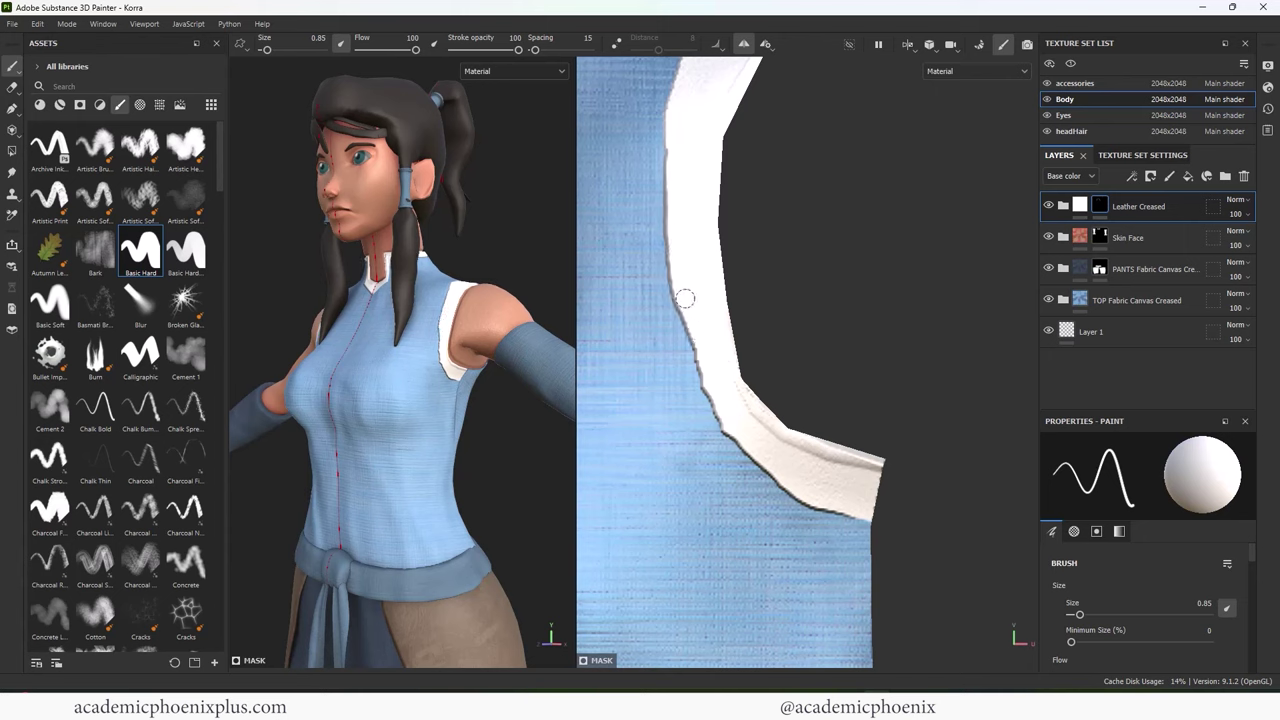
key(x)
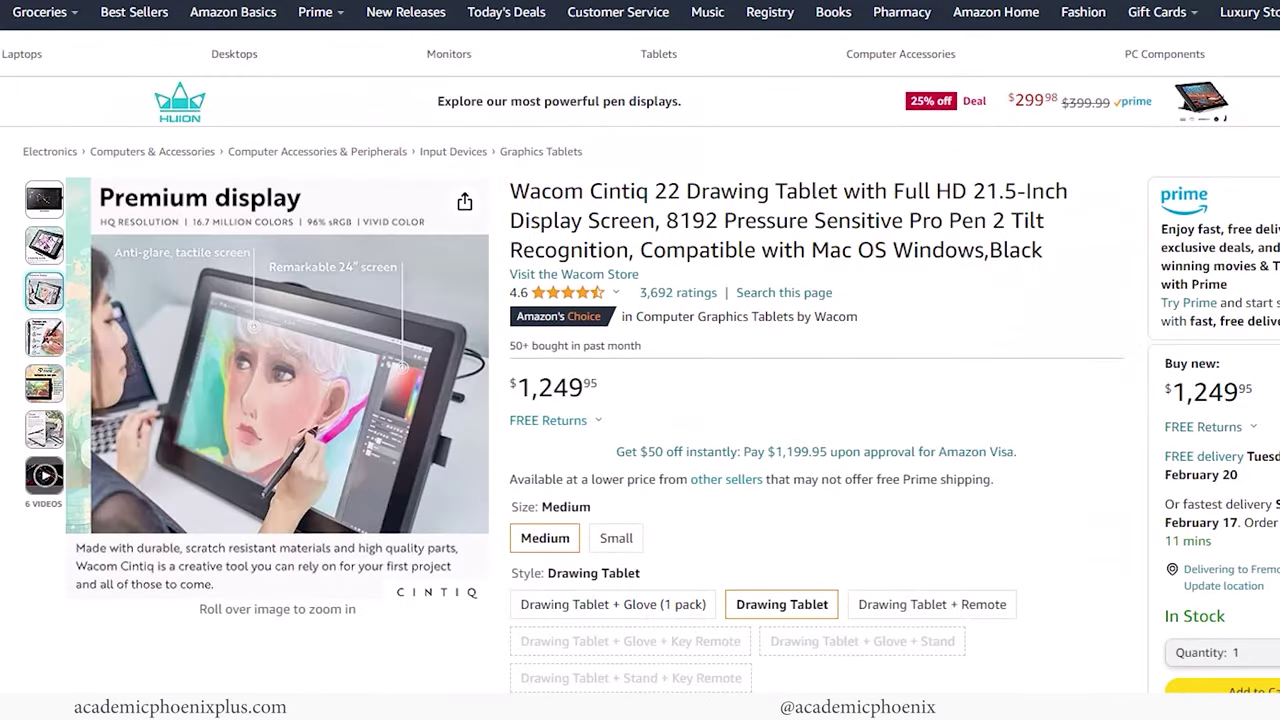
Step: Reshape the shoulder end of the front armhole trim with black and white brush strokes, undoing the unwanted ones
mouse_move(22, 196)
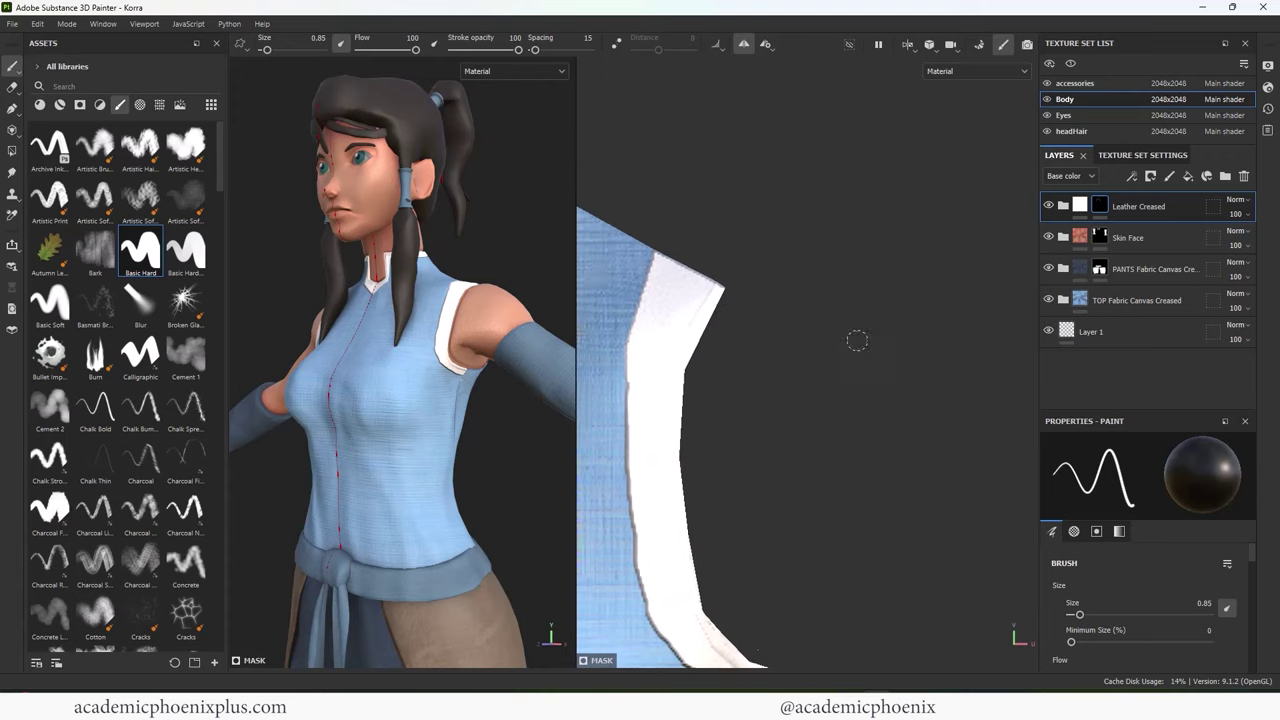
scroll(851, 340, up, 3)
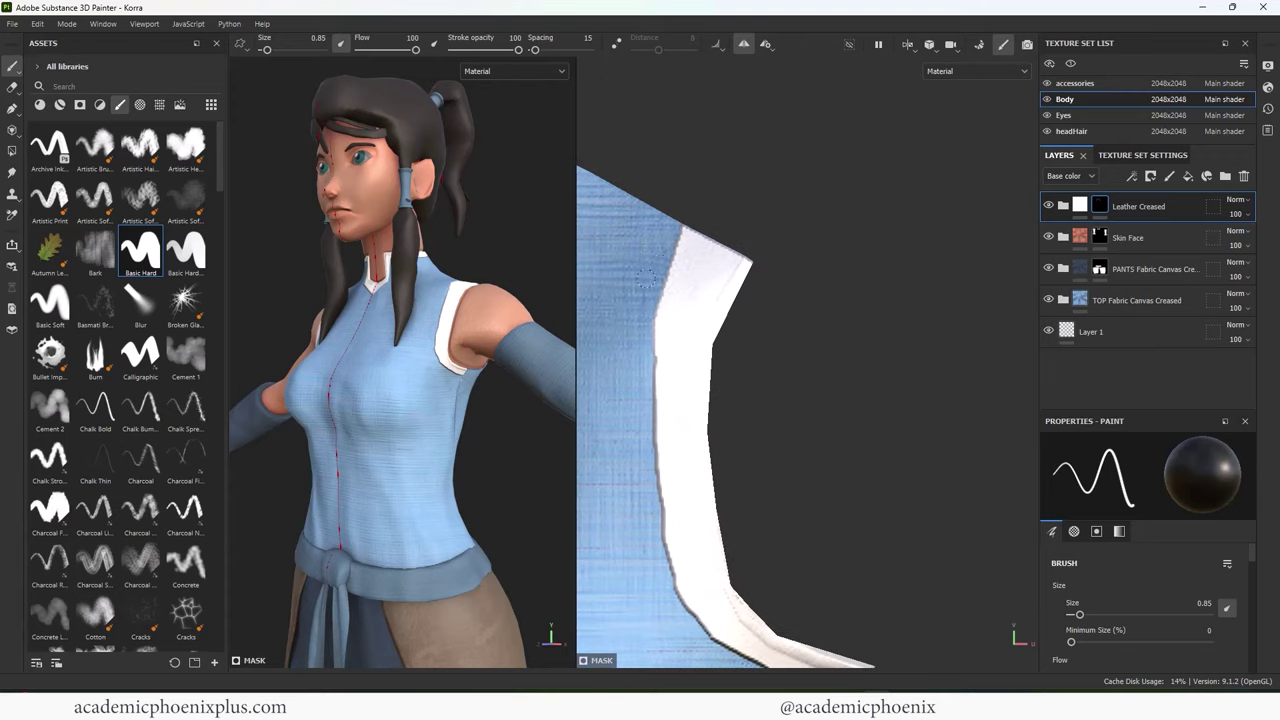
drag(654, 356, 728, 188)
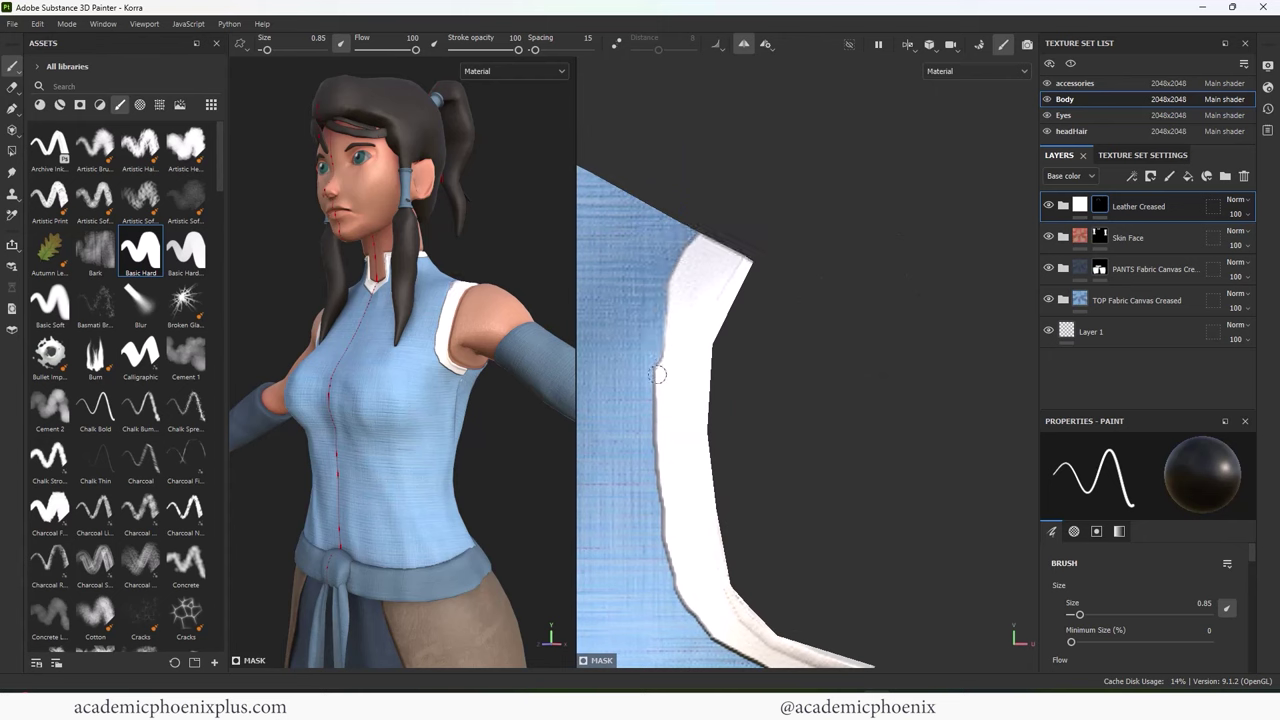
drag(656, 376, 714, 196)
key(ctrl+z)
key(ctrl+z)
key(ctrl+z)
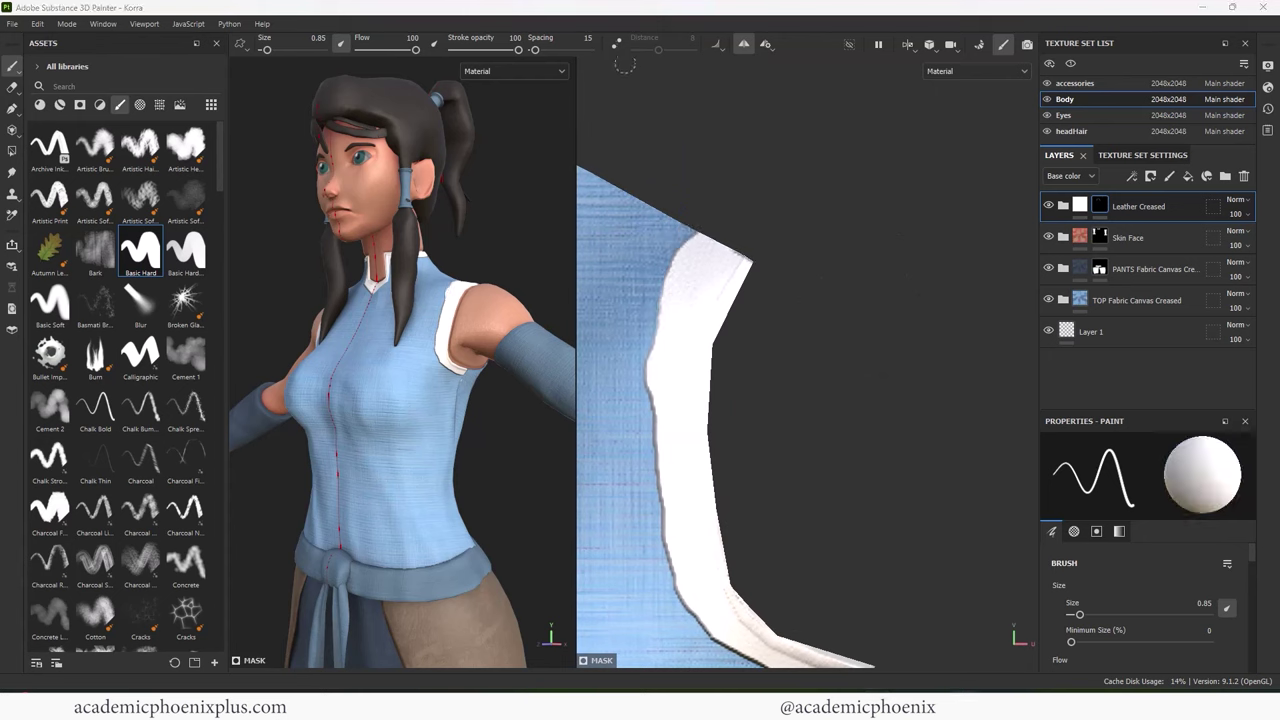
Step: Enable lazy mouse with a distance of 1.43 and a brush size of 1.75, and undo the test stroke
click(616, 44)
drag(658, 50, 680, 50)
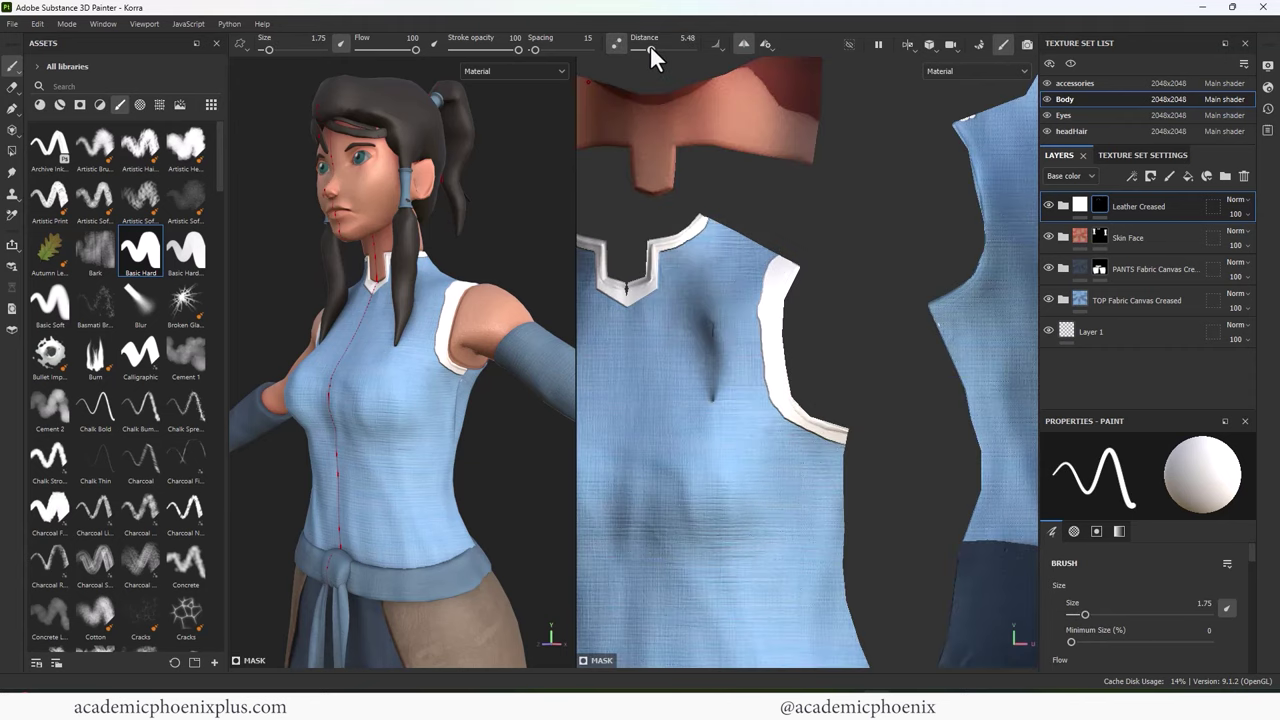
drag(650, 50, 639, 50)
drag(759, 269, 766, 261)
key(ctrl+z)
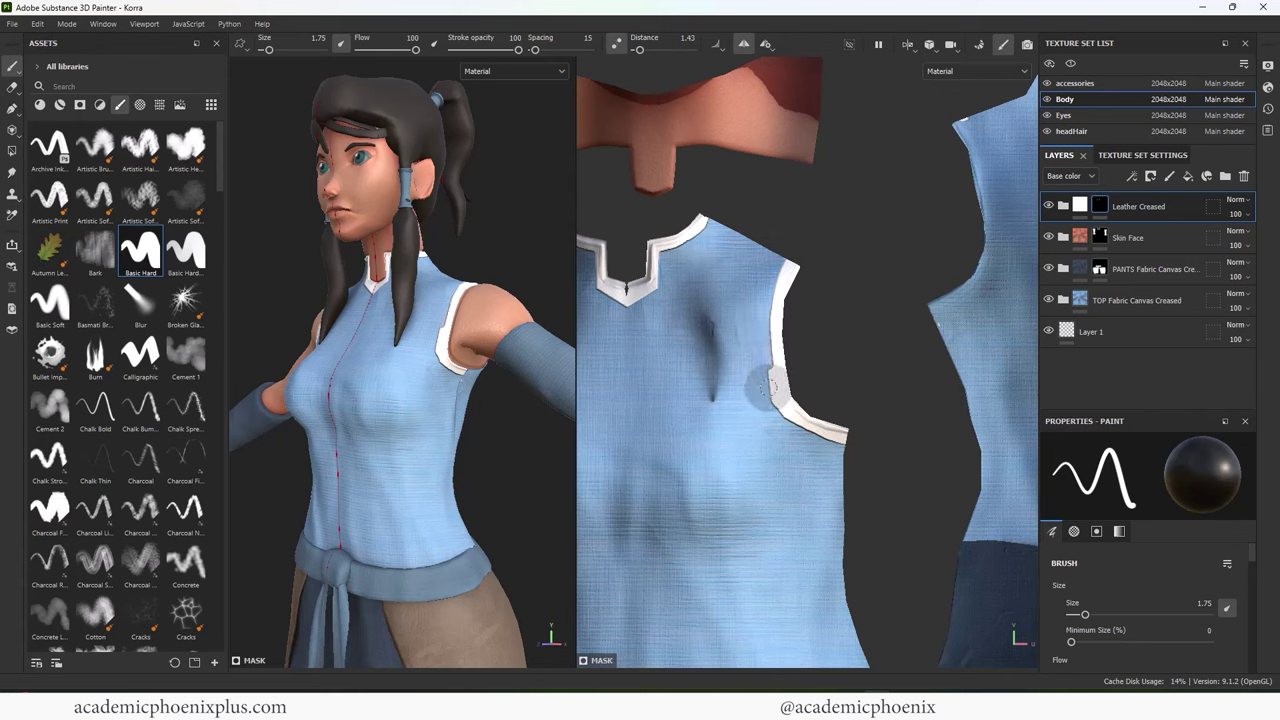
Step: Trim back the front armhole's lower border with black, and repaint the band in white from shoulder to side seam
mouse_move(777, 401)
mouse_down()
mouse_move(788, 424)
mouse_move(883, 451)
mouse_up()
key(x)
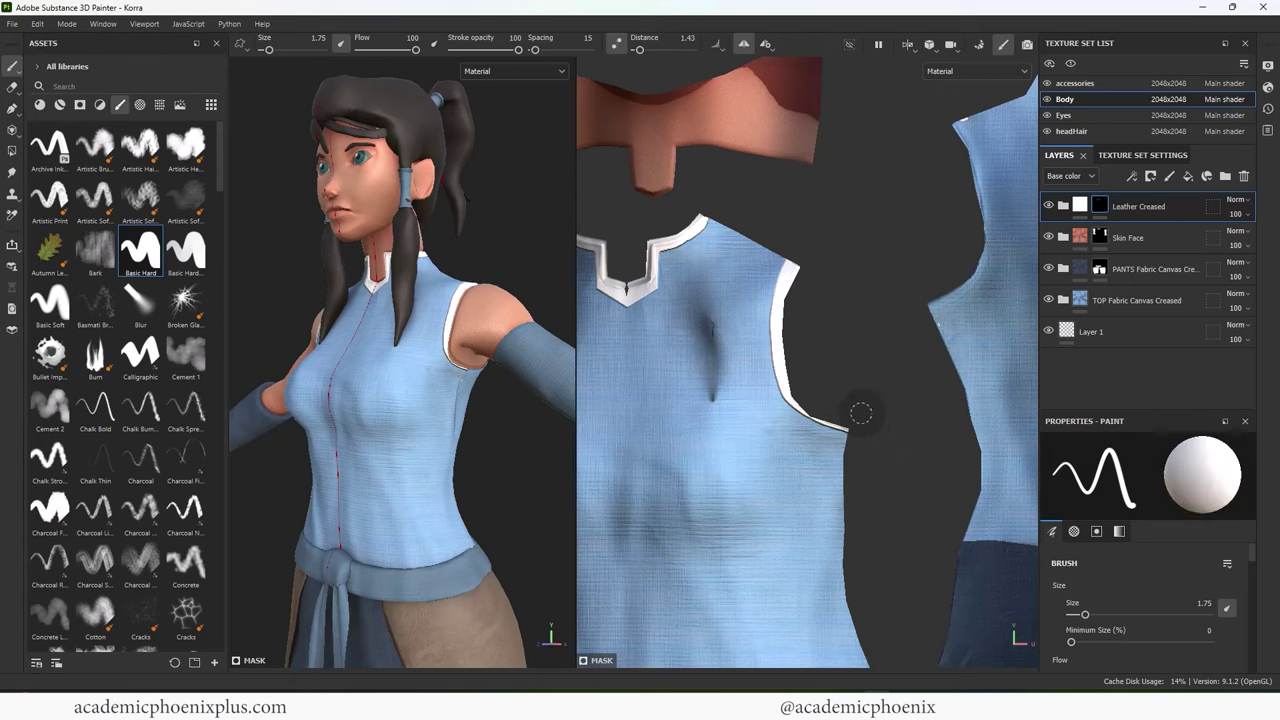
mouse_move(826, 425)
mouse_down()
mouse_move(786, 398)
mouse_move(765, 352)
mouse_move(765, 276)
mouse_move(810, 229)
mouse_up()
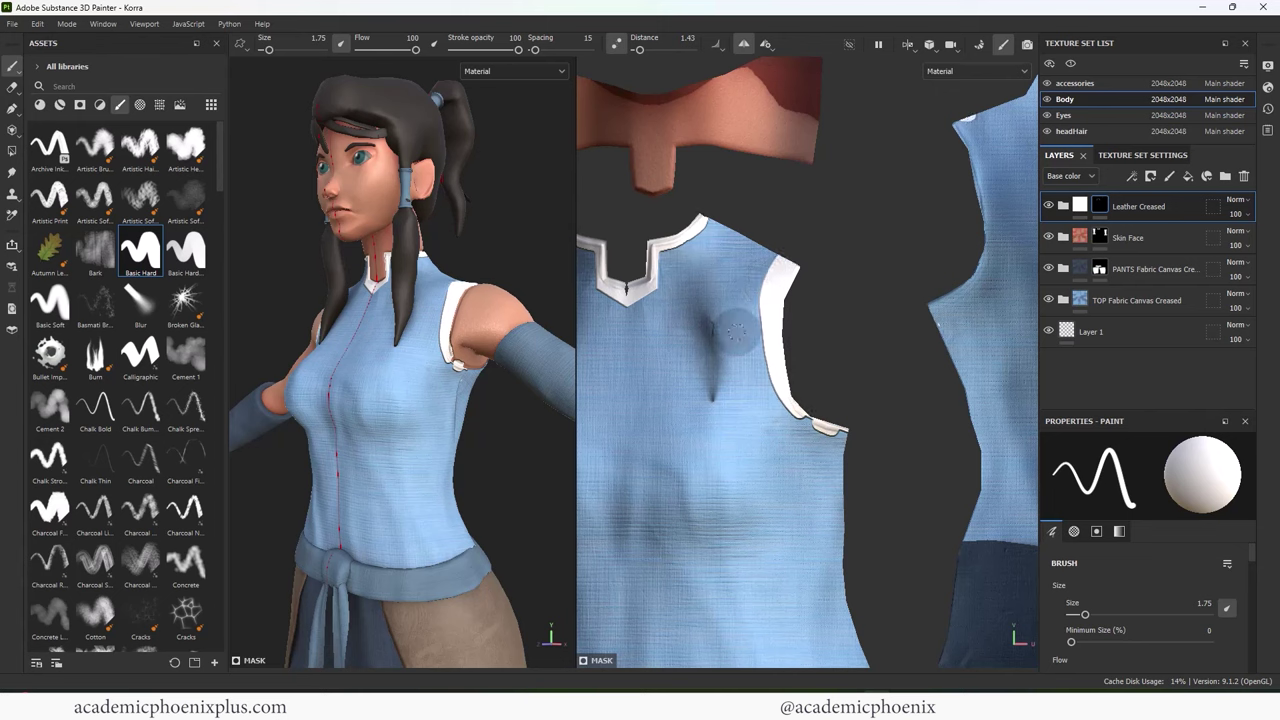
mouse_move(766, 360)
mouse_down()
mouse_move(799, 410)
mouse_move(880, 449)
mouse_up()
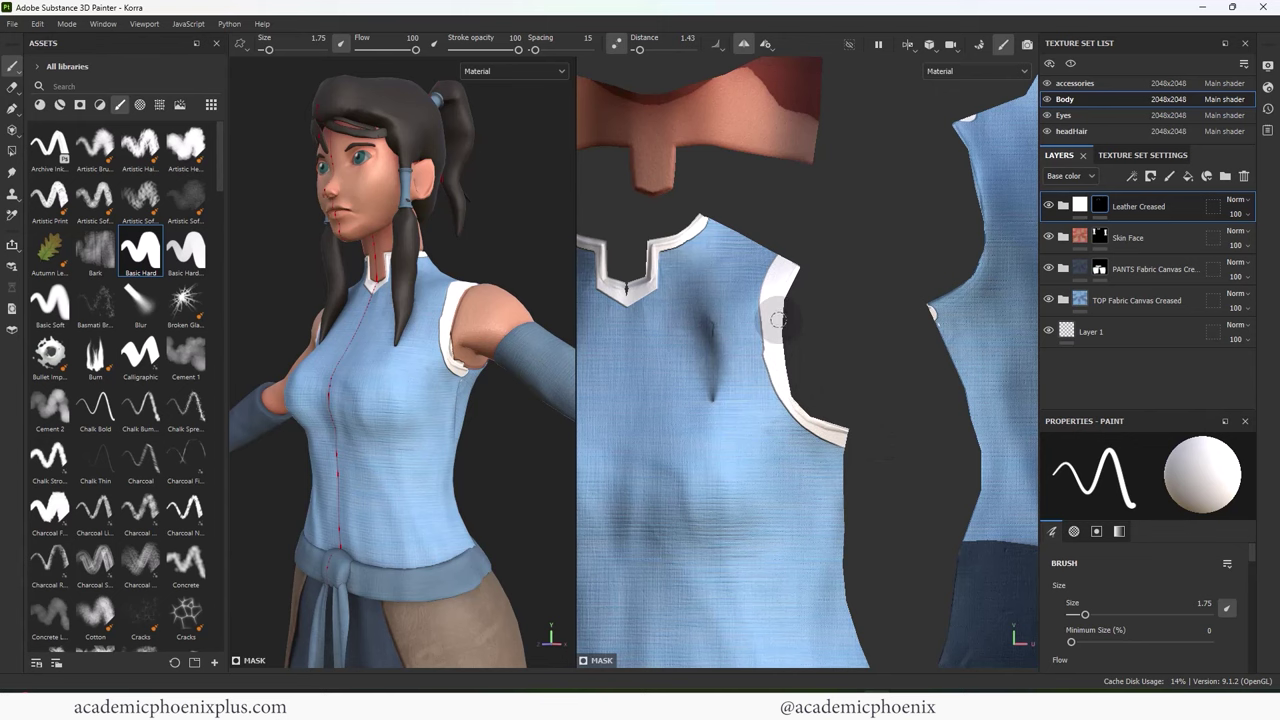
Step: Thin and smooth the inner edge of the front armhole trim with stabilized black strokes
key(x)
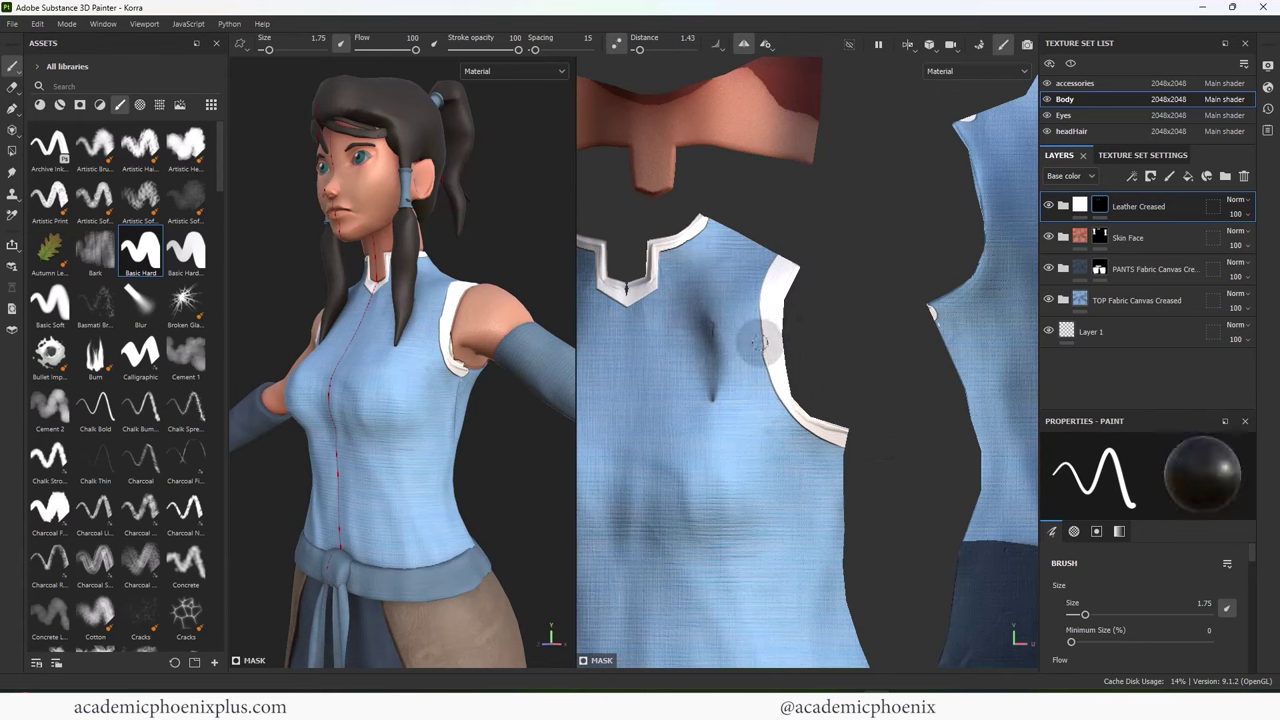
mouse_move(759, 343)
mouse_down()
mouse_move(759, 284)
mouse_move(784, 243)
mouse_up()
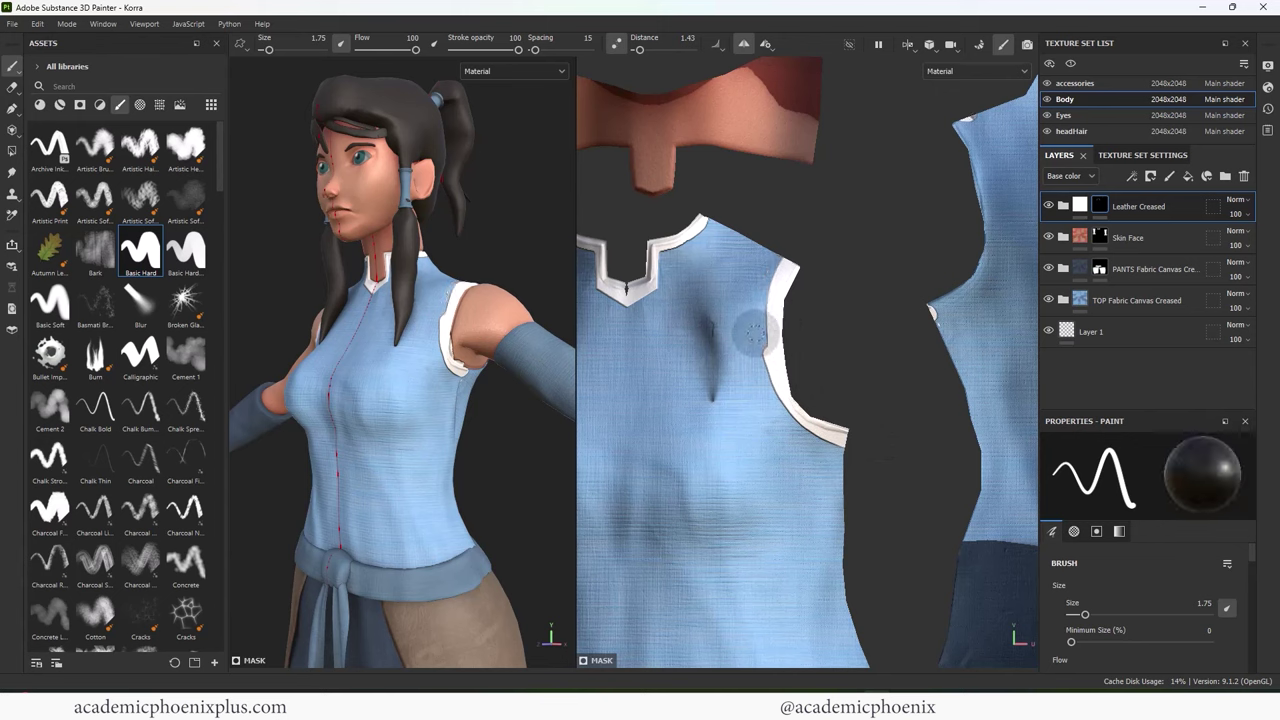
drag(756, 333, 788, 426)
Step: Paint a white trim along the top's back armhole from the side seam up to the shoulder
key(x)
alt+middle_drag(988, 251, 884, 312)
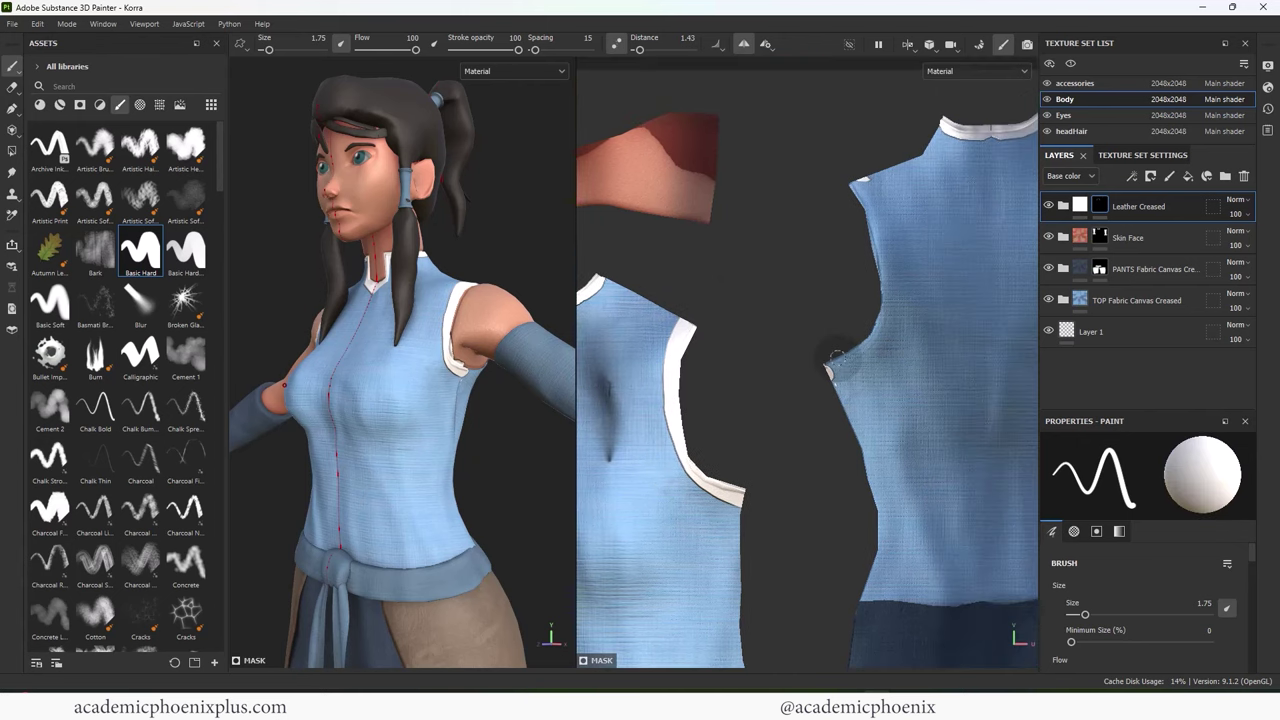
drag(828, 370, 856, 342)
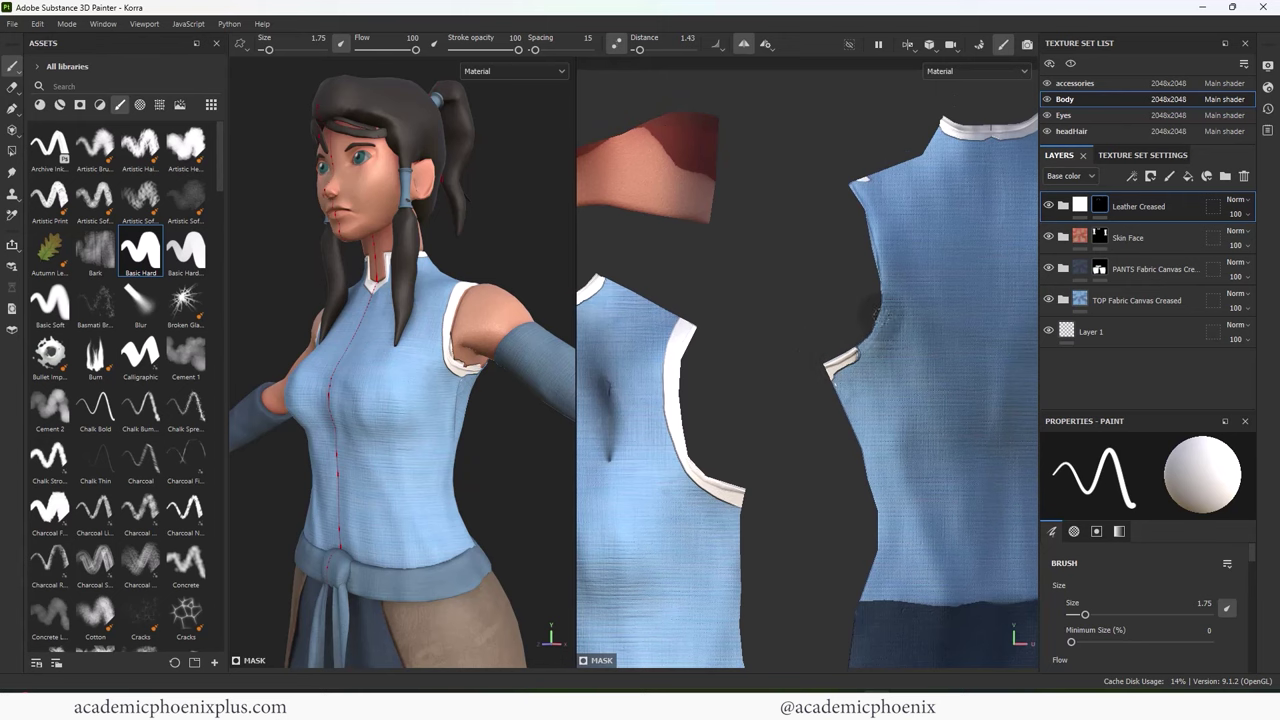
drag(886, 296, 867, 184)
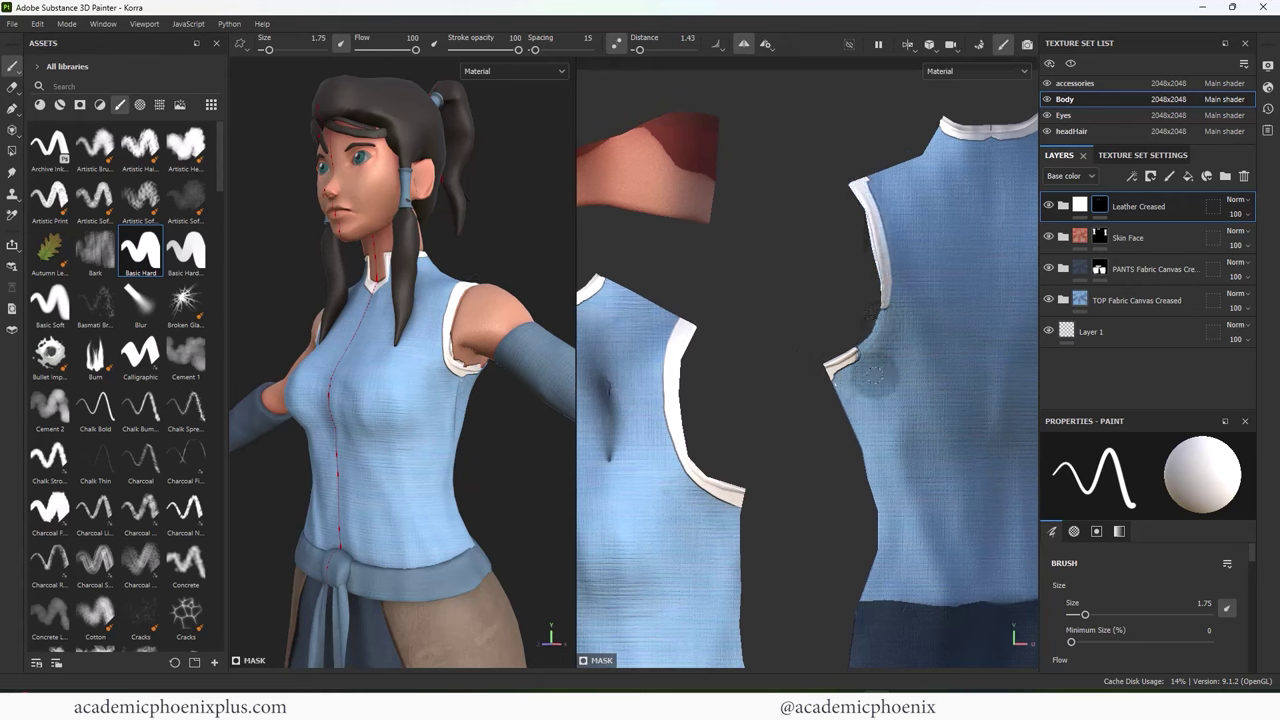
drag(850, 355, 881, 319)
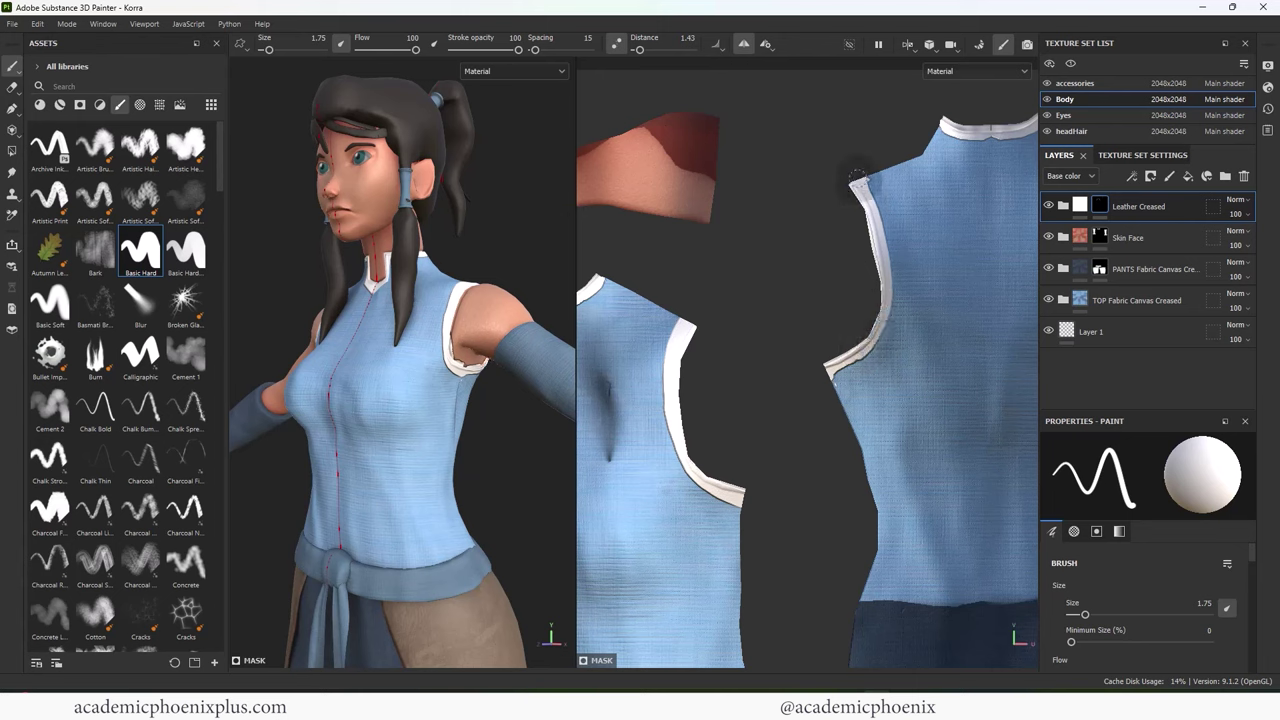
mouse_move(878, 340)
mouse_down()
mouse_move(888, 302)
mouse_move(866, 352)
mouse_move(836, 376)
mouse_up()
Step: Expand the Leather Creased folder and hide its Creases Horizontal and Edge Bump layers
mouse_move(500, 440)
alt+mouse_down()
mouse_move(326, 449)
mouse_move(340, 500)
mouse_move(431, 403)
mouse_move(418, 388)
mouse_move(445, 375)
mouse_move(418, 343)
alt+mouse_up()
key(x)
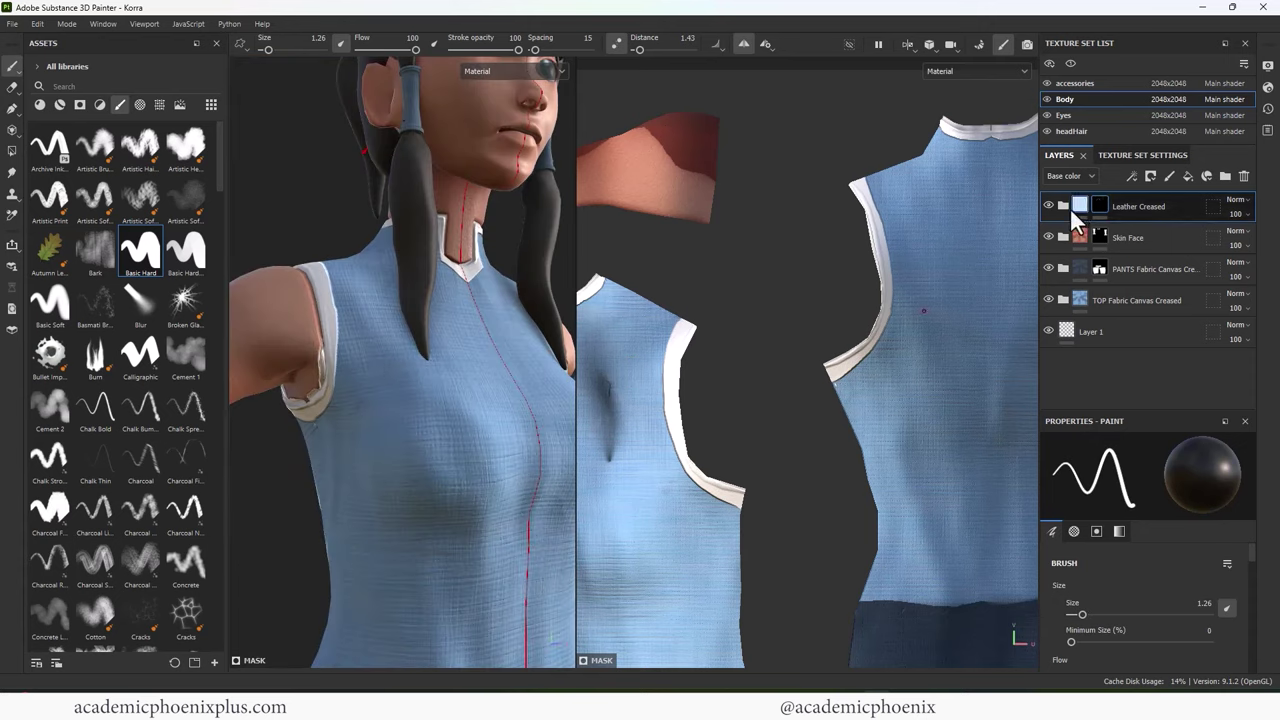
click(1063, 206)
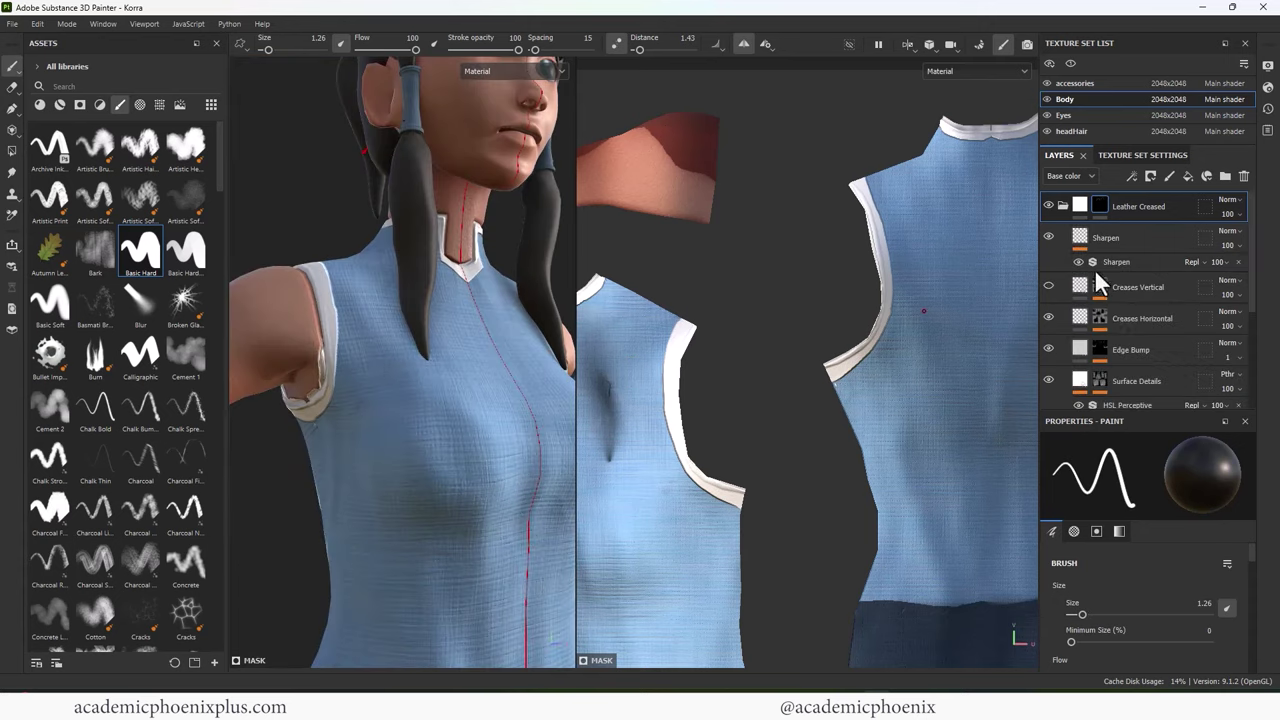
click(1049, 316)
click(1047, 316)
click(1047, 315)
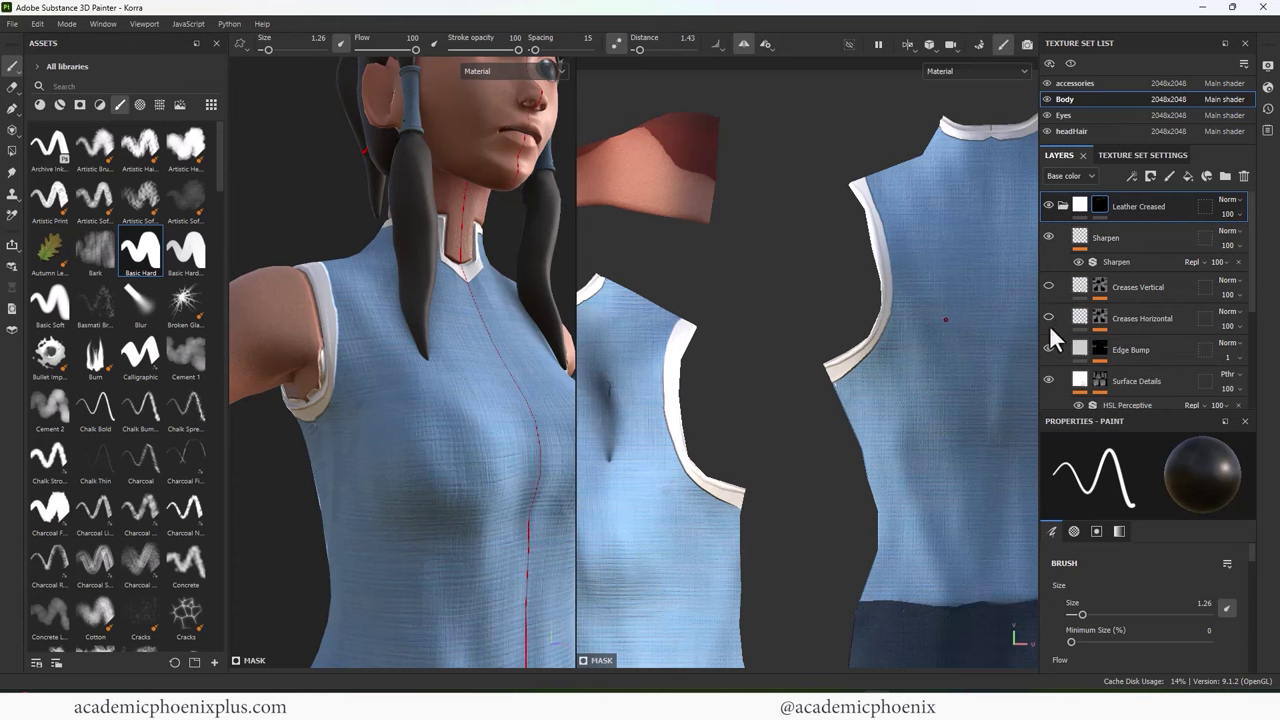
click(1048, 348)
Step: Clear the stray white paint from the upper end of the arm with black polygon and UV island fills
mouse_move(684, 354)
alt+mouse_down()
mouse_move(586, 318)
mouse_move(728, 306)
mouse_move(716, 308)
alt+mouse_up()
alt+drag(464, 403, 437, 414)
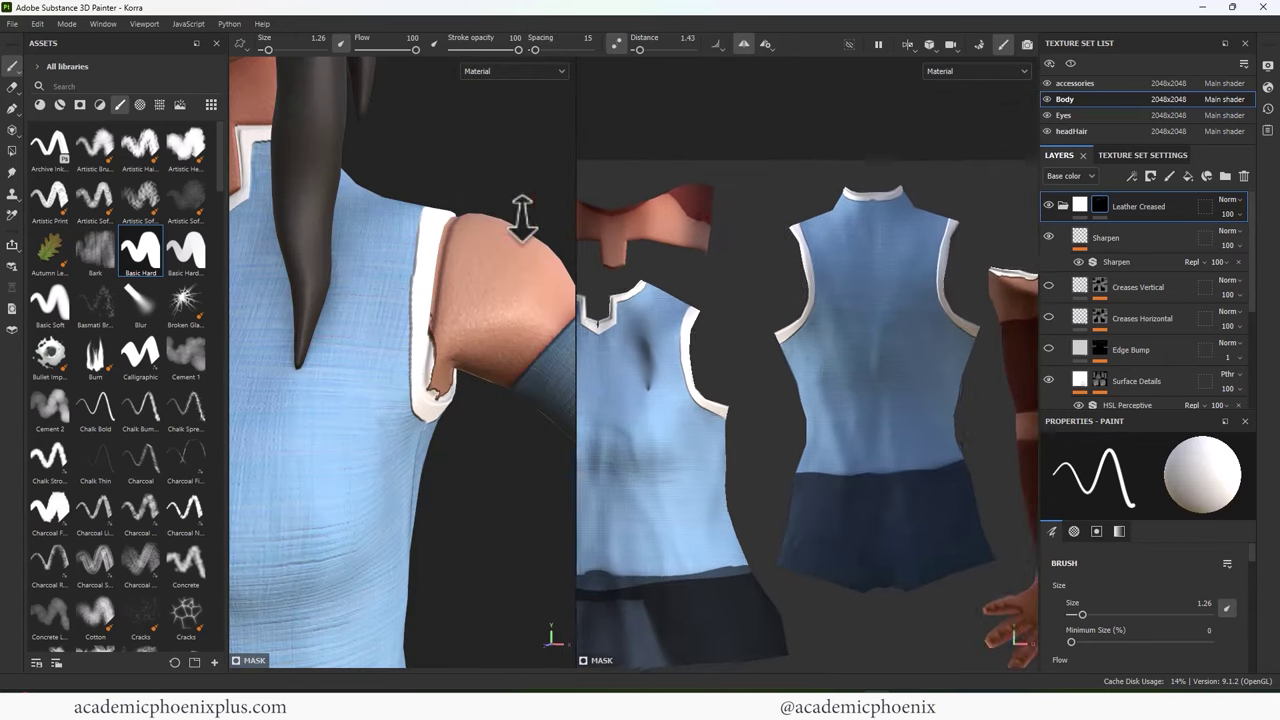
alt+right_drag(523, 217, 518, 214)
alt+middle_drag(755, 310, 525, 321)
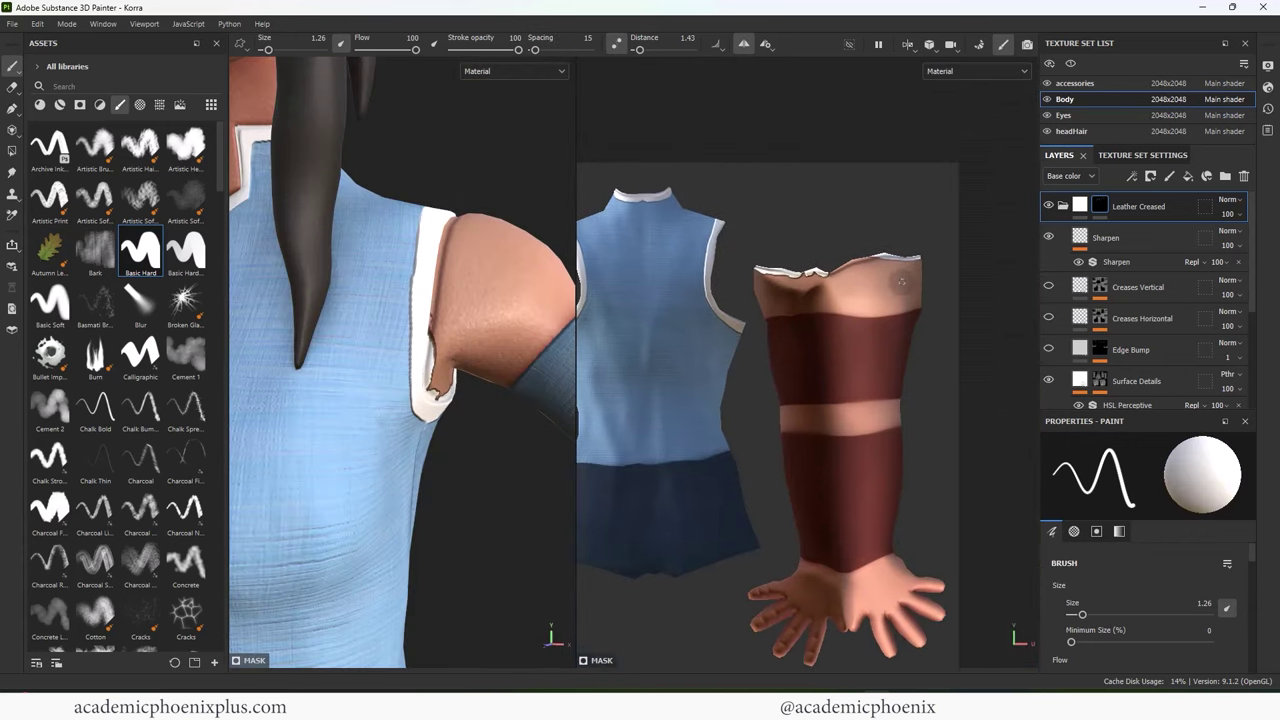
click(13, 151)
drag(857, 263, 902, 310)
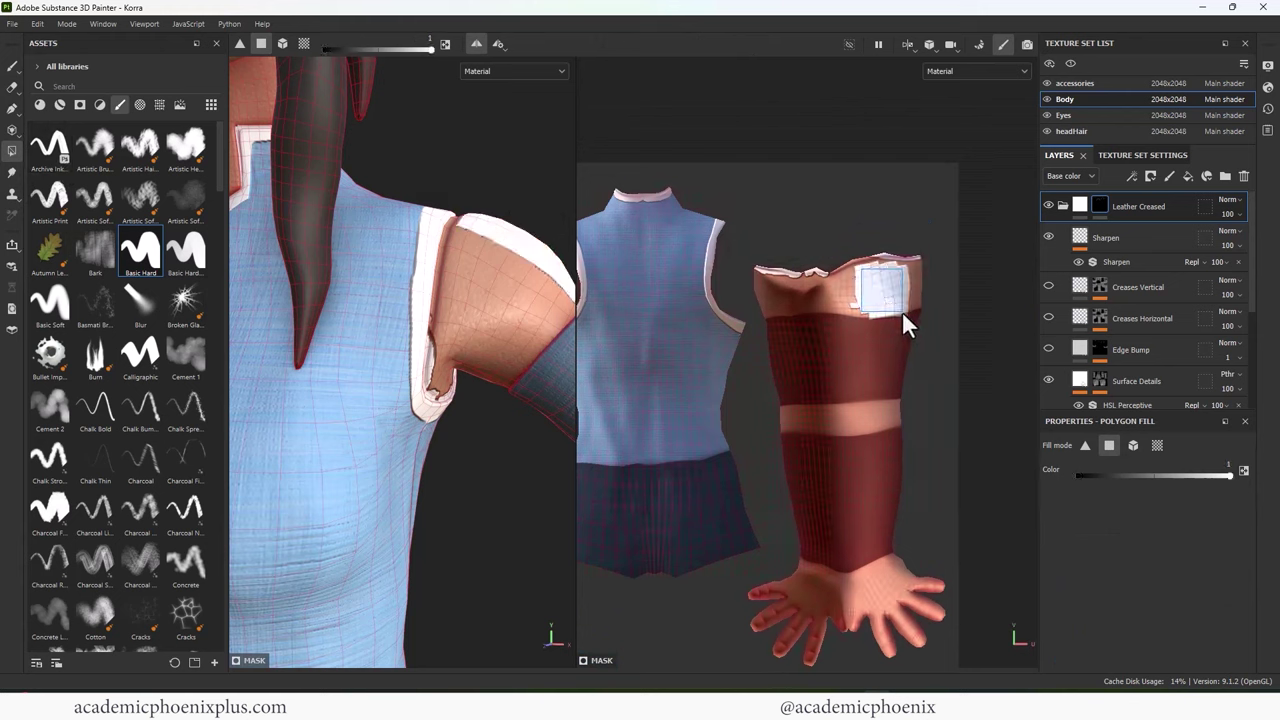
key(x)
drag(814, 245, 908, 333)
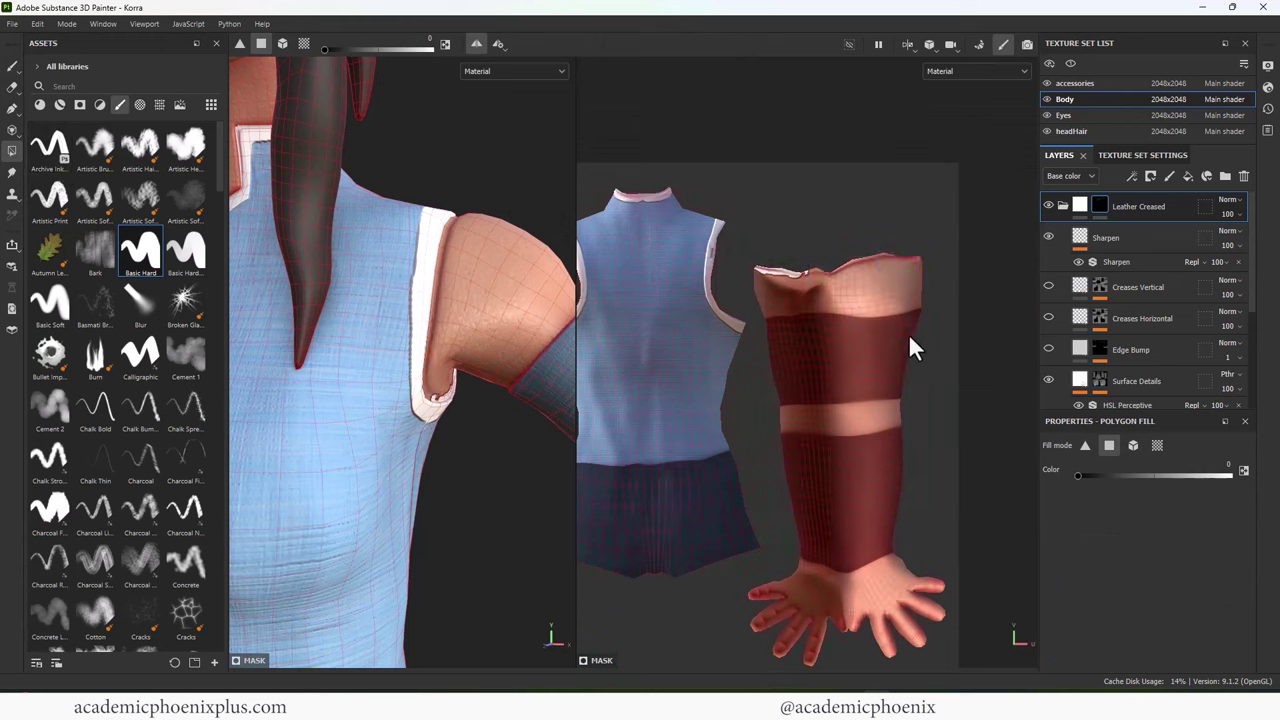
click(1157, 446)
Step: Inspect the white armhole trim along the top's back UV island with the polygon fill colour set to white
alt+right_drag(867, 404, 765, 316)
alt+middle_drag(765, 316, 1013, 265)
alt+middle_drag(733, 333, 866, 353)
alt+middle_drag(780, 343, 560, 429)
alt+right_drag(855, 348, 1075, 371)
alt+middle_drag(949, 337, 812, 336)
alt+right_drag(830, 339, 945, 326)
click(1106, 444)
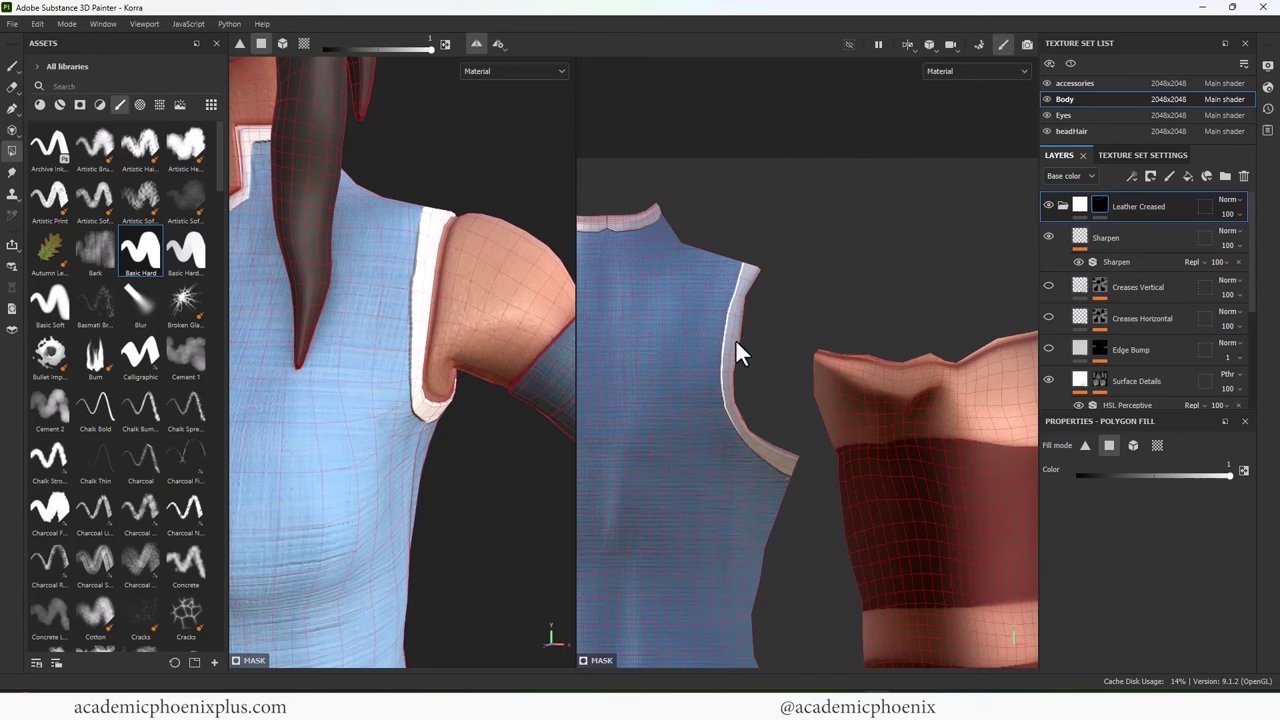
scroll(671, 306, down, 2)
alt+middle_drag(671, 306, 777, 234)
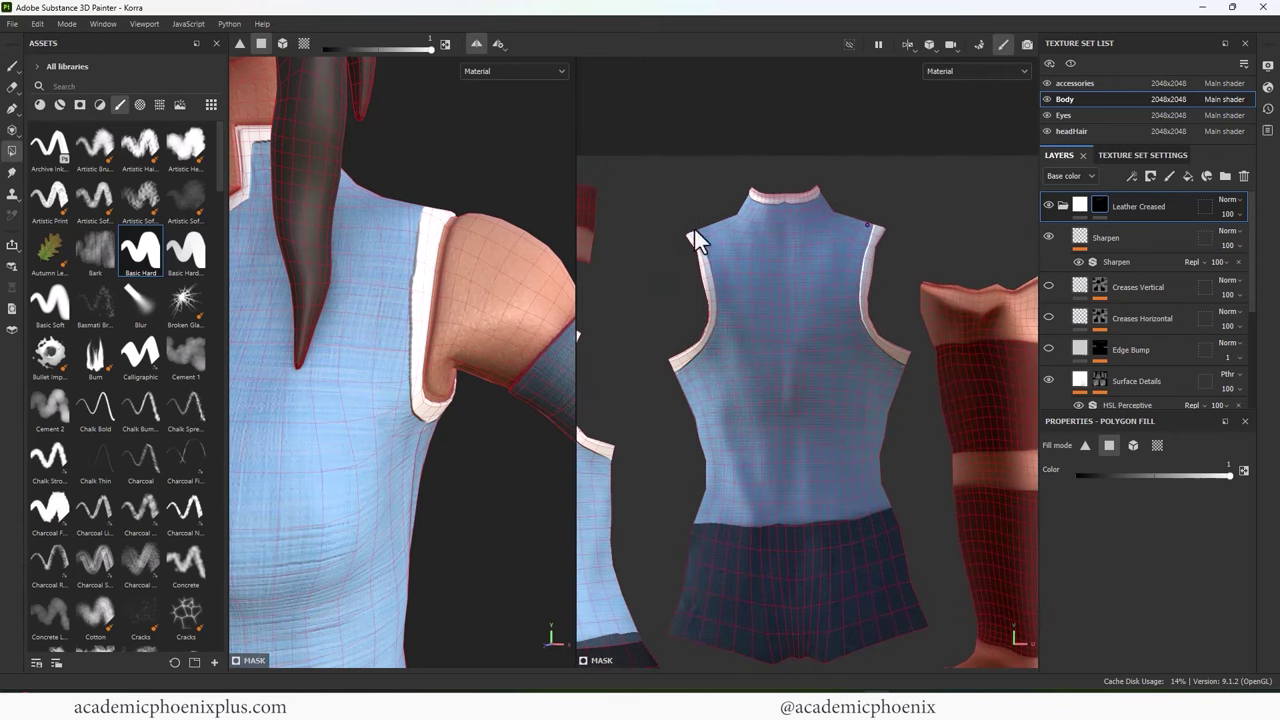
Step: Switch to the Paint tool and examine the trim on the model's front, up to the blue hair tie beside the face
click(12, 68)
scroll(400, 390, down, 4)
alt+middle_drag(400, 400, 420, 354)
alt+drag(420, 354, 430, 386)
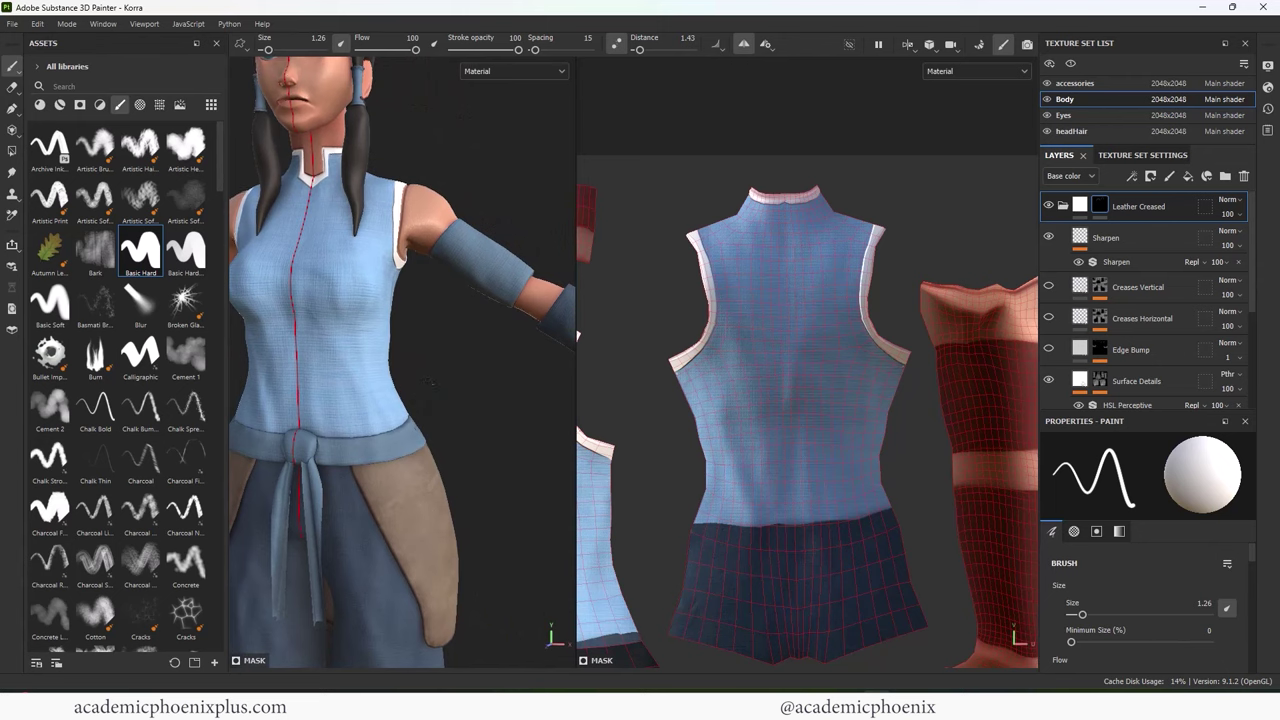
alt+middle_drag(416, 165, 426, 353)
alt+right_drag(444, 220, 453, 325)
alt+middle_drag(340, 245, 376, 350)
alt+right_drag(461, 278, 498, 312)
scroll(825, 300, down, 2)
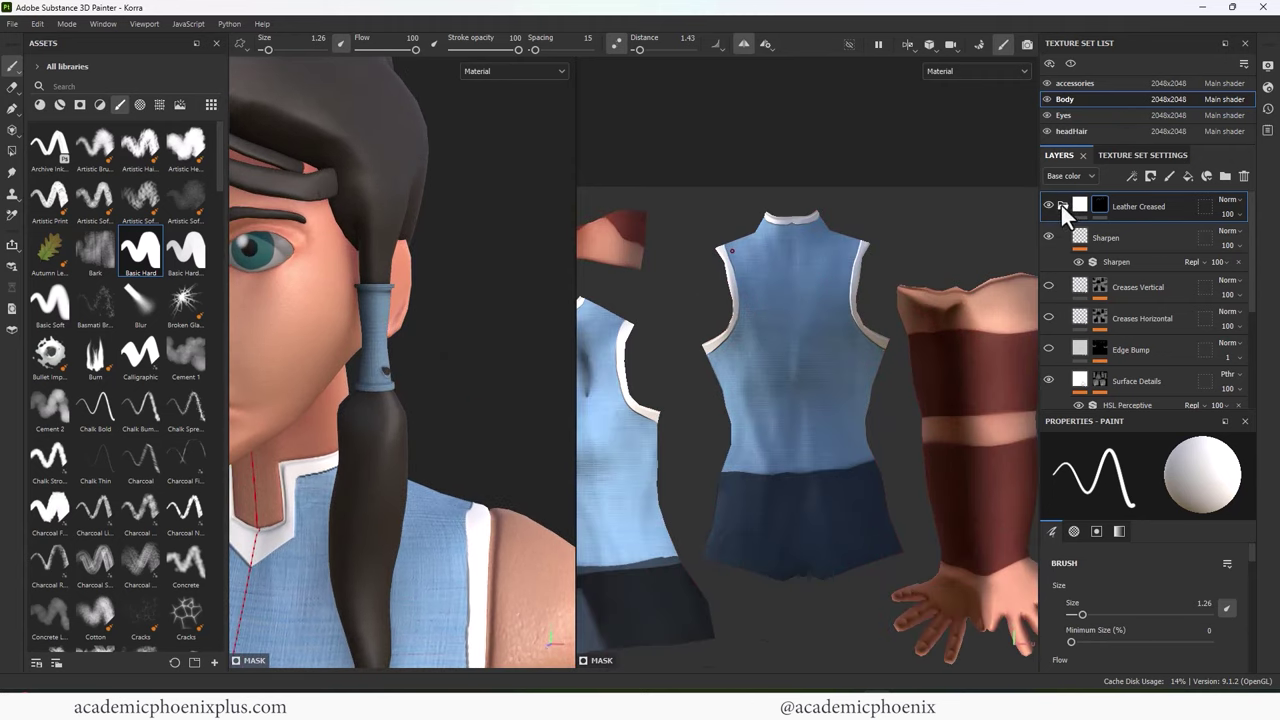
Step: Copy the collapsed Leather Creased folder from Body to the top of the accessories texture set and clear its mask
click(1075, 205)
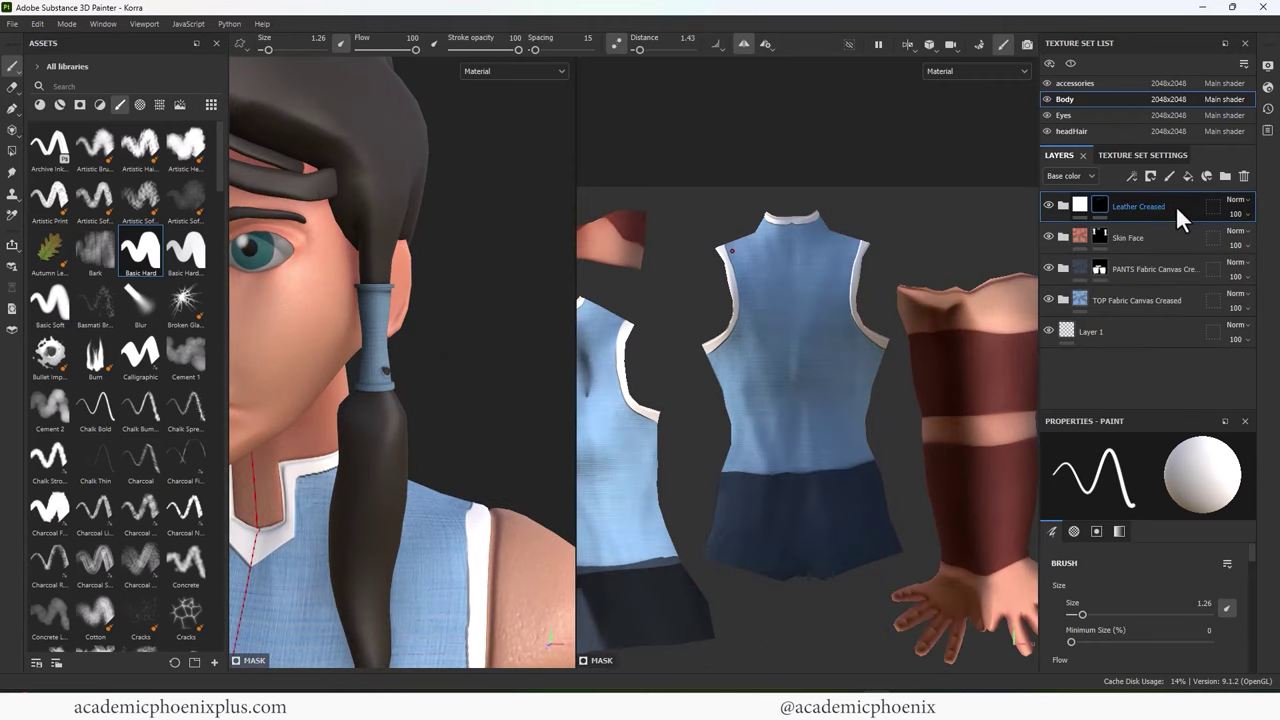
key(ctrl+c)
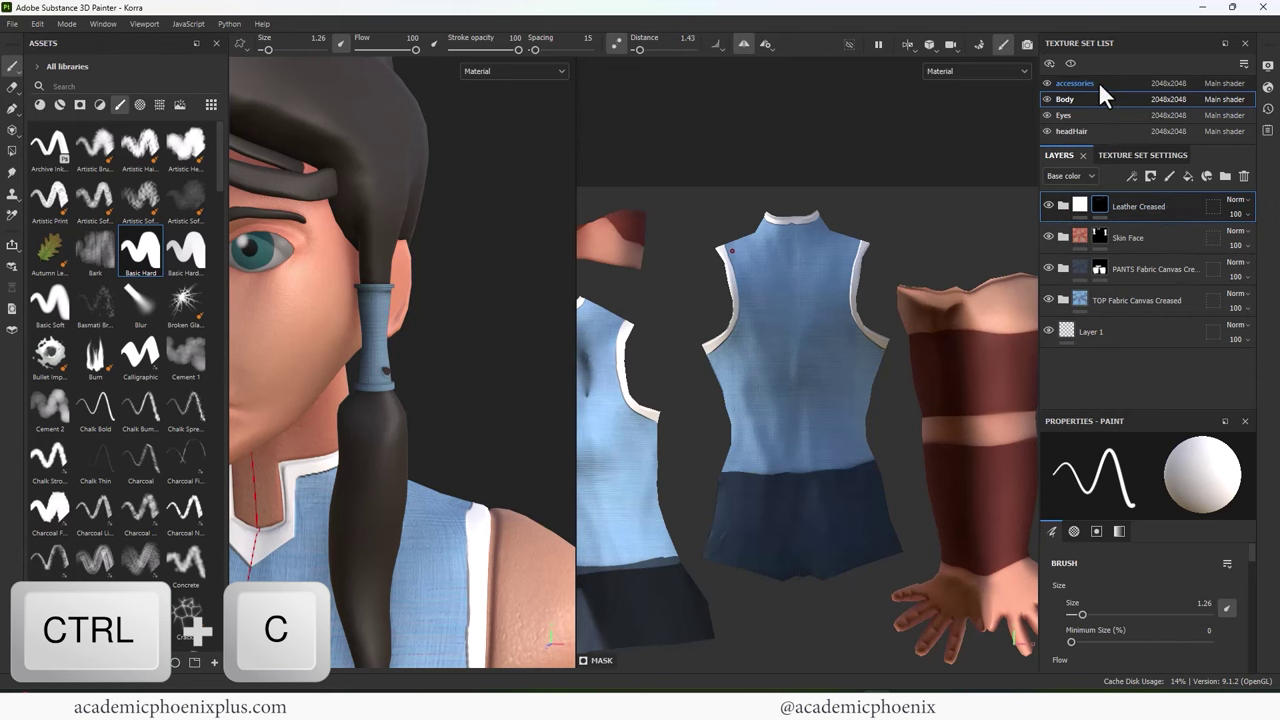
click(1080, 83)
click(1066, 205)
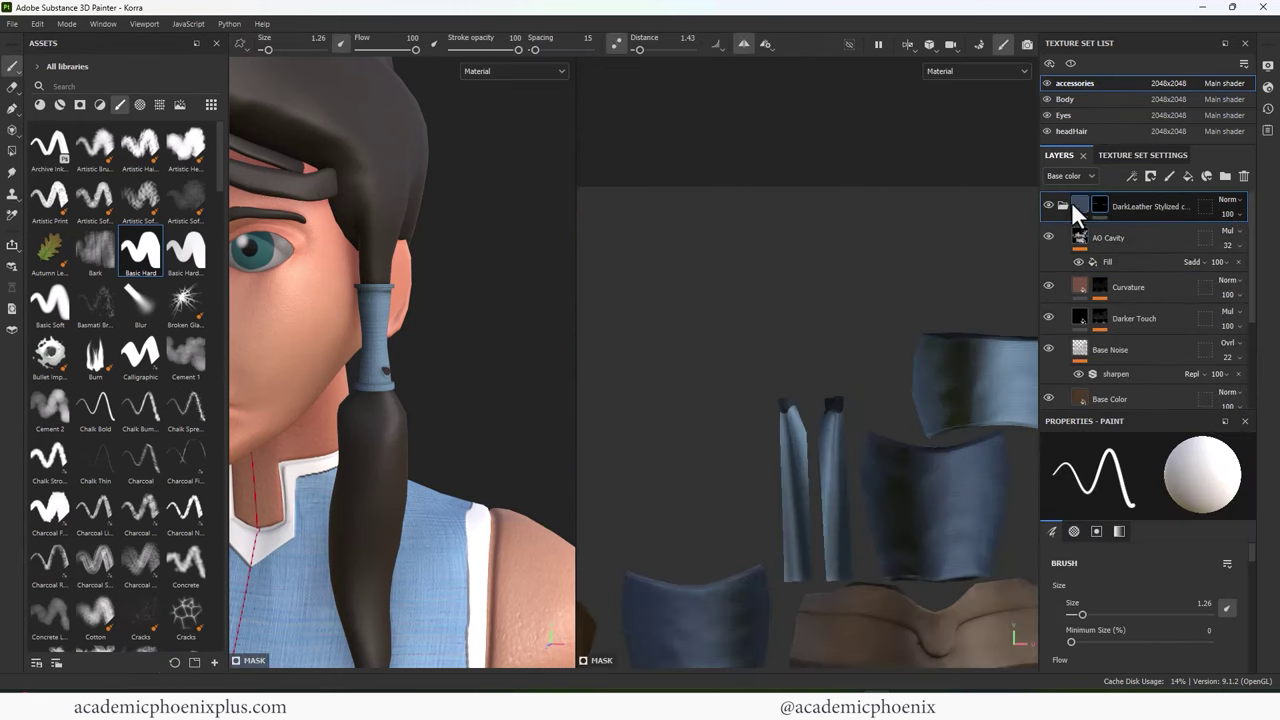
click(1064, 204)
key(ctrl+v)
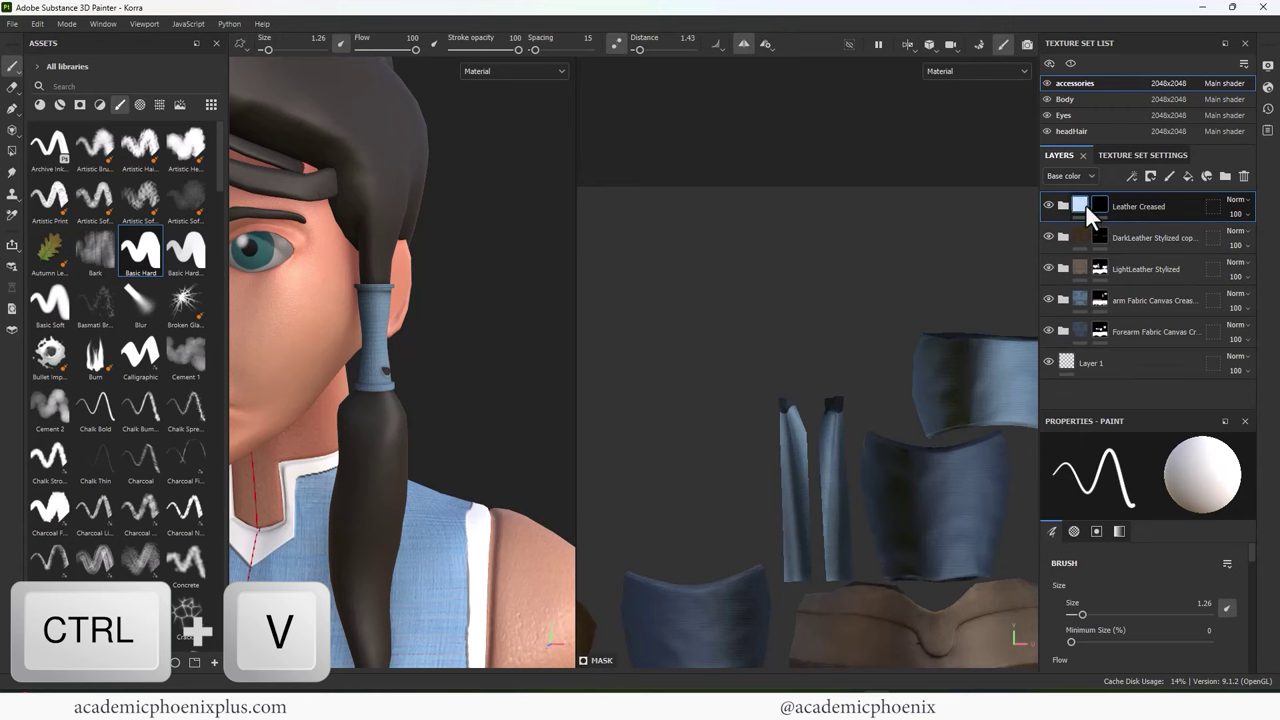
right_click(1099, 201)
click(1160, 136)
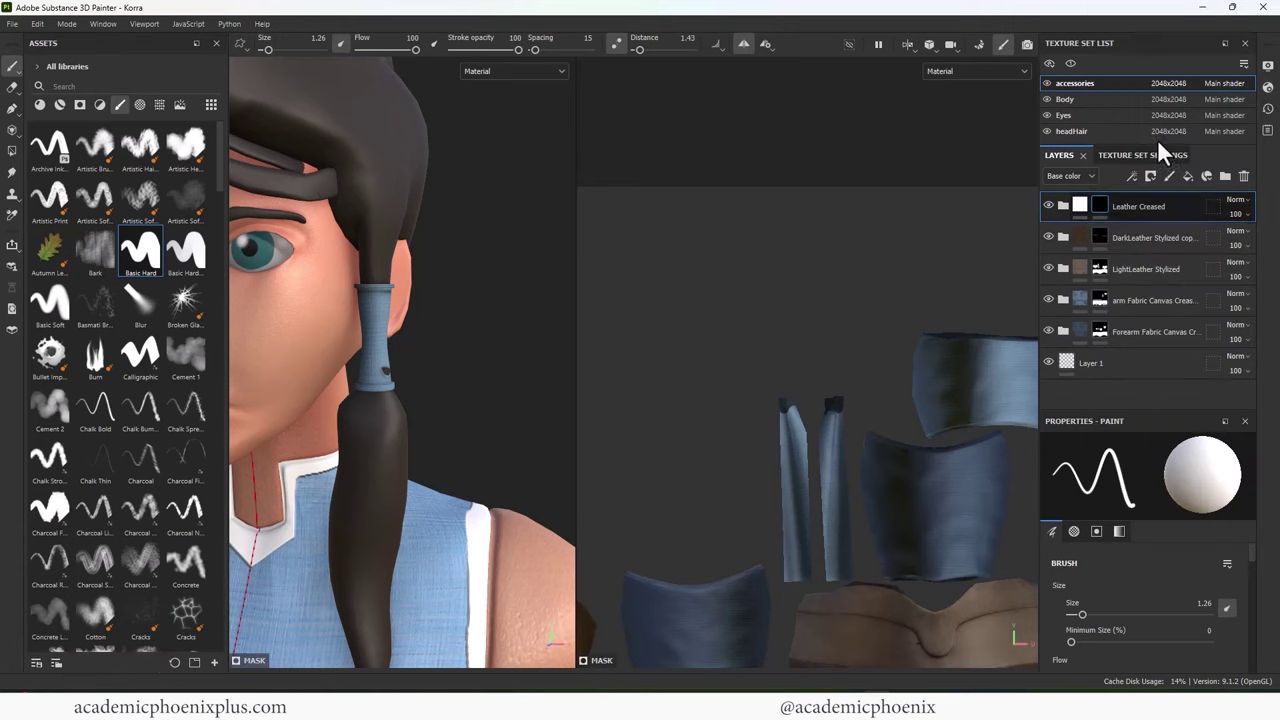
Step: Turn off stroke stabilization and dab white on the hair tie's upper rim with a 0.27 brush
alt+right_drag(464, 302, 630, 265)
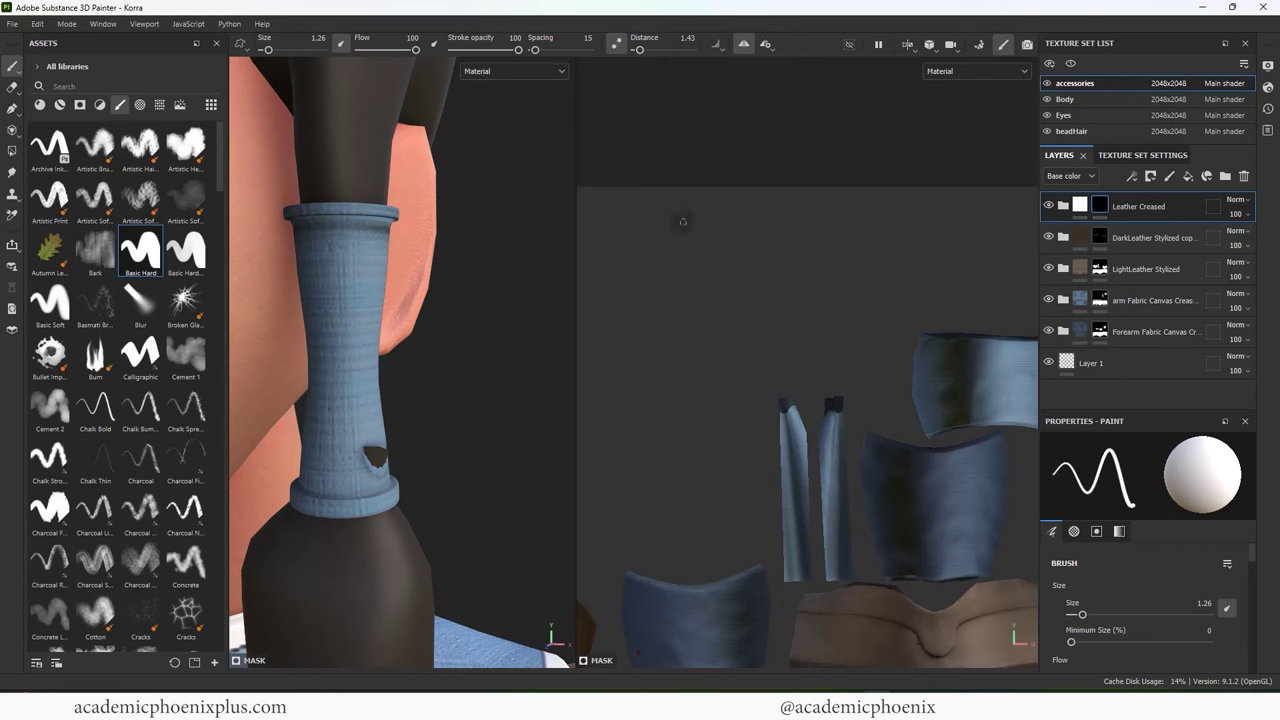
click(616, 43)
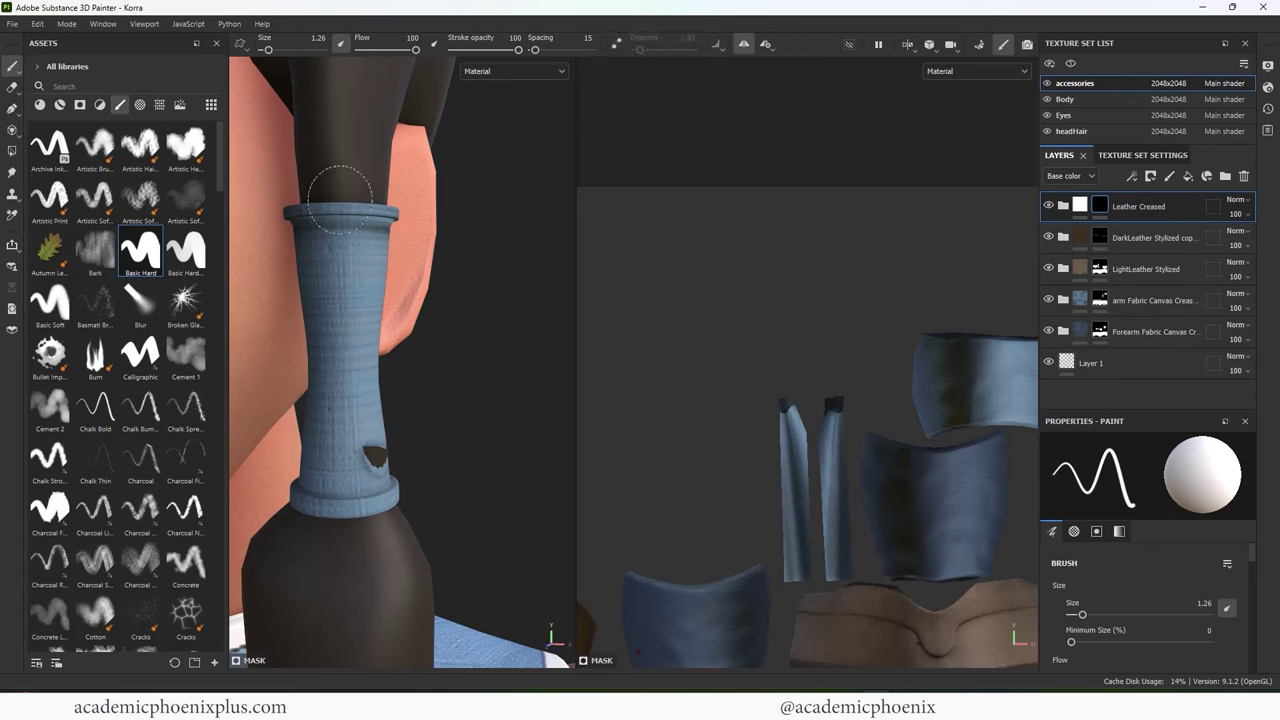
ctrl+right_drag(341, 200, 325, 200)
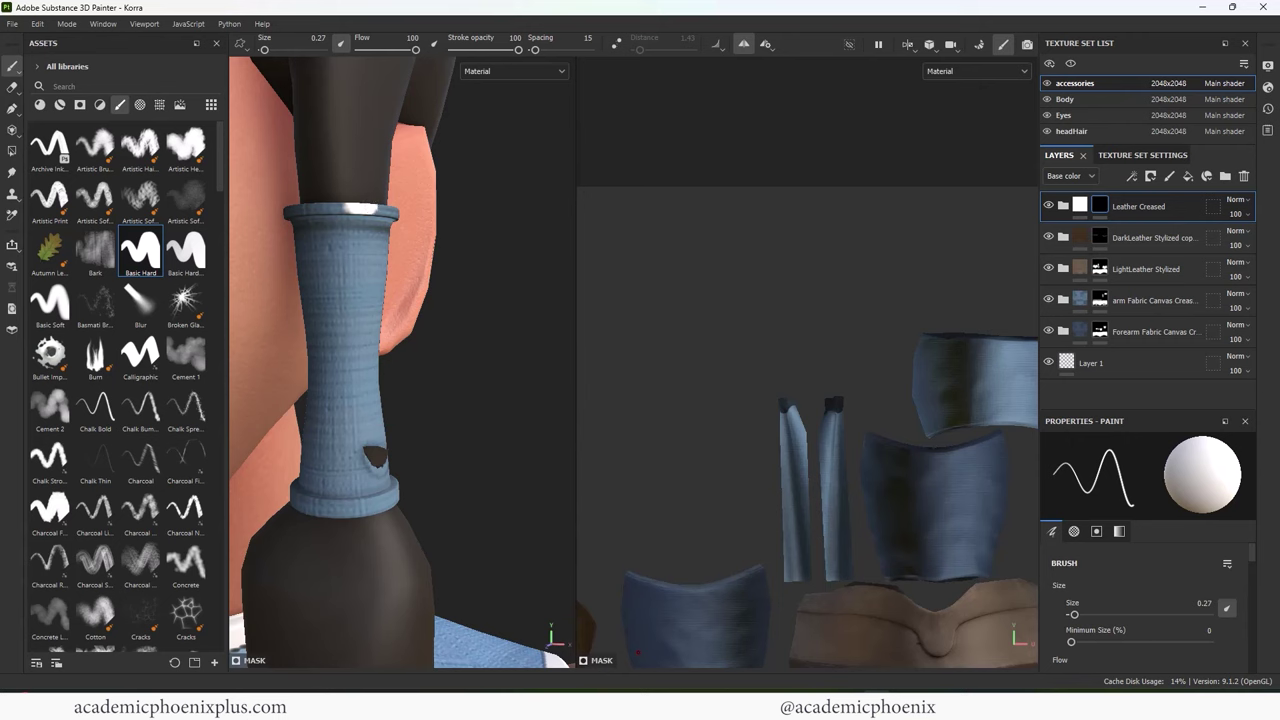
Step: Start filling the upper rim of the hair tie's front UV island with white using Polygon Fill
alt+right_drag(710, 275, 580, 338)
alt+middle_drag(755, 344, 738, 148)
alt+middle_drag(822, 246, 740, 220)
alt+right_drag(740, 220, 990, 310)
alt+middle_drag(712, 492, 760, 306)
alt+right_drag(760, 306, 900, 340)
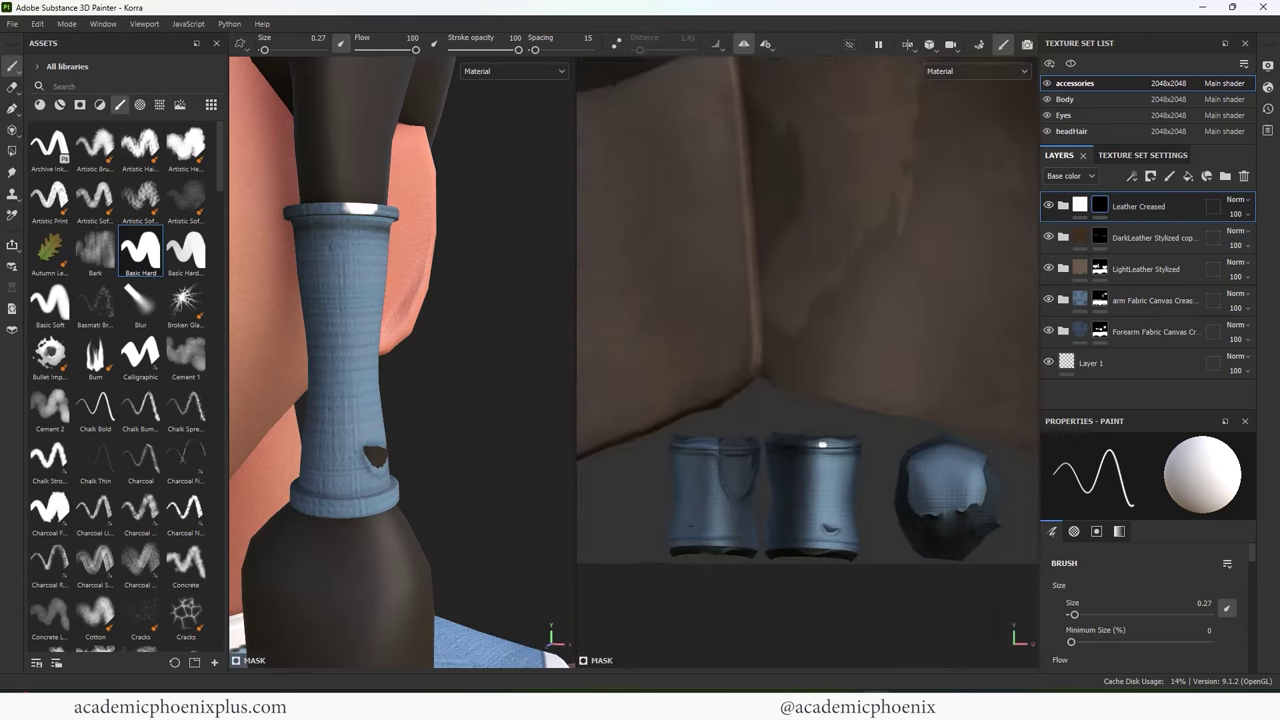
alt+middle_drag(900, 380, 800, 318)
alt+right_drag(800, 325, 862, 362)
middle_drag(861, 362, 943, 371)
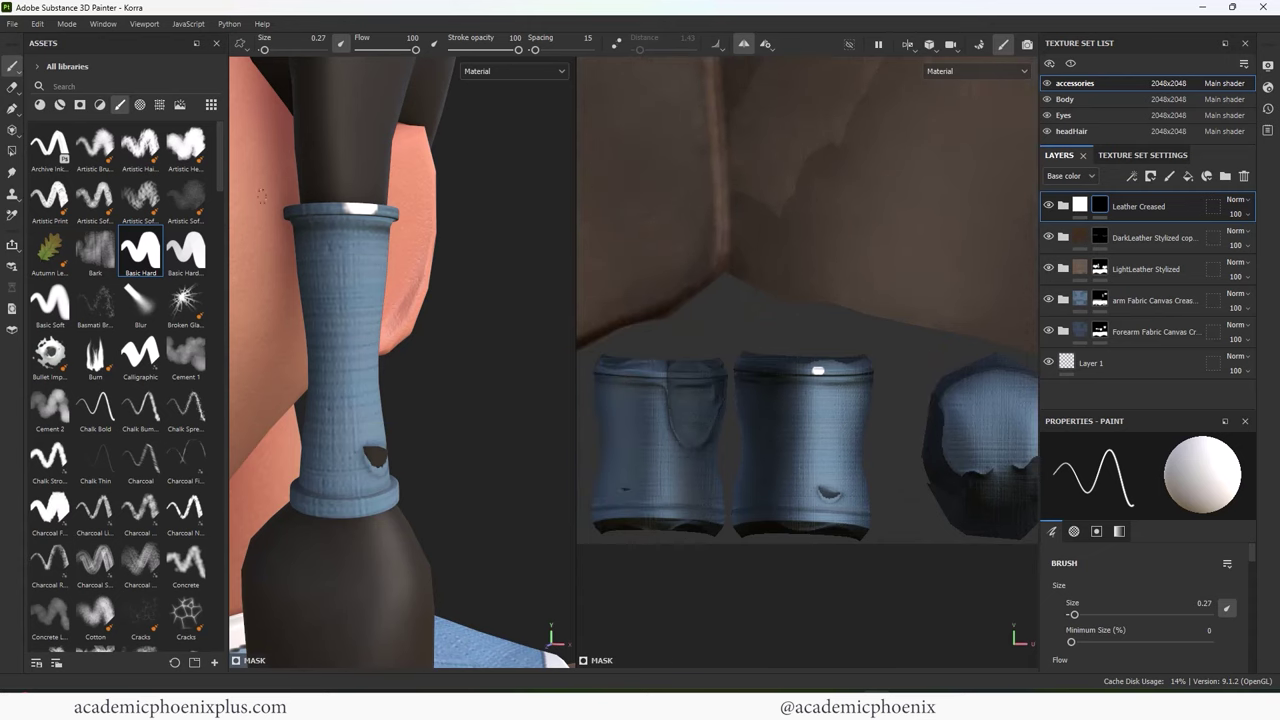
click(14, 150)
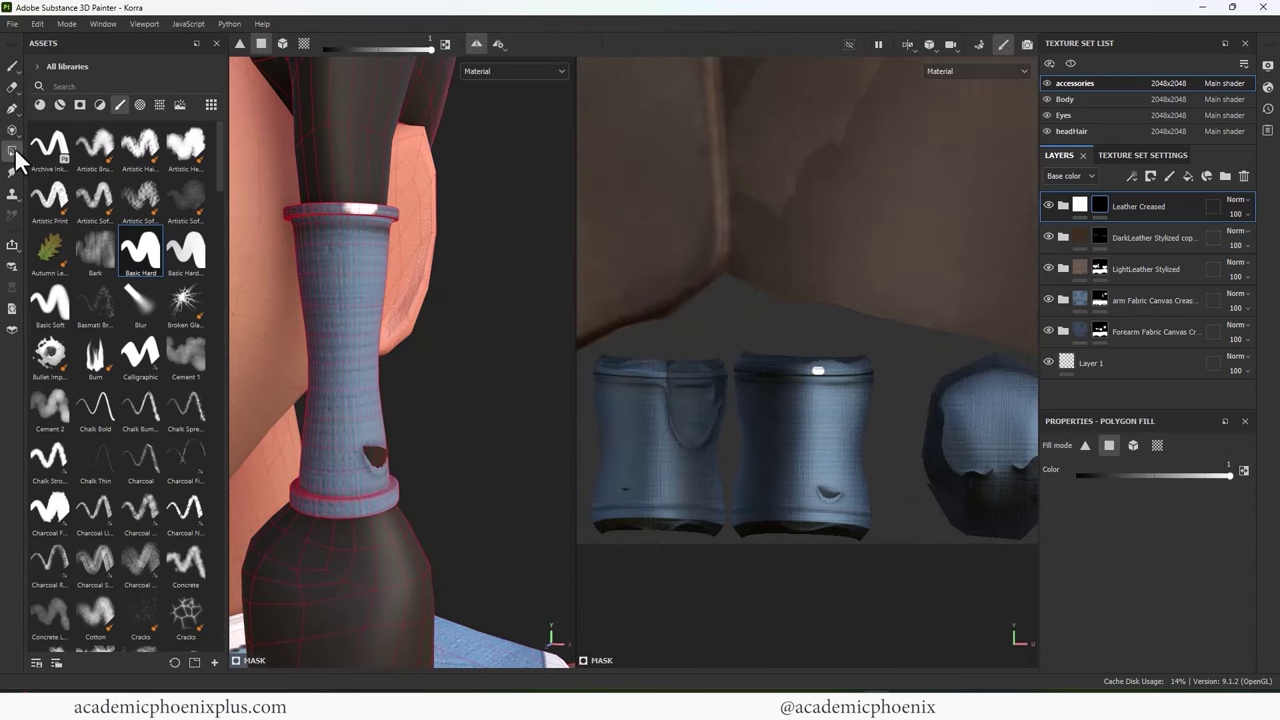
alt+right_drag(812, 328, 894, 360)
alt+middle_drag(894, 360, 852, 344)
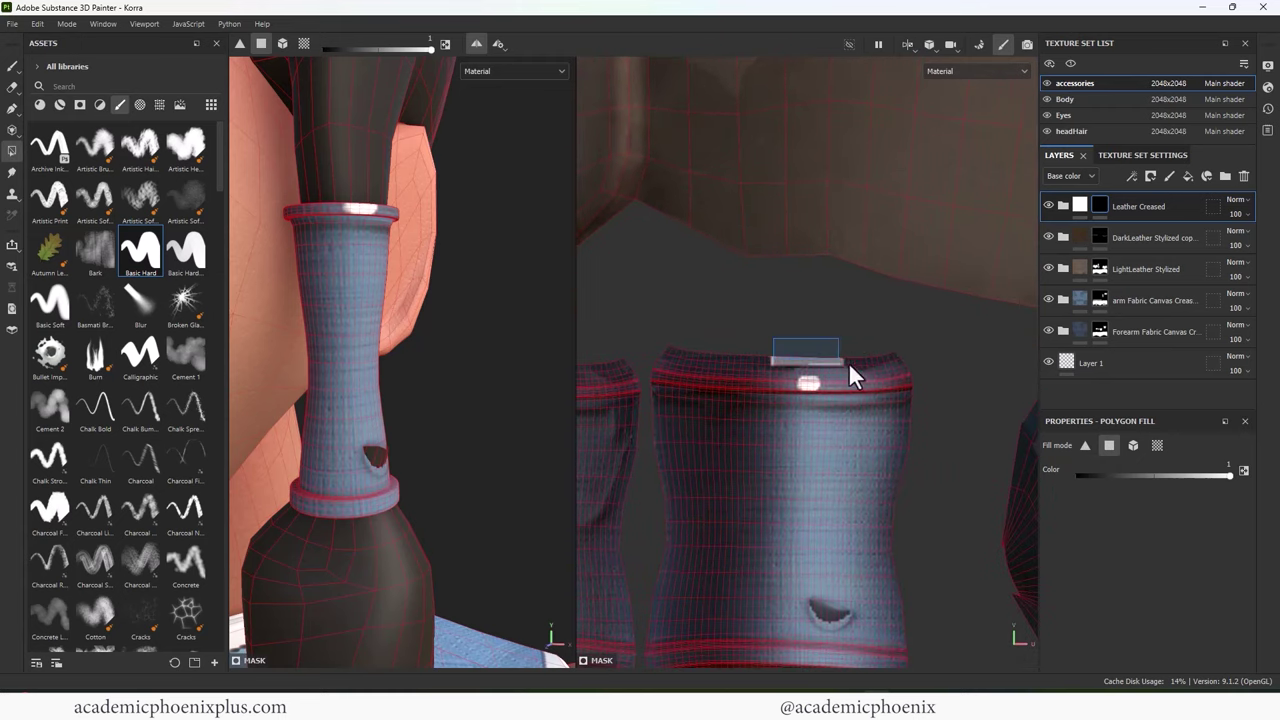
drag(904, 374, 905, 377)
Step: Extend the white polygon fill down to the lower edge of the upper rim at the island's right end
alt+right_drag(822, 358, 1008, 392)
alt+middle_drag(914, 384, 846, 311)
drag(668, 323, 682, 335)
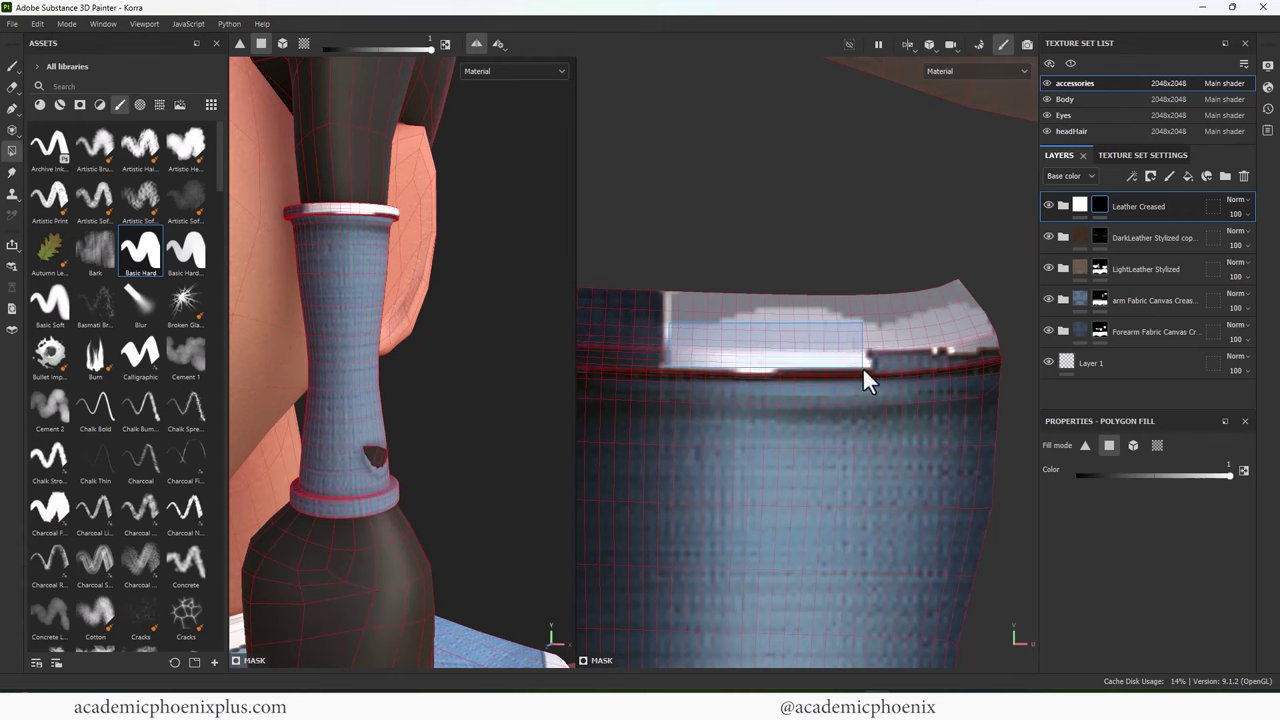
drag(870, 365, 942, 354)
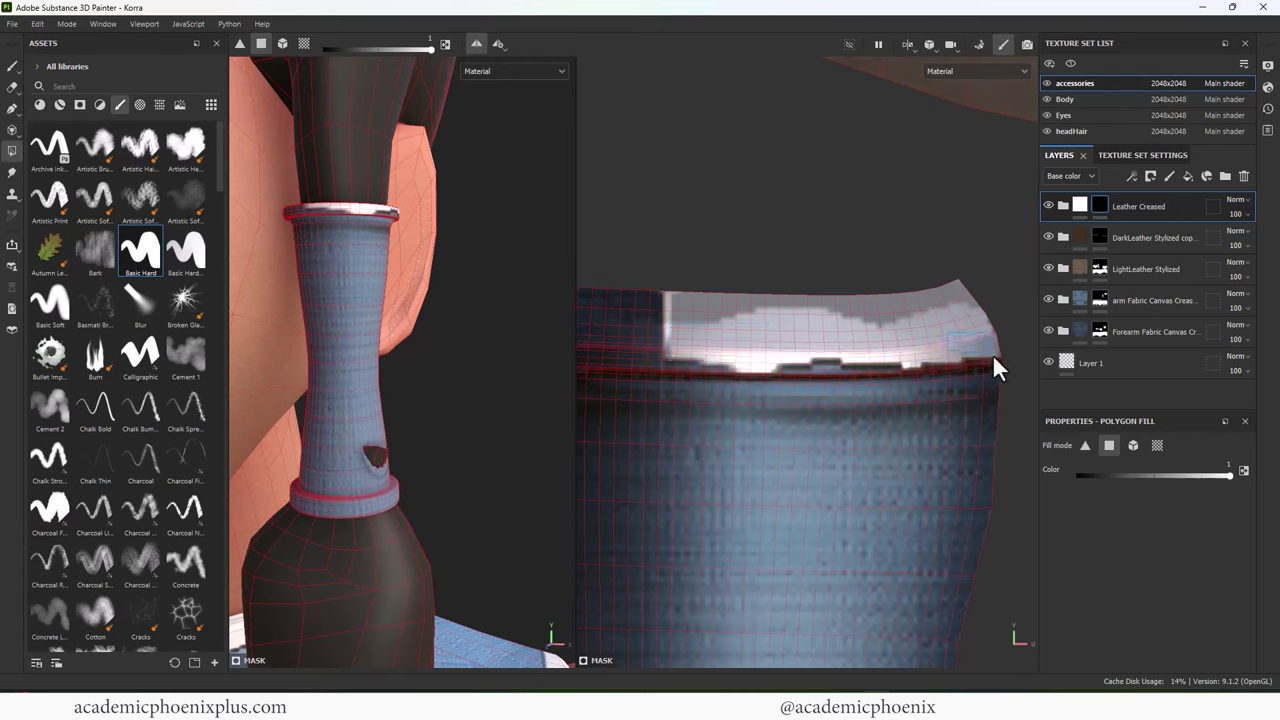
drag(845, 376, 846, 376)
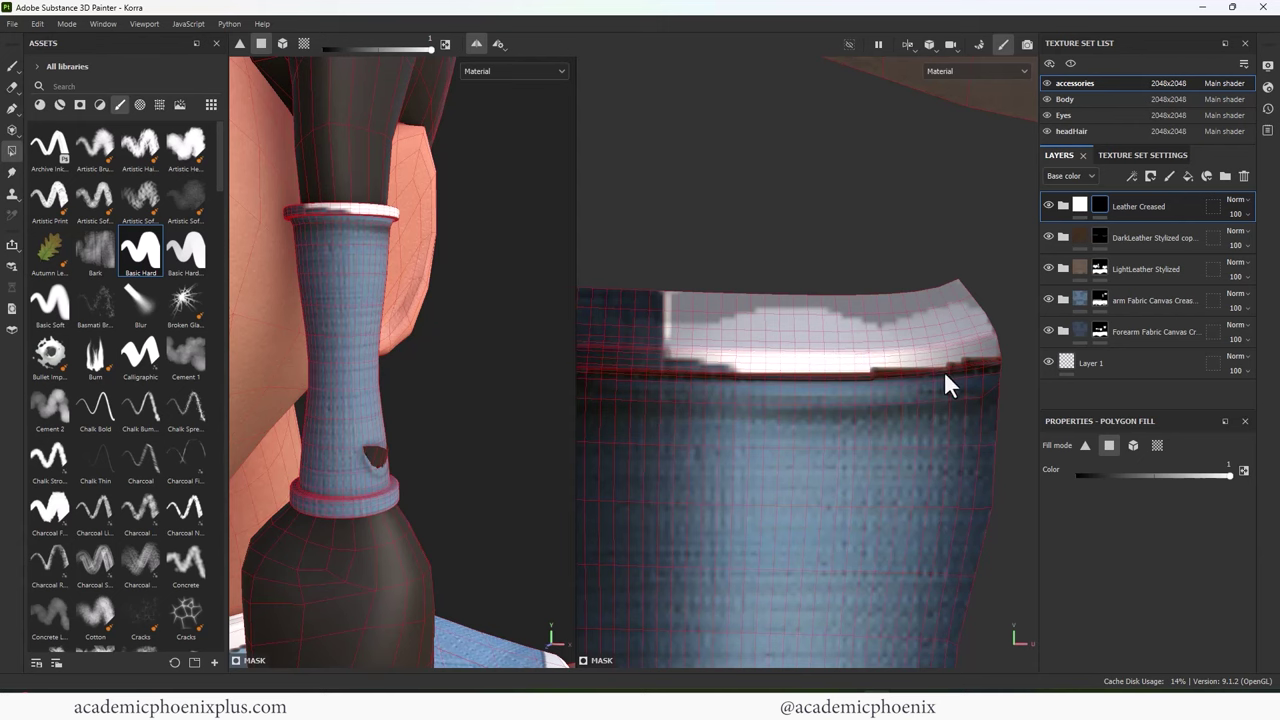
Step: Fill the rest of the front island's upper rim with white polygons and clear the spill beneath it with black
alt+middle_drag(944, 373, 787, 341)
drag(694, 274, 857, 376)
alt+middle_drag(828, 326, 960, 342)
drag(649, 265, 894, 423)
alt+middle_drag(894, 423, 823, 355)
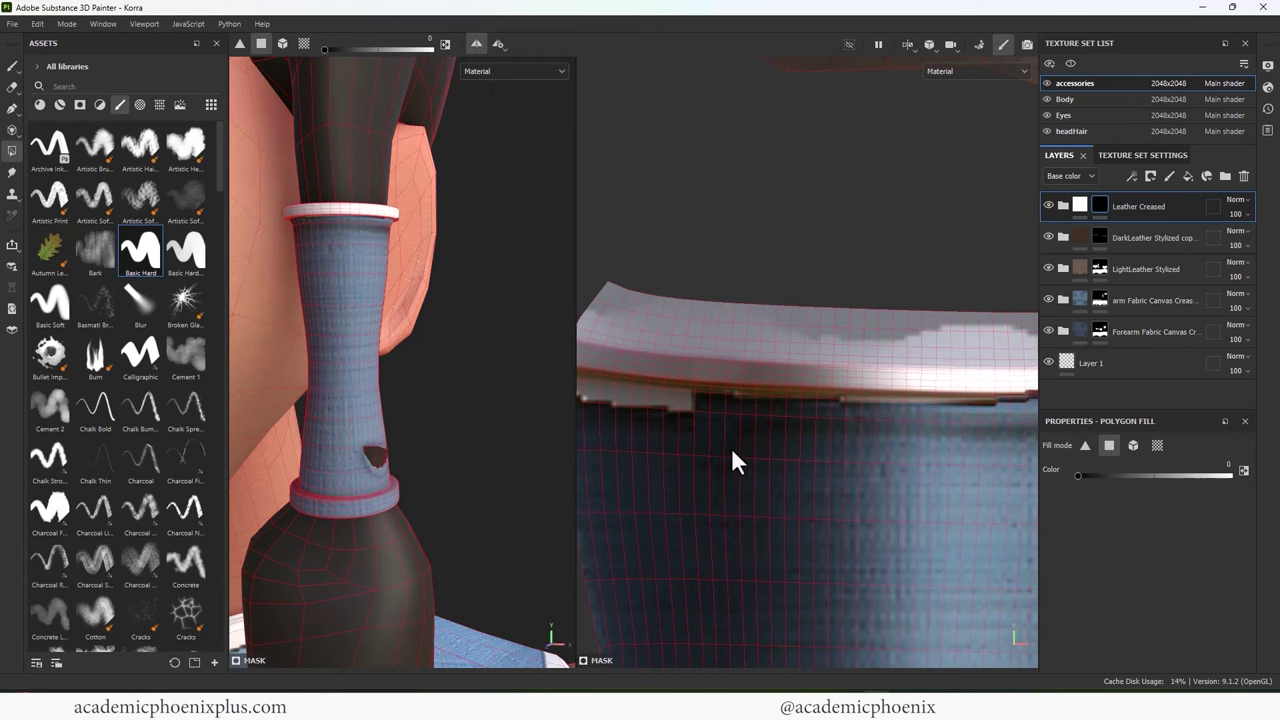
drag(648, 407, 648, 407)
Step: Touch up the upper rim's lower edge with white 0.27 brush strokes and trim the overspill with black
click(12, 65)
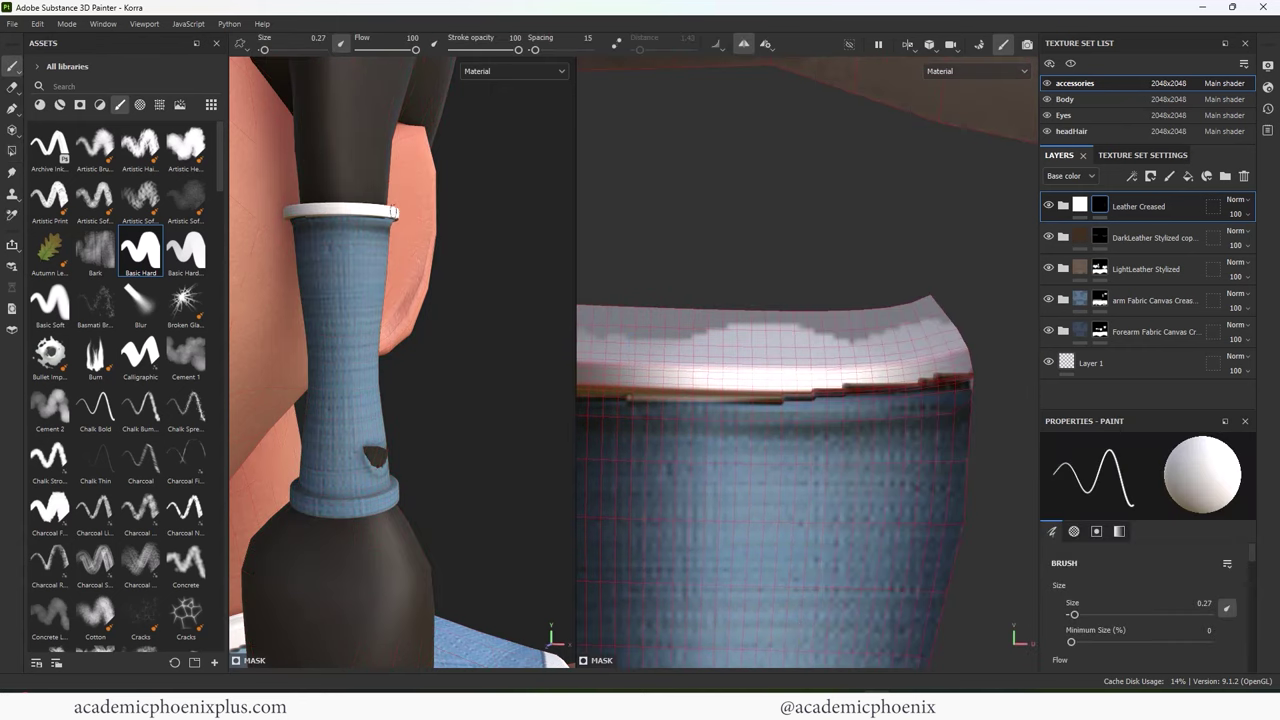
drag(845, 381, 911, 377)
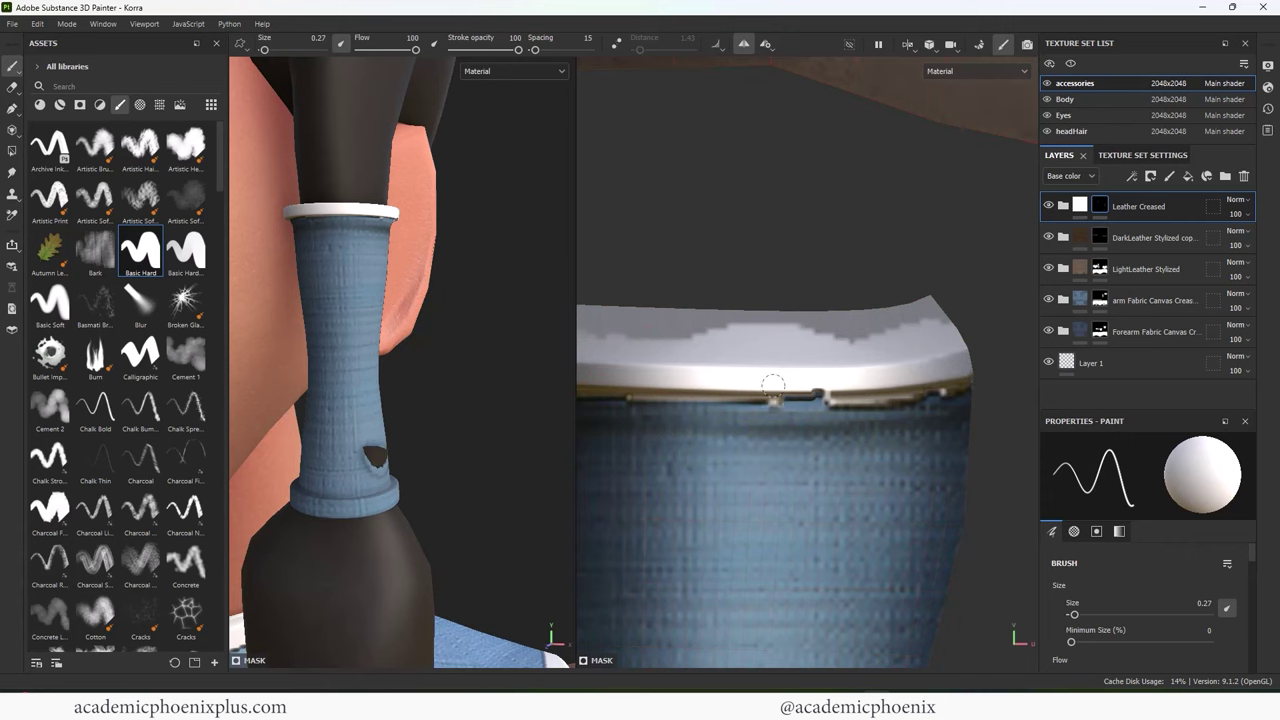
drag(789, 384, 892, 391)
key(x)
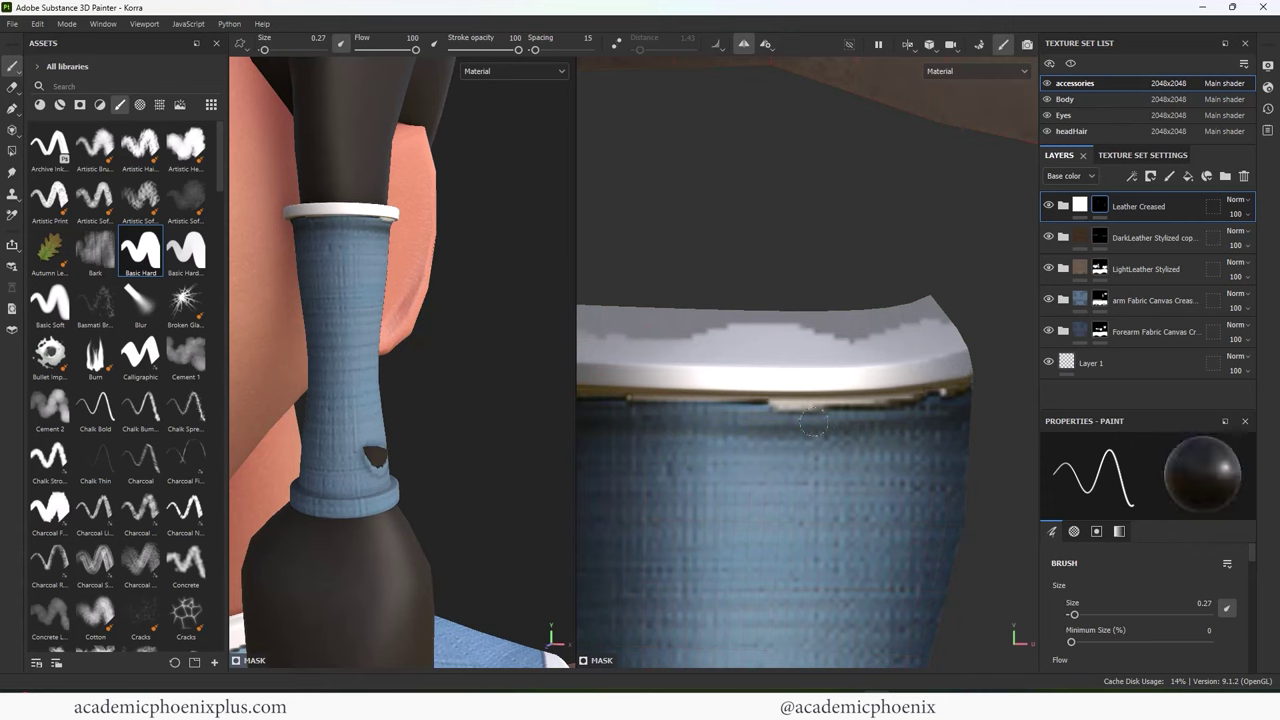
drag(781, 417, 938, 412)
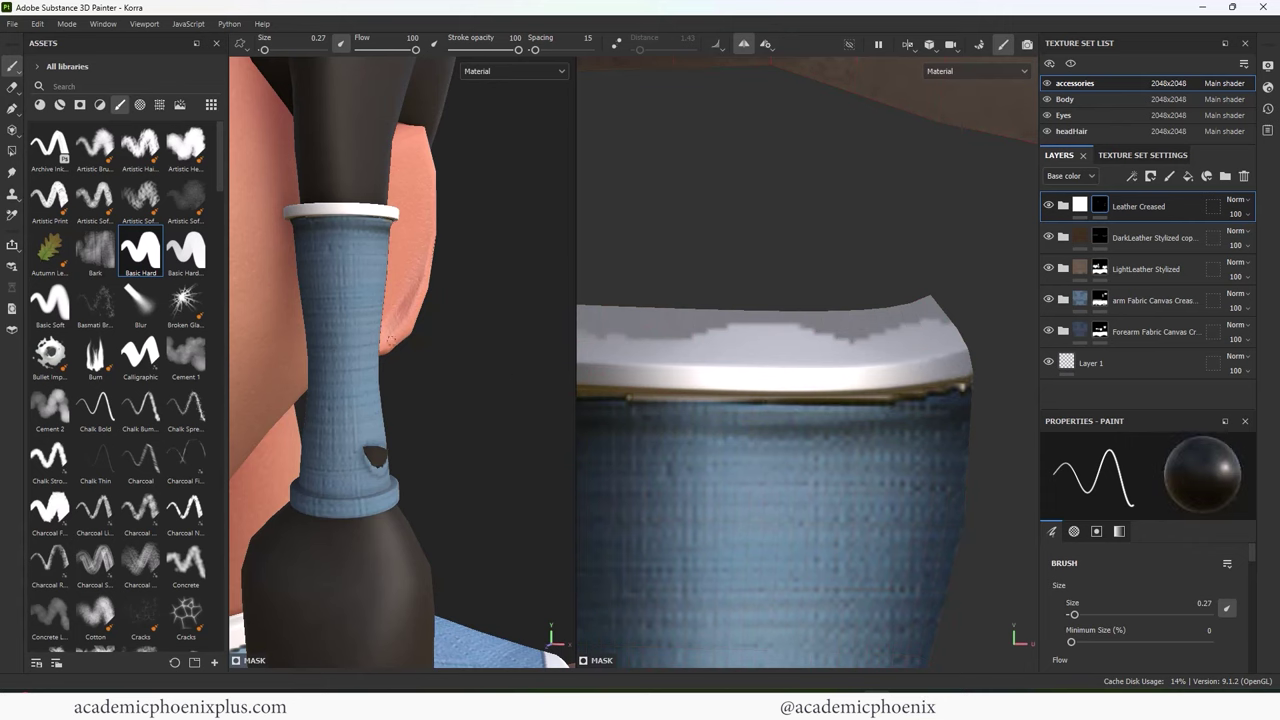
Step: Fill the lower rim of the hair tie's front UV island with white polygons from end to end
scroll(390, 337, down, 6)
alt+middle_drag(390, 337, 442, 290)
alt+middle_drag(740, 539, 883, 126)
scroll(868, 308, down, 4)
alt+middle_drag(778, 359, 787, 289)
alt+drag(420, 340, 495, 326)
click(12, 150)
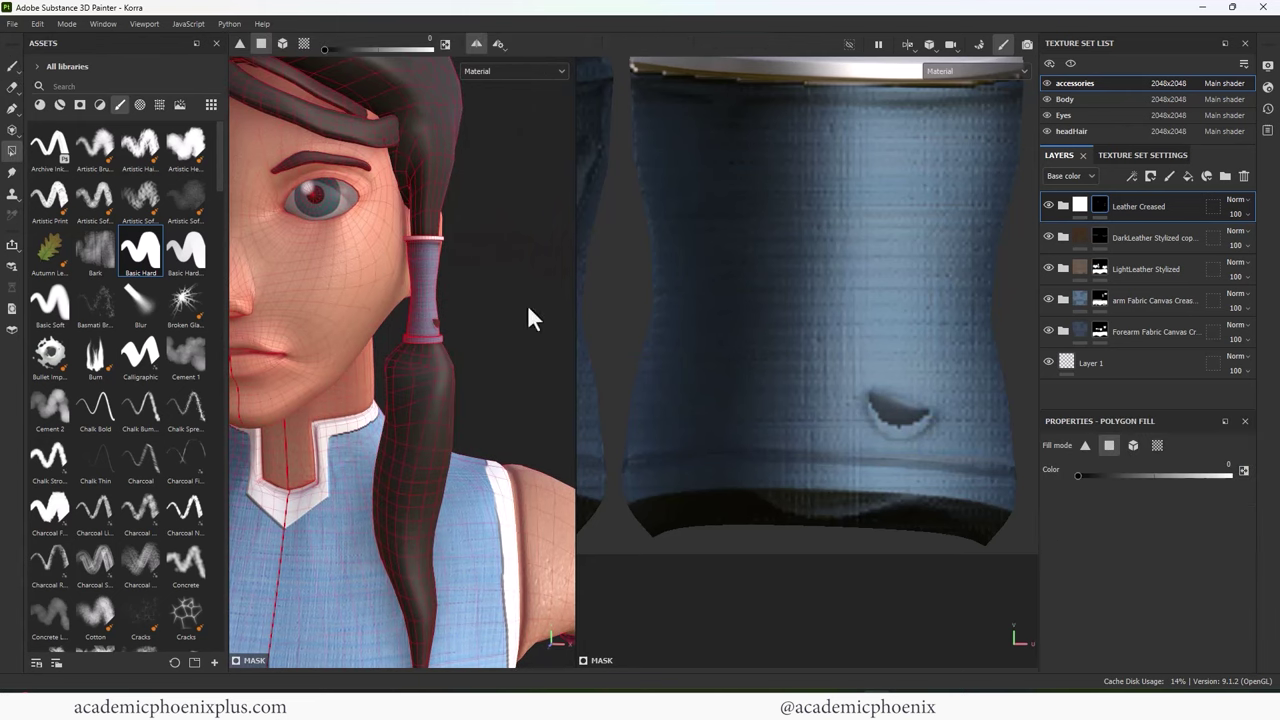
drag(870, 362, 966, 445)
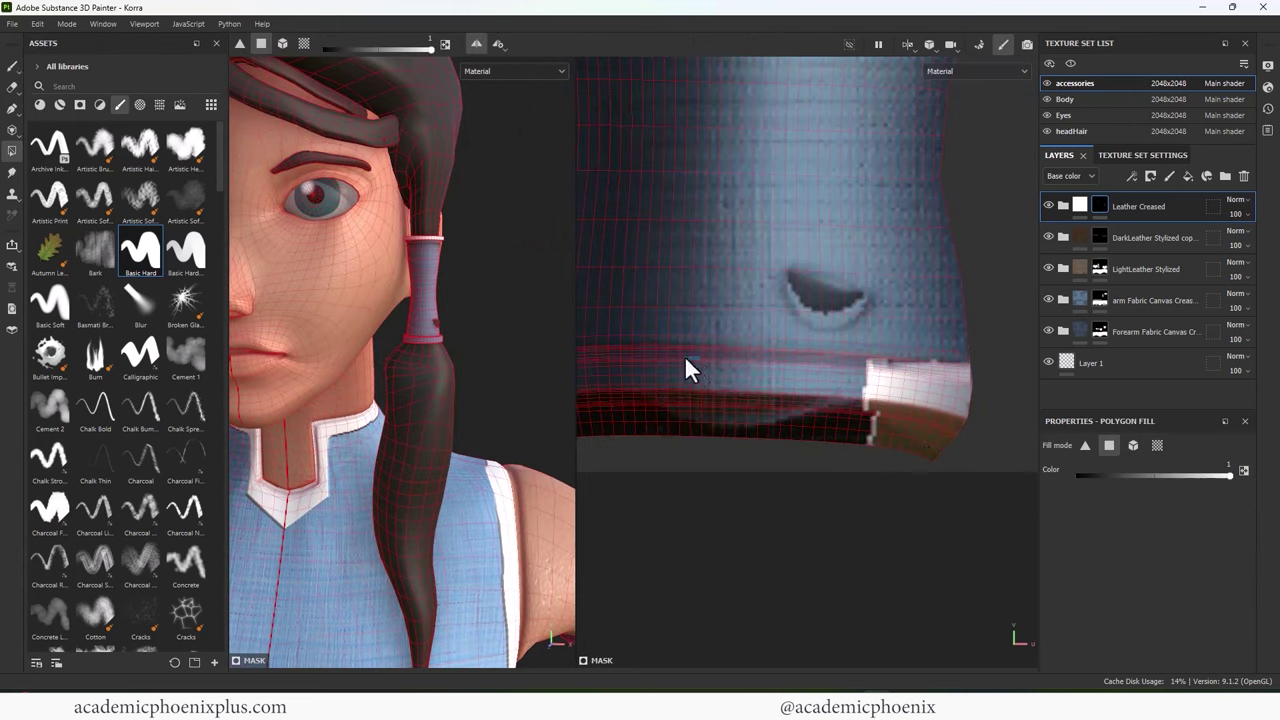
drag(750, 372, 898, 444)
alt+middle_drag(802, 379, 982, 374)
drag(760, 348, 924, 459)
drag(661, 351, 800, 428)
Step: Fill the remaining gaps along the upper edge of the lower rim with white polygons
alt+right_drag(837, 413, 1009, 393)
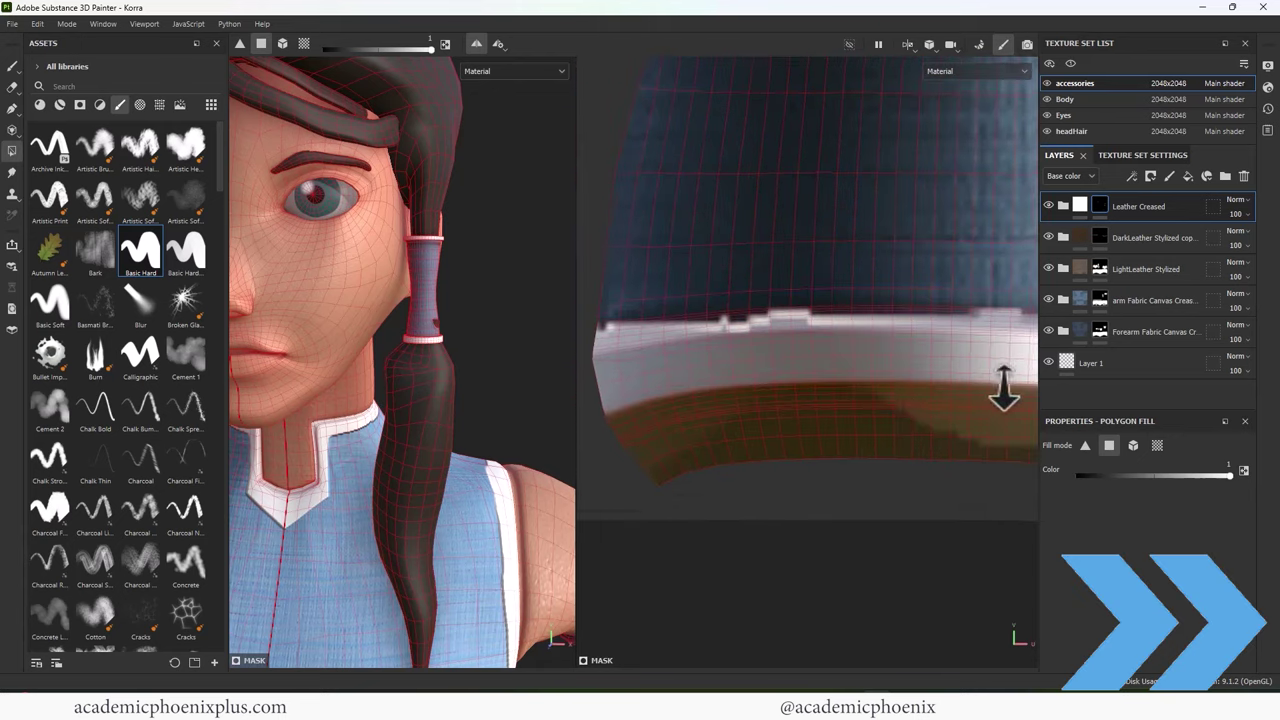
alt+middle_drag(1009, 393, 1025, 421)
alt+middle_drag(873, 373, 847, 393)
drag(599, 373, 690, 383)
alt+middle_drag(862, 367, 756, 383)
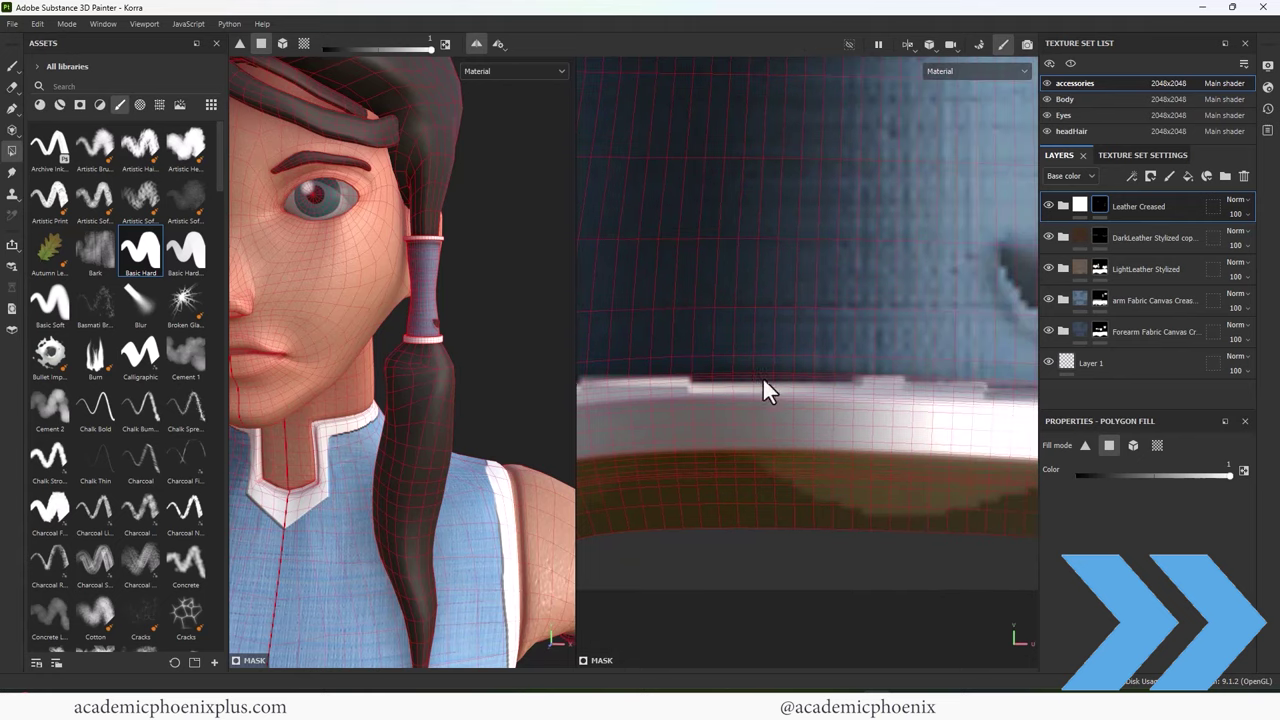
drag(682, 372, 886, 391)
alt+middle_drag(904, 385, 690, 383)
drag(690, 383, 872, 400)
alt+middle_drag(879, 414, 677, 386)
mouse_move(680, 378)
mouse_down()
mouse_move(929, 400)
mouse_move(926, 388)
mouse_up()
Step: Clear the white spill on the blue fabric above the lower rim with black polygon fills
key(x)
drag(802, 276, 875, 314)
drag(905, 355, 905, 357)
alt+middle_drag(915, 352, 996, 340)
drag(696, 291, 848, 339)
alt+middle_drag(850, 342, 942, 342)
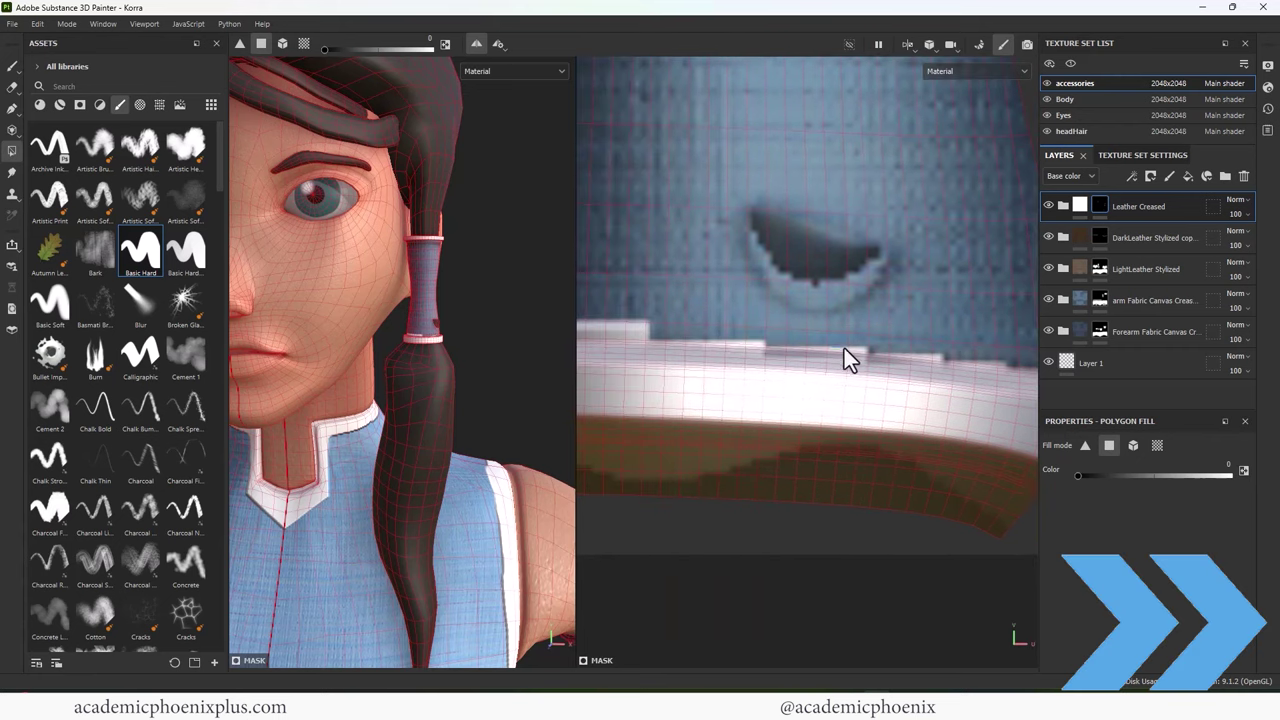
alt+middle_drag(697, 318, 890, 321)
drag(698, 283, 810, 324)
alt+middle_drag(846, 327, 920, 341)
drag(679, 311, 791, 340)
scroll(690, 319, down, 2)
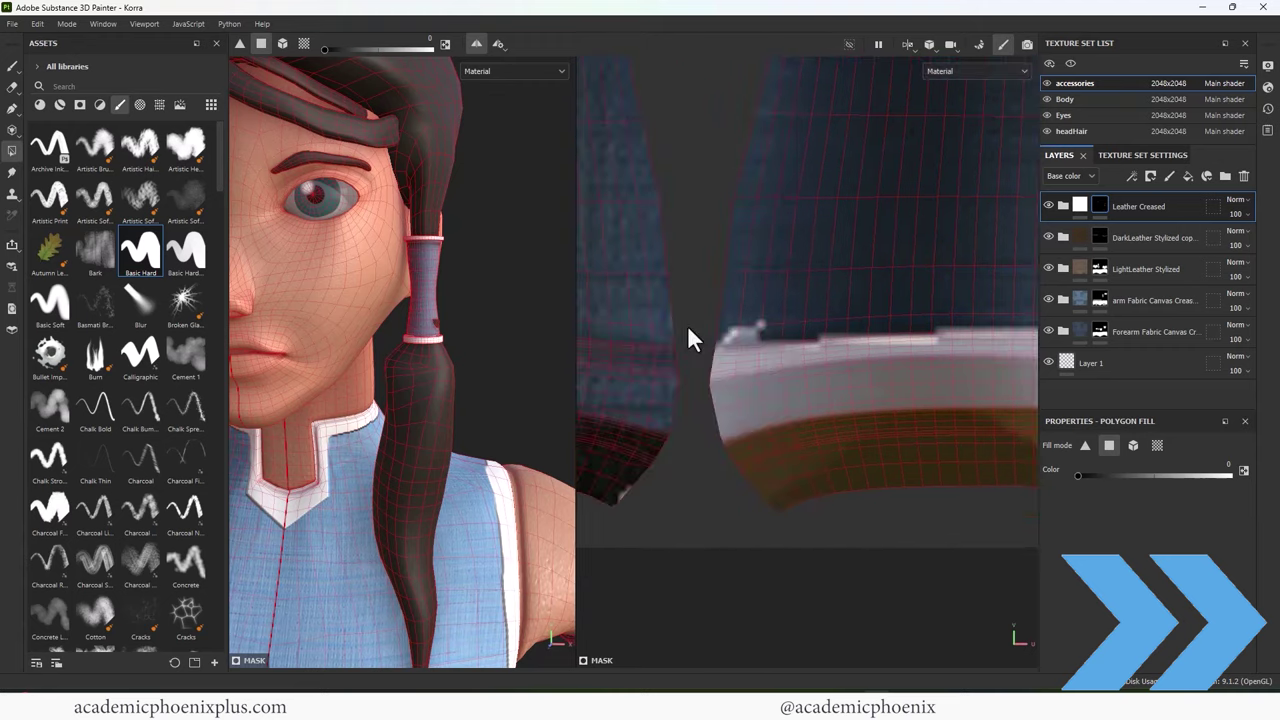
Step: Turn off symmetry and paint out stray white below the upper rim of the hair tie's back UV island in black
scroll(480, 360, down, 3)
alt+drag(480, 355, 420, 338)
alt+middle_drag(716, 304, 929, 378)
alt+middle_drag(709, 337, 966, 200)
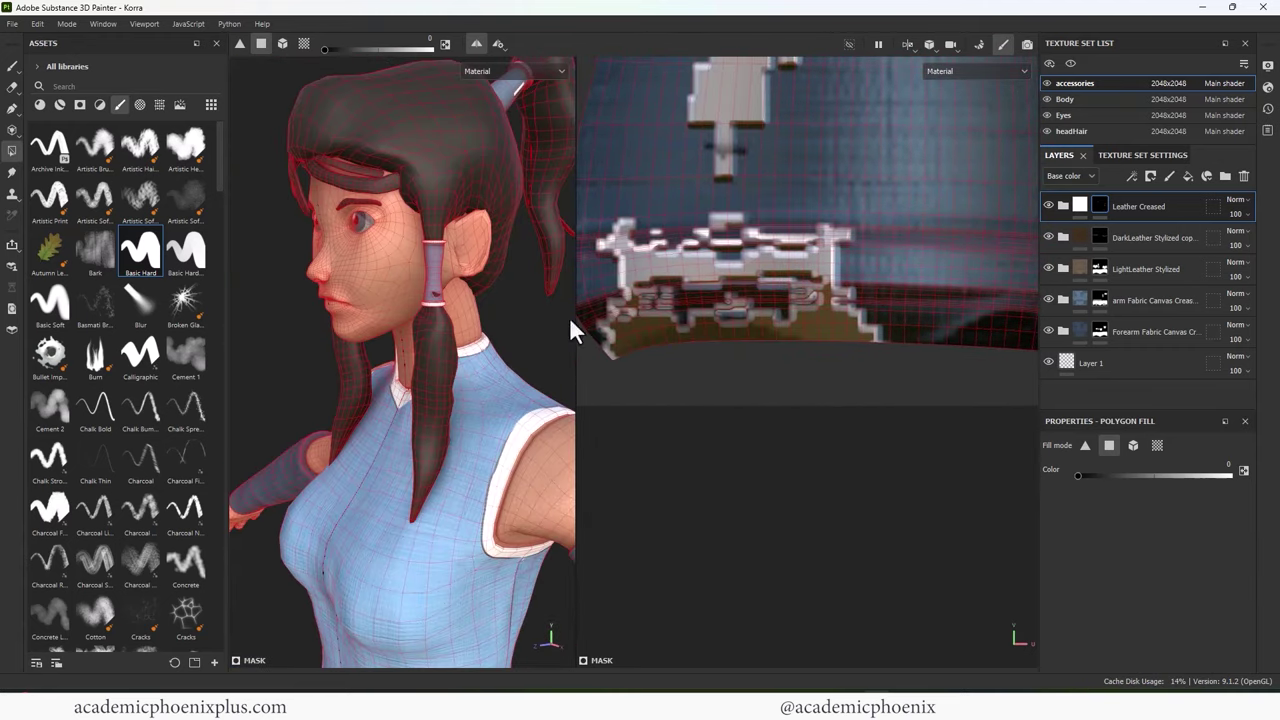
alt+drag(474, 340, 508, 326)
alt+middle_drag(438, 326, 480, 352)
alt+right_drag(772, 325, 826, 325)
alt+middle_drag(826, 325, 740, 505)
mouse_move(740, 505)
alt+right_down()
mouse_move(695, 335)
mouse_move(740, 346)
alt+right_up()
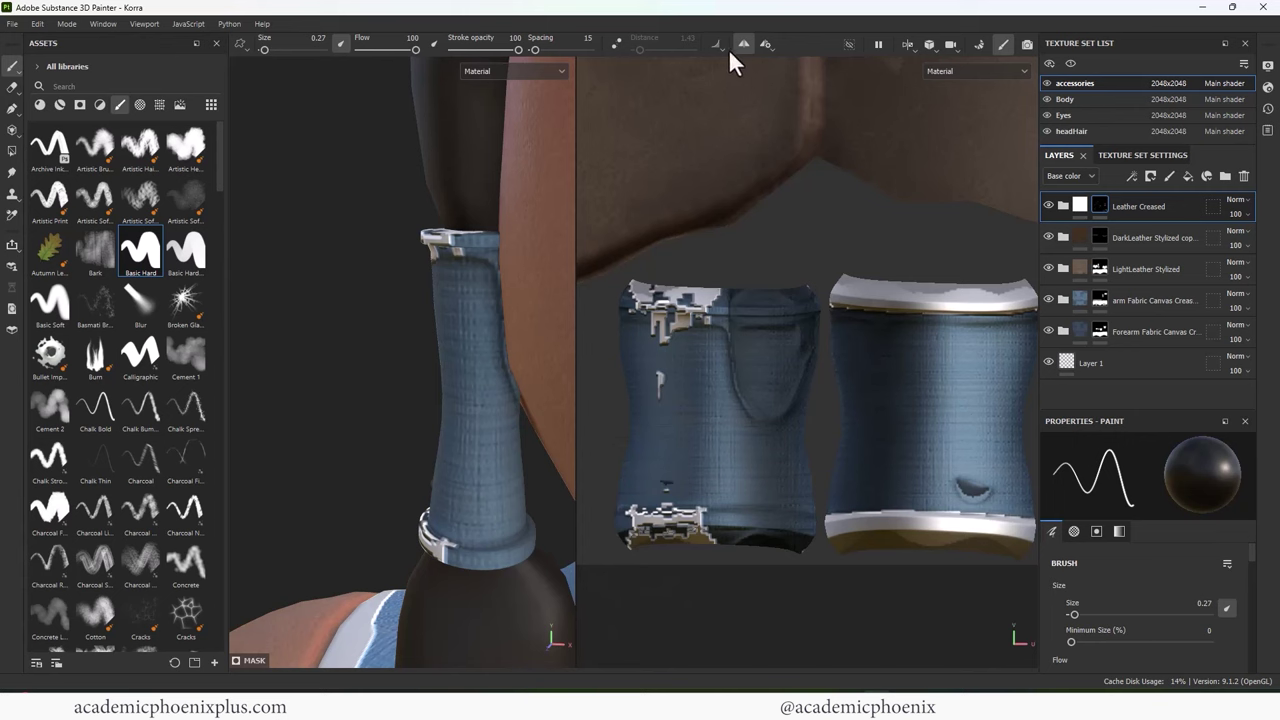
drag(672, 308, 700, 309)
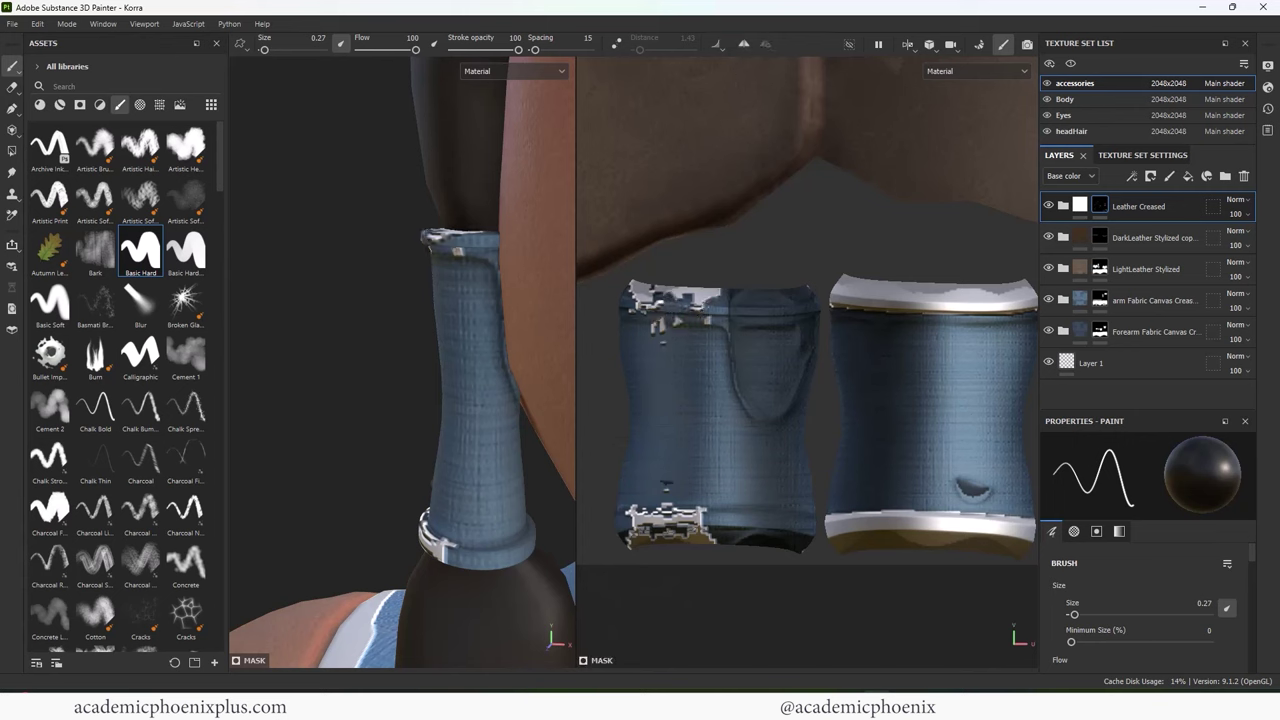
Step: Erase the rough white patches on both rims of the hair tie's back UV island with black at brush size 1.26
ctrl+right_drag(663, 338, 678, 338)
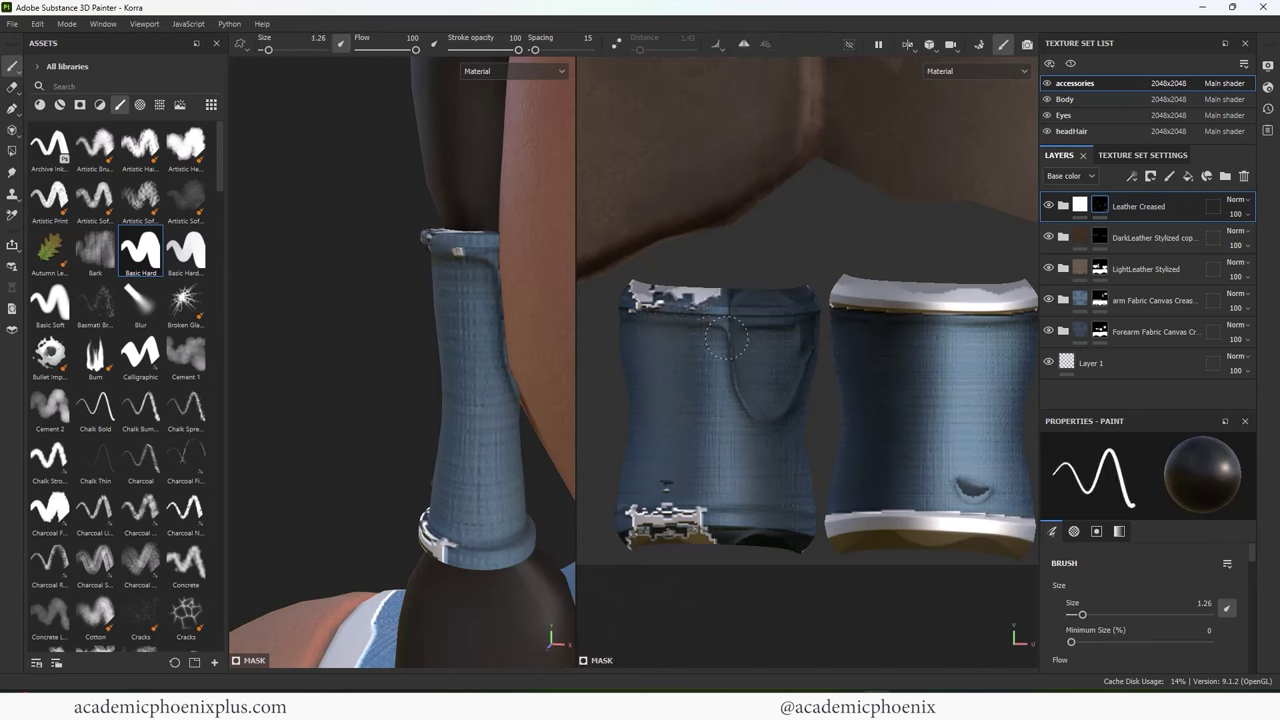
drag(642, 486, 706, 532)
drag(715, 292, 636, 298)
Step: Fill the lower rim of the hair tie's back UV island with white using Polygon Fill in quad mode
click(13, 152)
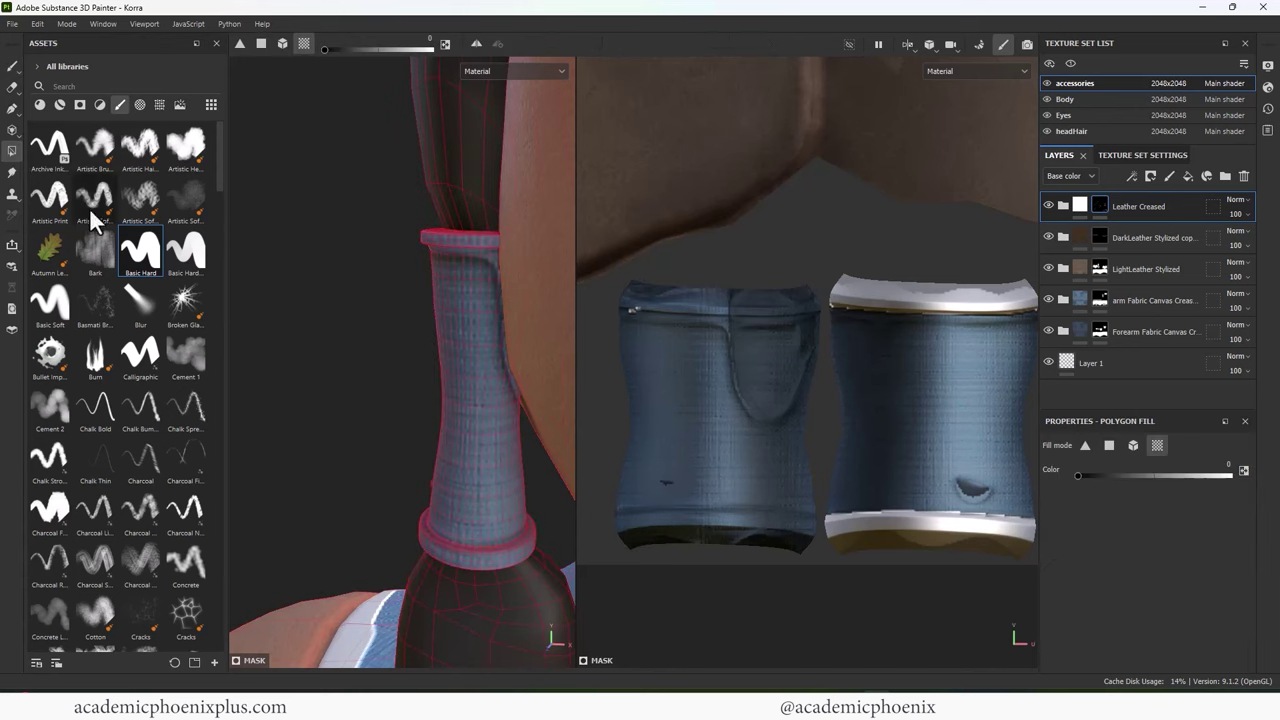
key(x)
alt+right_drag(815, 518, 870, 452)
alt+middle_drag(870, 452, 765, 472)
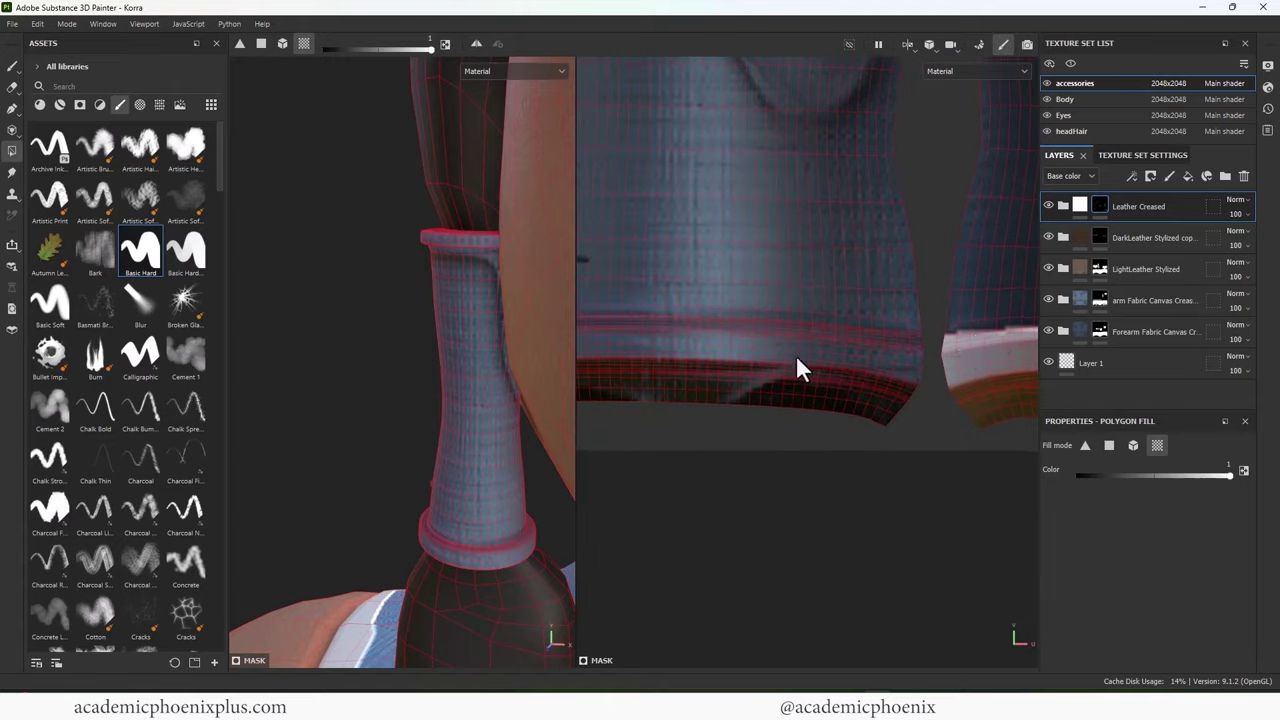
alt+right_drag(811, 357, 827, 335)
key(4)
mouse_move(876, 398)
mouse_down()
mouse_move(926, 440)
mouse_move(768, 375)
mouse_up()
drag(636, 317, 858, 418)
alt+middle_drag(772, 376, 890, 409)
drag(630, 338, 842, 432)
middle_drag(842, 445, 862, 414)
drag(831, 461, 650, 344)
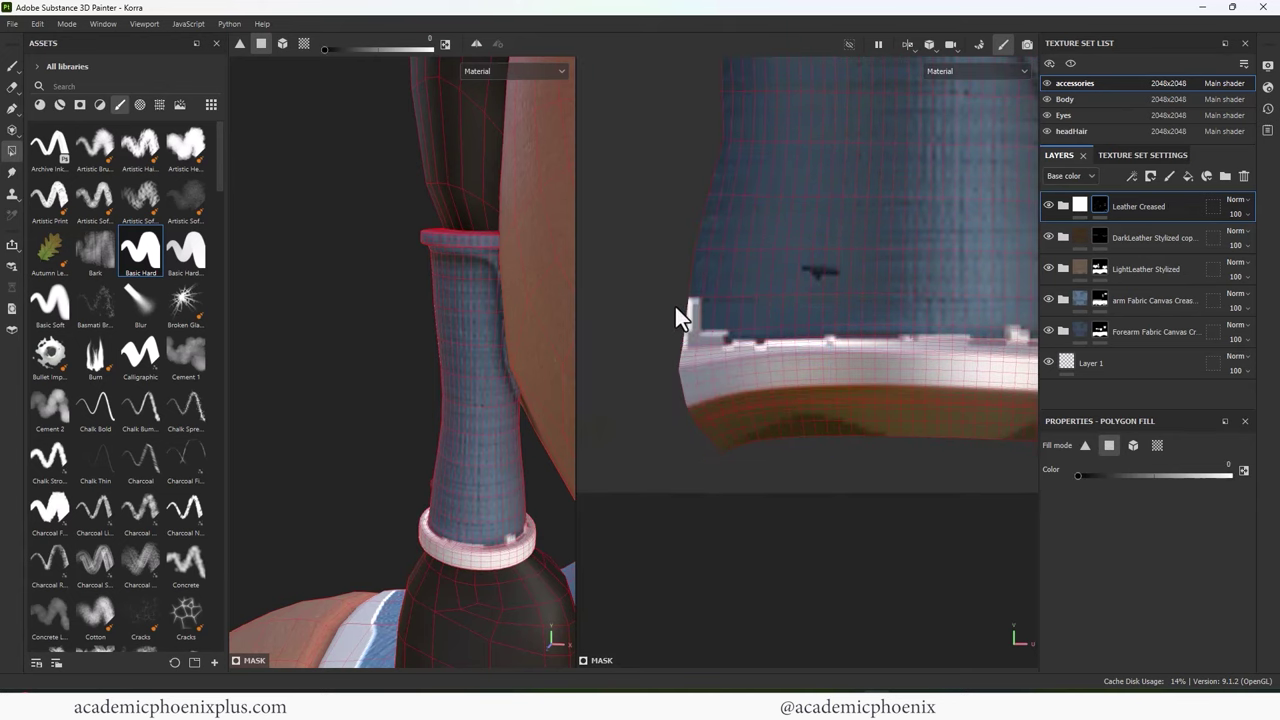
Step: Clear the white spill on the blue fabric above the back island's lower rim with black polygon fills
drag(738, 336, 737, 336)
scroll(829, 326, up, 3)
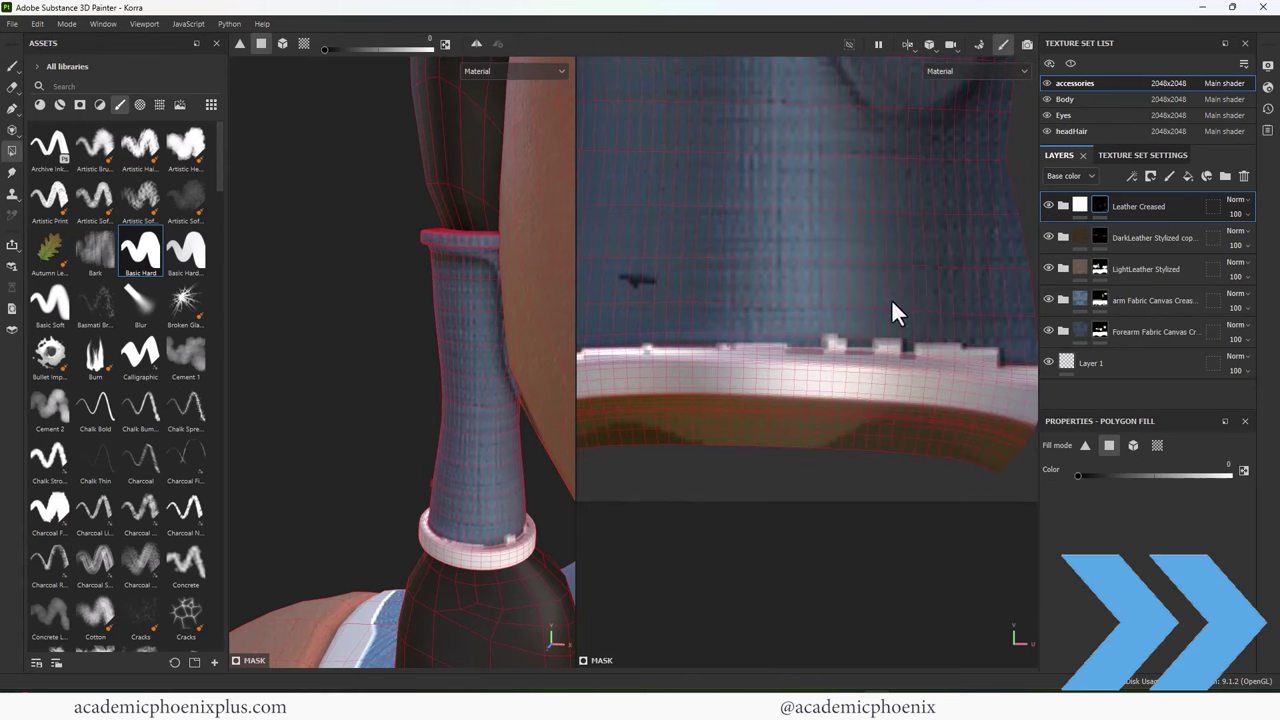
drag(1005, 351, 1004, 351)
alt+right_drag(945, 305, 694, 272)
alt+middle_drag(694, 272, 706, 294)
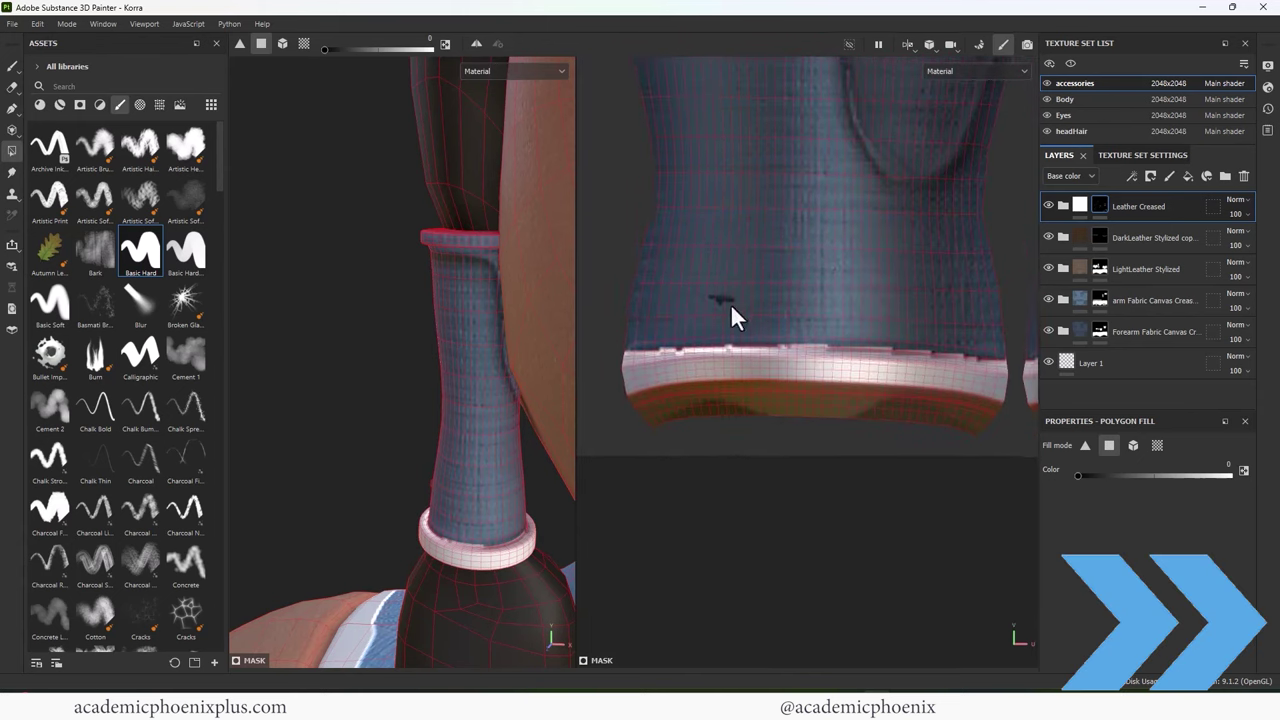
alt+right_drag(753, 301, 830, 305)
drag(781, 326, 852, 359)
Step: Fill the upper rim of the hair tie's back UV island with white polygons from end to end
alt+drag(462, 492, 540, 497)
alt+right_drag(880, 240, 800, 225)
alt+middle_drag(800, 225, 787, 398)
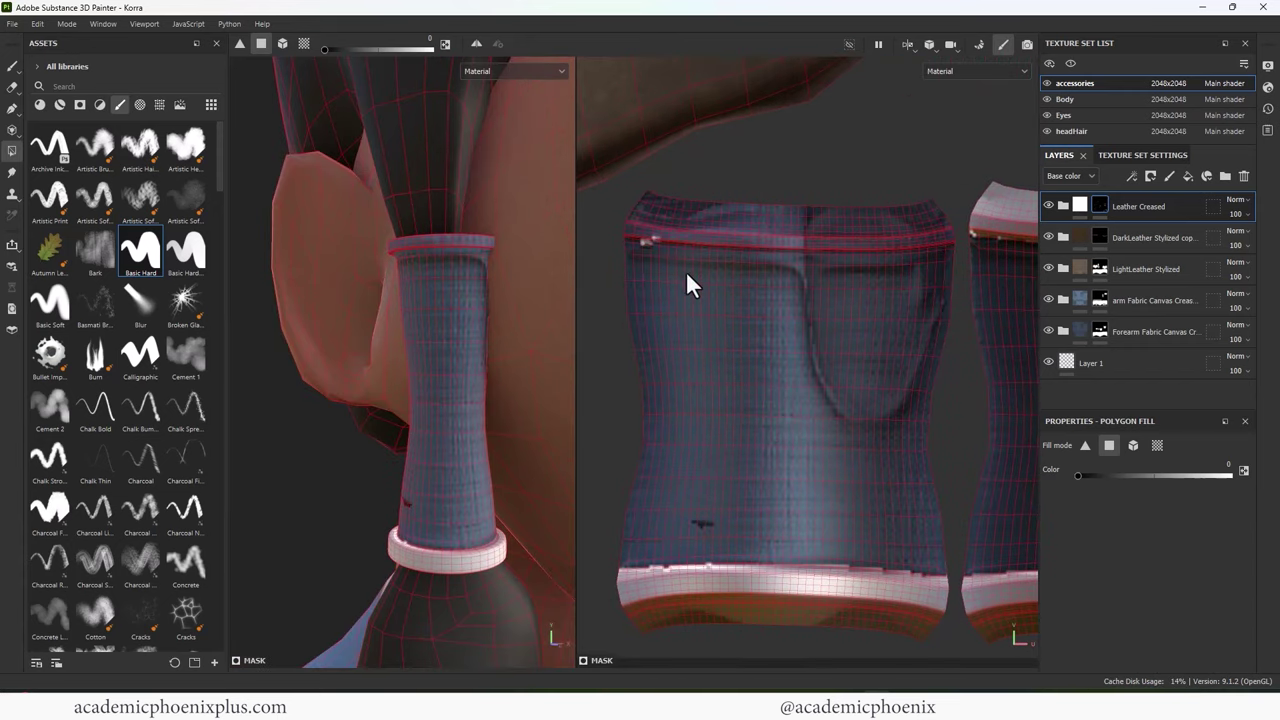
drag(640, 180, 950, 243)
drag(652, 232, 653, 233)
right_click(899, 259)
alt+right_drag(803, 194, 872, 192)
drag(702, 218, 862, 274)
alt+middle_drag(862, 275, 785, 283)
drag(854, 217, 954, 264)
alt+middle_drag(785, 265, 937, 280)
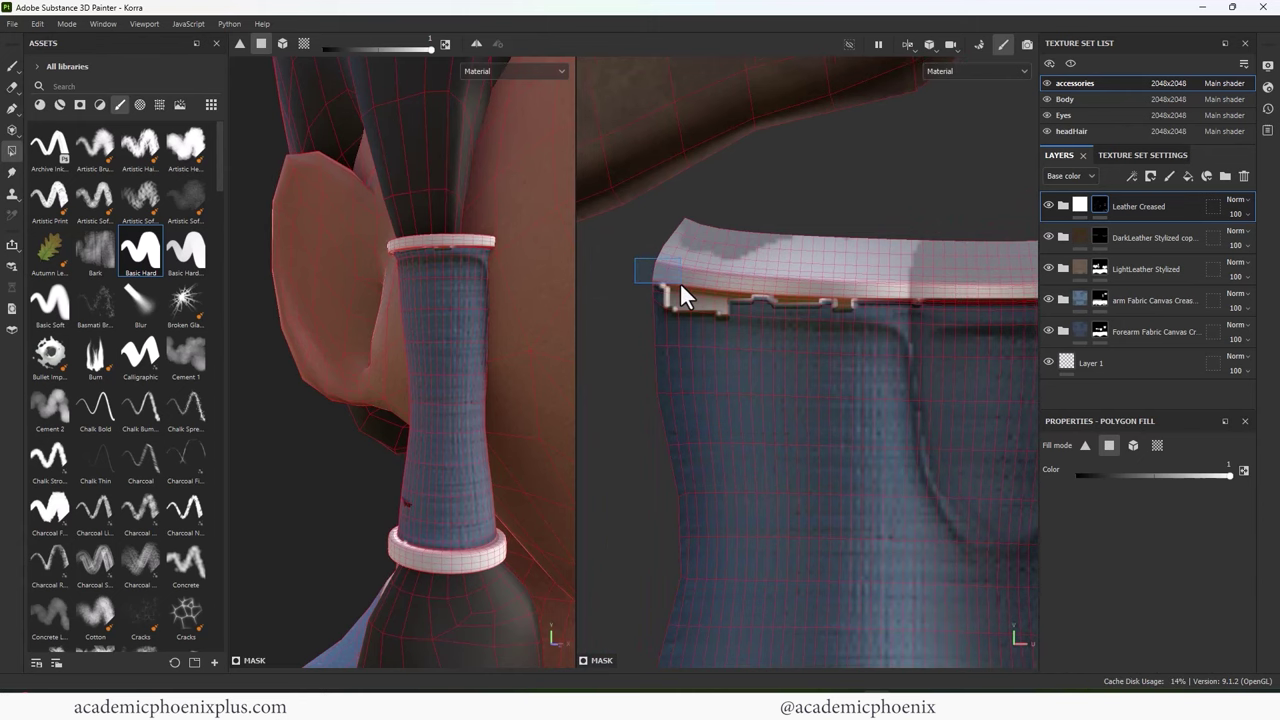
Step: Clear the white spill on the blue fabric below the back island's upper rim with black polygon fills
drag(742, 345, 657, 307)
drag(786, 313, 780, 308)
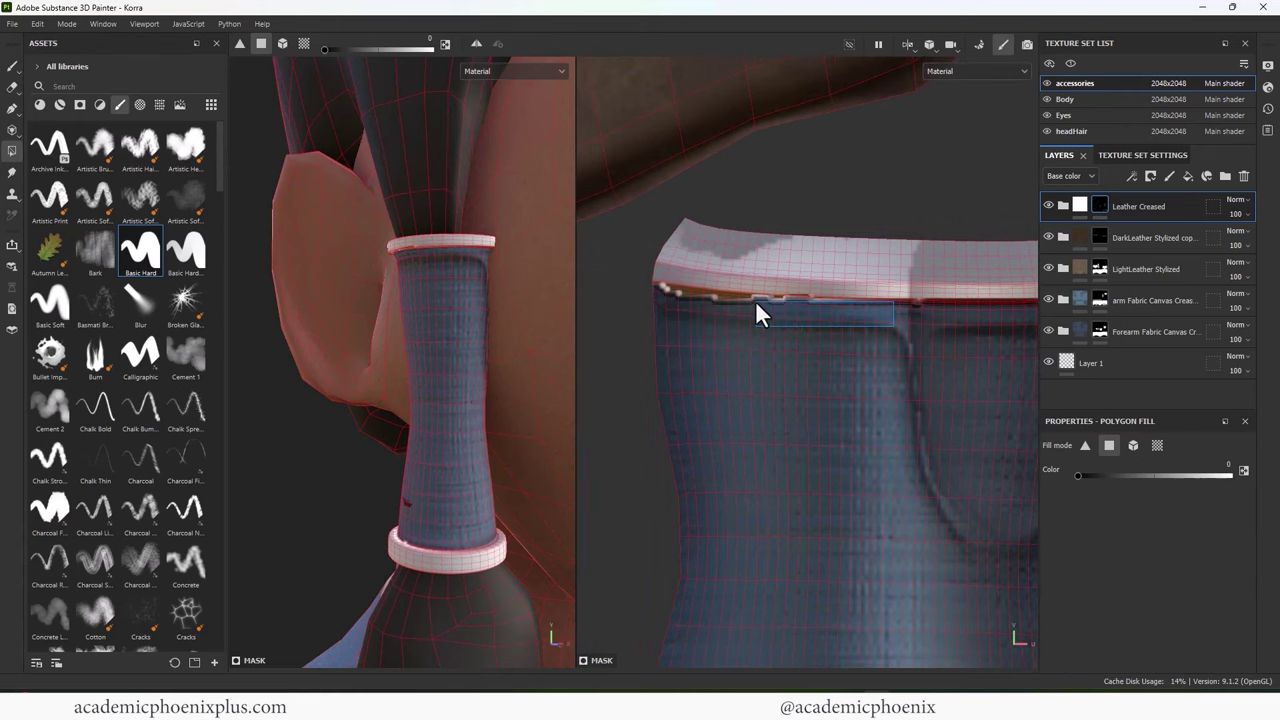
alt+drag(890, 324, 842, 326)
Step: Inspect the white rims of the hair tie on the 3D model from several sides
alt+drag(414, 347, 520, 346)
alt+right_drag(520, 346, 631, 280)
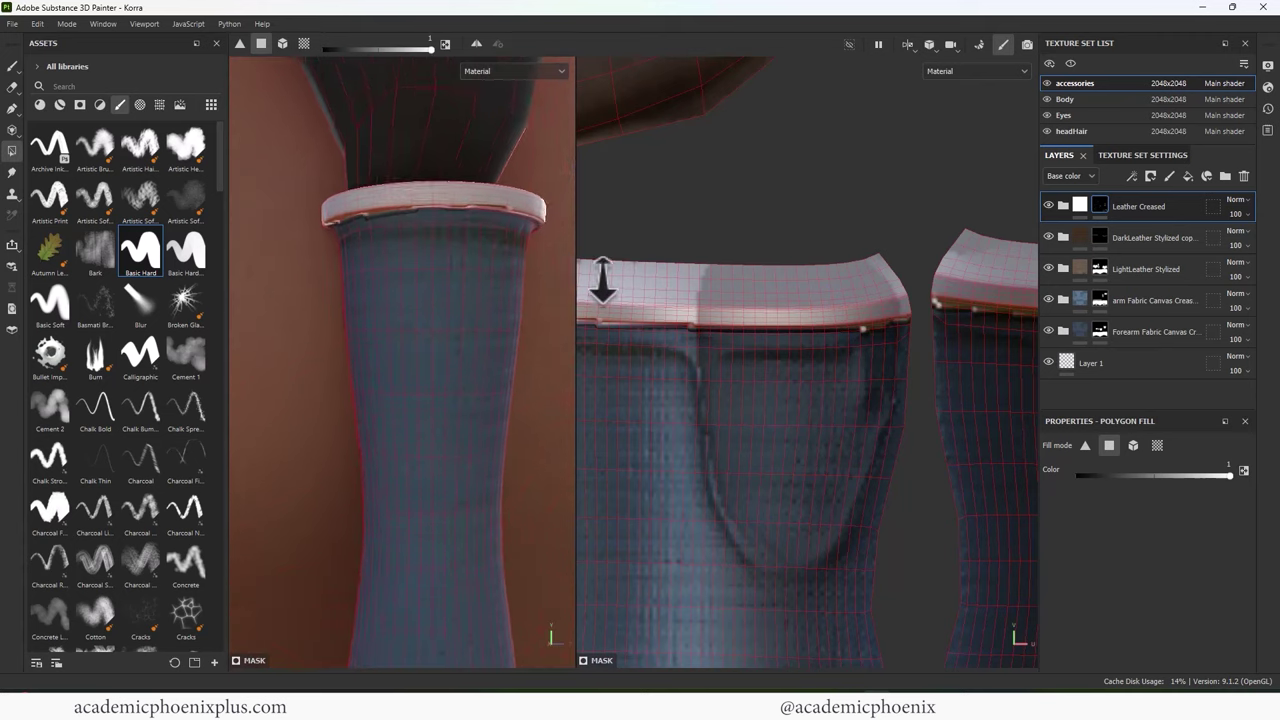
alt+middle_drag(443, 280, 389, 376)
alt+drag(389, 376, 251, 409)
alt+right_drag(251, 409, 391, 409)
alt+drag(391, 409, 463, 363)
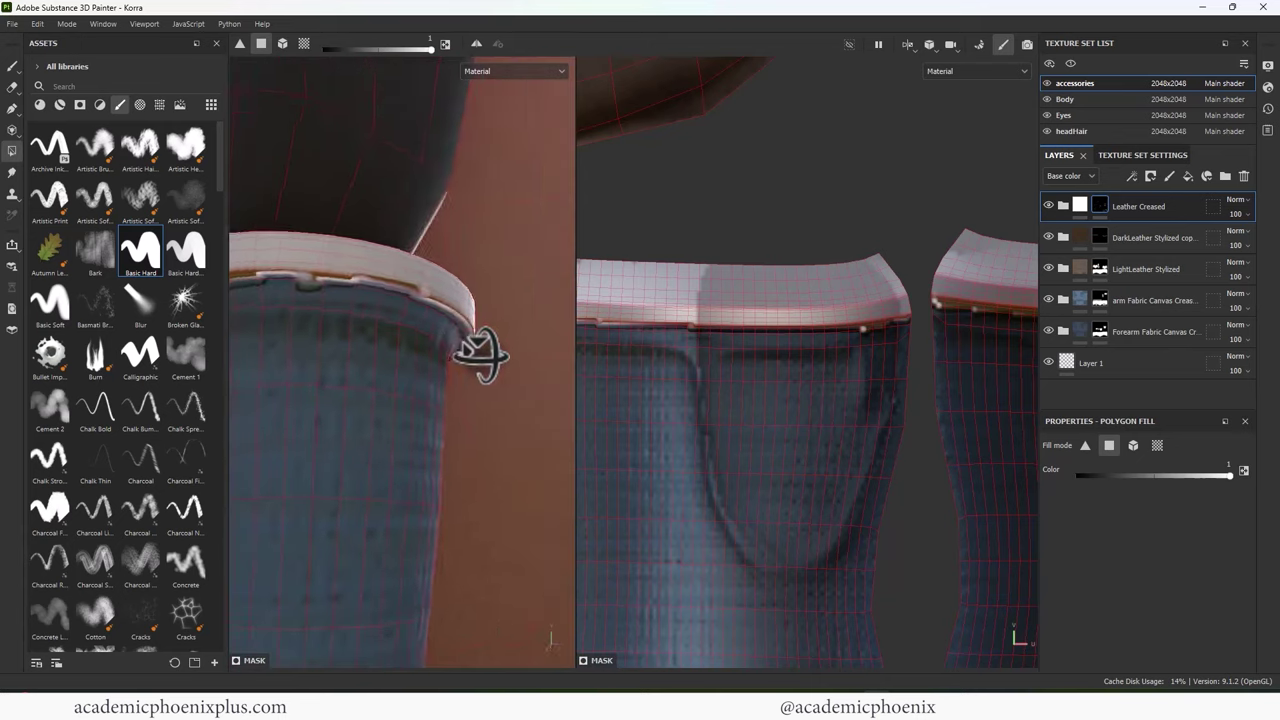
alt+right_drag(463, 363, 190, 338)
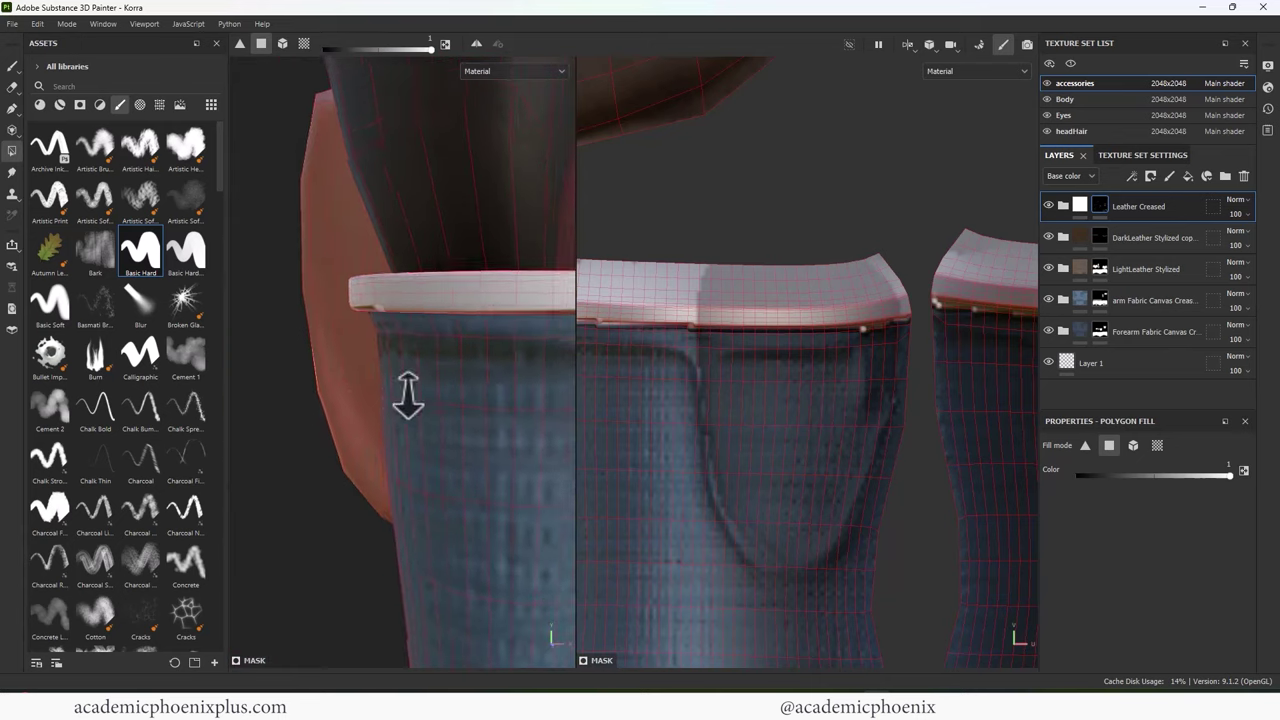
alt+middle_drag(386, 342, 200, 338)
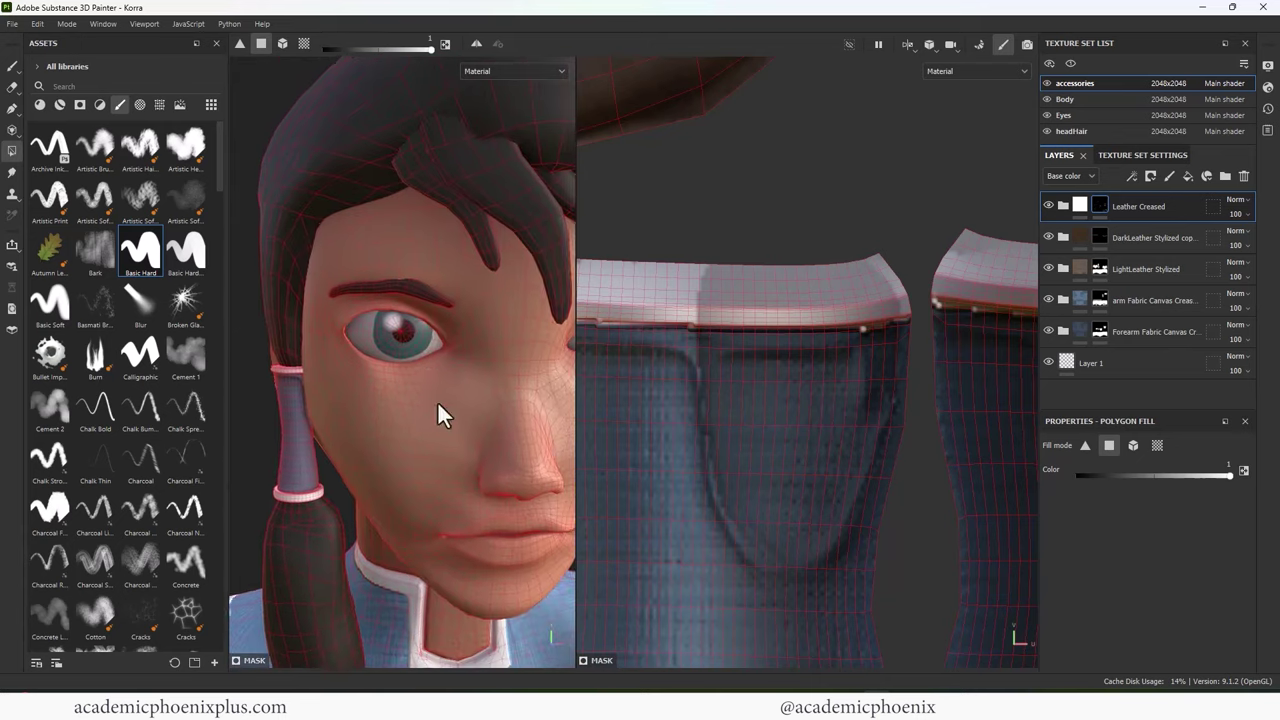
Step: Fill one end of the lower rim on the ponytail hair tie's UV island with white polygons
alt+right_drag(454, 403, 529, 423)
alt+drag(529, 423, 515, 382)
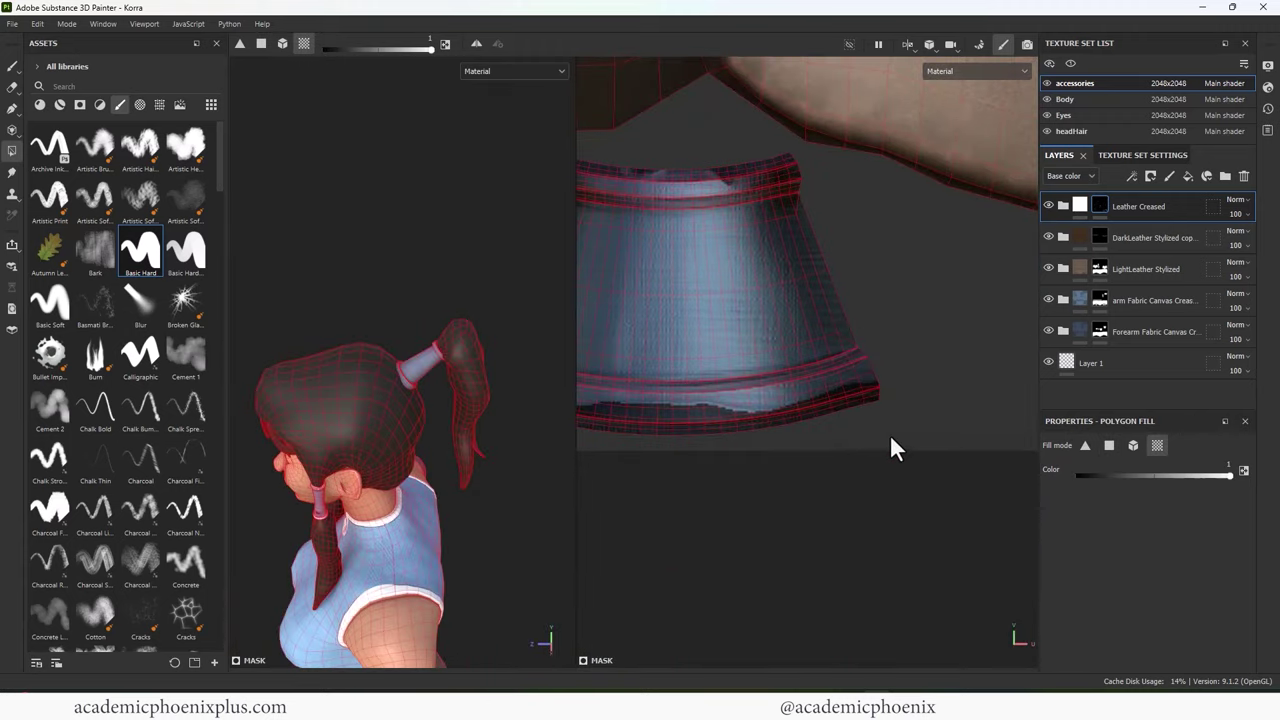
drag(901, 437, 829, 375)
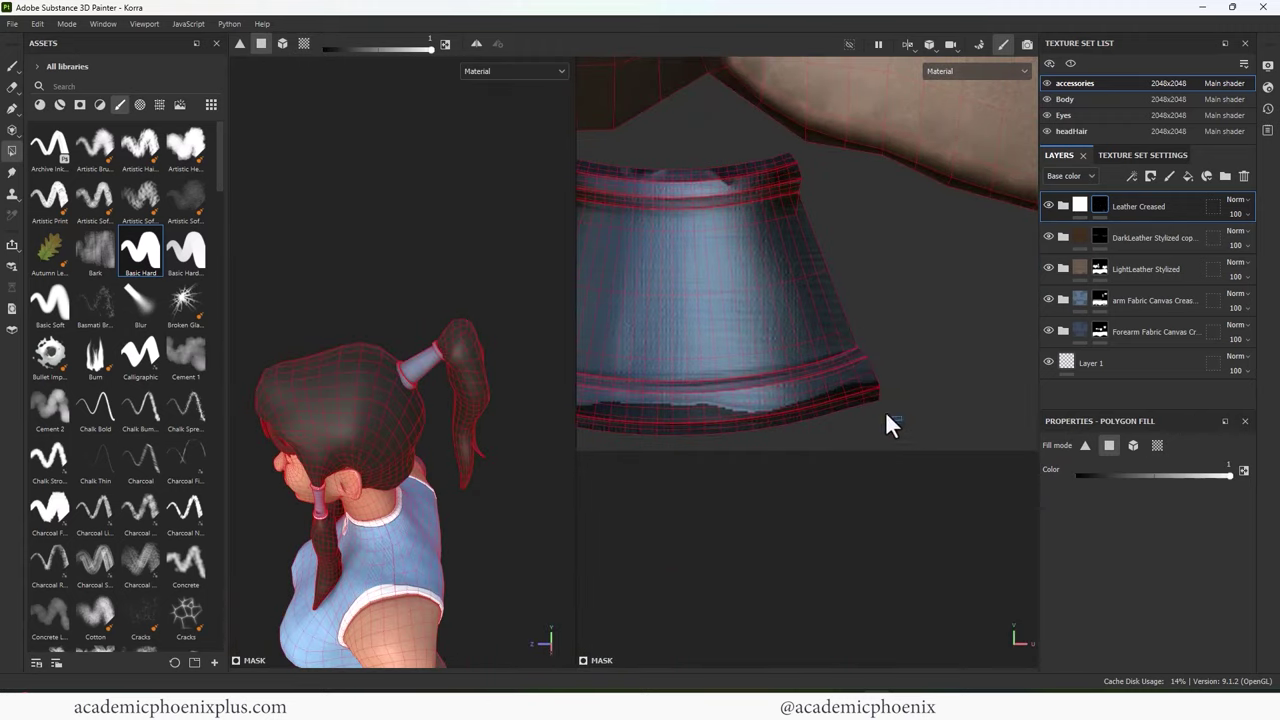
drag(901, 420, 760, 377)
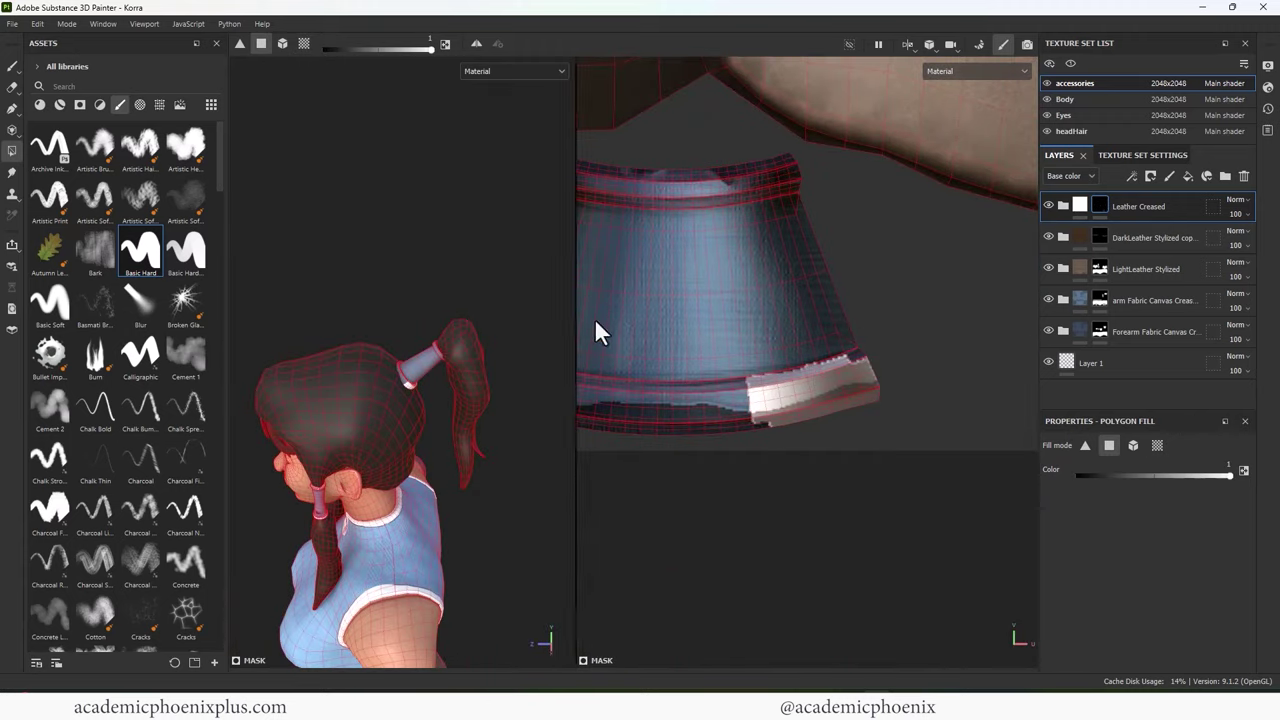
Step: Paint the rest of the lower rim and the whole upper rim of the ponytail's hair tie white with the Basic Hard brush
click(14, 66)
alt+middle_drag(861, 349, 923, 337)
drag(905, 361, 852, 378)
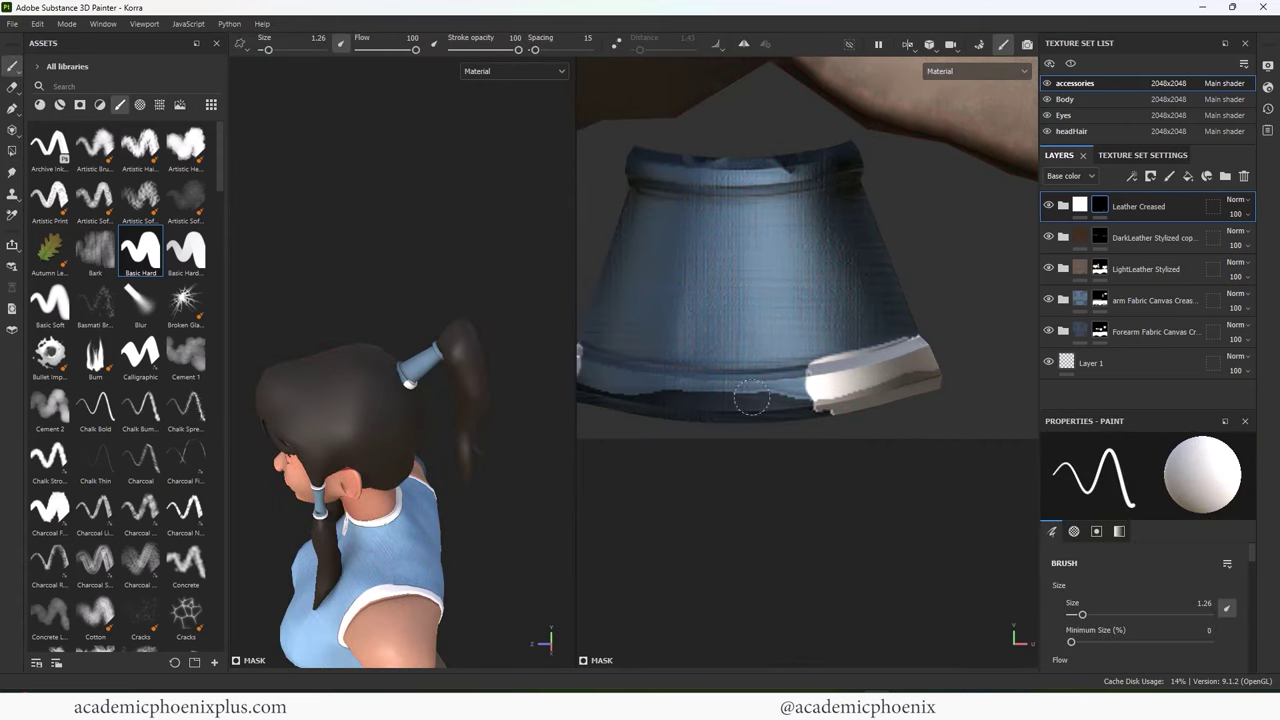
alt+middle_drag(756, 399, 816, 399)
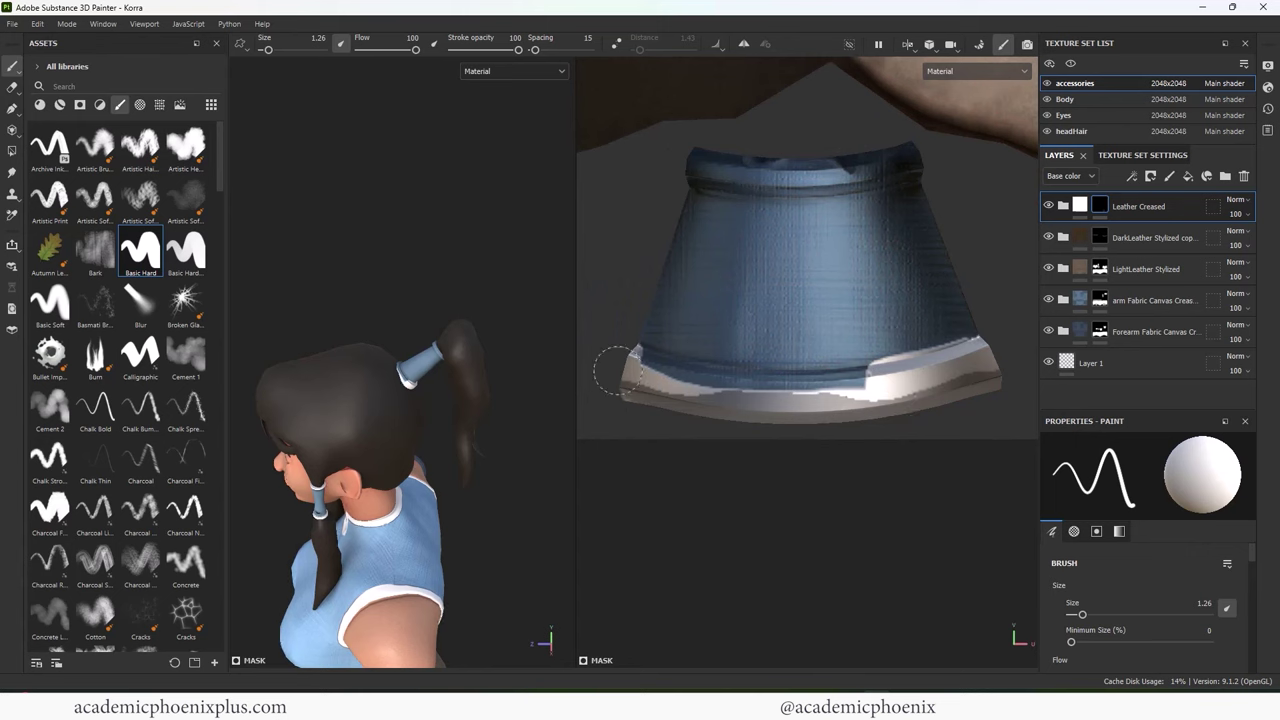
mouse_move(613, 370)
mouse_down()
mouse_move(900, 385)
mouse_move(717, 400)
mouse_up()
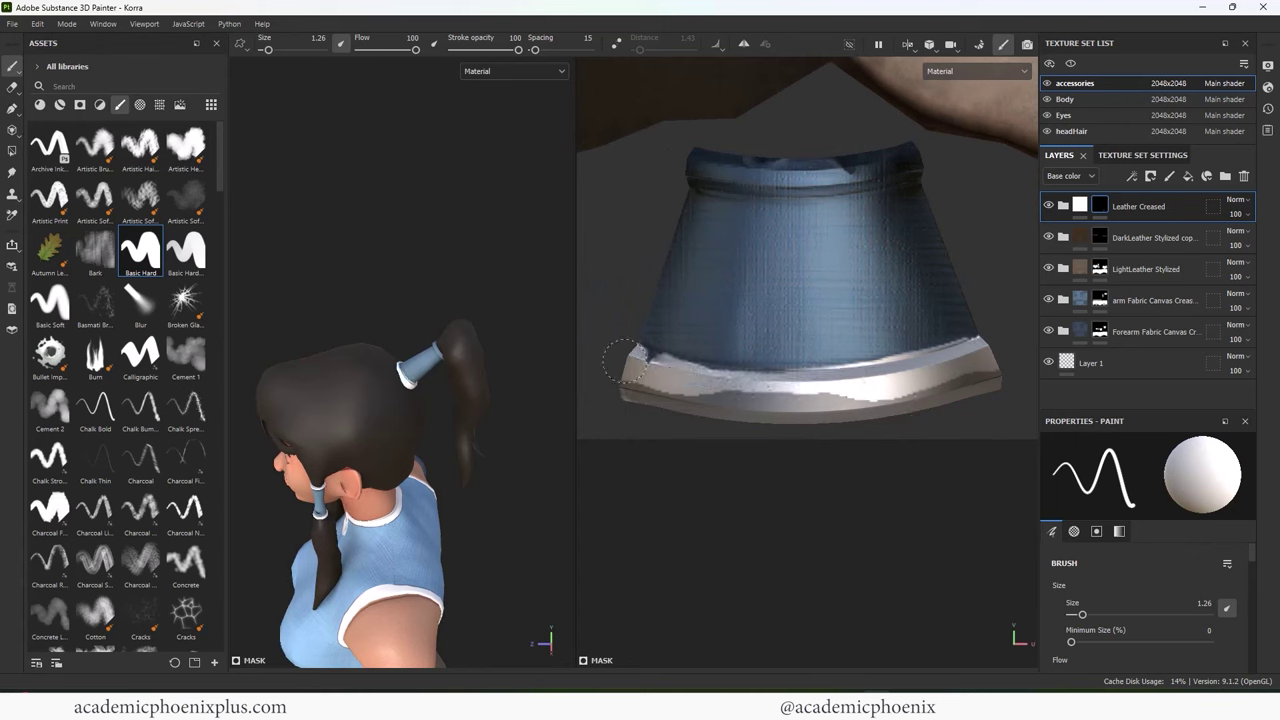
mouse_move(623, 365)
mouse_down()
mouse_move(745, 368)
mouse_move(767, 390)
mouse_up()
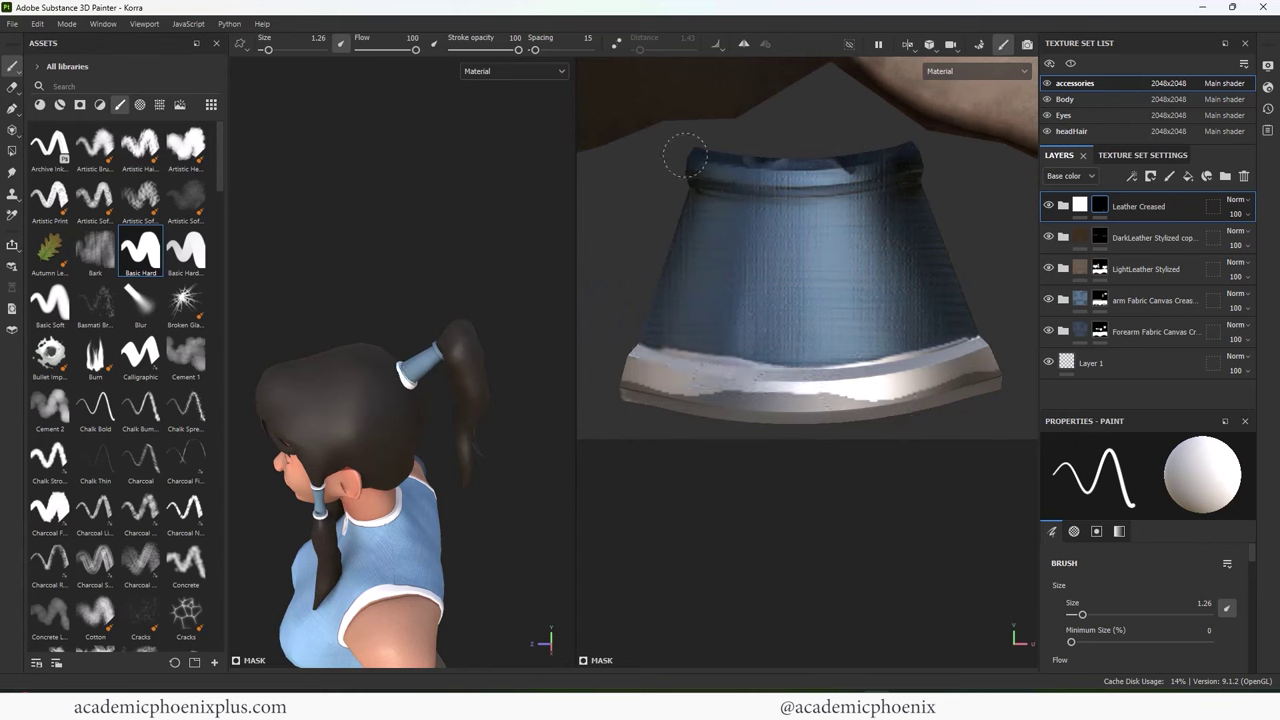
mouse_move(707, 160)
mouse_down()
mouse_move(918, 165)
mouse_move(700, 172)
mouse_move(666, 157)
mouse_move(849, 172)
mouse_move(676, 170)
mouse_up()
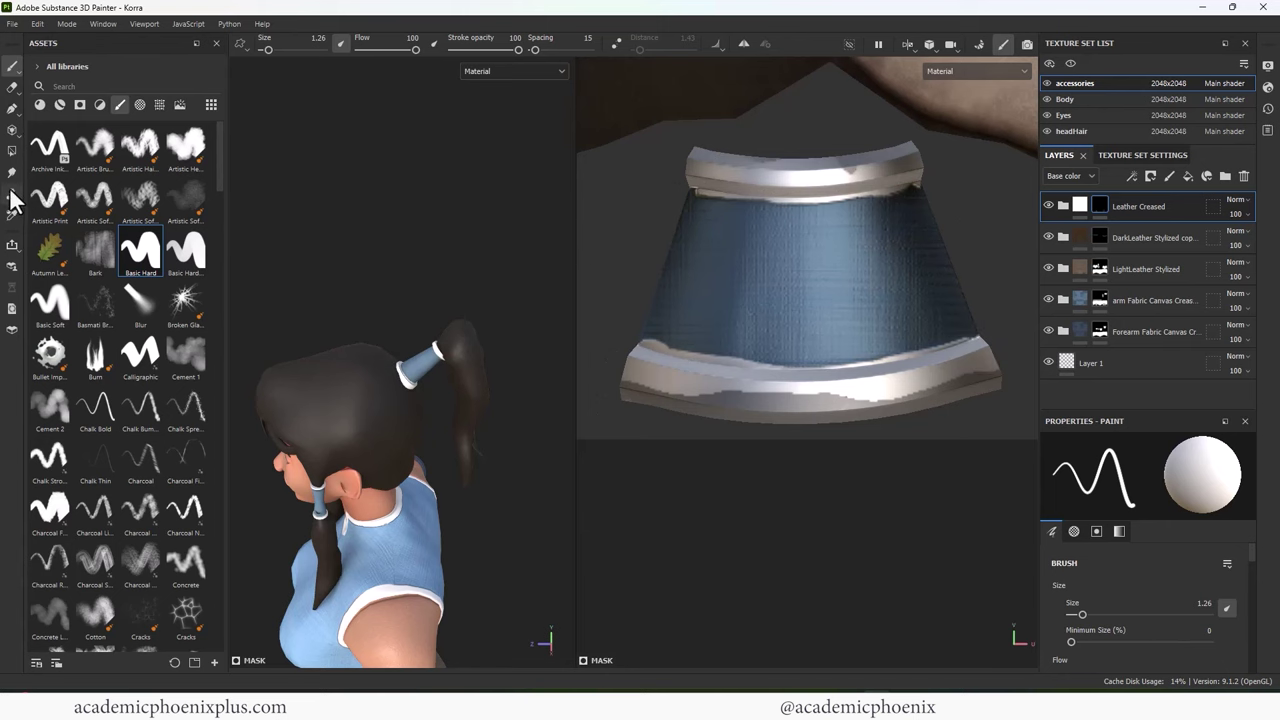
Step: Clear the white spill on the blue fabric along both rims of the ponytail's hair tie with black polygon fills
click(12, 152)
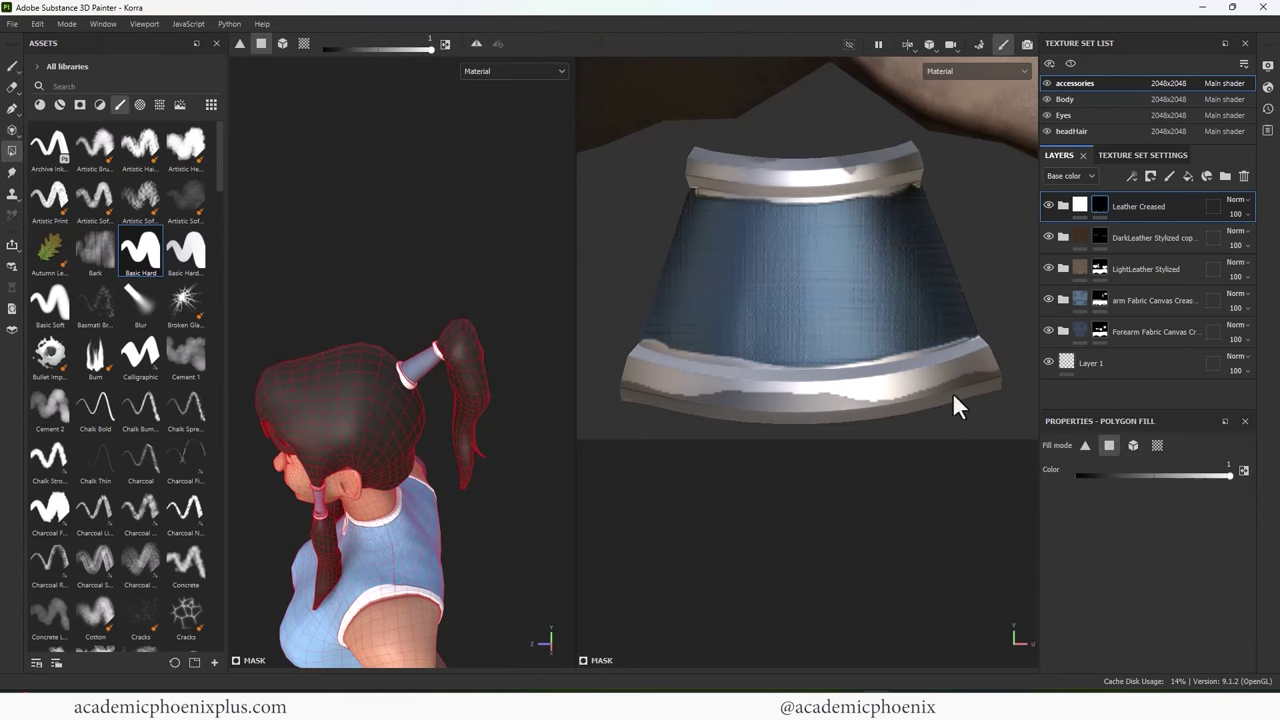
scroll(896, 365, up, 2)
alt+middle_drag(817, 357, 662, 335)
alt+right_drag(814, 314, 857, 321)
key(x)
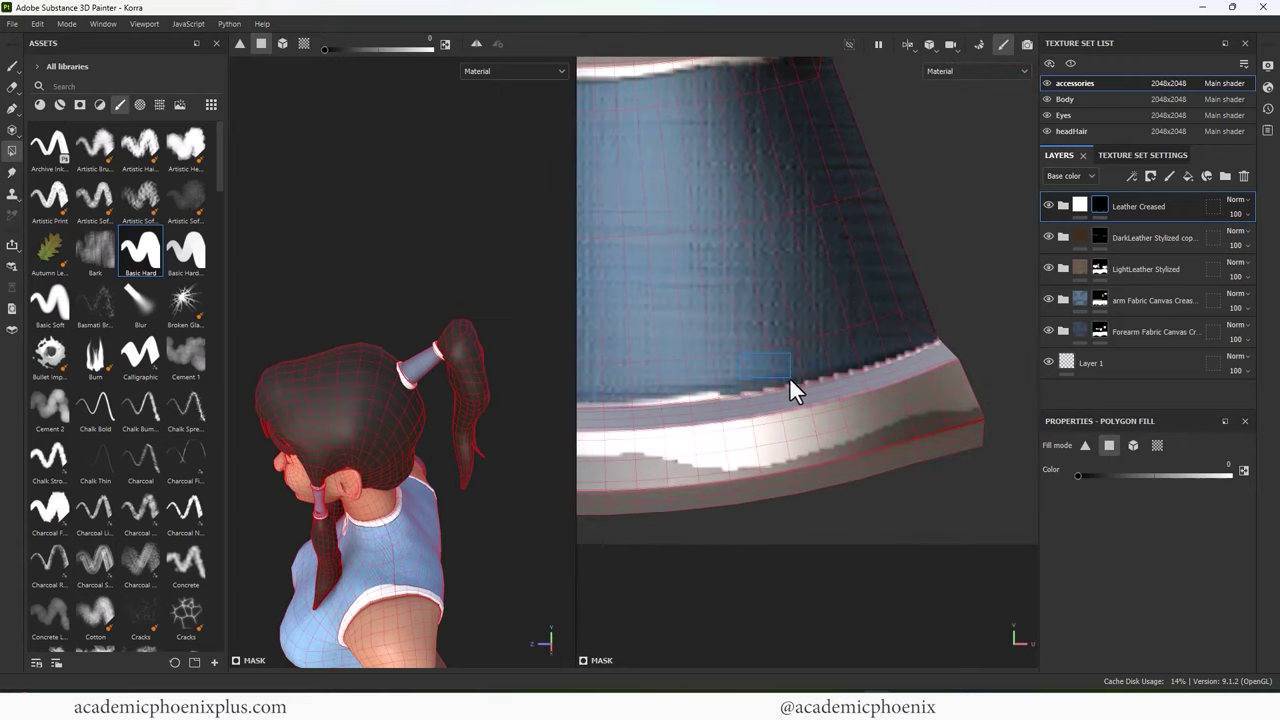
middle_drag(790, 377, 678, 334)
middle_drag(831, 360, 685, 306)
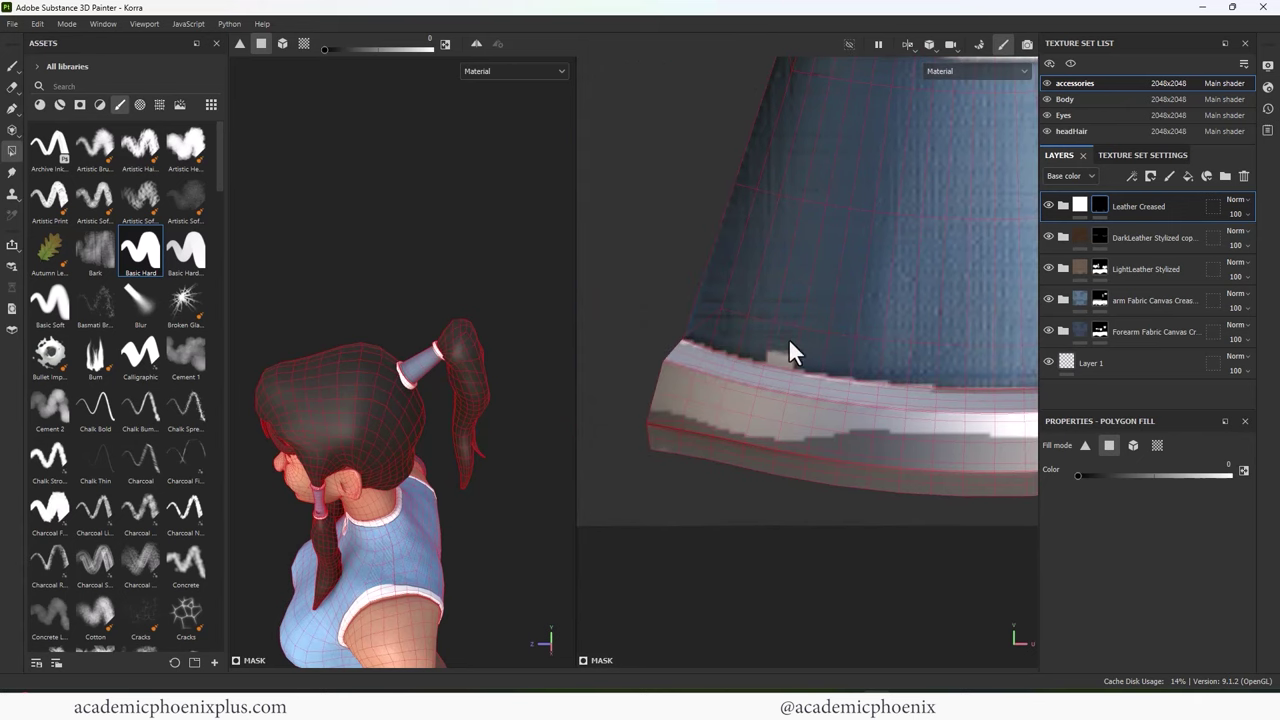
middle_drag(922, 306, 713, 316)
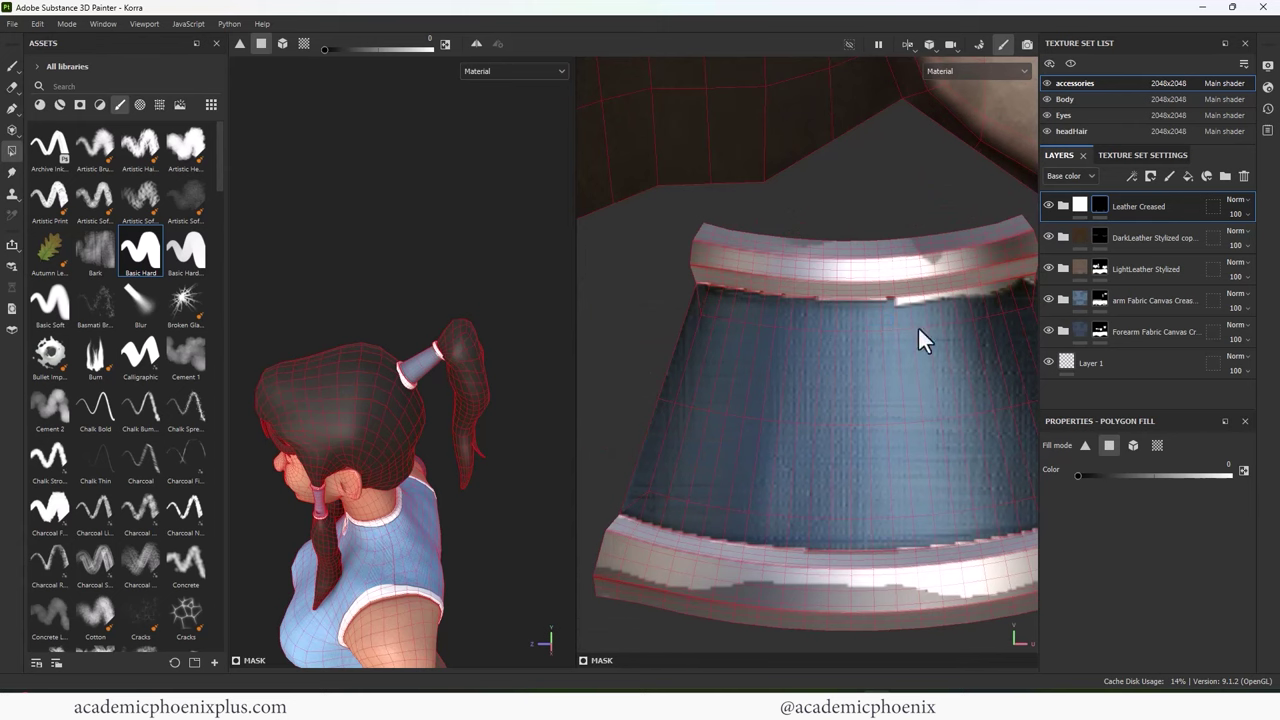
middle_drag(964, 326, 848, 341)
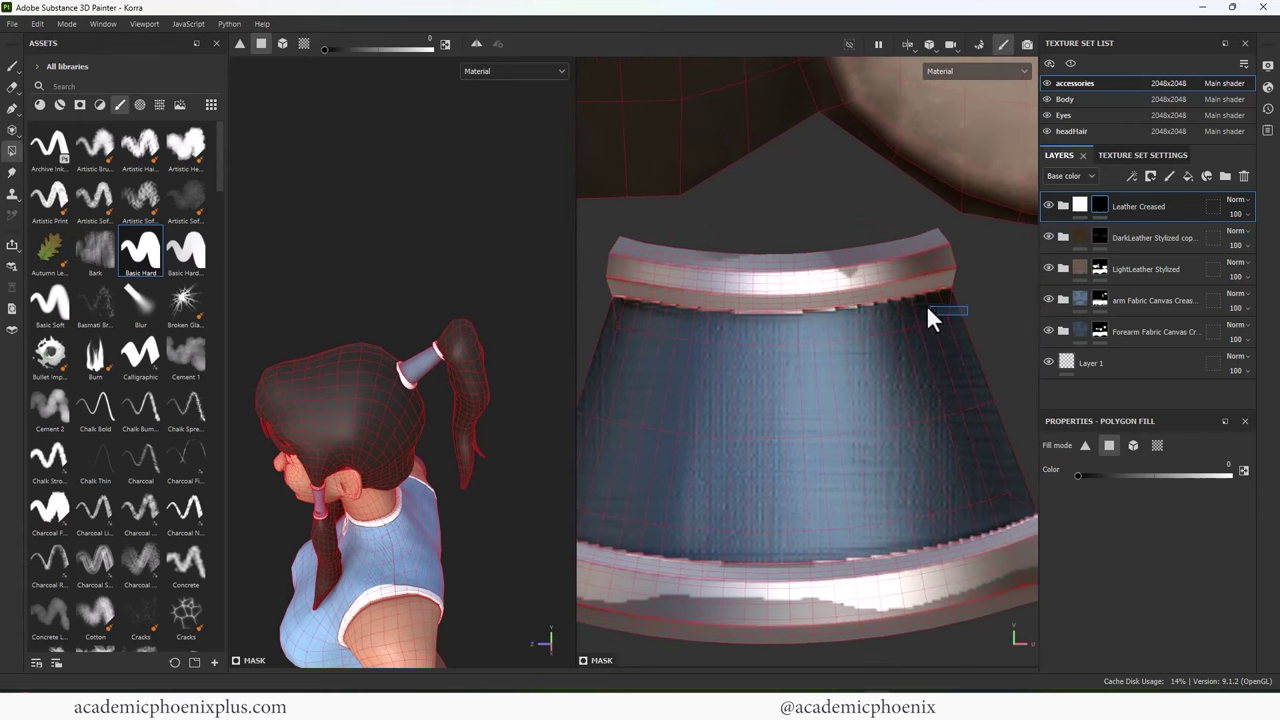
Step: Dab white paint on the elbow end of the forearm wrap and locate the mark on its UV island
scroll(921, 327, down, 5)
mouse_move(428, 234)
alt+mouse_down()
mouse_move(437, 263)
mouse_move(470, 258)
alt+mouse_up()
alt+middle_drag(450, 590, 430, 320)
key(1)
alt+drag(430, 335, 464, 338)
scroll(805, 290, down, 5)
alt+middle_drag(802, 244, 752, 310)
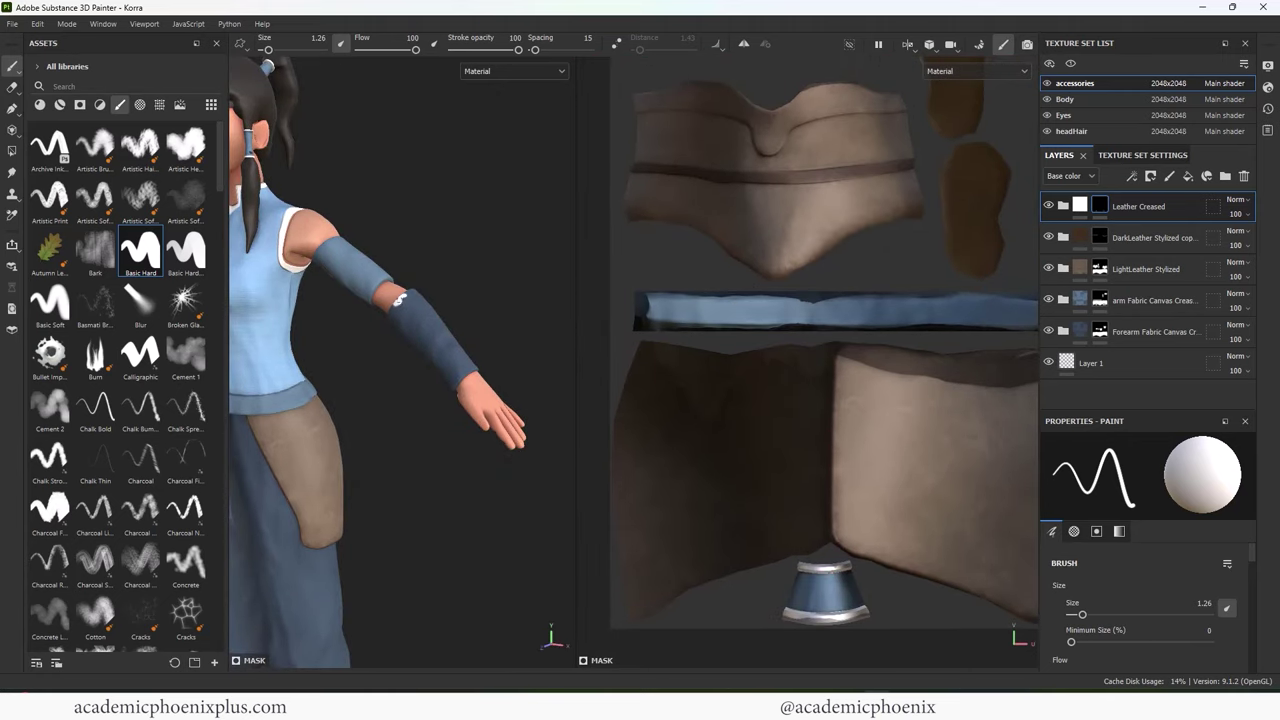
alt+right_drag(816, 287, 808, 216)
mouse_move(808, 216)
alt+middle_down()
mouse_move(800, 240)
mouse_move(582, 282)
alt+middle_up()
alt+right_drag(848, 226, 858, 272)
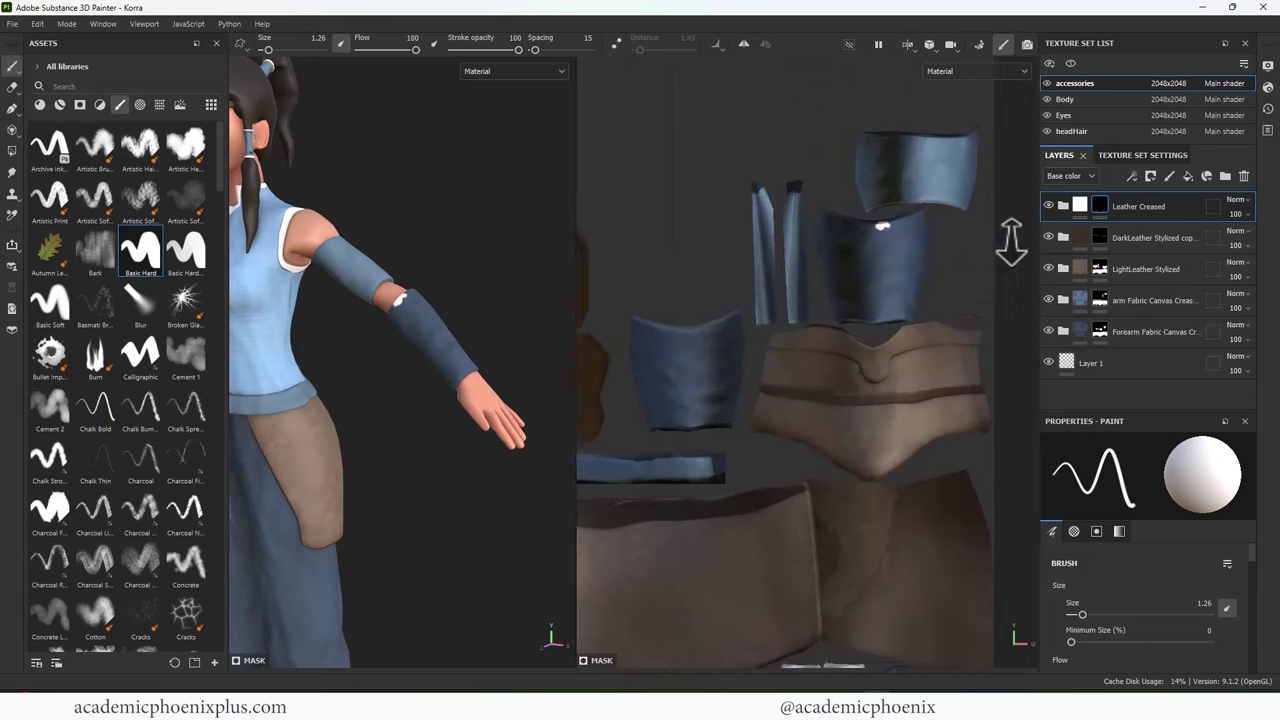
alt+middle_drag(884, 224, 779, 281)
alt+right_drag(779, 281, 796, 330)
alt+middle_drag(350, 295, 555, 305)
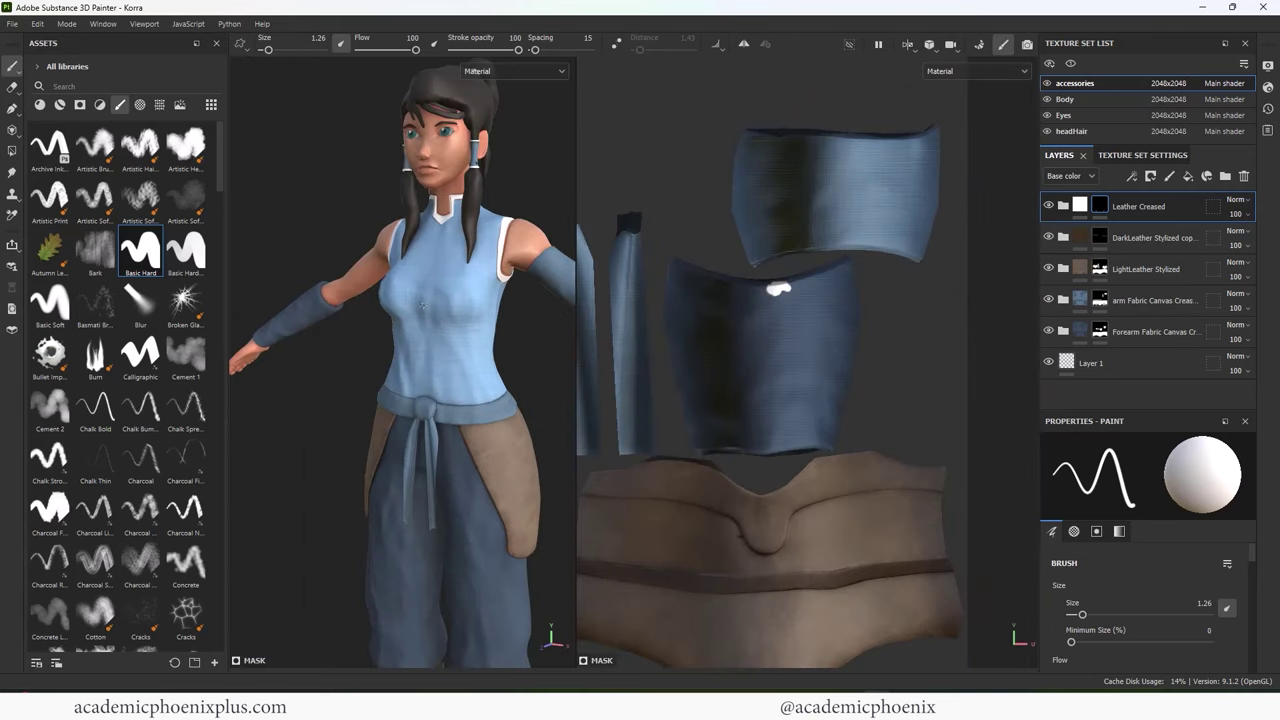
Step: Paint a white band along the elbow end of the forearm wrap's UV island at brush size 3.7
alt+right_drag(730, 350, 706, 245)
alt+middle_drag(657, 326, 648, 277)
alt+right_drag(648, 277, 698, 300)
mouse_move(698, 256)
alt+middle_down()
mouse_move(856, 297)
mouse_move(629, 366)
alt+middle_up()
alt+right_drag(640, 290, 677, 307)
alt+middle_drag(677, 307, 871, 319)
ctrl+right_drag(850, 285, 874, 285)
alt+right_drag(868, 276, 884, 290)
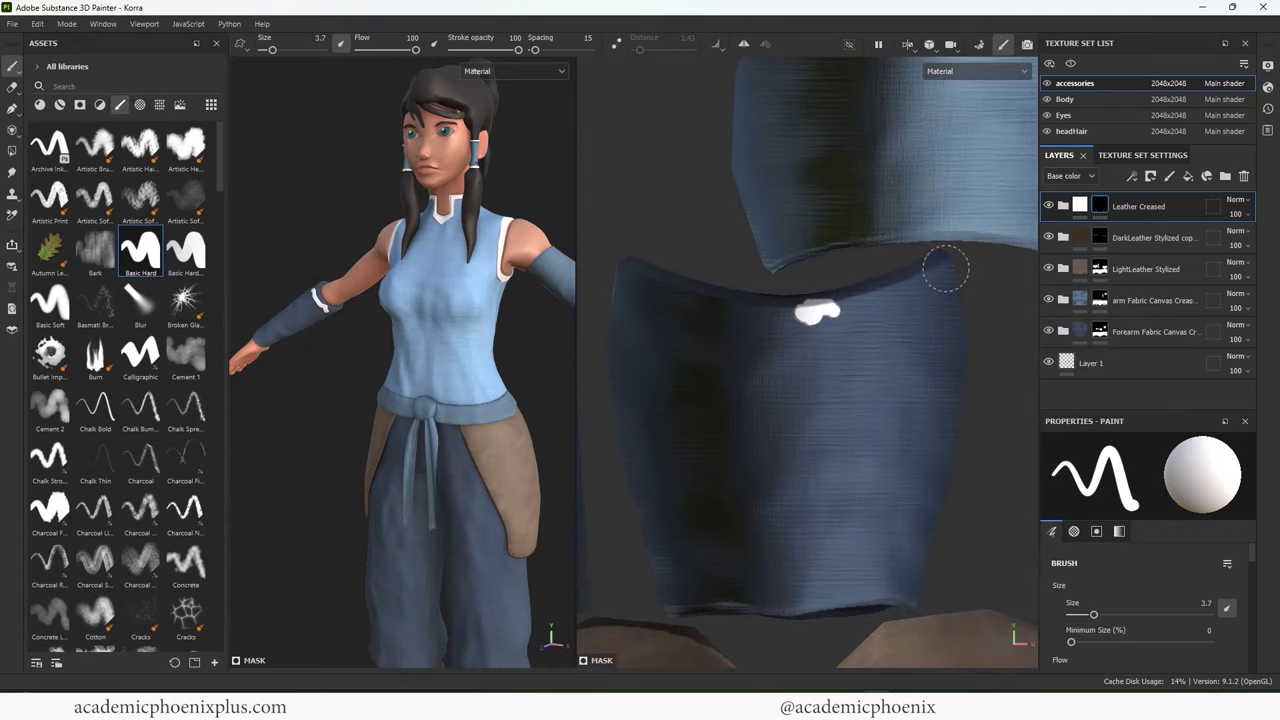
mouse_move(945, 268)
mouse_down()
mouse_move(866, 300)
mouse_move(740, 310)
mouse_move(650, 295)
mouse_move(612, 268)
mouse_up()
Step: Paint a matching white band along the wrist end of the forearm wrap's UV island
alt+middle_drag(486, 338, 301, 309)
alt+middle_drag(812, 452, 798, 277)
drag(655, 440, 910, 420)
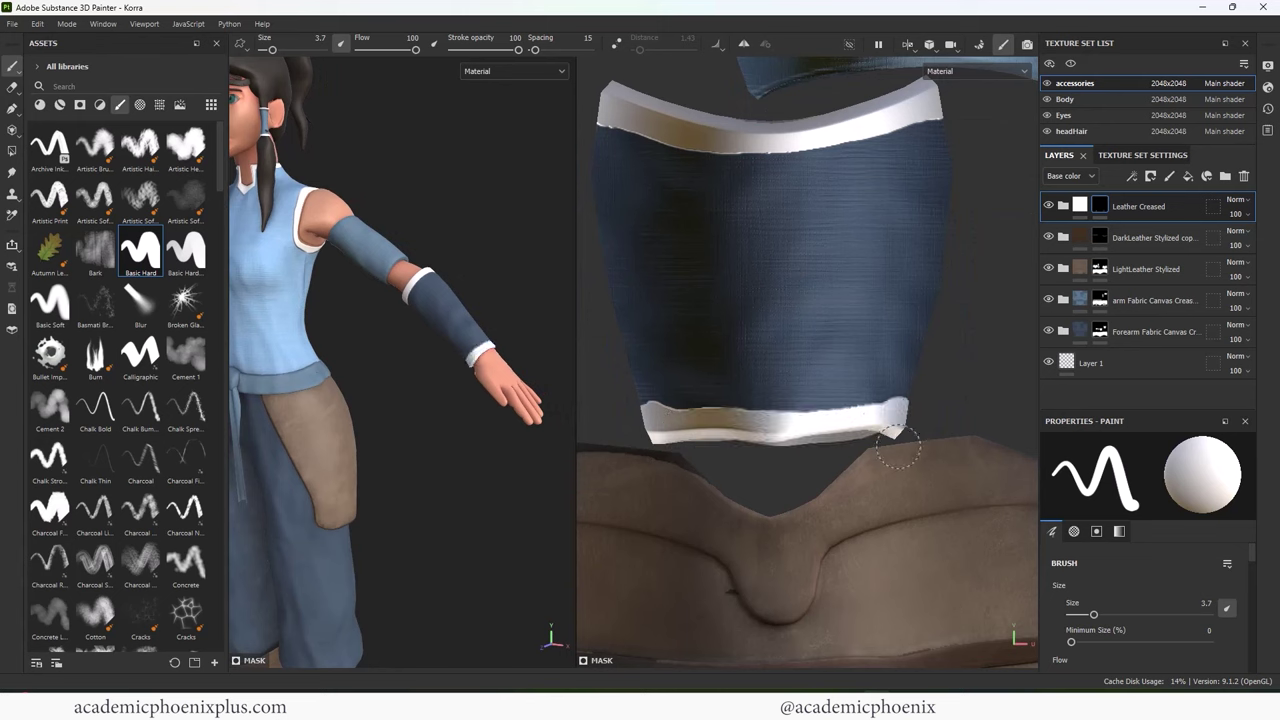
Step: Straighten the inner edge of the forearm wrap's wrist-end white band by painting black on the mask at brush size 1.75
alt+drag(444, 344, 377, 312)
alt+right_drag(377, 312, 557, 343)
middle_drag(557, 343, 486, 314)
scroll(409, 331, up, 5)
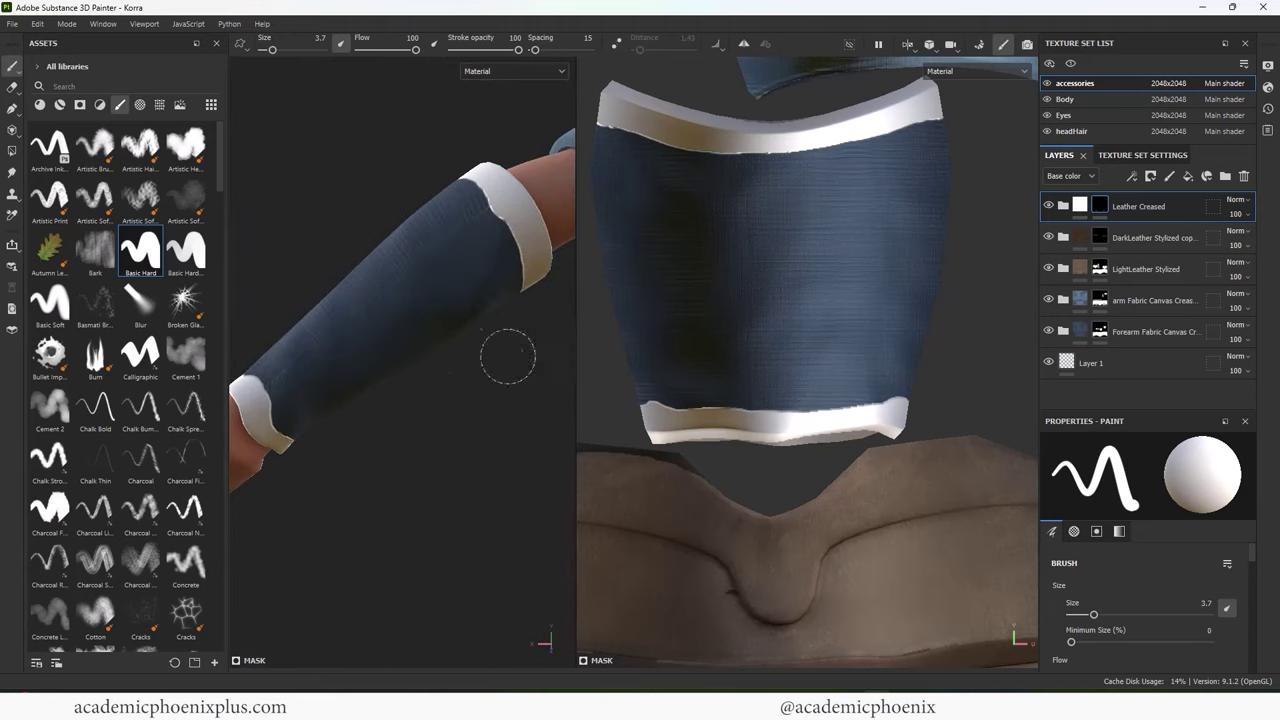
alt+middle_drag(508, 356, 502, 396)
key(x)
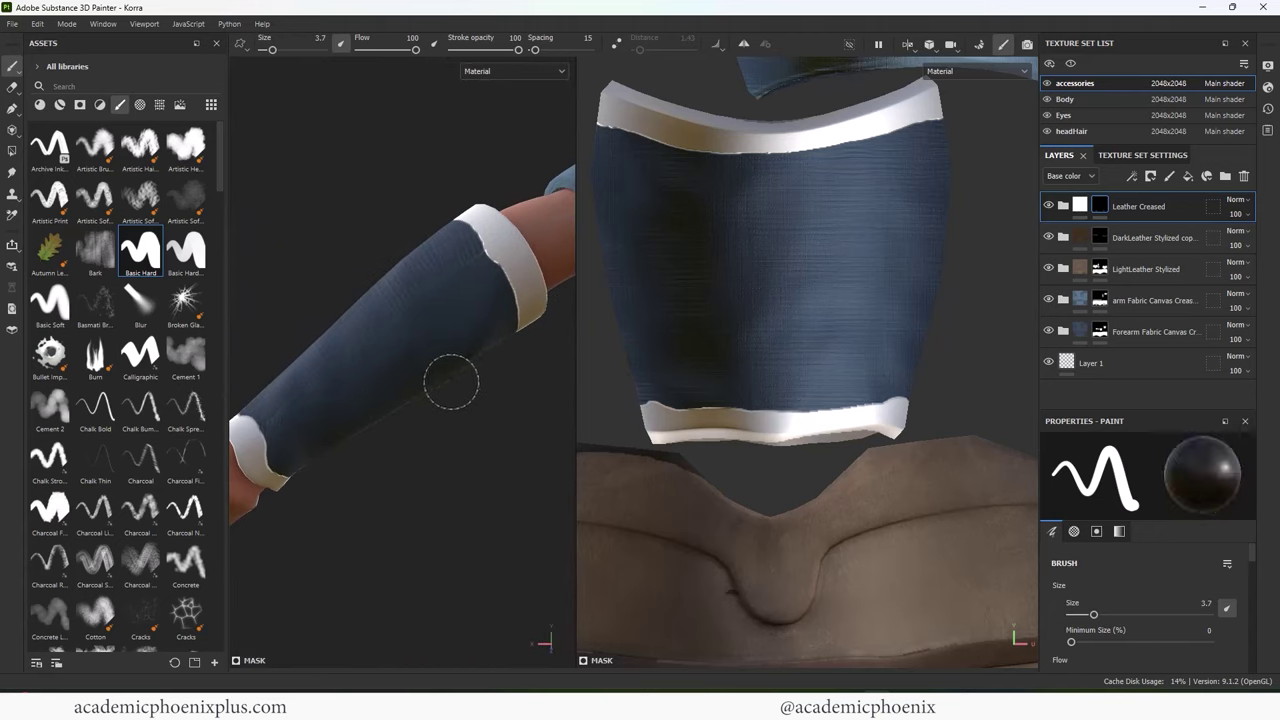
key(bracketleft)
key(bracketleft)
key(bracketleft)
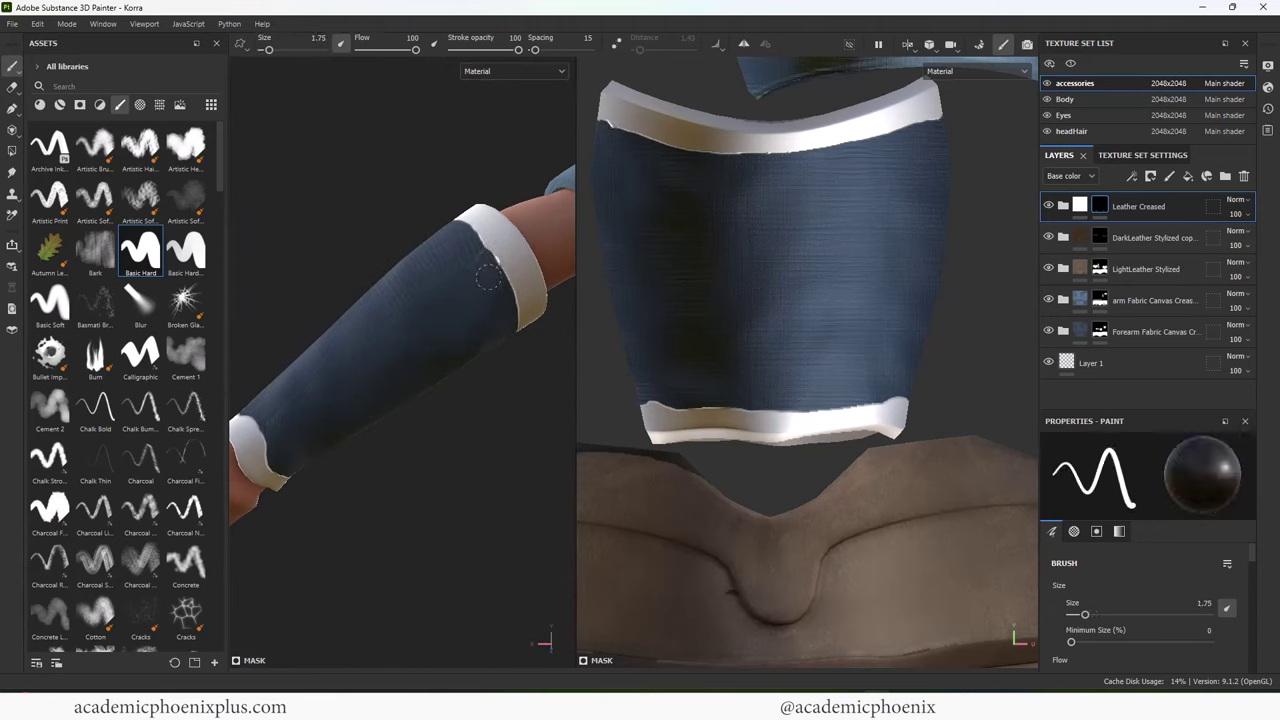
alt+drag(488, 280, 336, 388)
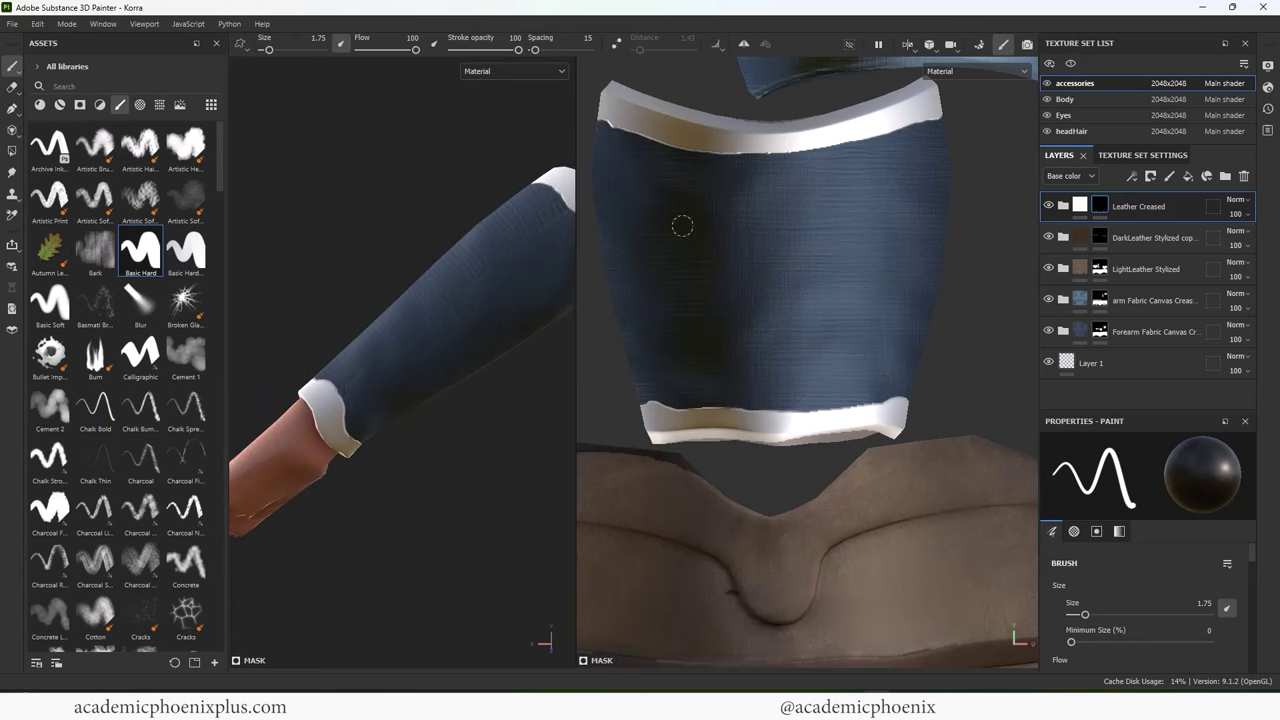
alt+drag(677, 217, 702, 216)
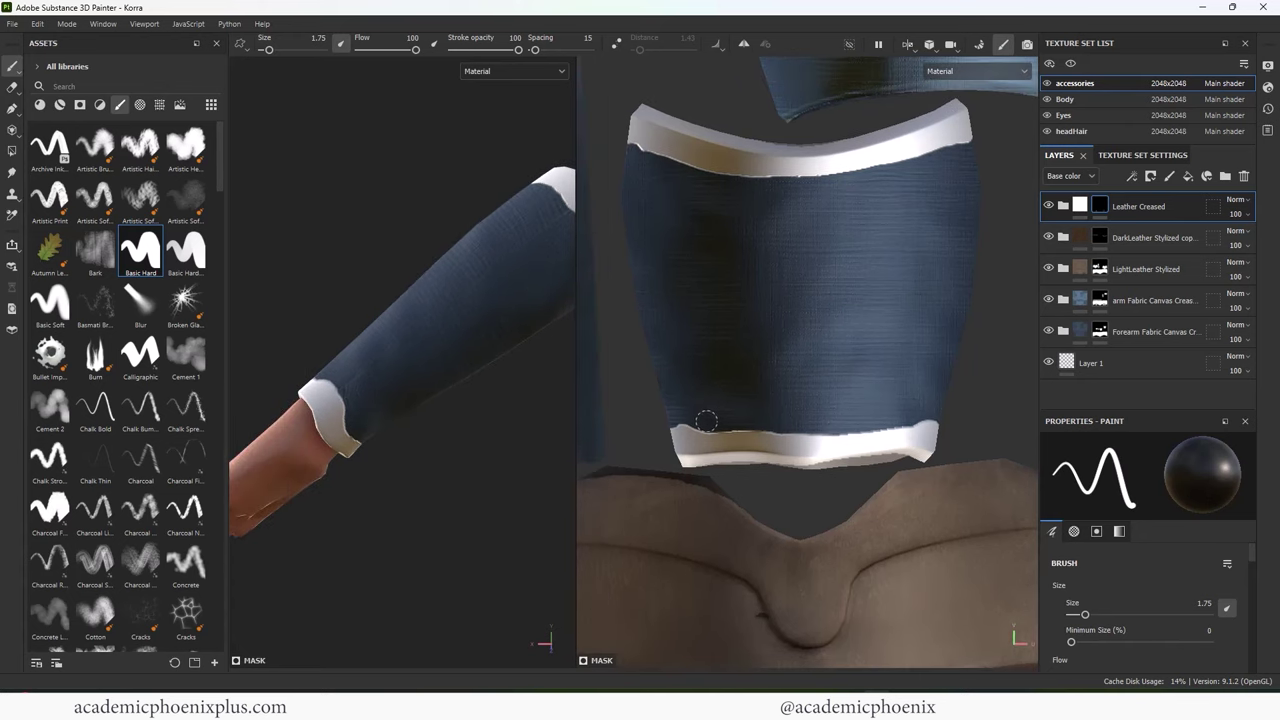
drag(708, 421, 658, 424)
drag(929, 414, 964, 419)
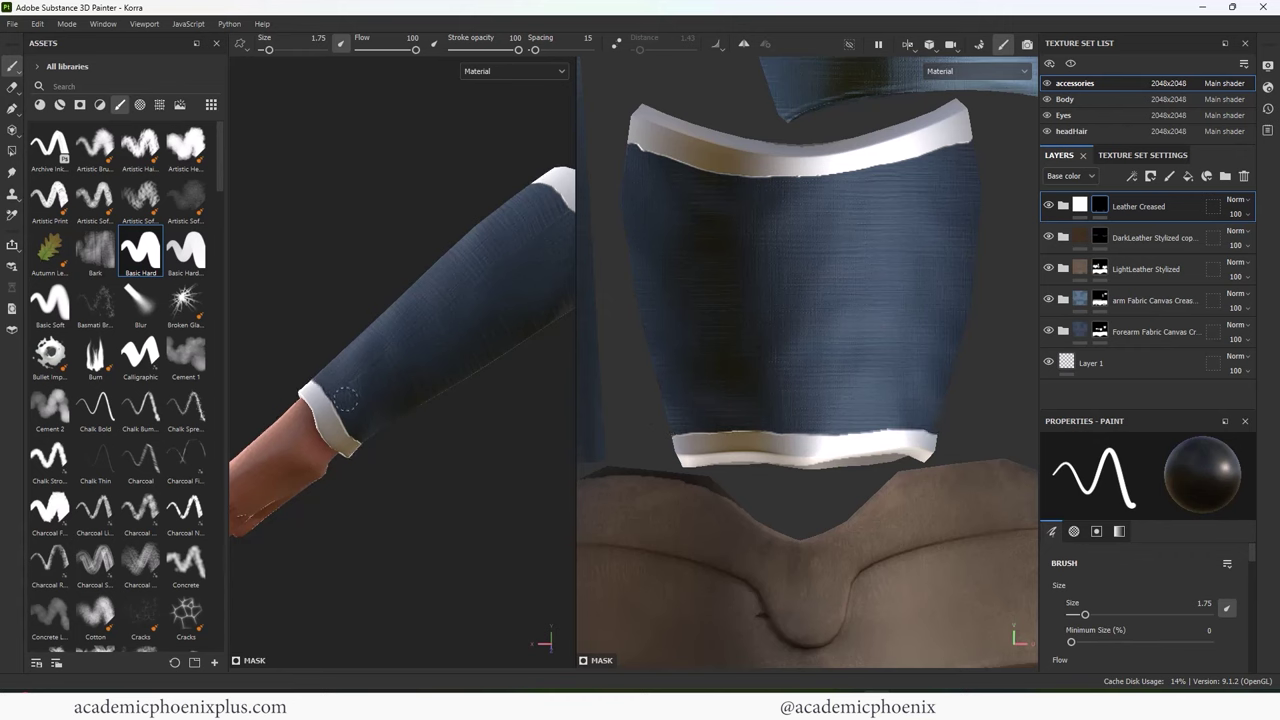
Step: Mark the other forearm wrap and paint a white band along the elbow end of its UV island at brush size 1.75
alt+right_drag(448, 405, 426, 383)
alt+drag(426, 383, 486, 451)
alt+right_drag(486, 451, 290, 270)
alt+drag(340, 370, 470, 375)
alt+middle_drag(821, 107, 1083, 246)
alt+middle_drag(766, 311, 894, 166)
alt+middle_drag(709, 433, 857, 171)
mouse_move(790, 221)
alt+middle_down()
mouse_move(831, 260)
mouse_move(800, 264)
alt+middle_up()
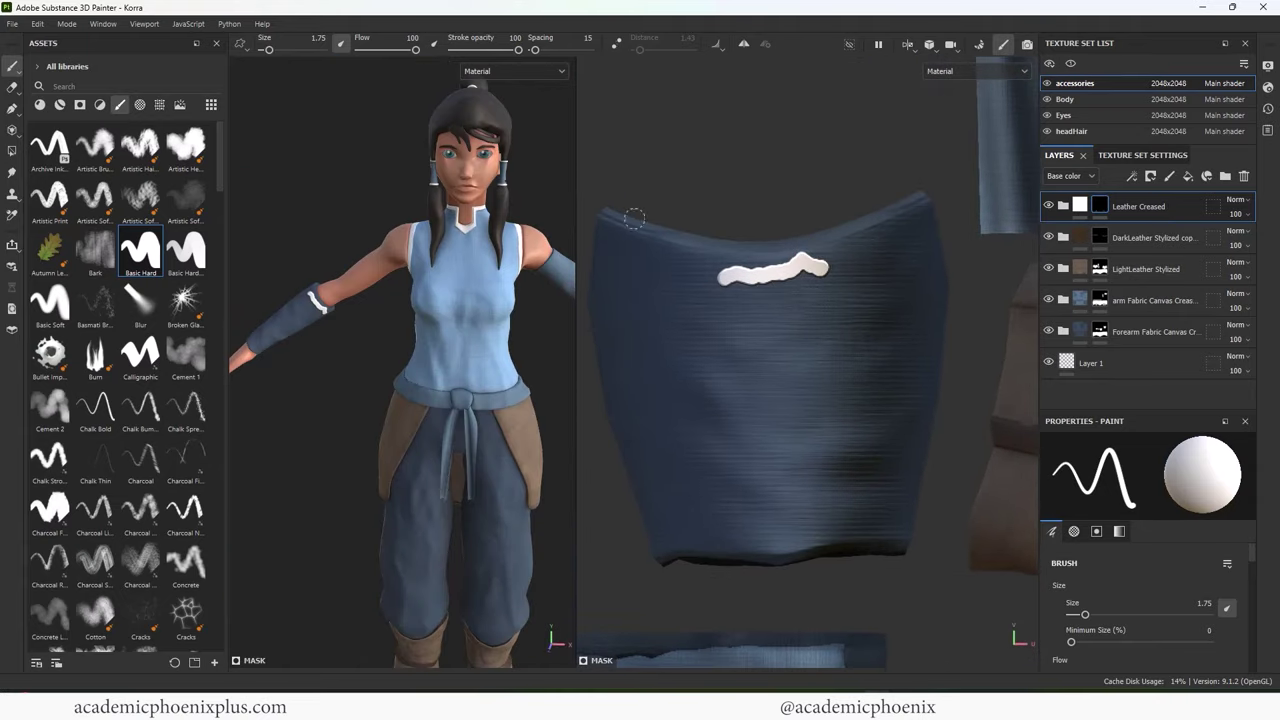
mouse_move(602, 212)
mouse_down()
mouse_move(690, 238)
mouse_move(920, 198)
mouse_move(752, 258)
mouse_move(604, 230)
mouse_move(740, 262)
mouse_move(907, 226)
mouse_up()
Step: Smooth the inner edge of that elbow-end band with black strokes, and touch it up with Lazy Mouse turned on
key(x)
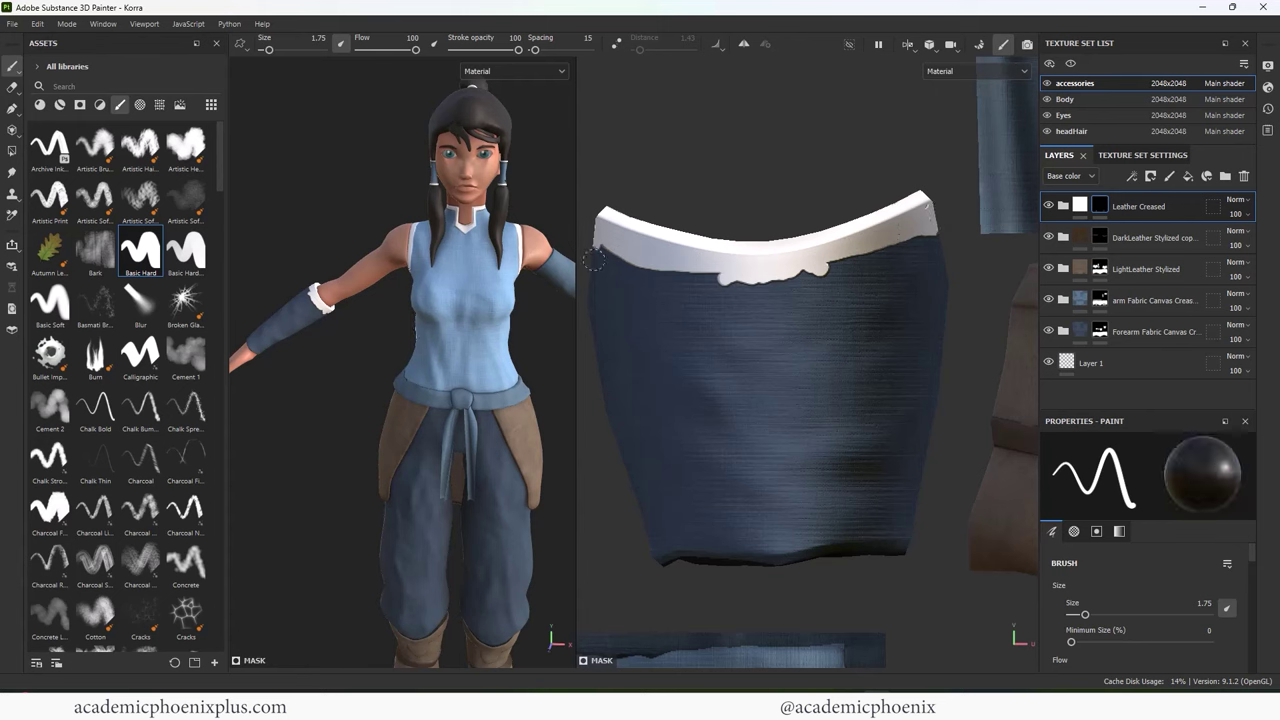
mouse_move(597, 259)
mouse_down()
mouse_move(760, 272)
mouse_move(921, 253)
mouse_move(740, 280)
mouse_up()
drag(585, 242, 705, 279)
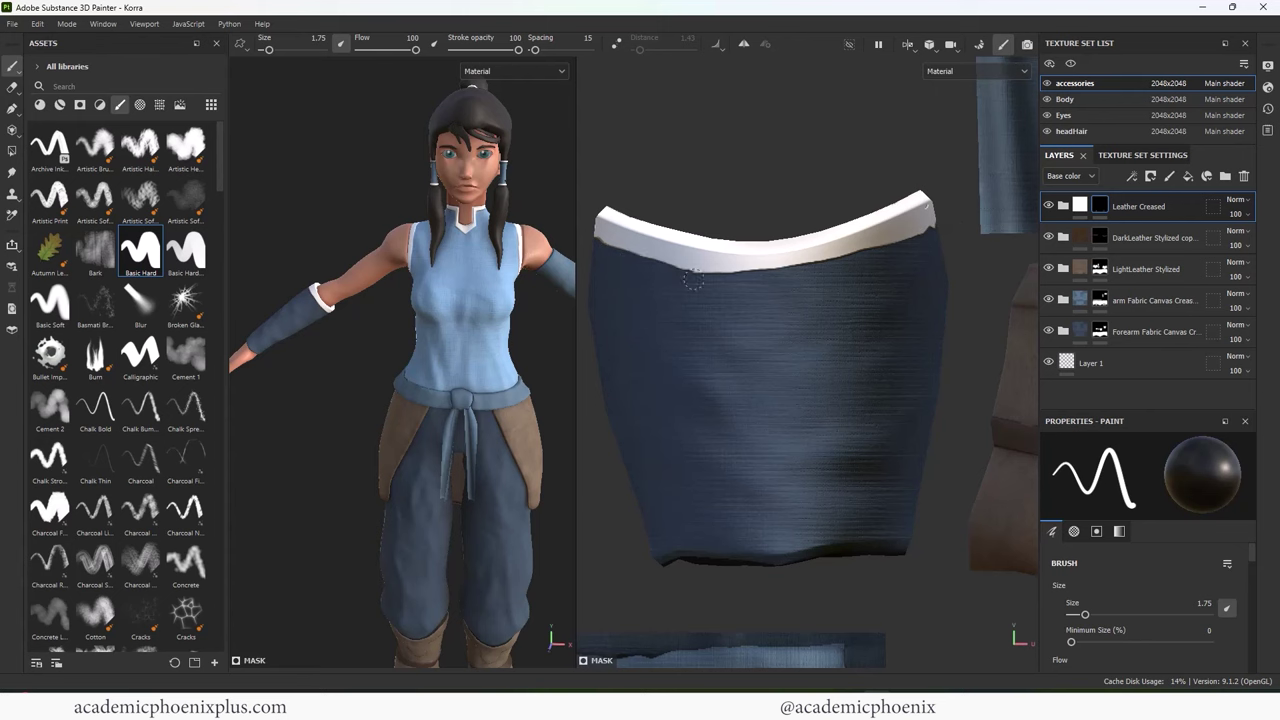
drag(875, 268, 620, 270)
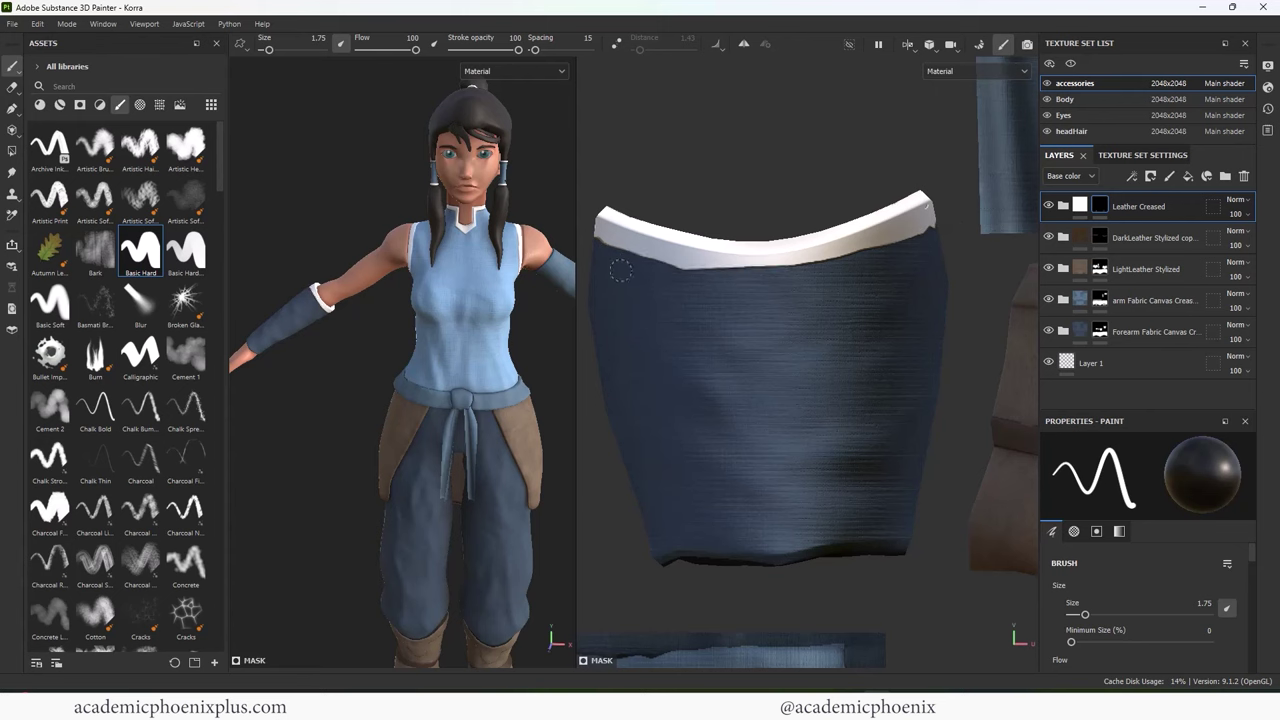
click(616, 43)
mouse_move(632, 243)
mouse_down()
mouse_move(745, 262)
mouse_move(850, 250)
mouse_move(945, 208)
mouse_move(815, 252)
mouse_move(700, 262)
mouse_move(608, 240)
mouse_up()
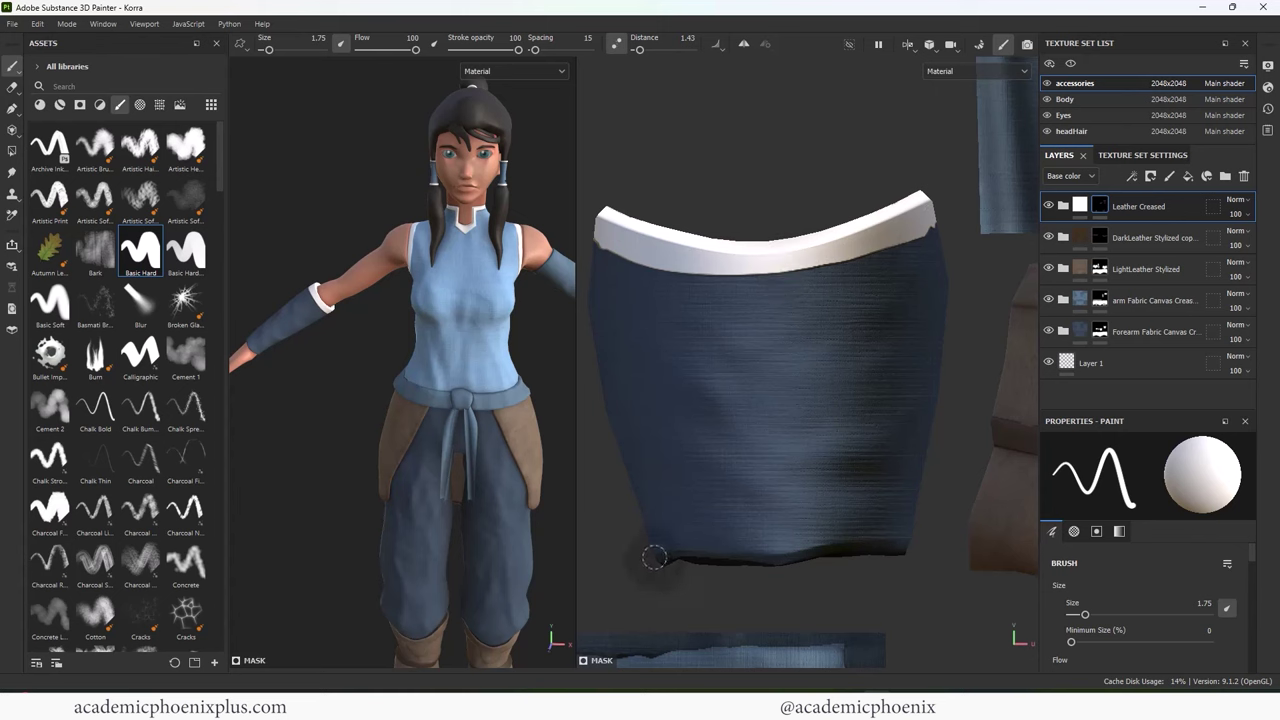
Step: Paint a white band along the wrist end of the same wrap's UV island and even its edge with Lazy Mouse turned off
mouse_move(655, 553)
mouse_down()
mouse_move(933, 545)
mouse_move(892, 542)
mouse_move(928, 530)
mouse_move(864, 525)
mouse_up()
key(x)
key(x)
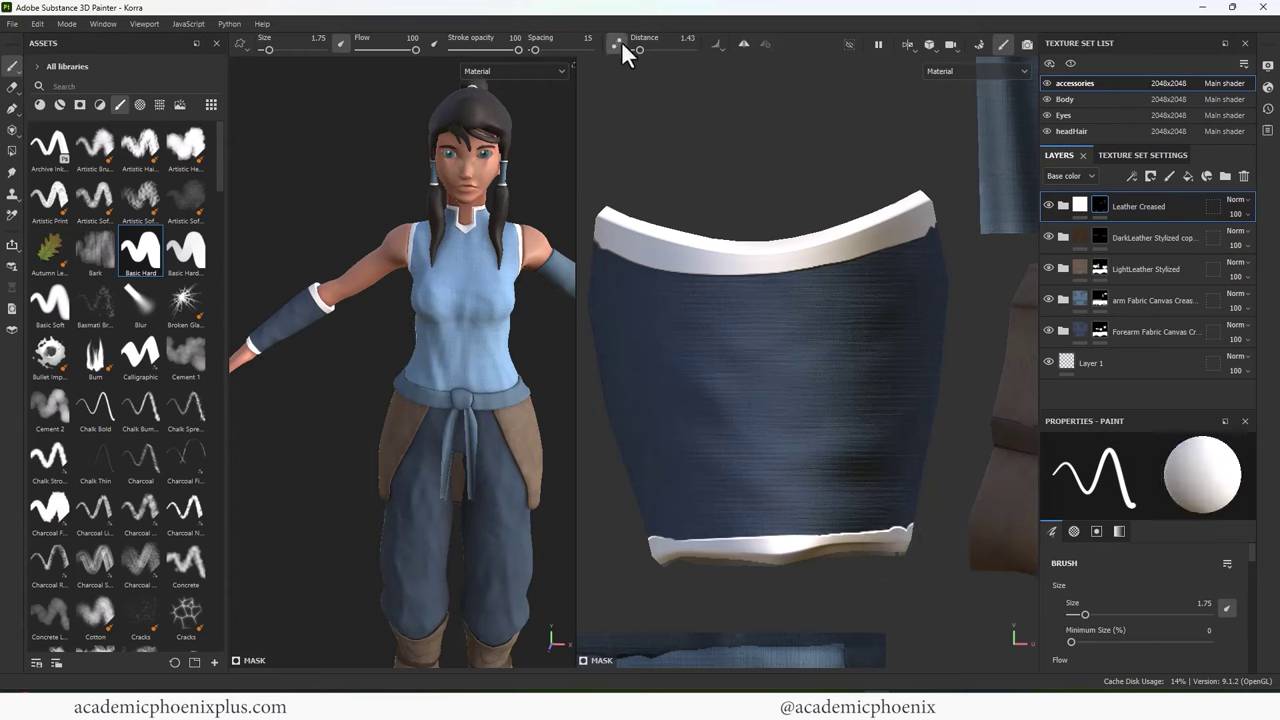
click(617, 44)
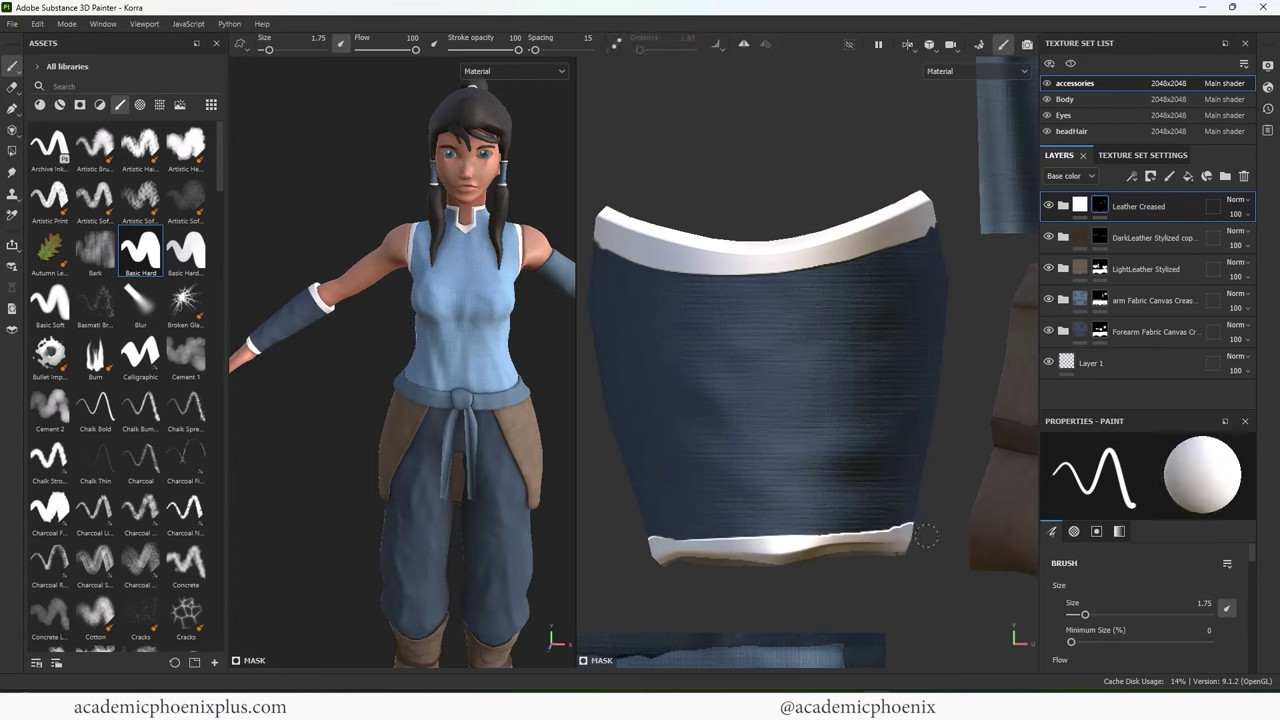
drag(927, 535, 648, 543)
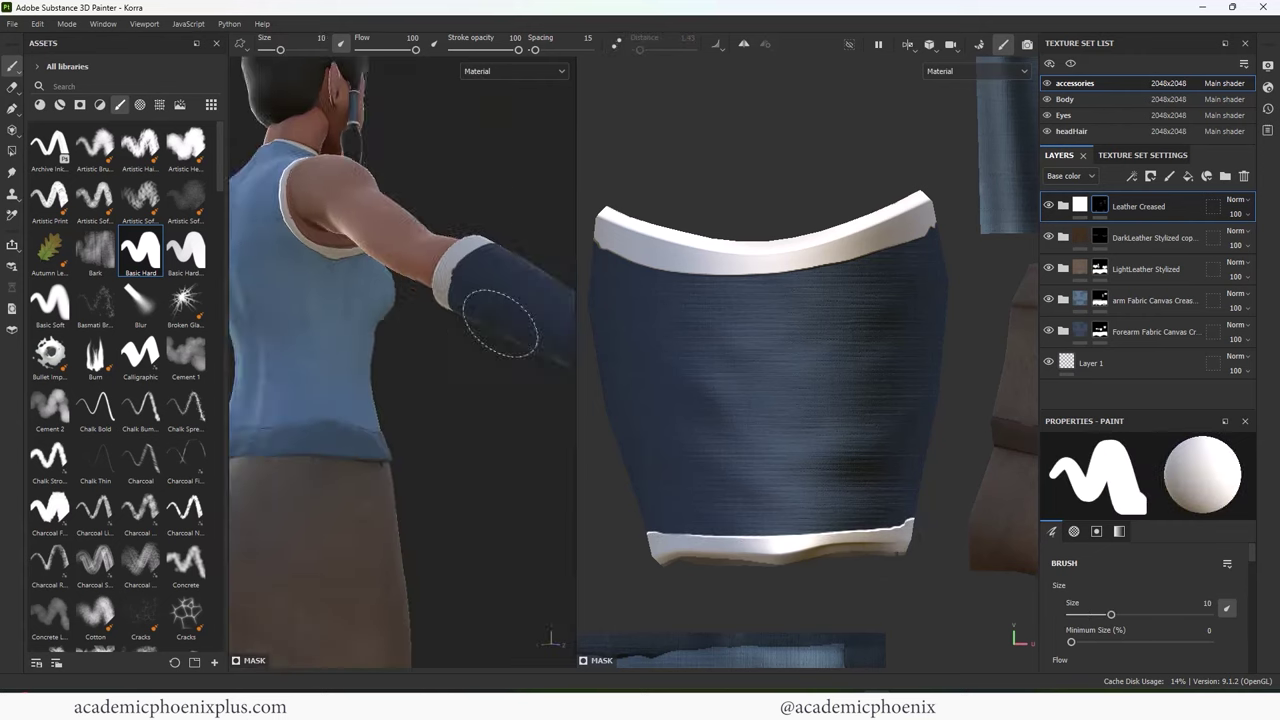
Step: Trim the edge of the wrist-end band in black on the 3D arm at brush size 1.35
mouse_move(500, 323)
alt+middle_down()
mouse_move(432, 373)
mouse_move(440, 343)
alt+middle_up()
mouse_move(440, 343)
alt+right_down()
mouse_move(546, 346)
mouse_move(500, 348)
alt+right_up()
key(x)
drag(512, 398, 497, 419)
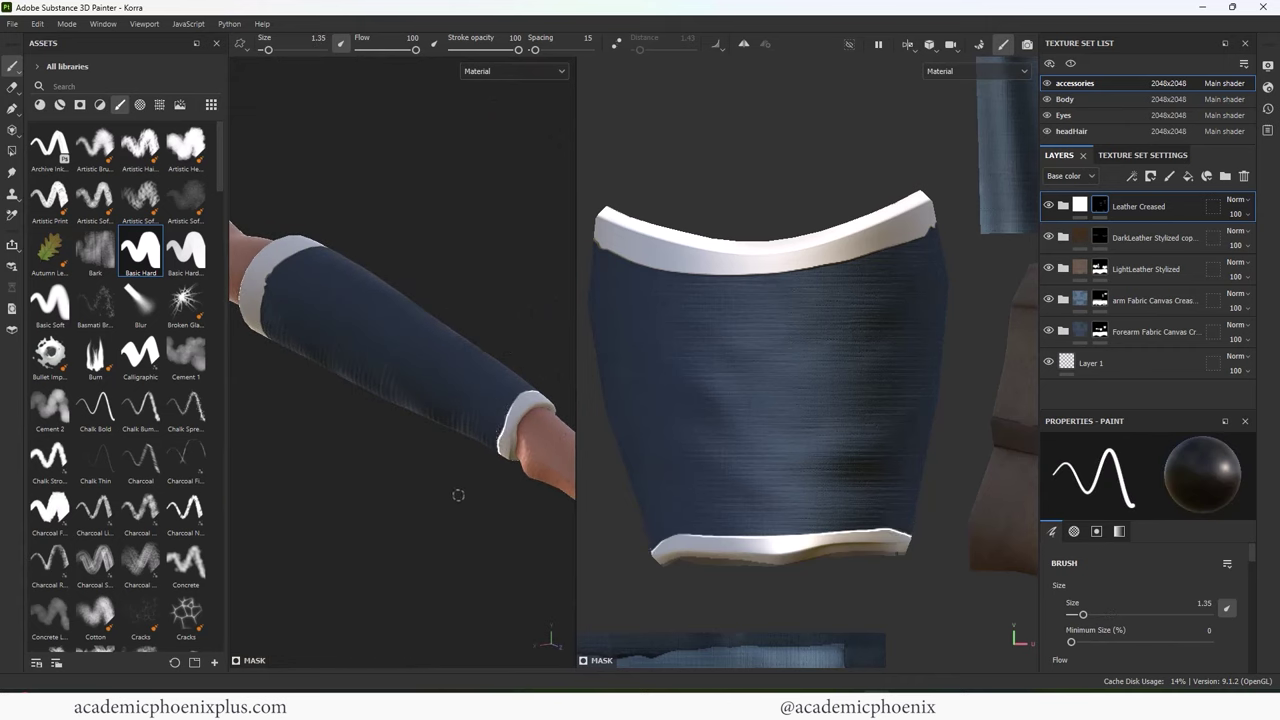
alt+middle_drag(469, 443, 388, 471)
alt+drag(388, 471, 424, 442)
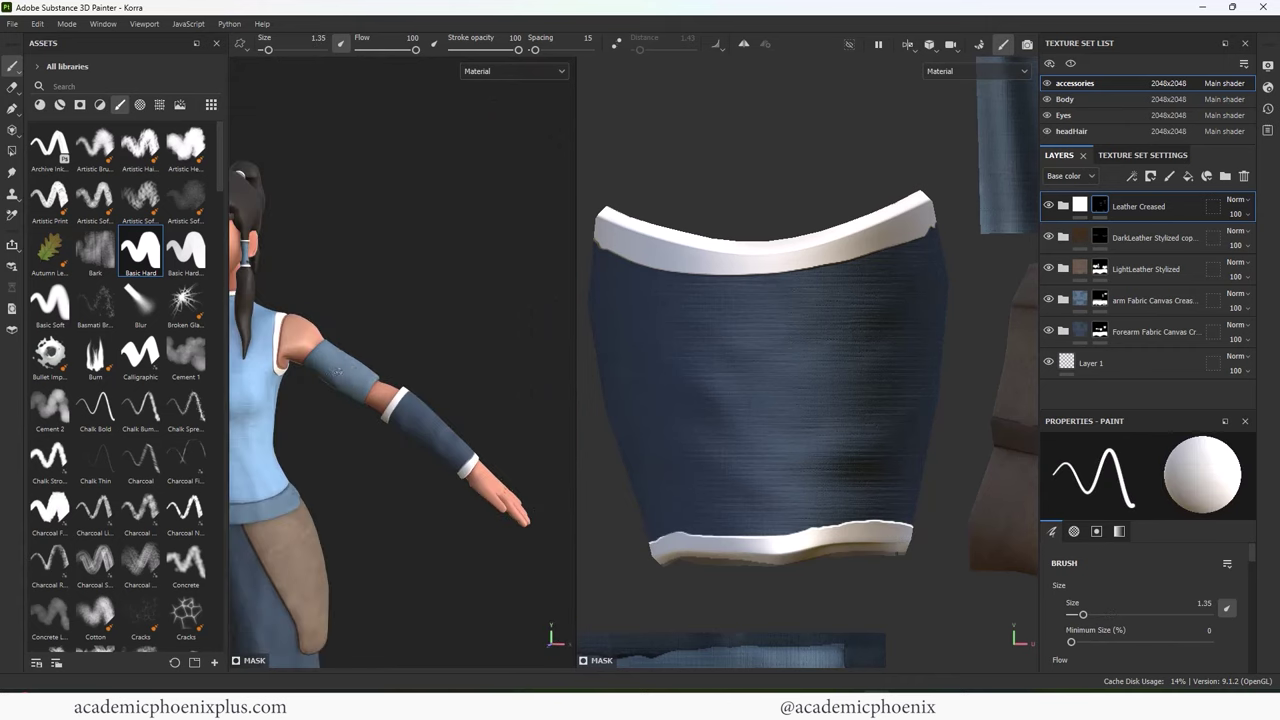
Step: Paint a white zigzag of straight strokes forming five peaks across the upper arm sleeve's UV island at brush size 1.35
alt+right_drag(440, 368, 541, 366)
alt+middle_drag(346, 350, 380, 394)
alt+right_drag(380, 394, 485, 387)
alt+right_drag(790, 320, 663, 294)
alt+middle_drag(880, 286, 635, 455)
alt+middle_drag(764, 366, 580, 417)
alt+middle_drag(845, 259, 762, 405)
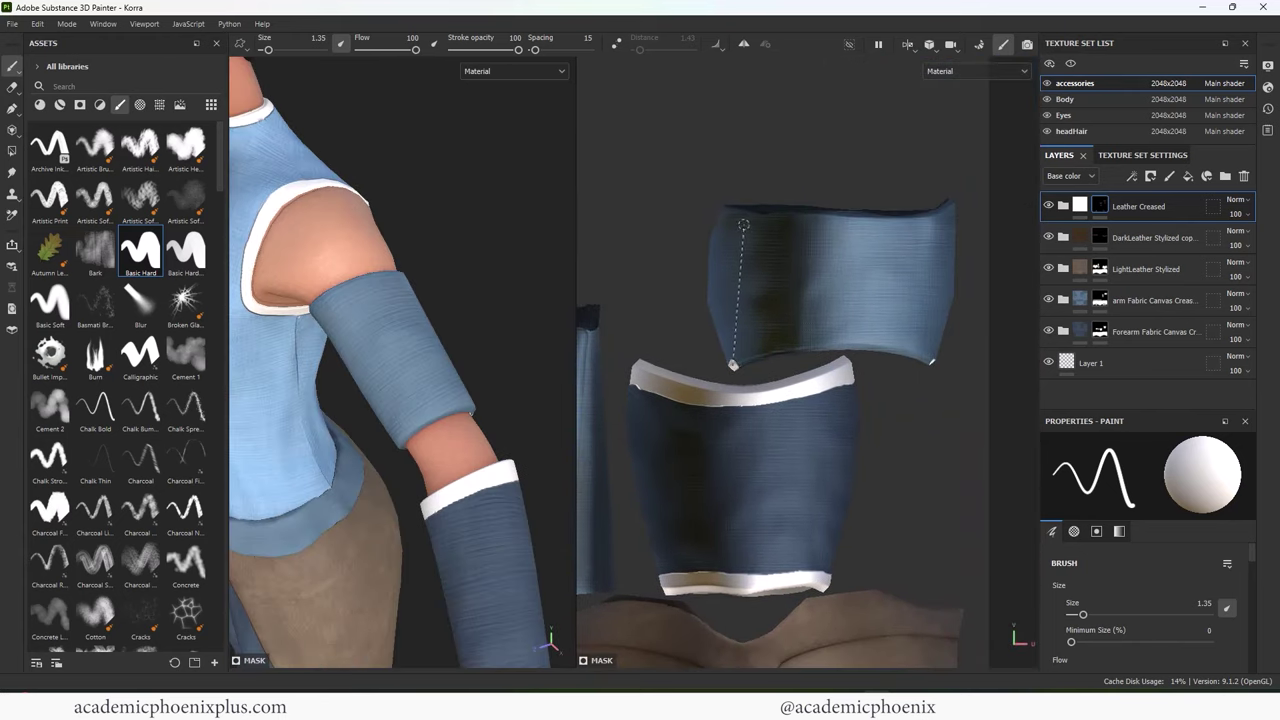
shift+click(758, 226)
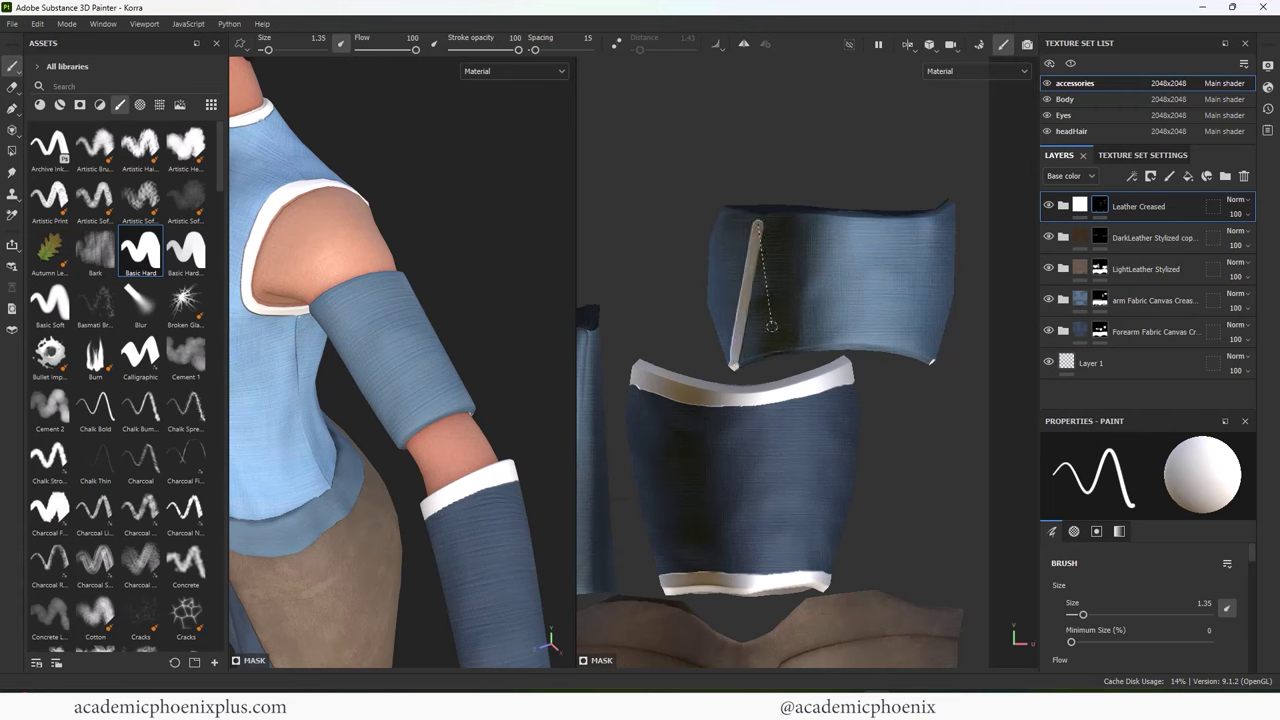
shift+click(774, 352)
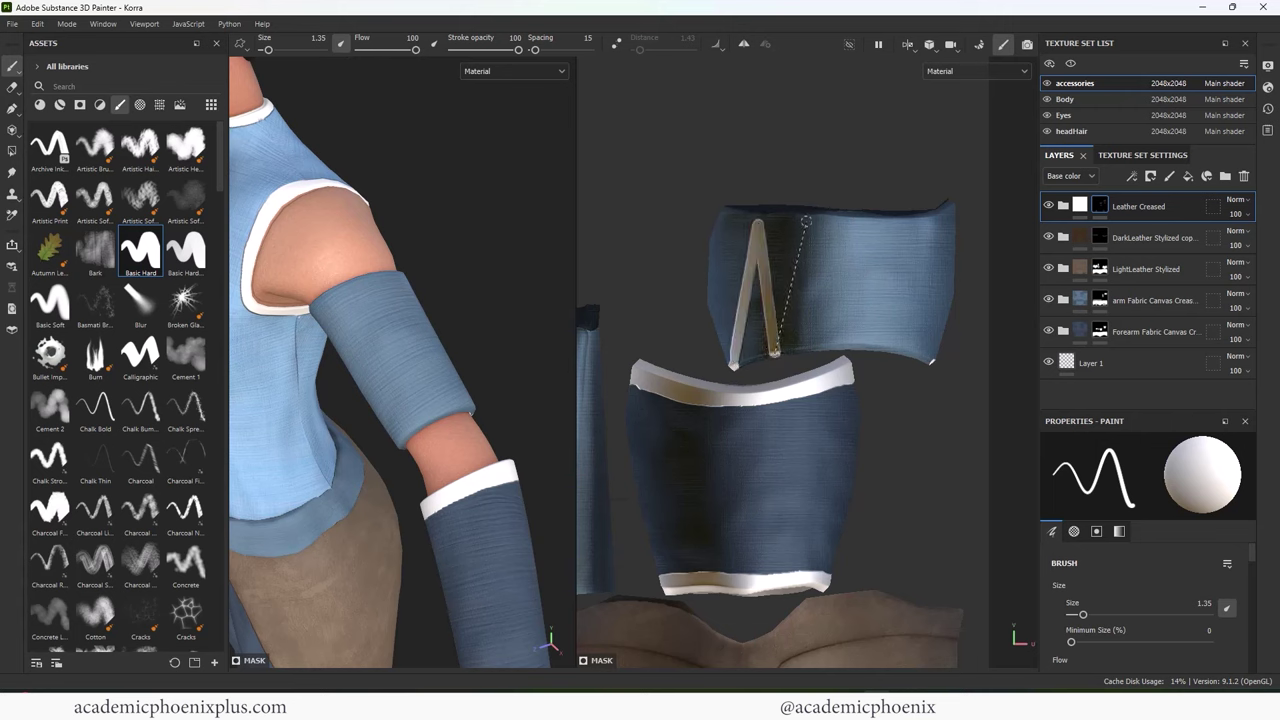
shift+click(806, 222)
shift+click(828, 350)
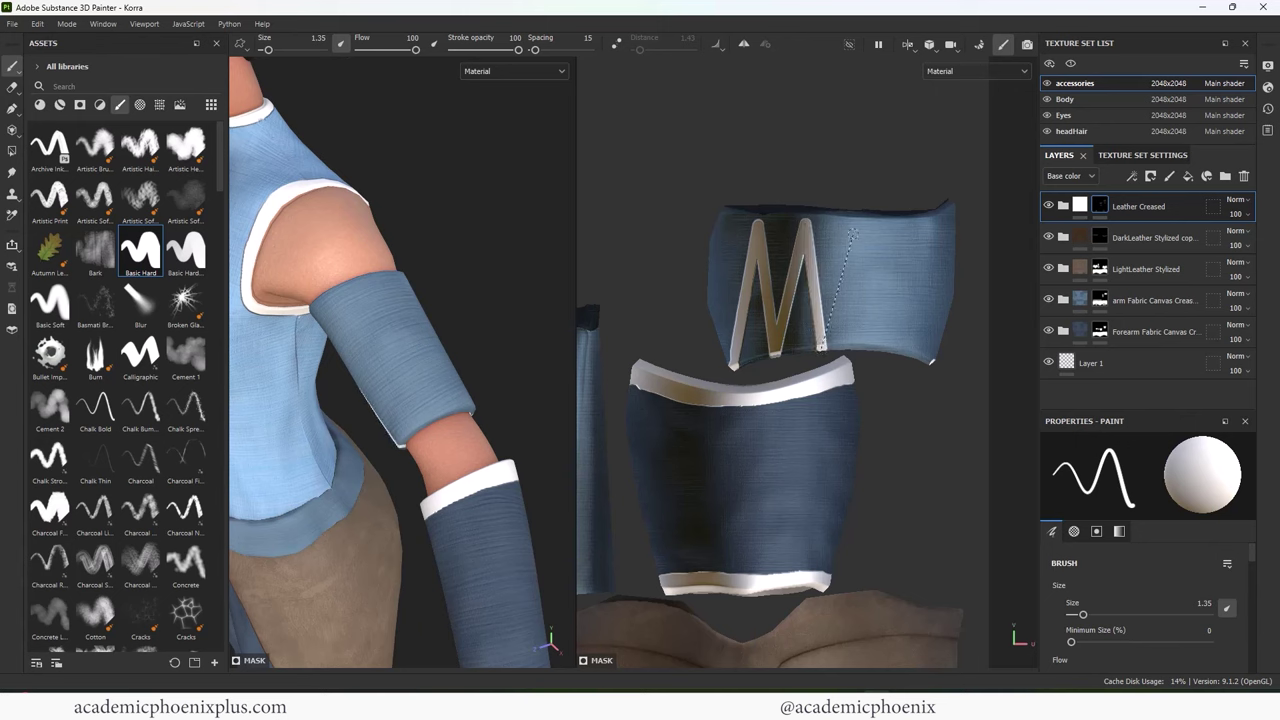
shift+click(853, 228)
shift+click(875, 350)
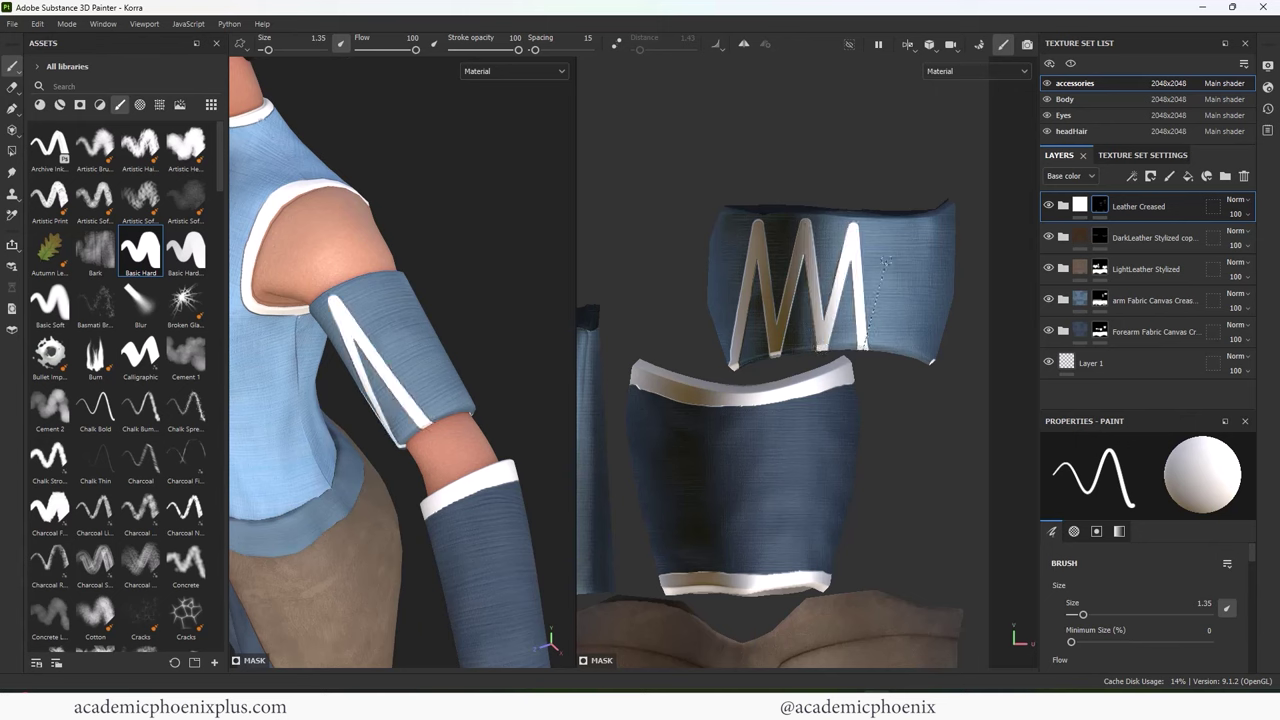
shift+click(897, 228)
shift+click(903, 352)
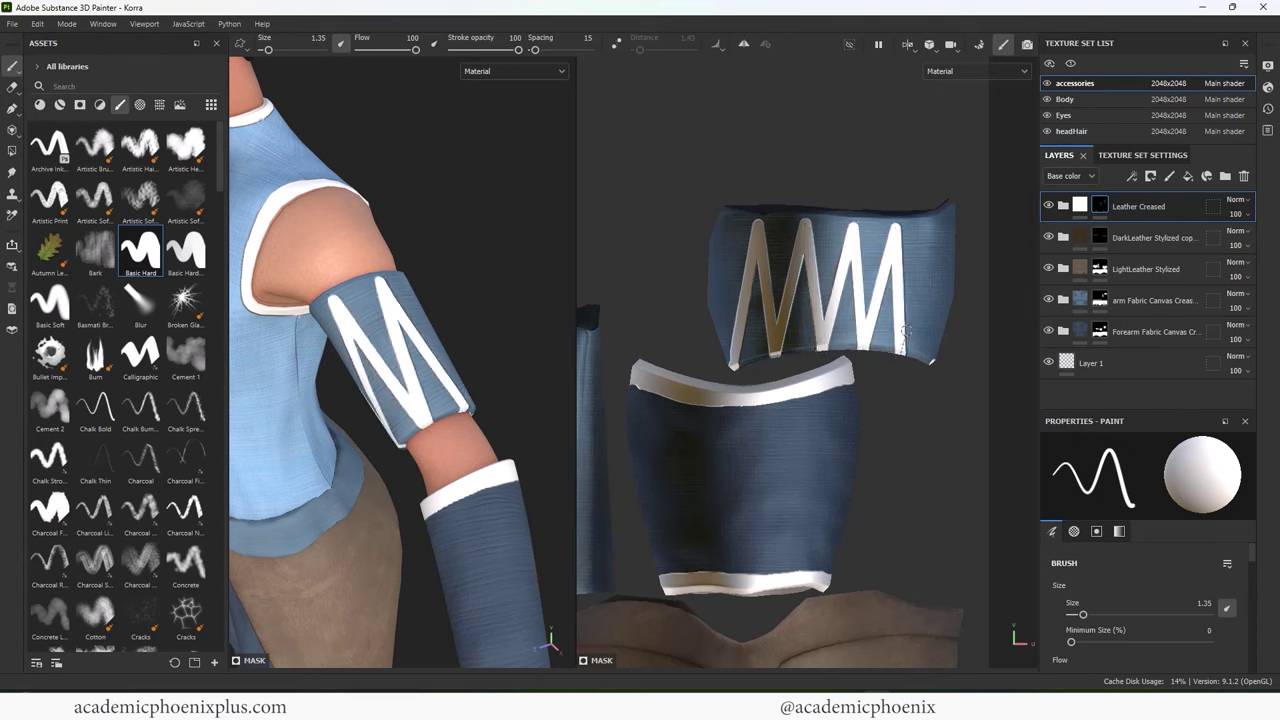
shift+click(928, 232)
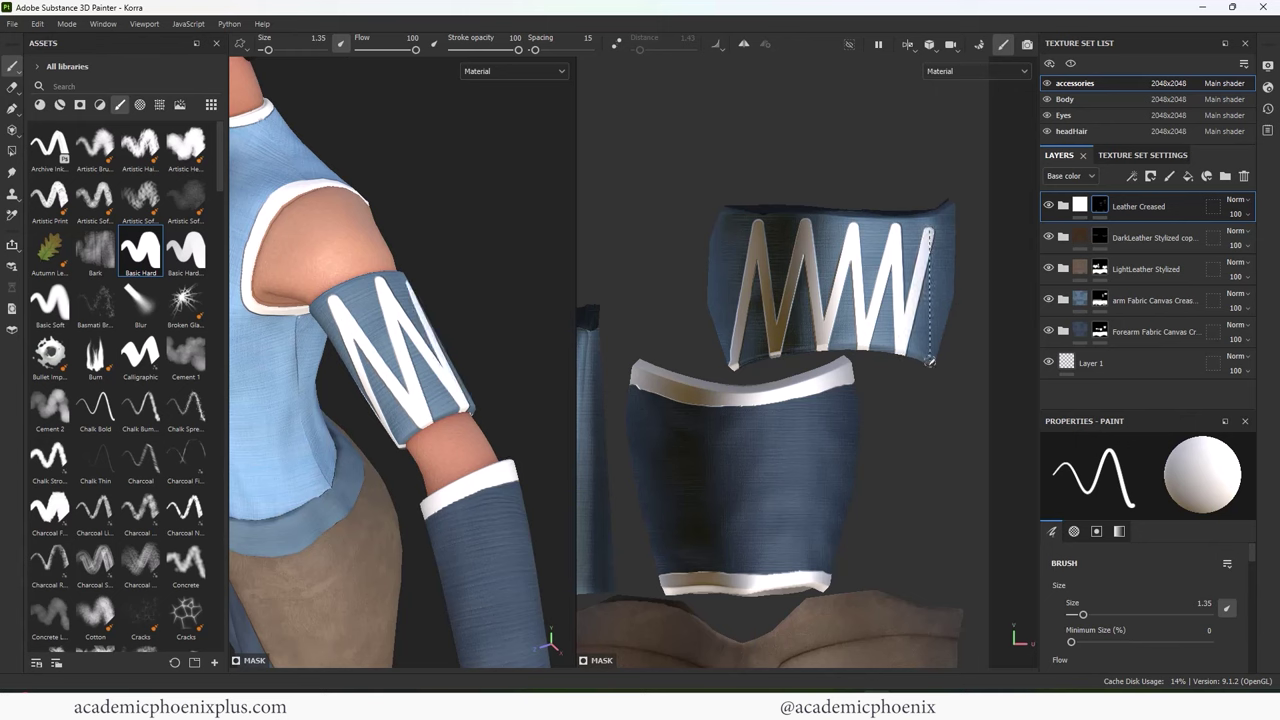
shift+click(933, 357)
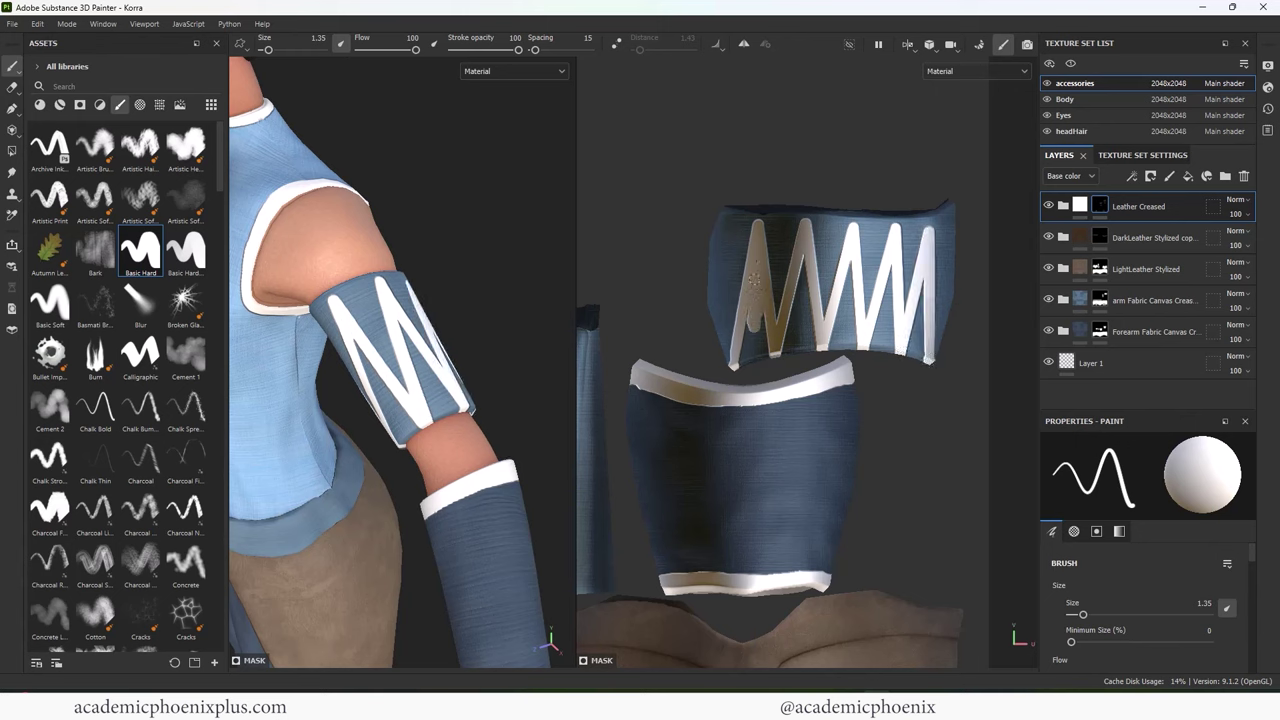
Step: Fill the zigzag's five peaks with solid white down to the sleeve's elbow-side edge
mouse_move(790, 344)
mouse_down()
mouse_move(800, 257)
mouse_move(852, 345)
mouse_move(830, 340)
mouse_up()
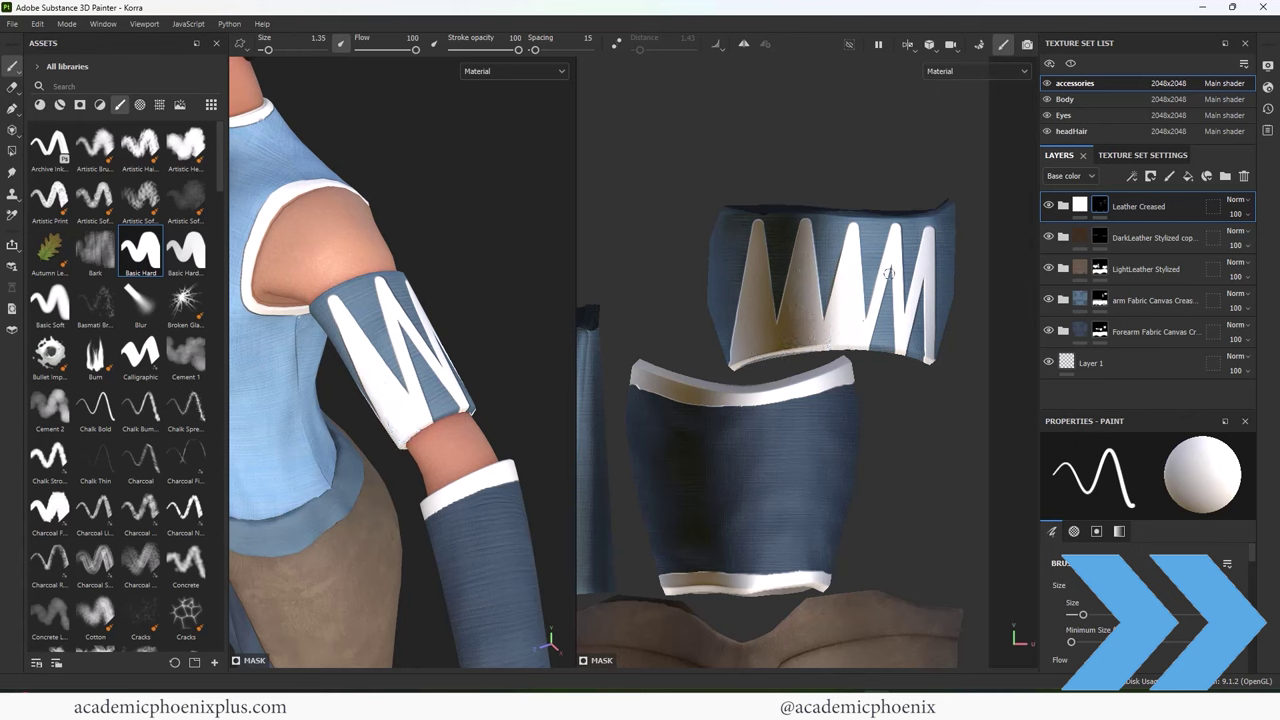
mouse_move(890, 270)
mouse_down()
mouse_move(876, 348)
mouse_move(920, 356)
mouse_move(912, 330)
mouse_move(923, 348)
mouse_up()
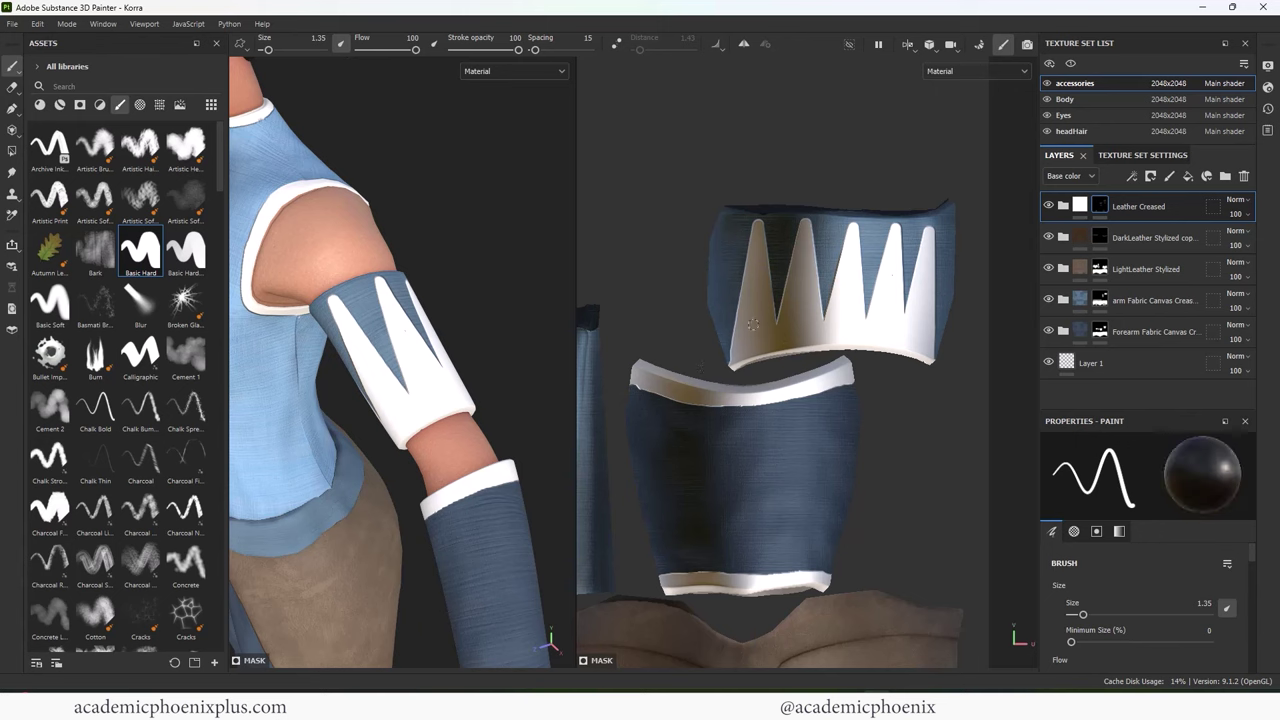
Step: Stamp a black dot at brush size 2.43 near the base of each of the five white triangles
ctrl+right_drag(752, 326, 756, 320)
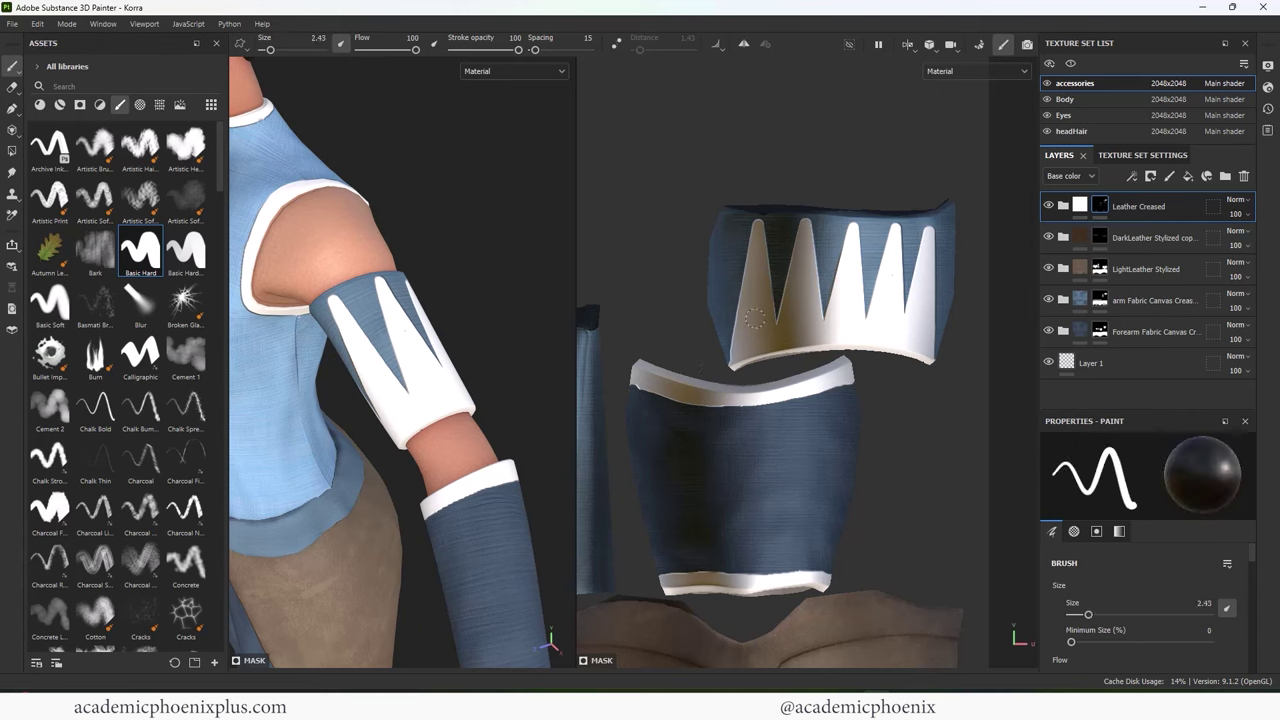
click(755, 318)
click(802, 312)
alt+drag(475, 378, 345, 358)
click(848, 309)
click(888, 311)
click(922, 316)
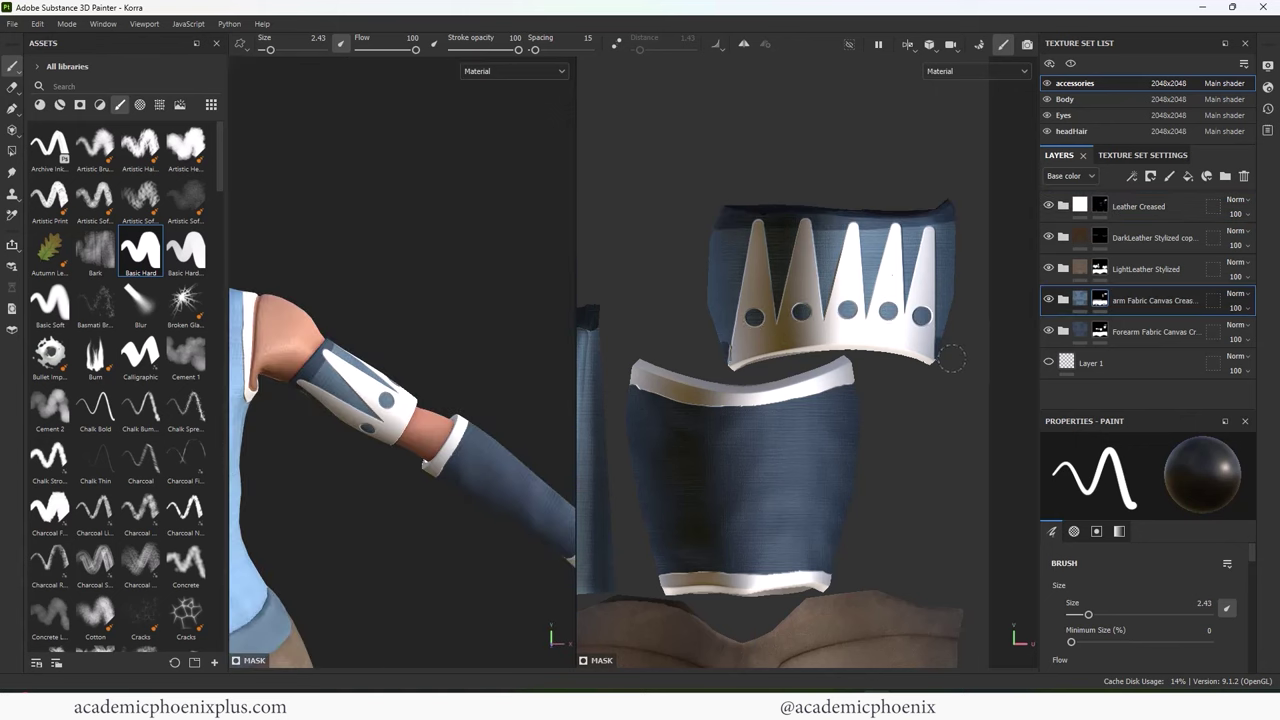
Step: Replace the sleeve's elbow-side white edge with dark fabric, painting black on the Leather Creased mask and white on the Forearm Fabric Canvas mask
click(1100, 205)
drag(936, 350, 760, 355)
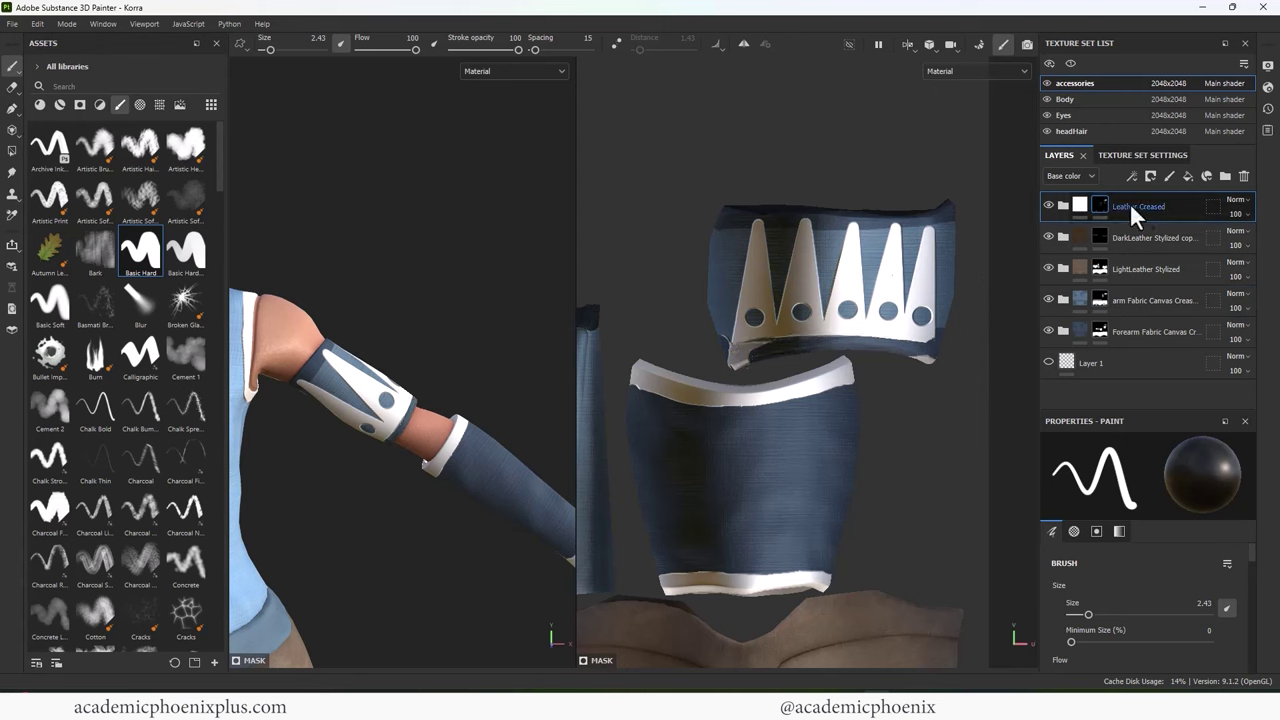
click(1080, 299)
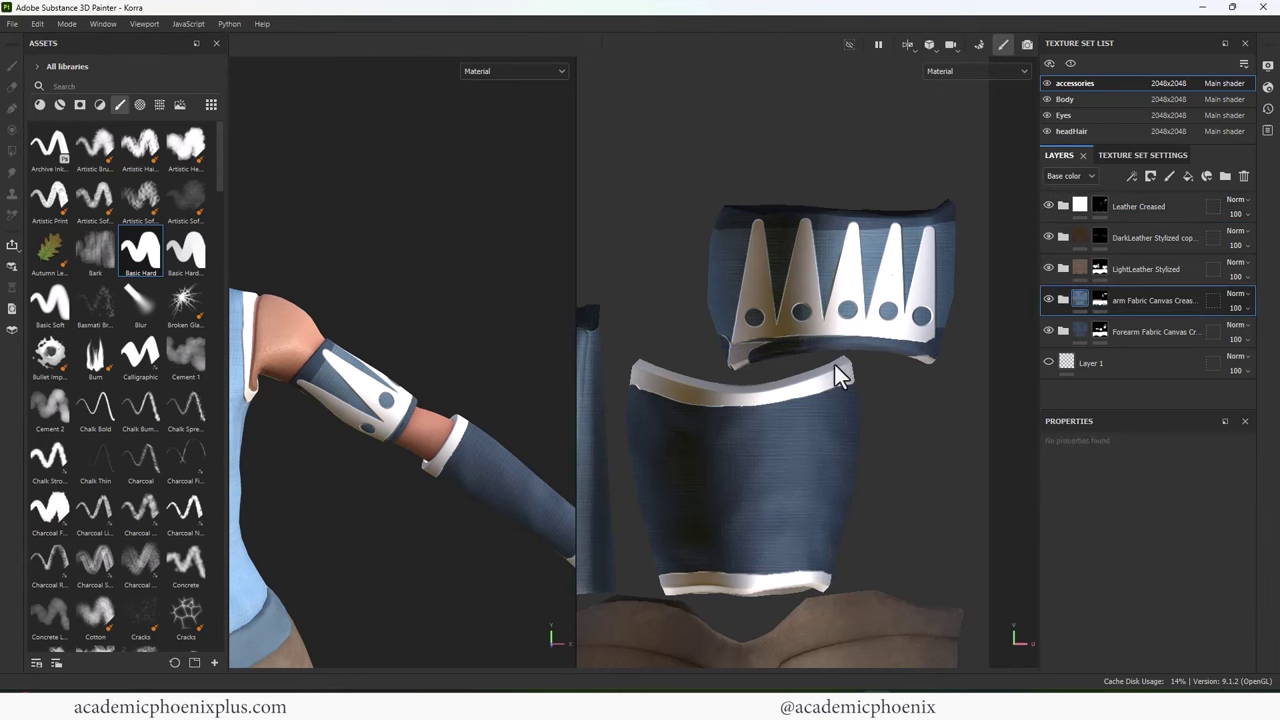
click(1074, 332)
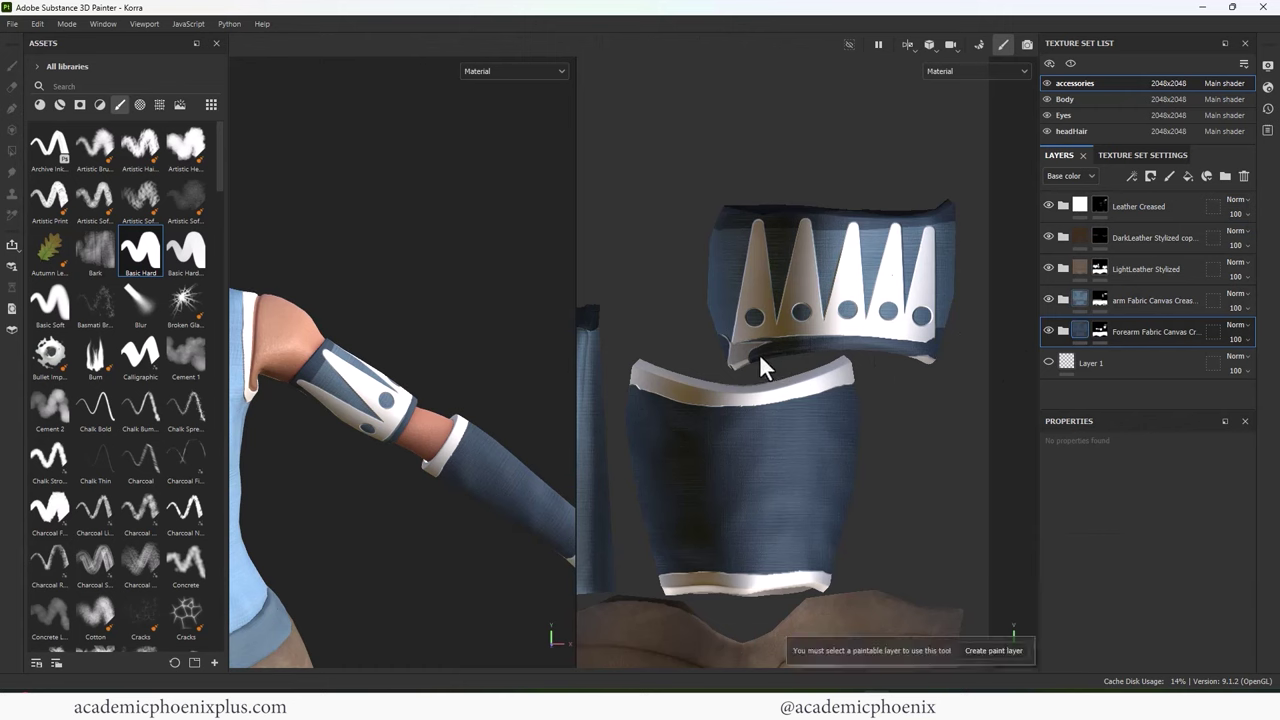
click(1100, 331)
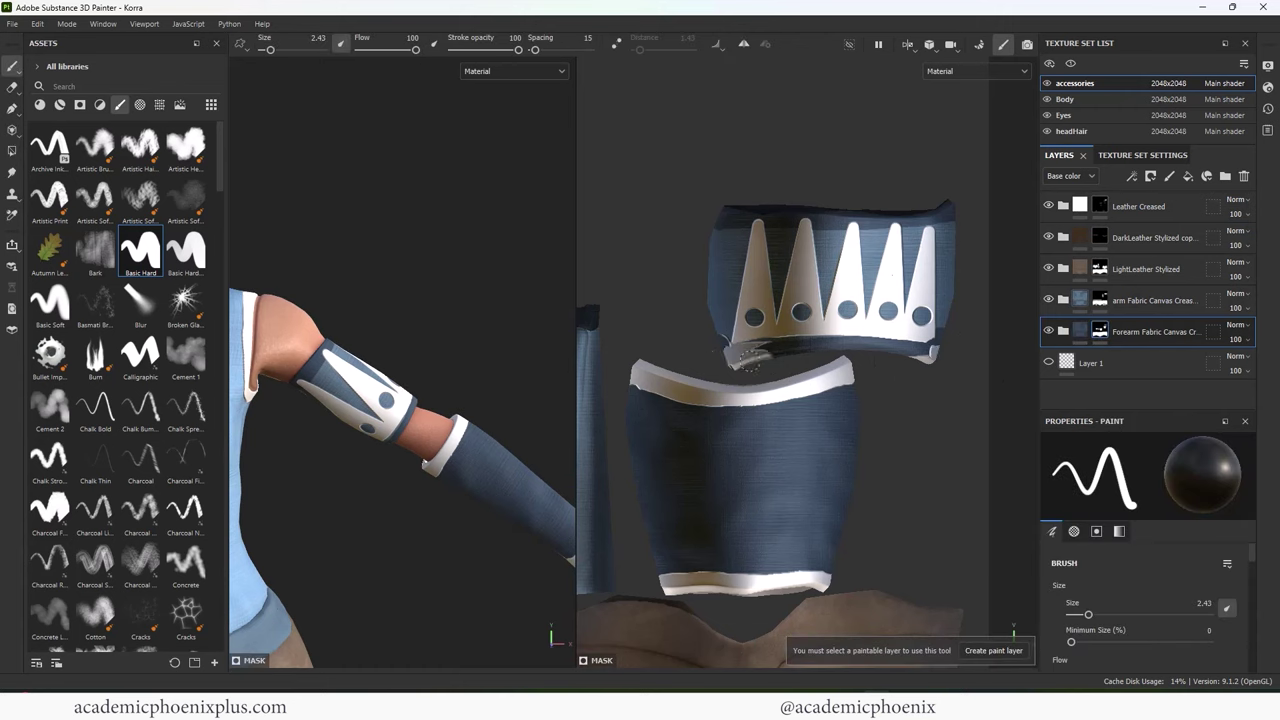
drag(785, 357, 773, 345)
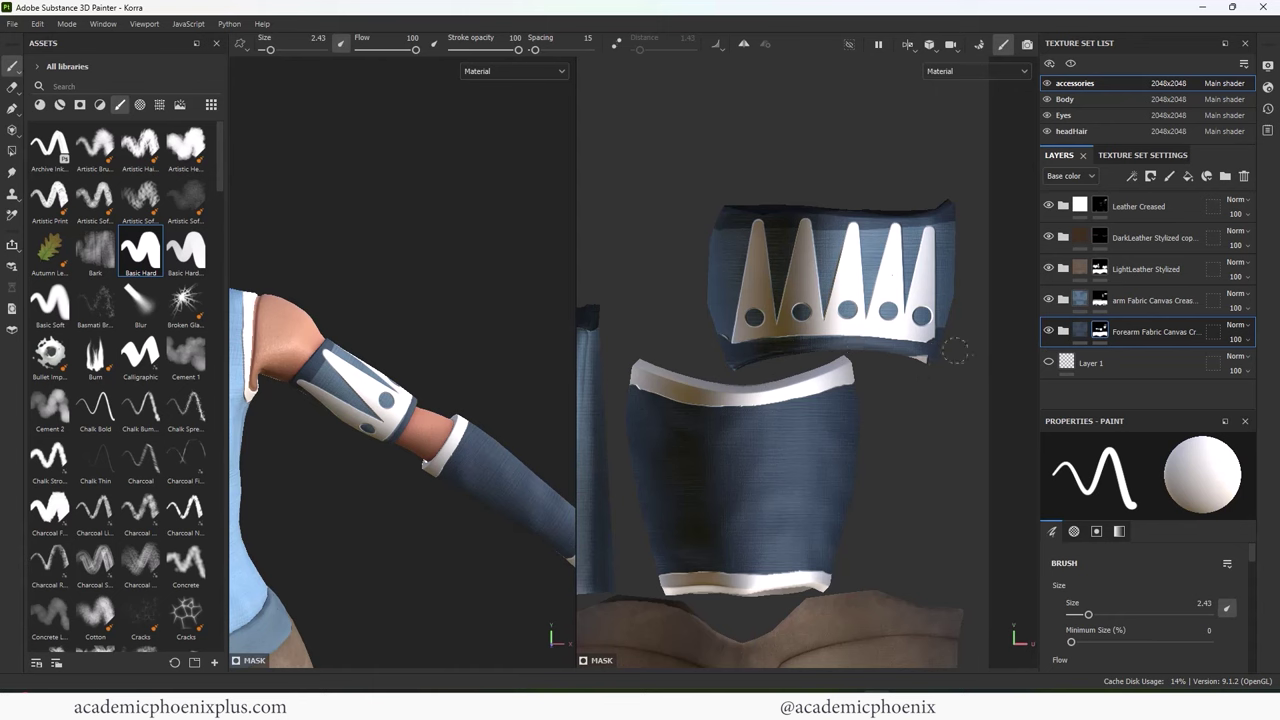
key(x)
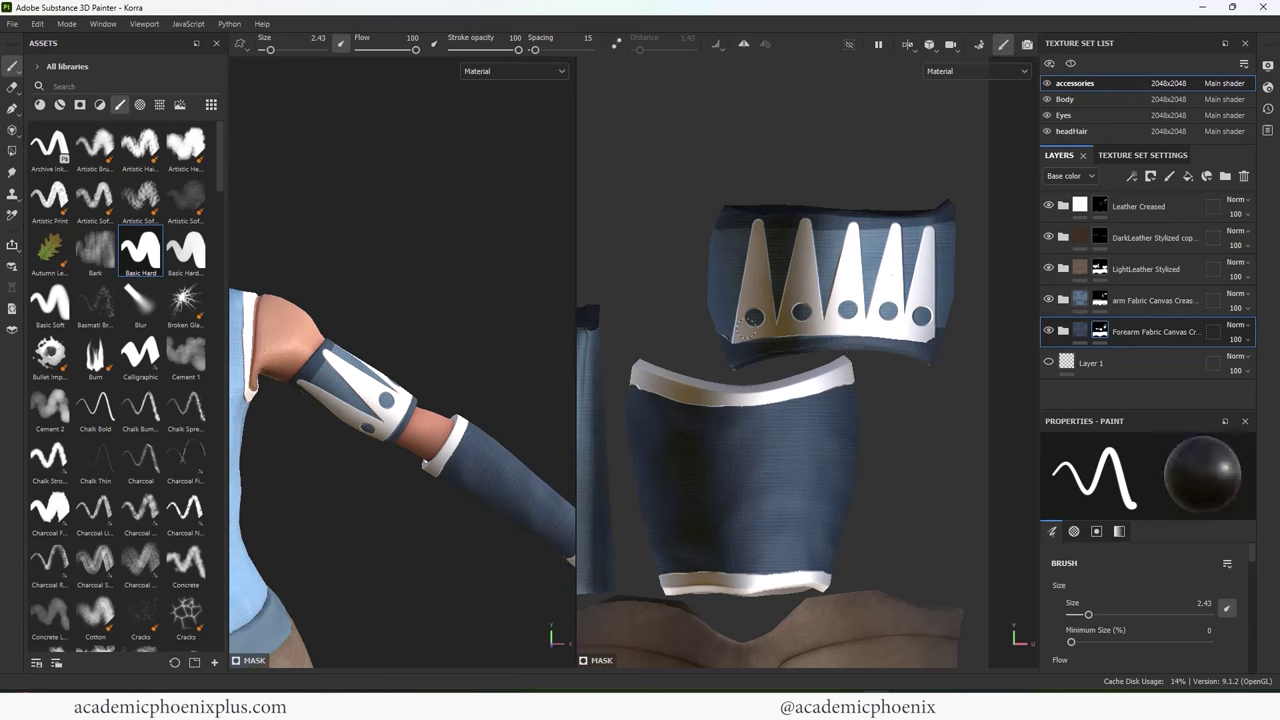
drag(727, 341, 741, 334)
key(ctrl+z)
click(1079, 298)
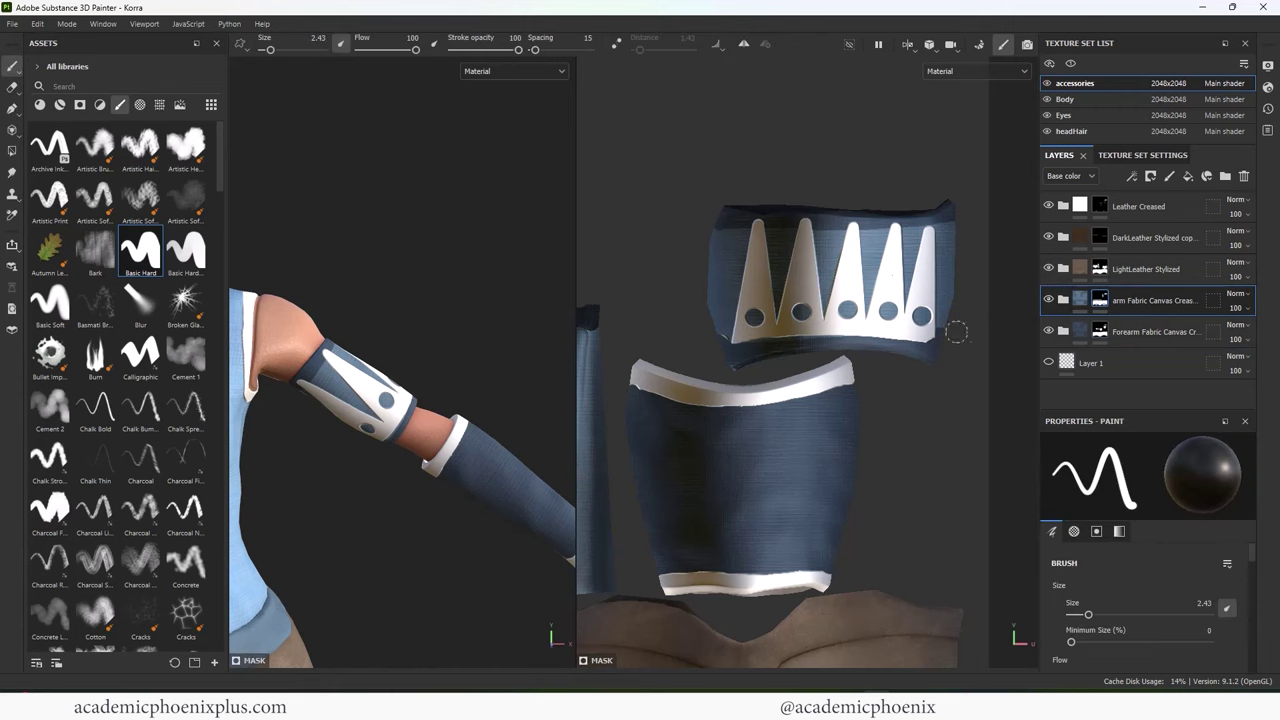
key(x)
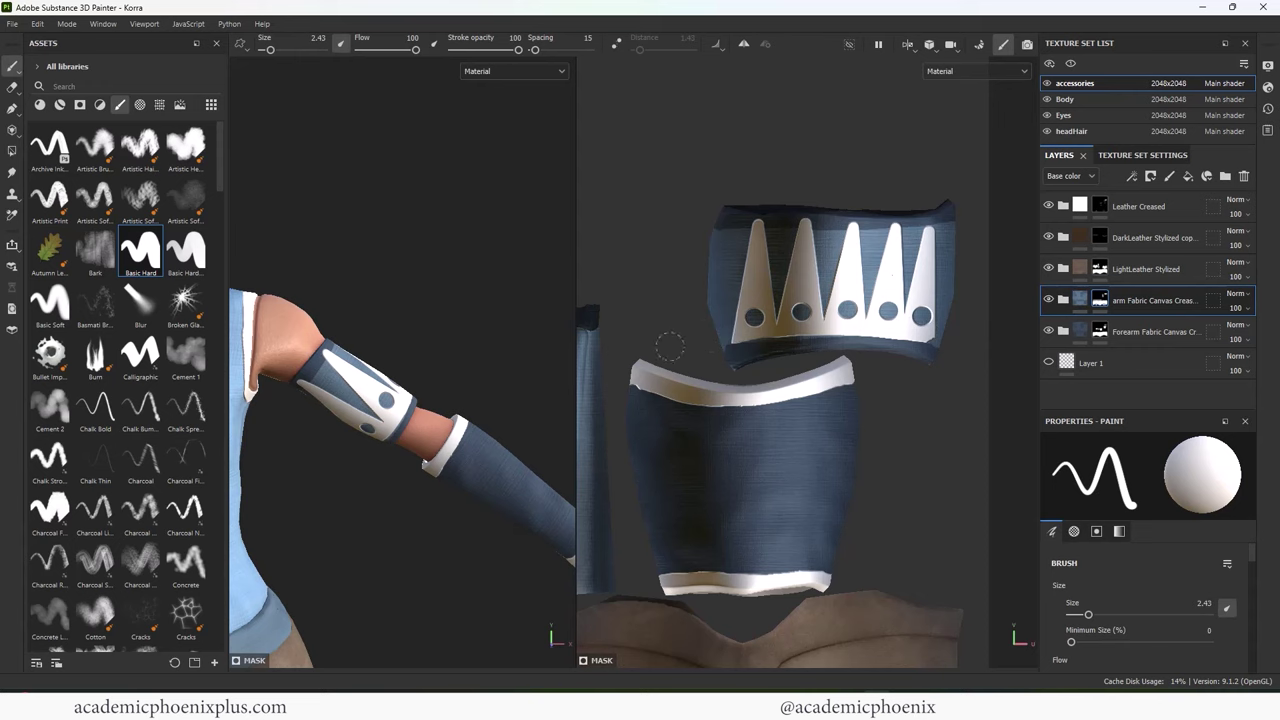
scroll(525, 452, down, 4)
scroll(745, 217, up, 2)
key(x)
scroll(736, 266, up, 3)
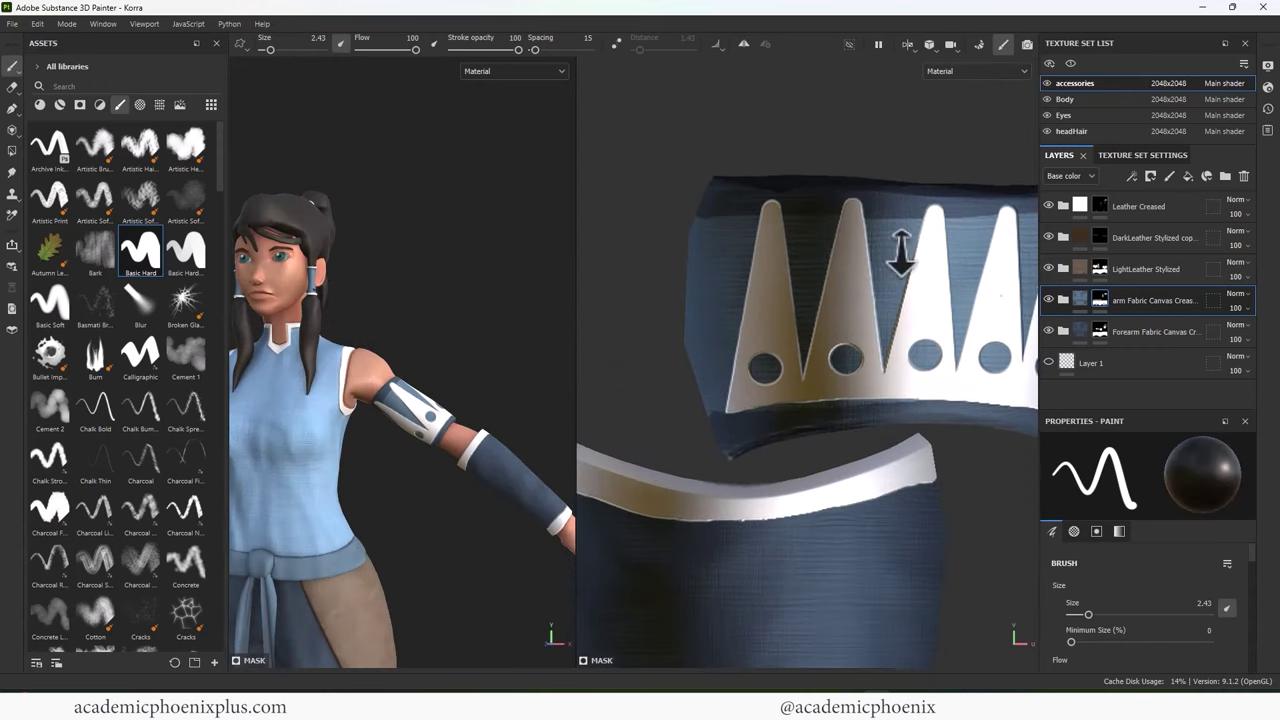
Step: On the Leather Creased mask, trim the first triangle's outer side to a sharp tip with a straight black stroke at brush size 0.93
click(1102, 211)
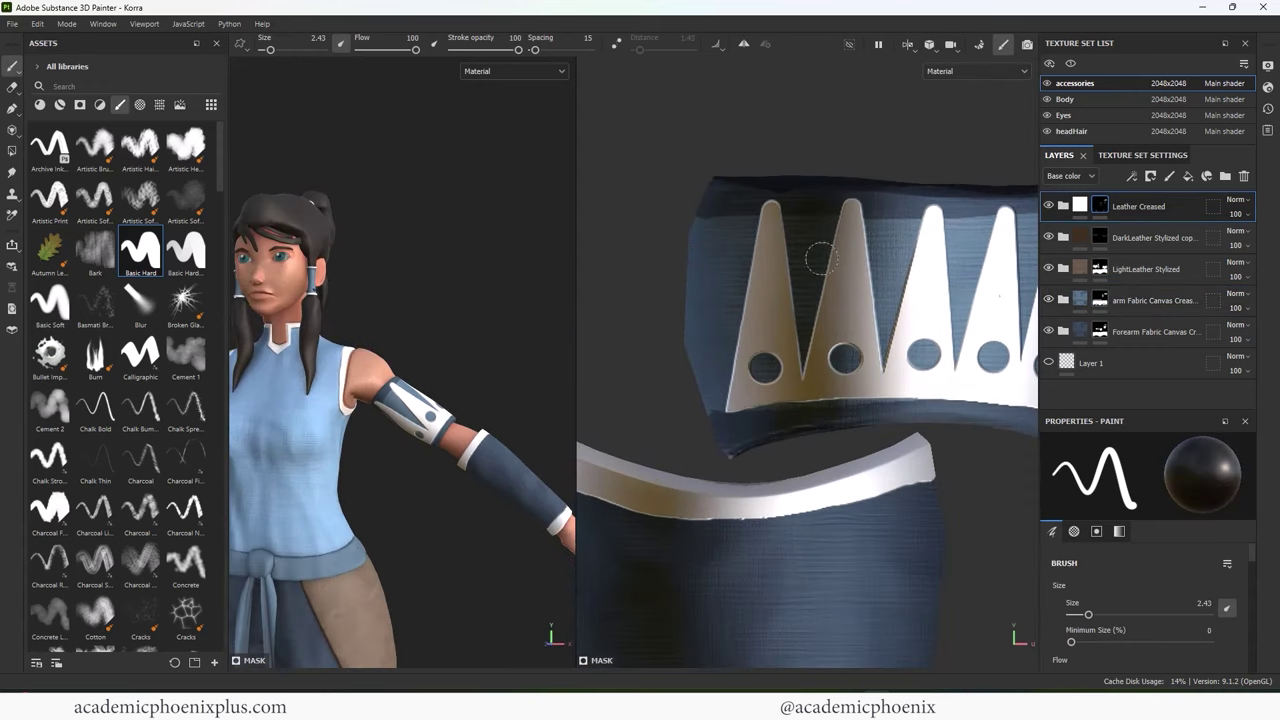
click(757, 199)
shift+click(720, 411)
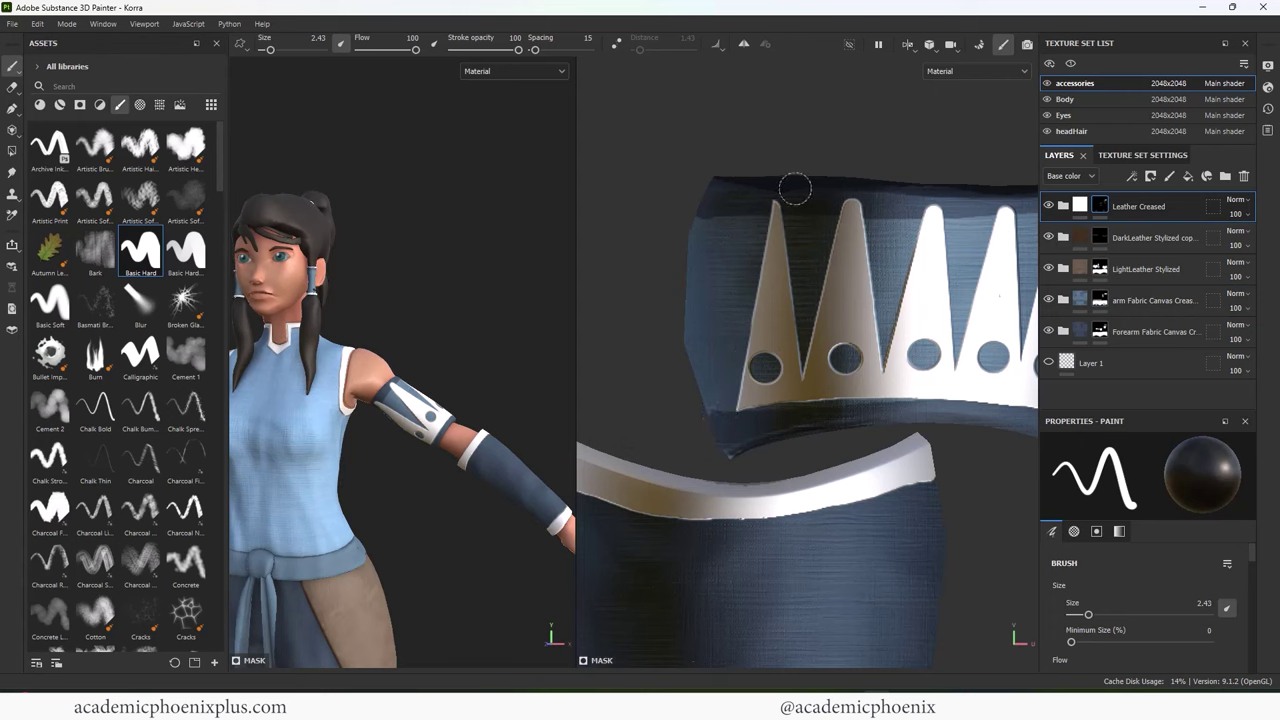
shift+click(762, 192)
key(bracketleft)
key(bracketleft)
key(bracketleft)
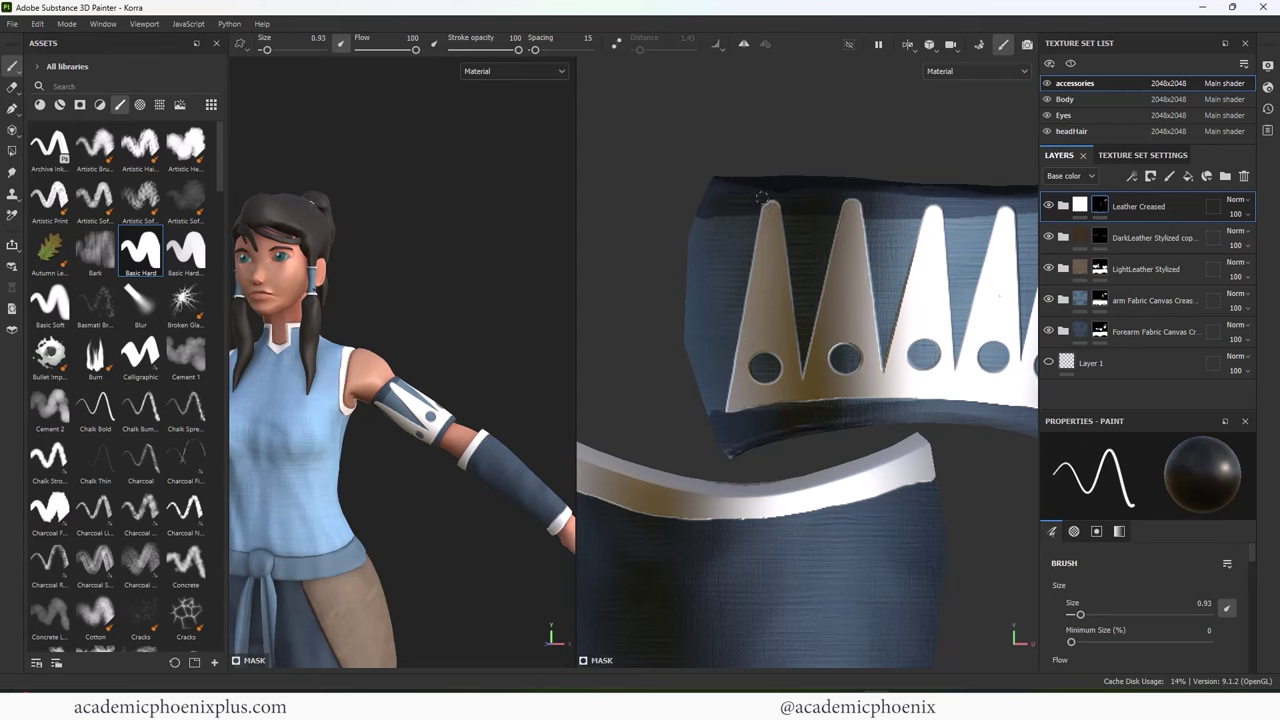
key(ctrl+z)
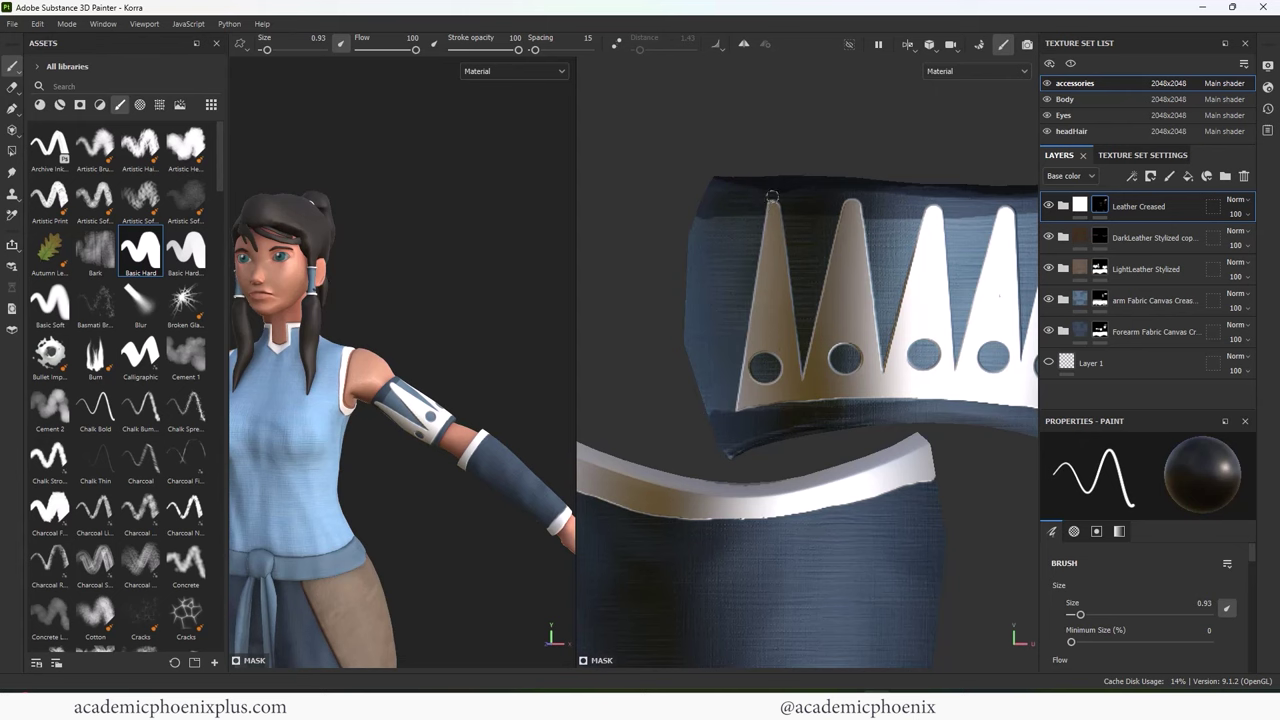
Step: Taper the first triangle's inner side and both sides of the second triangle to sharp points with straight black strokes
shift+click(806, 405)
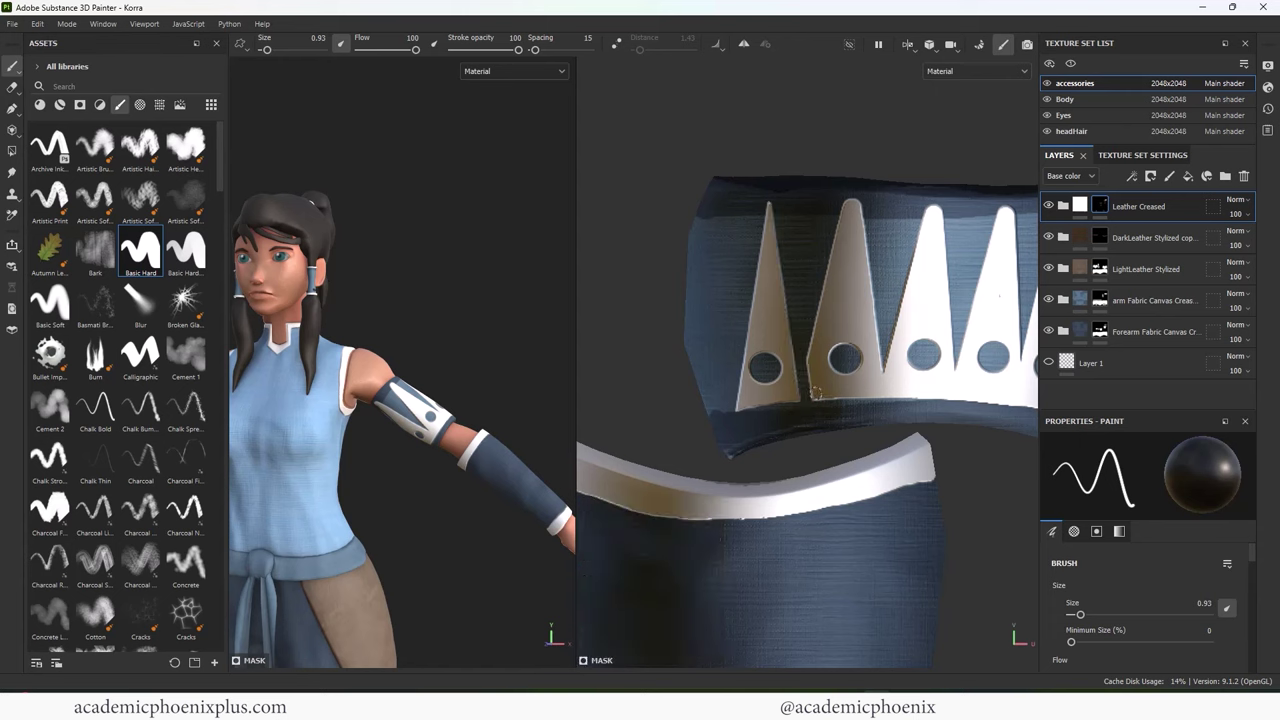
shift+click(815, 388)
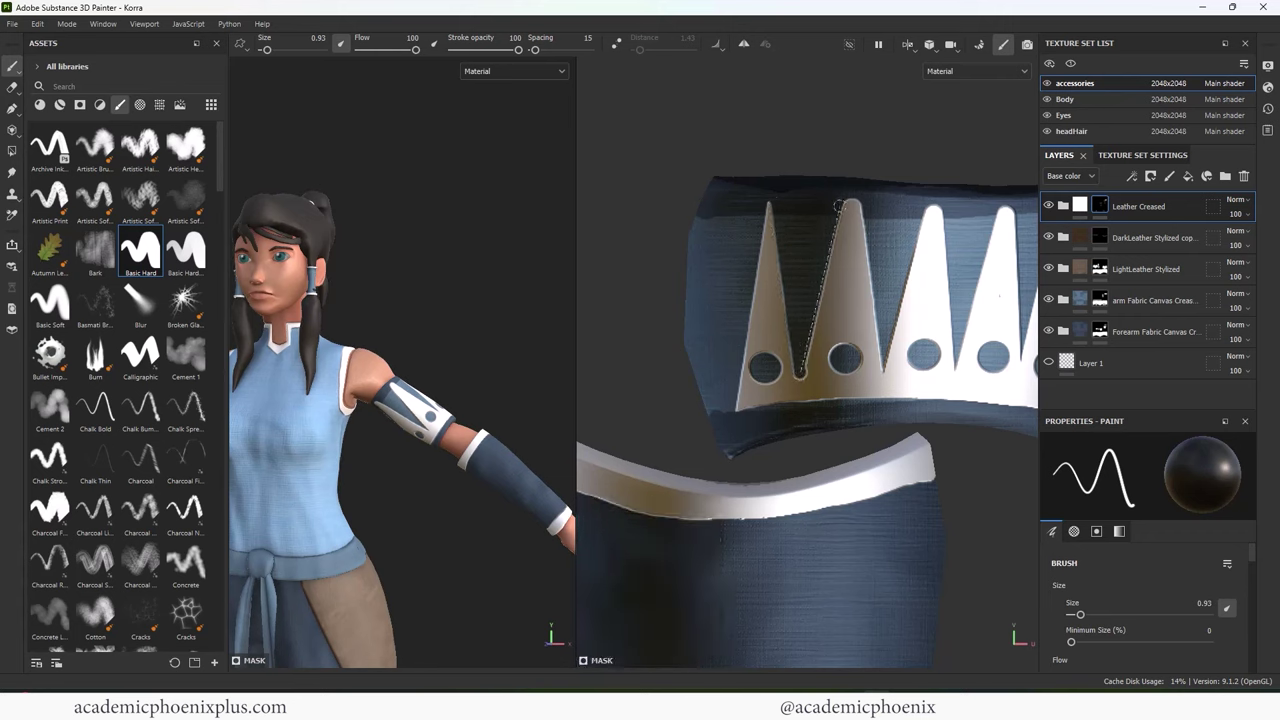
shift+click(838, 199)
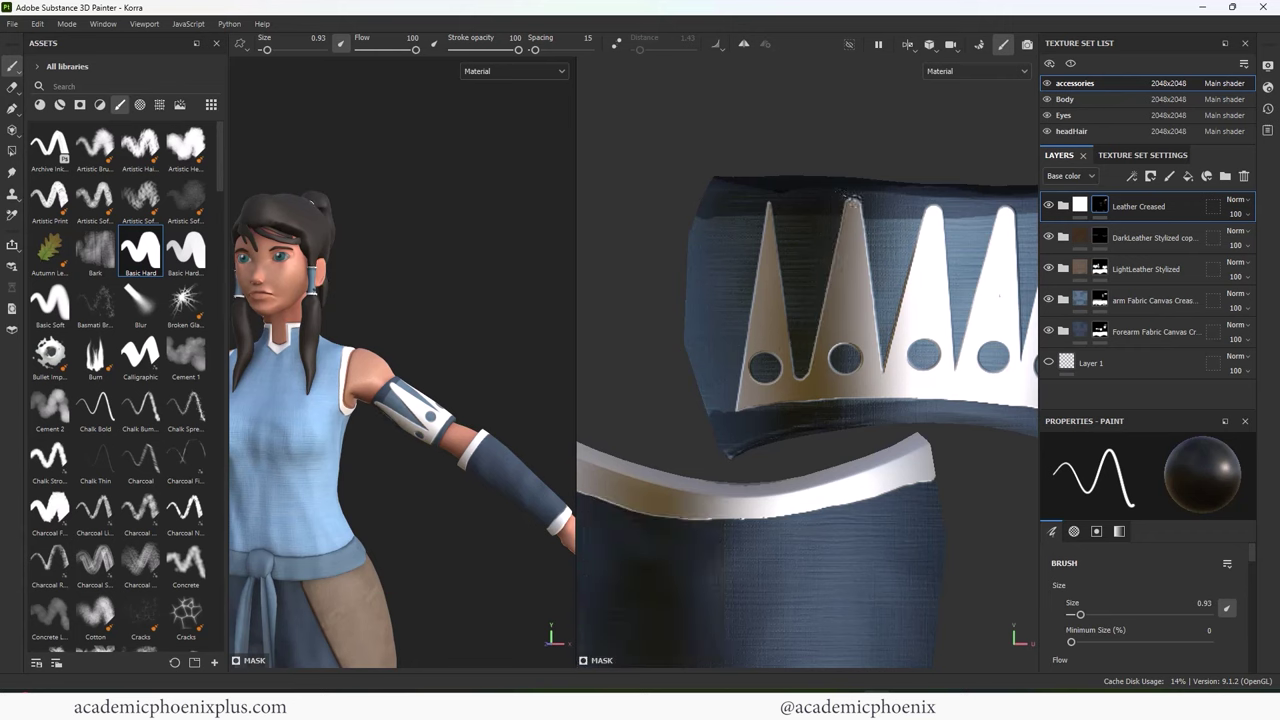
shift+click(880, 358)
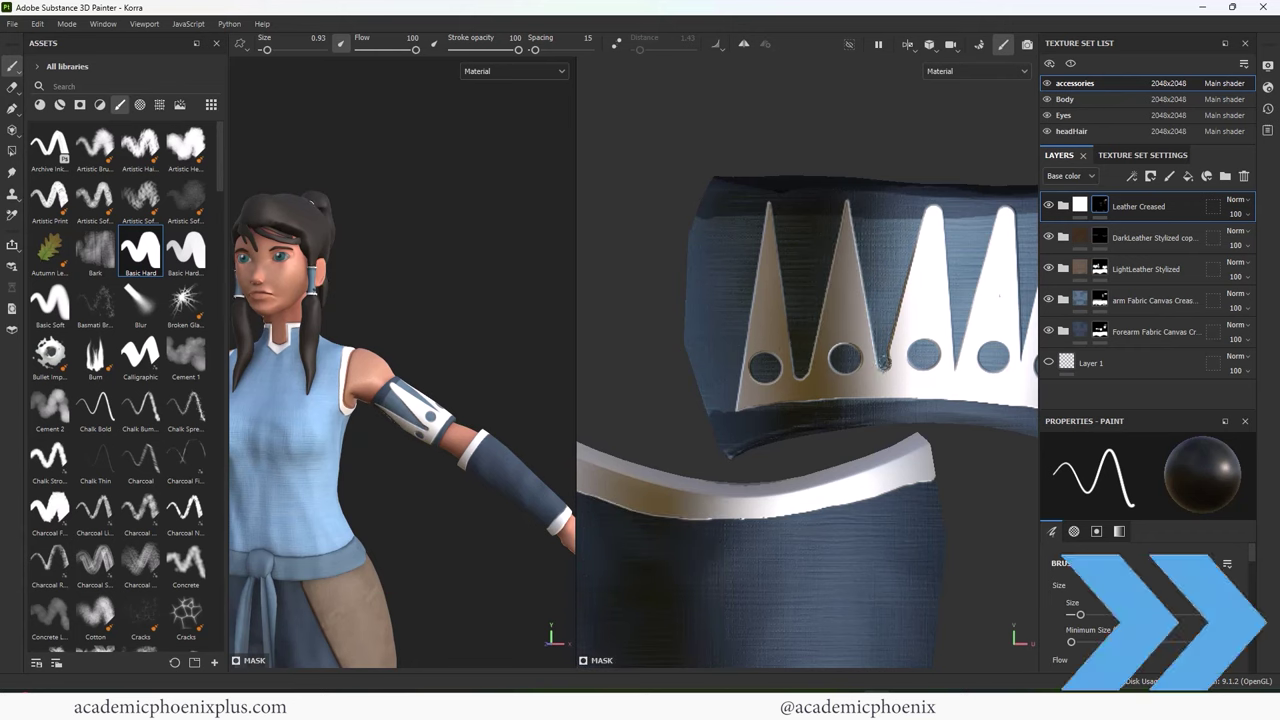
Step: Sharpen the remaining three triangles into narrow points with straight black strokes, including the last triangle's outer side down to its base
shift+click(928, 197)
shift+click(958, 366)
shift+click(997, 203)
key(ctrl+z)
key(ctrl+z)
alt+middle_drag(997, 203, 875, 249)
click(946, 257)
shift+click(954, 449)
key(ctrl+z)
key(ctrl+z)
click(950, 254)
shift+click(959, 447)
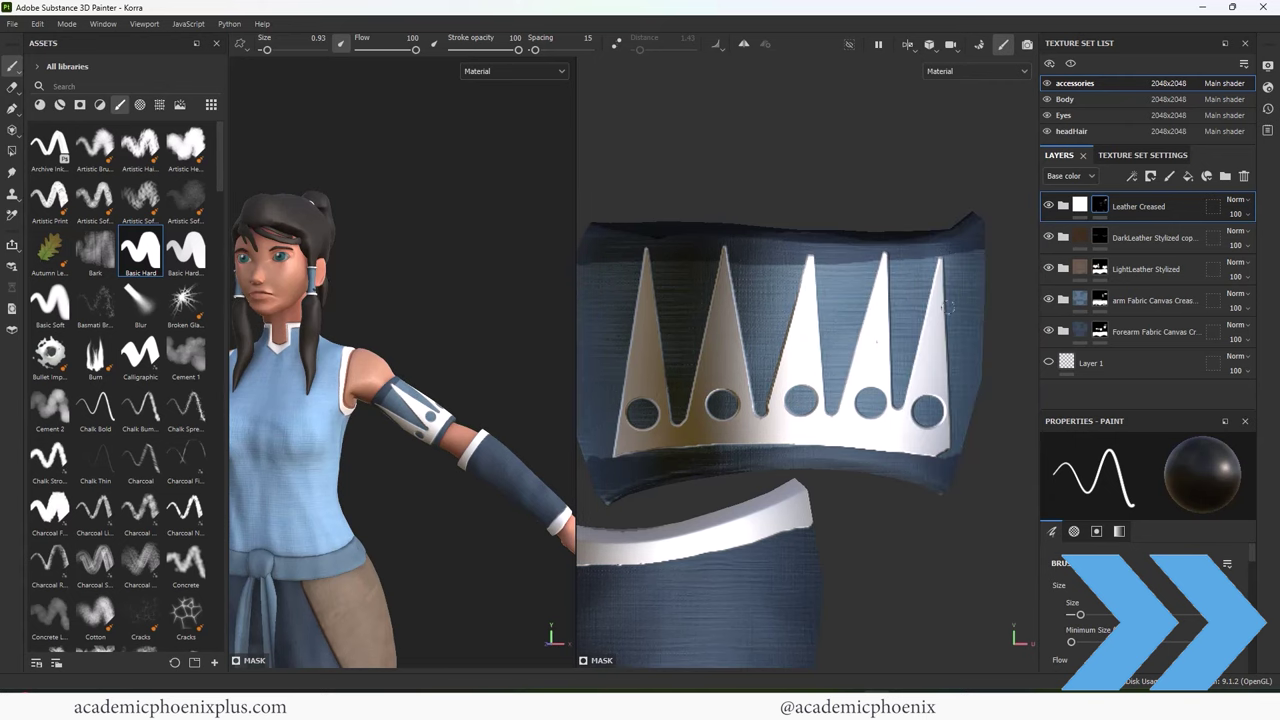
alt+drag(445, 362, 194, 357)
alt+drag(350, 350, 559, 351)
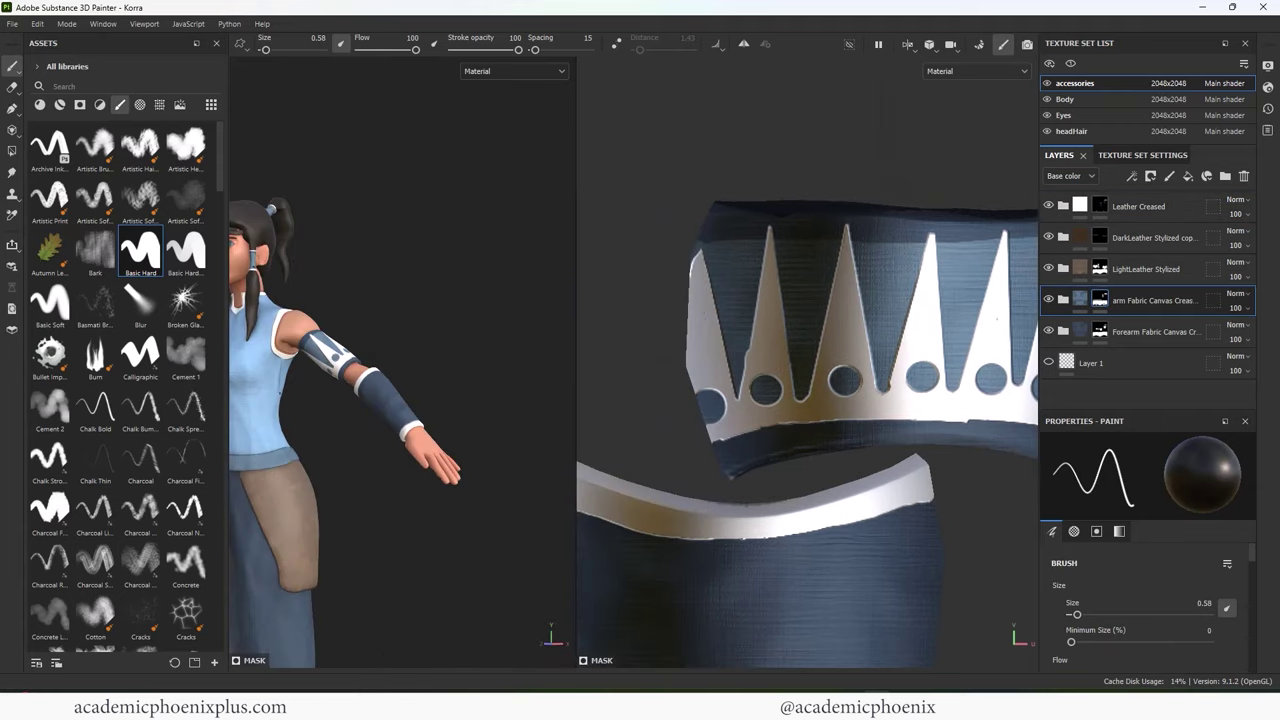
alt+middle_drag(280, 393, 416, 374)
alt+drag(358, 378, 437, 380)
alt+right_drag(460, 385, 549, 380)
alt+middle_drag(421, 408, 366, 478)
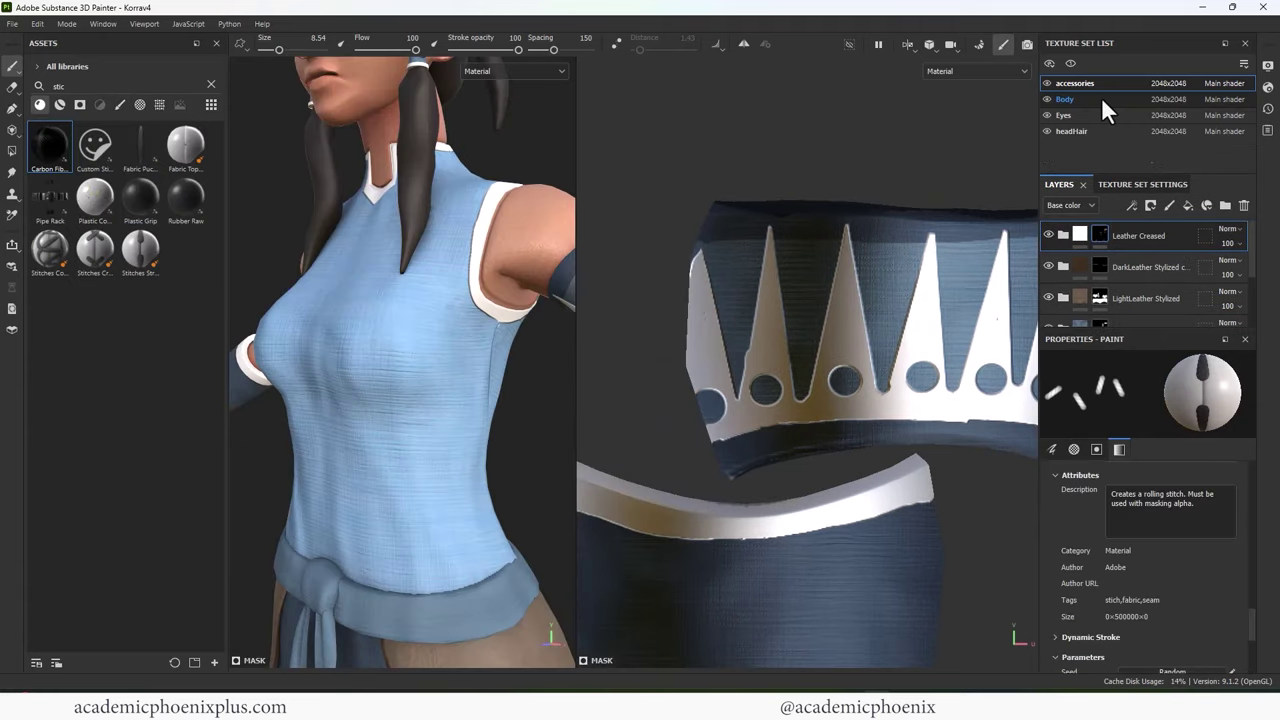
Step: Add a fill layer to the Body texture set and give it a dark navy base color sampled from the arm sleeve, darkened slightly
click(1101, 99)
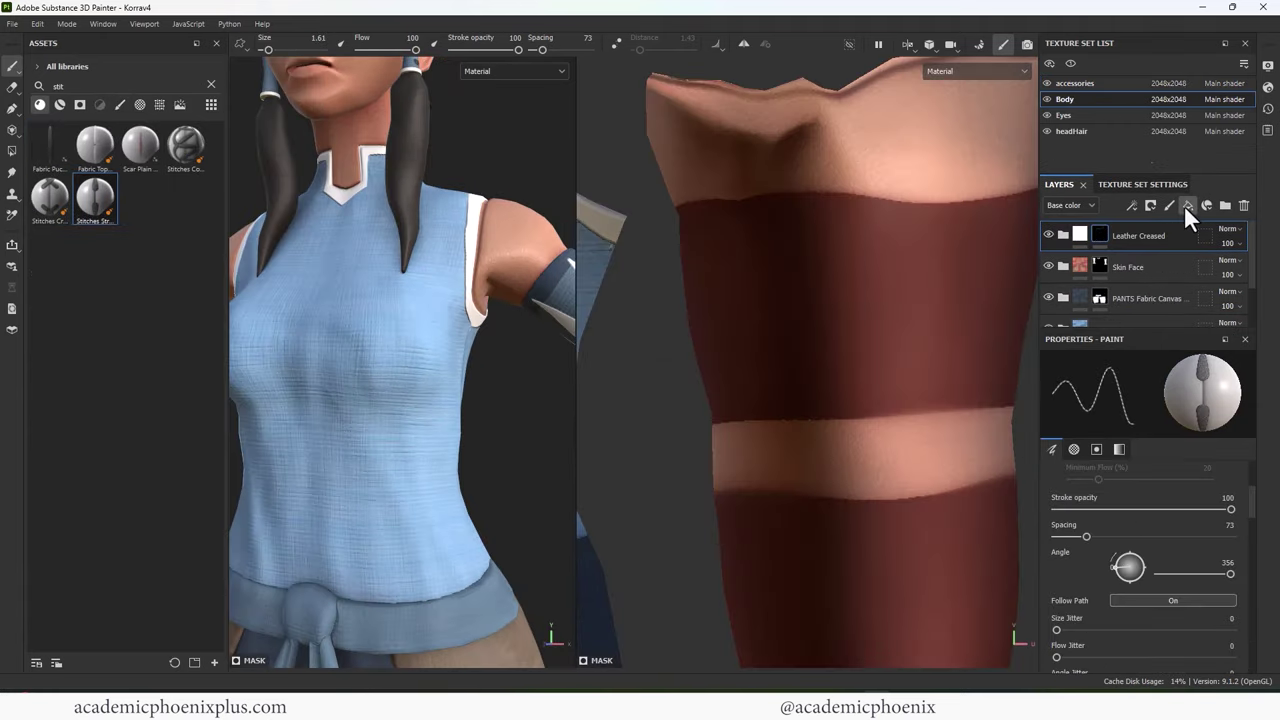
click(1186, 205)
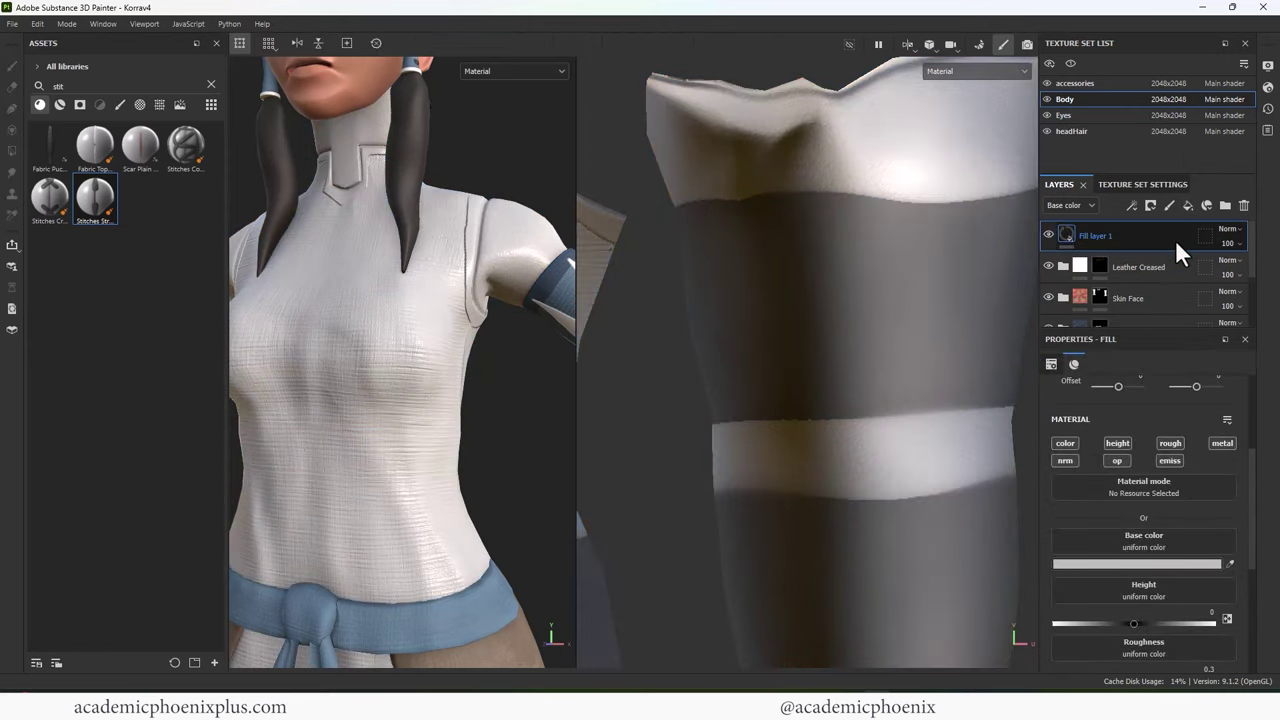
click(1141, 564)
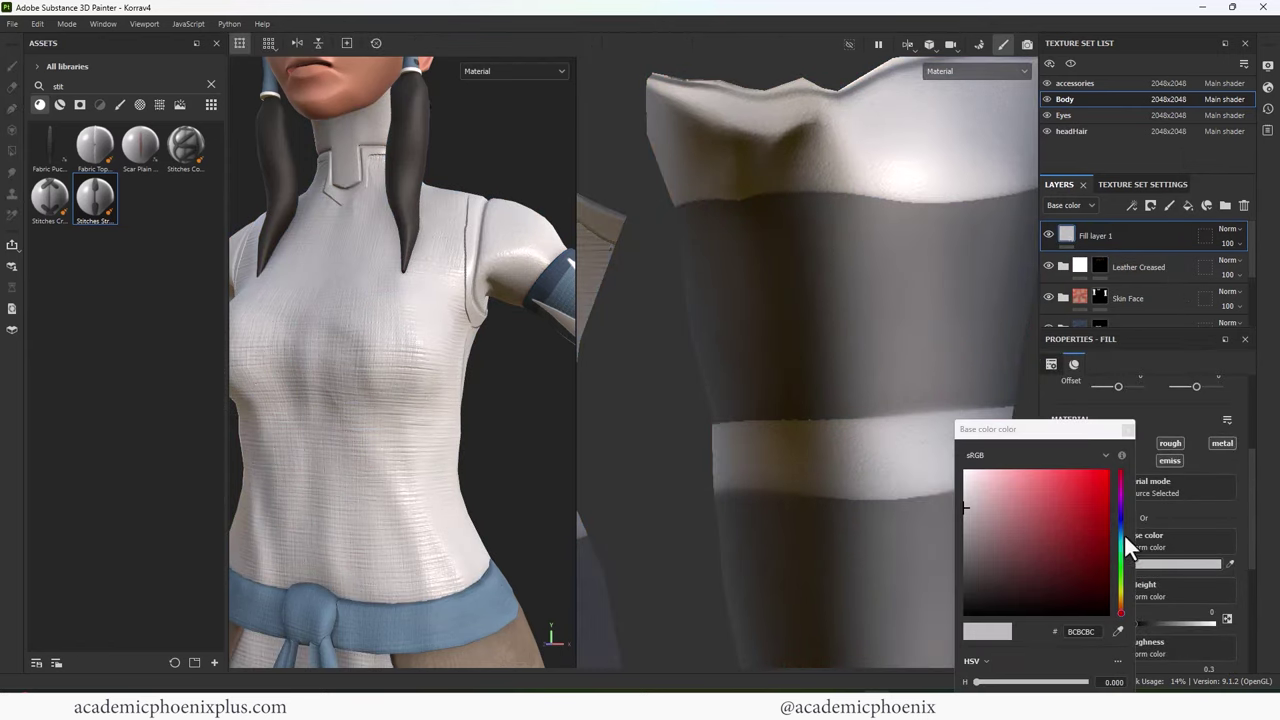
click(1121, 526)
click(1118, 631)
click(574, 309)
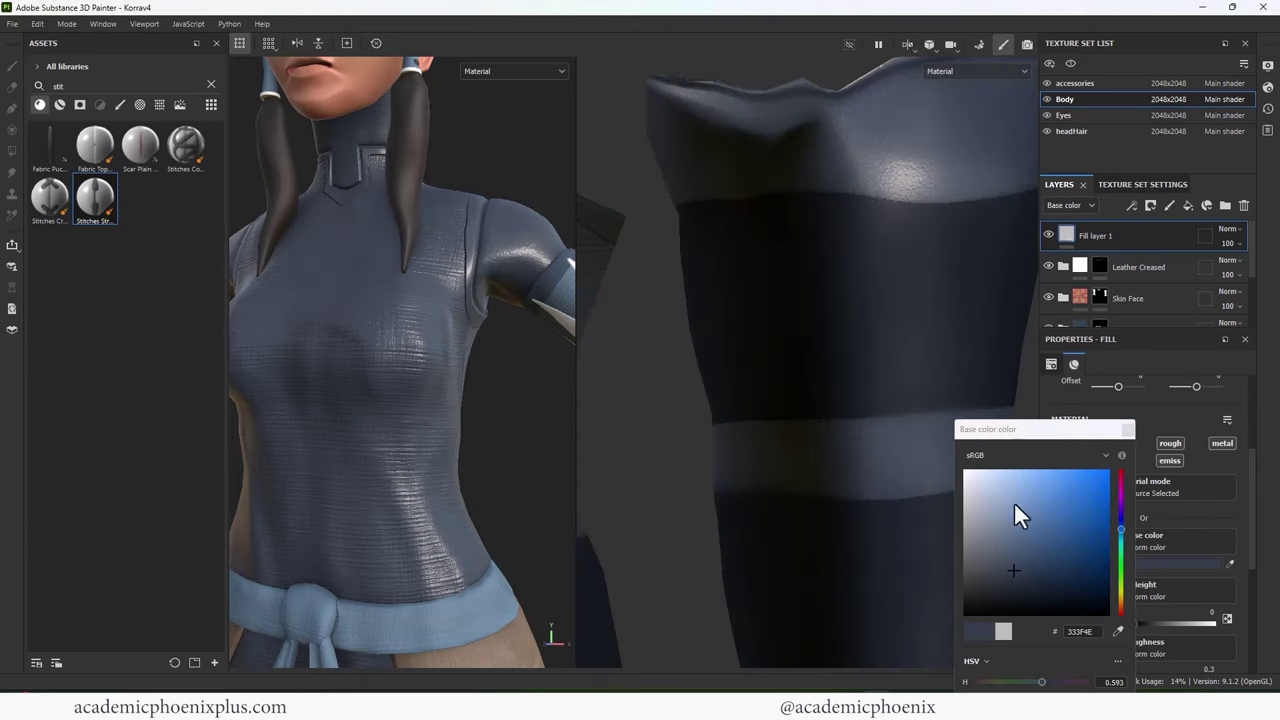
click(1016, 578)
click(1125, 430)
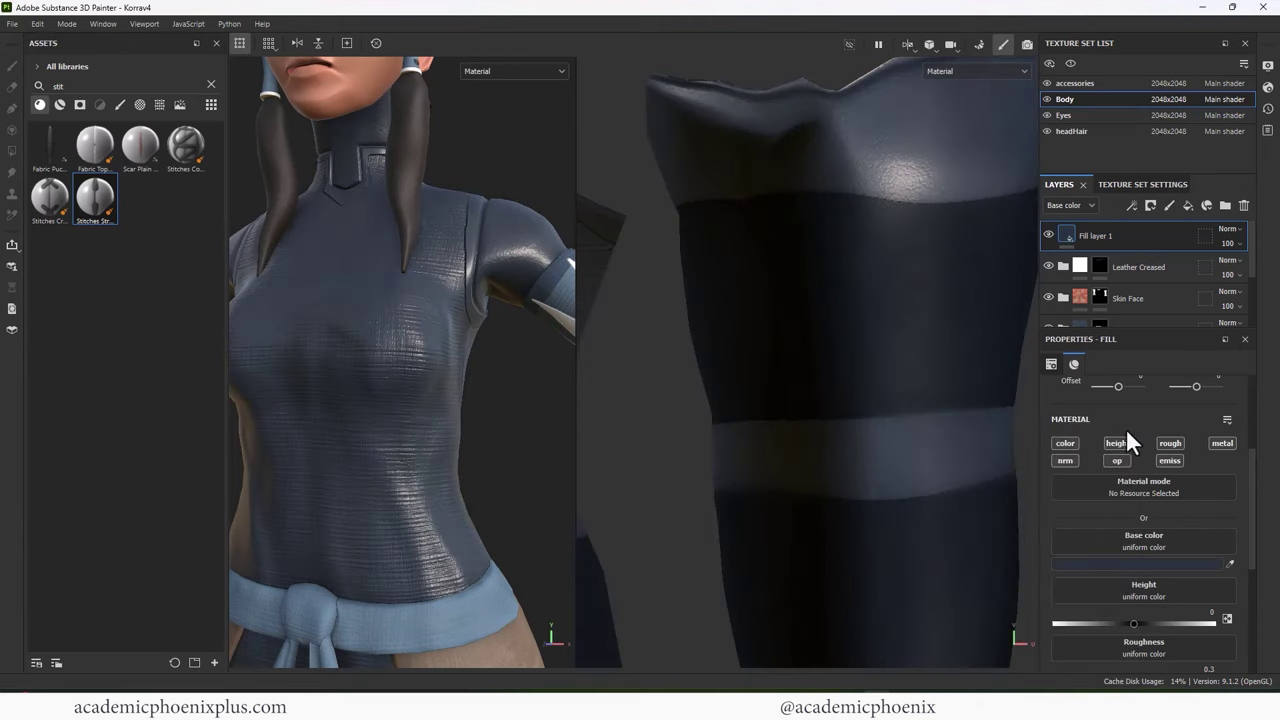
Step: Set the fill layer's height to 0.4286 and roughness to 0.3796, and disable its metal, normal, opacity and emissive channels
drag(1134, 620, 1152, 621)
scroll(1249, 486, down, 1)
click(1222, 416)
click(1066, 434)
click(1117, 434)
click(1170, 434)
drag(1252, 520, 1248, 584)
mouse_move(1100, 651)
mouse_down()
mouse_move(1070, 648)
mouse_move(1115, 652)
mouse_up()
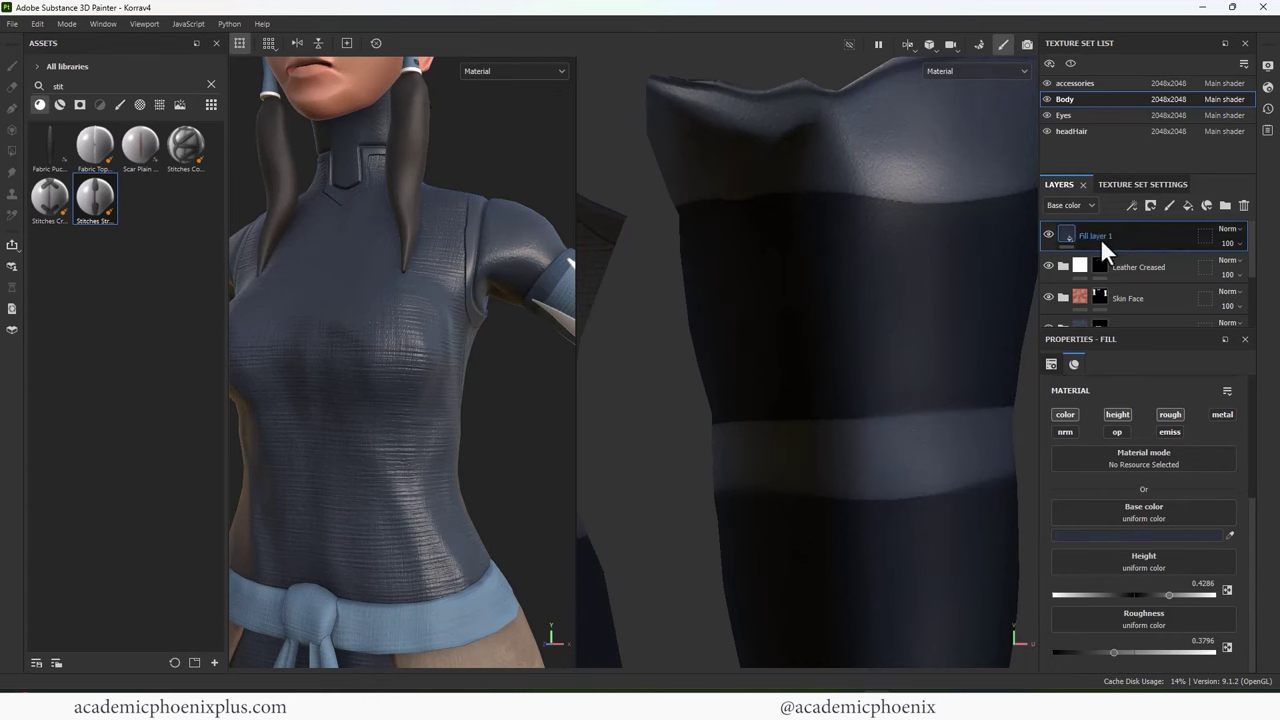
Step: Add a black mask to the fill layer, search the assets for "stitch" and choose the straight stitches brush
right_click(1062, 238)
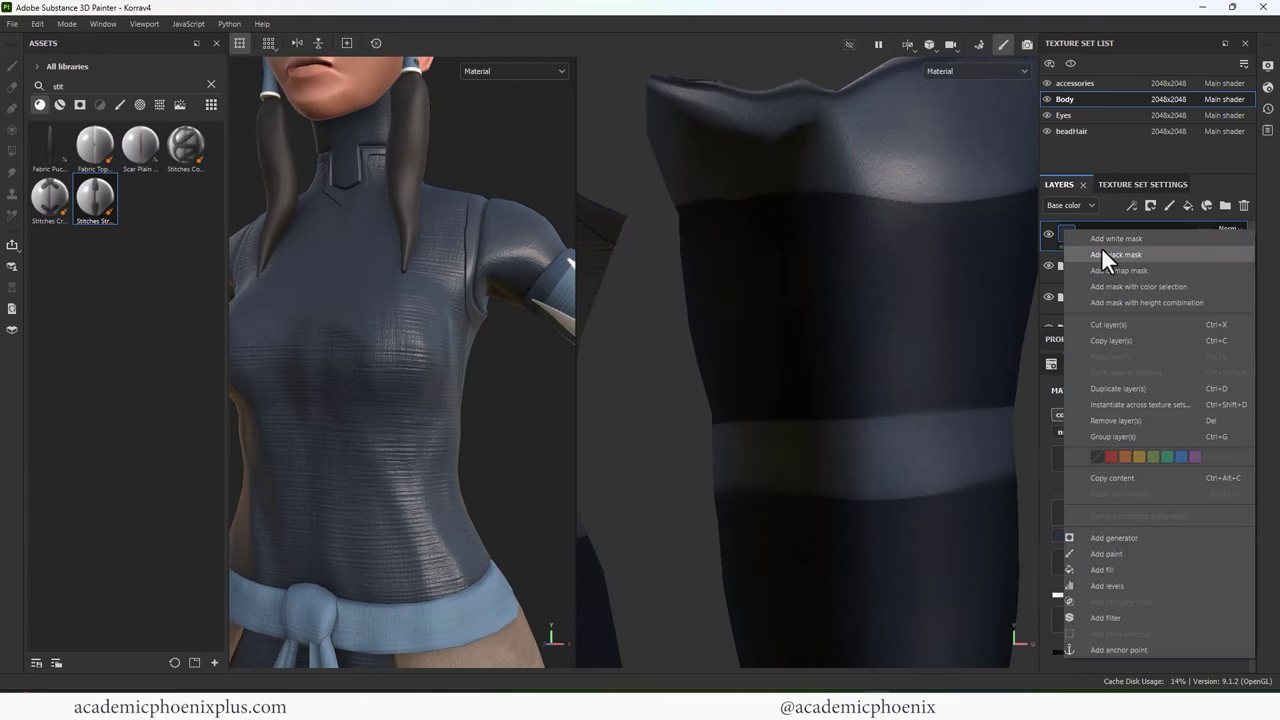
click(1101, 247)
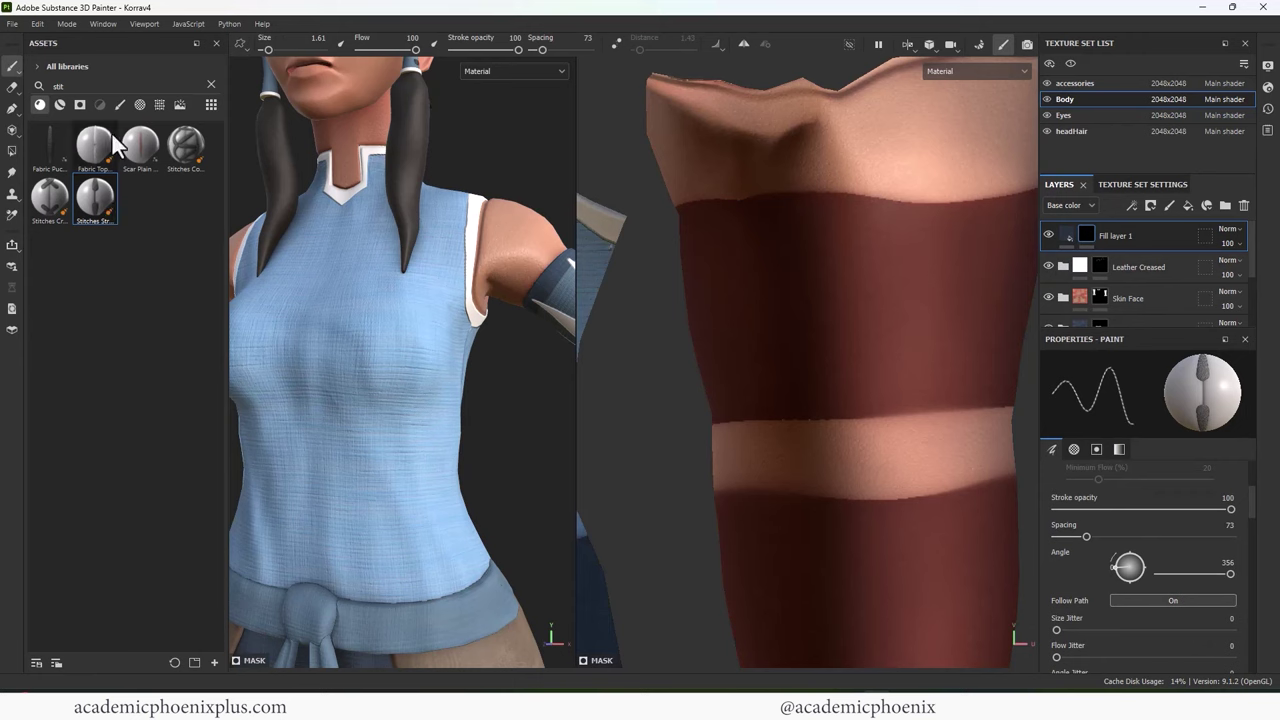
click(211, 85)
click(132, 86)
text(stitch)
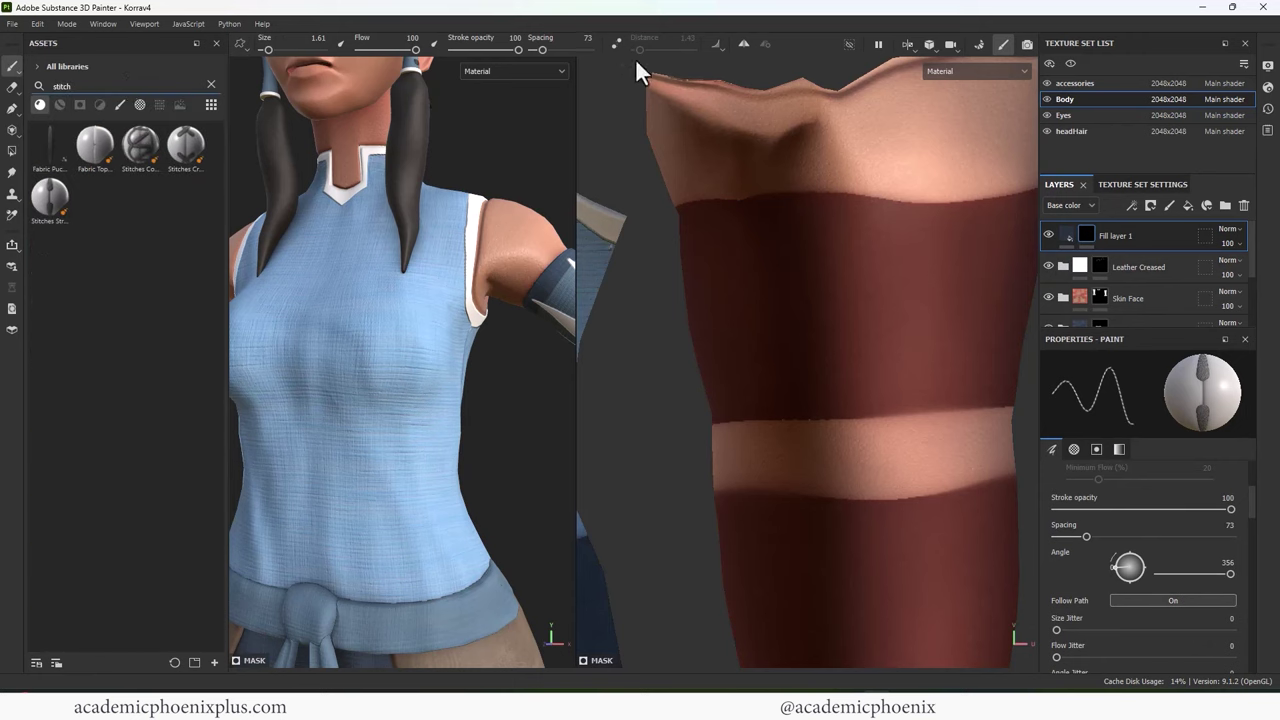
click(43, 202)
Step: Try different stitch brush sizes, including 0.62, with a test stroke down the front of the blue top, and undo it
drag(457, 273, 399, 540)
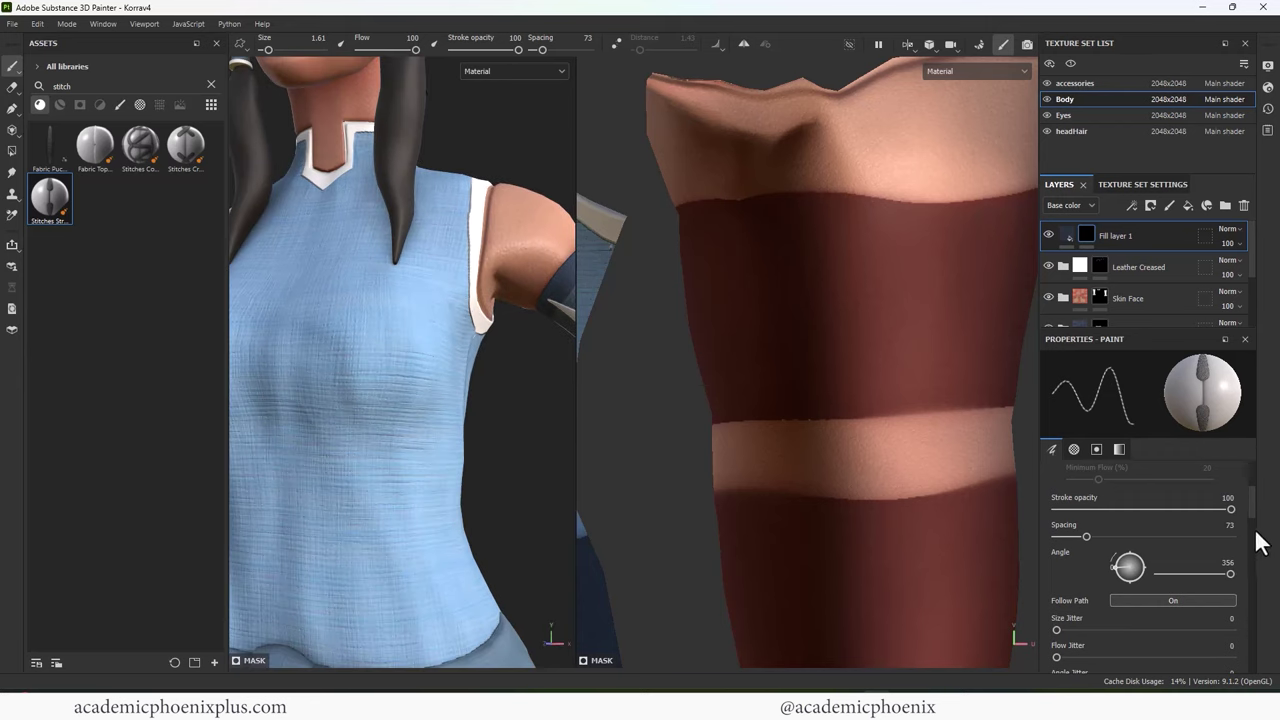
scroll(1253, 520, up, 3)
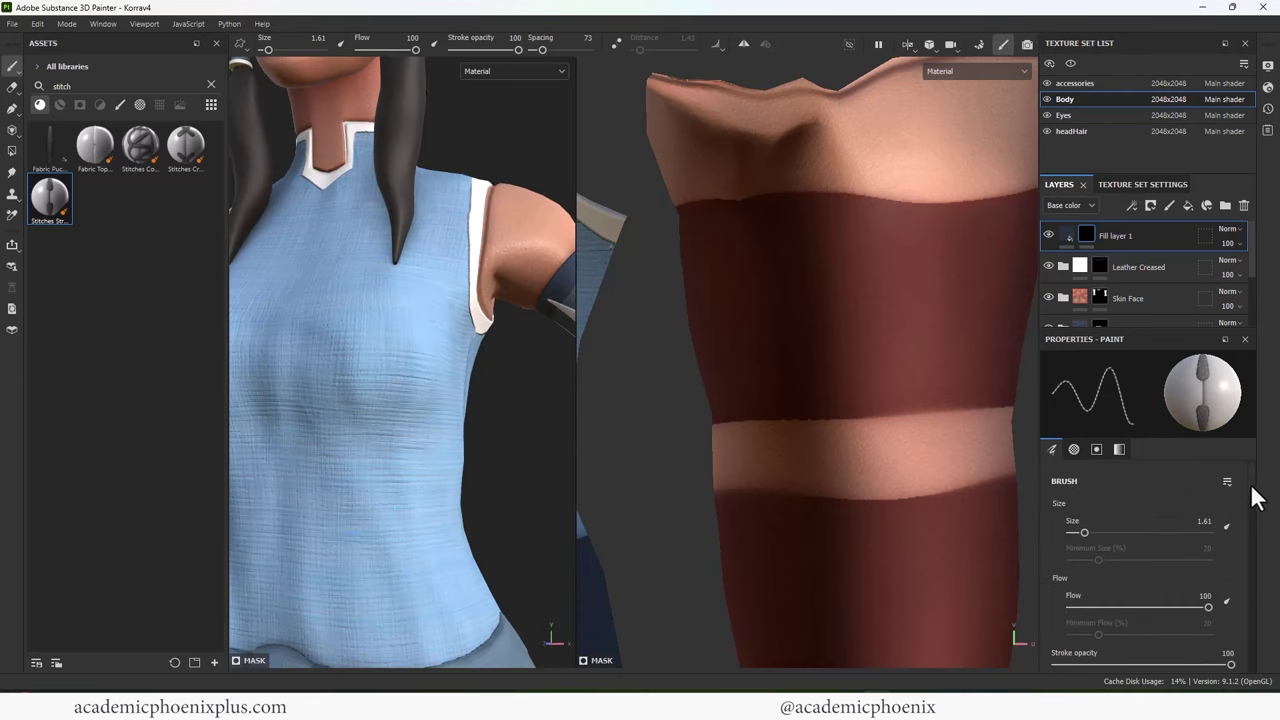
drag(1086, 534, 1077, 533)
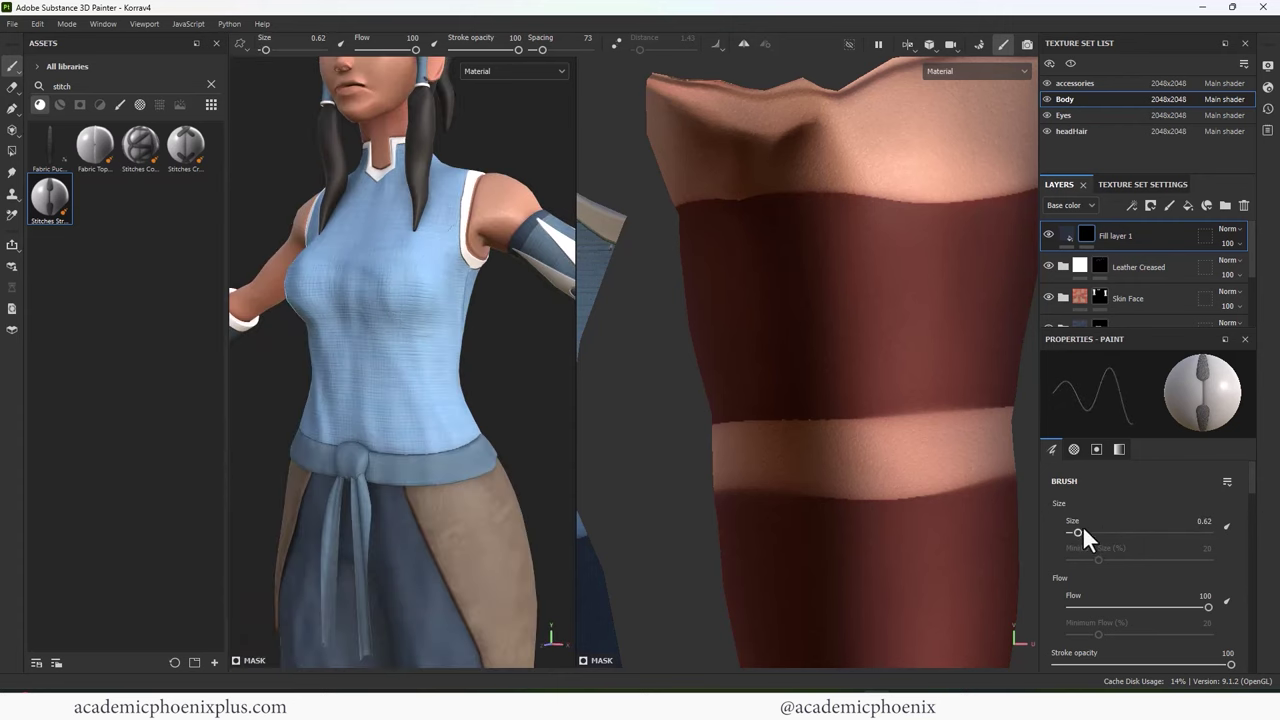
mouse_move(1082, 528)
mouse_down()
mouse_move(1113, 527)
mouse_move(1098, 530)
mouse_up()
drag(440, 213, 392, 415)
key(ctrl+z)
Step: Stitch a front seam from the top's armhole to the waist at brush size 1.58 and spacing 76, and turn on symmetry
drag(1106, 530, 1080, 533)
scroll(1258, 527, down, 3)
drag(1084, 556, 1127, 556)
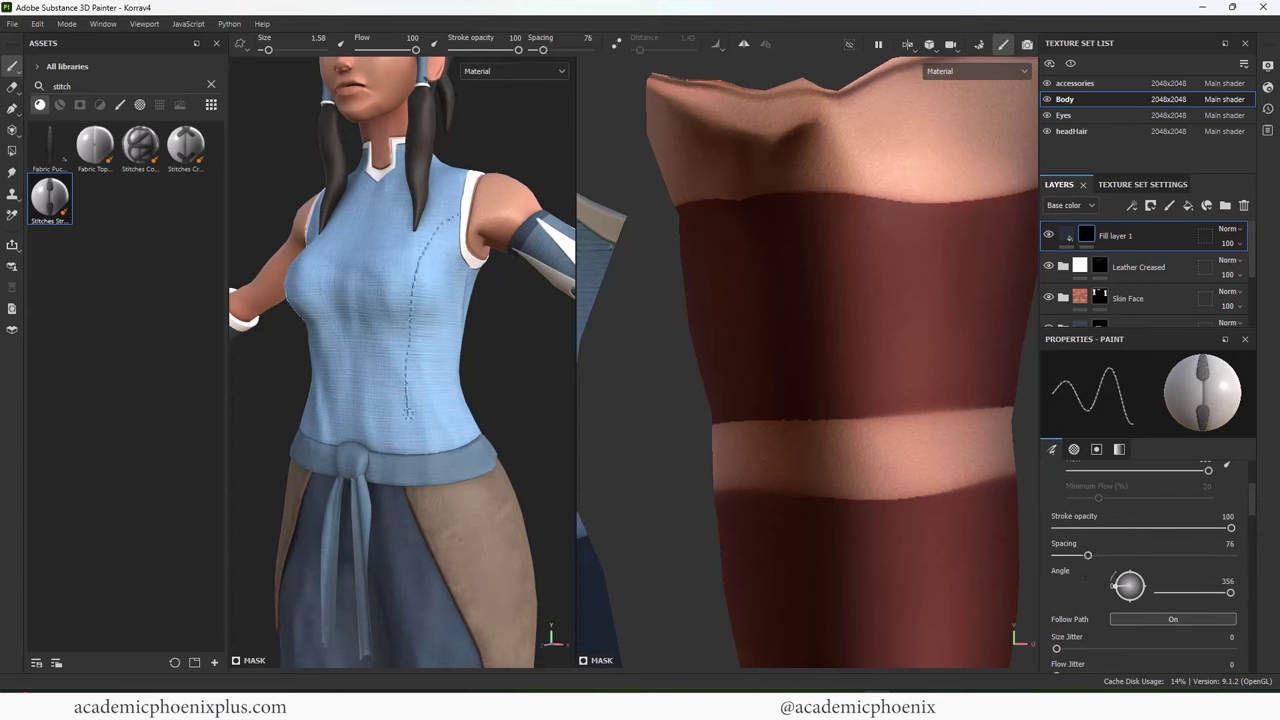
key(ctrl+z)
click(743, 43)
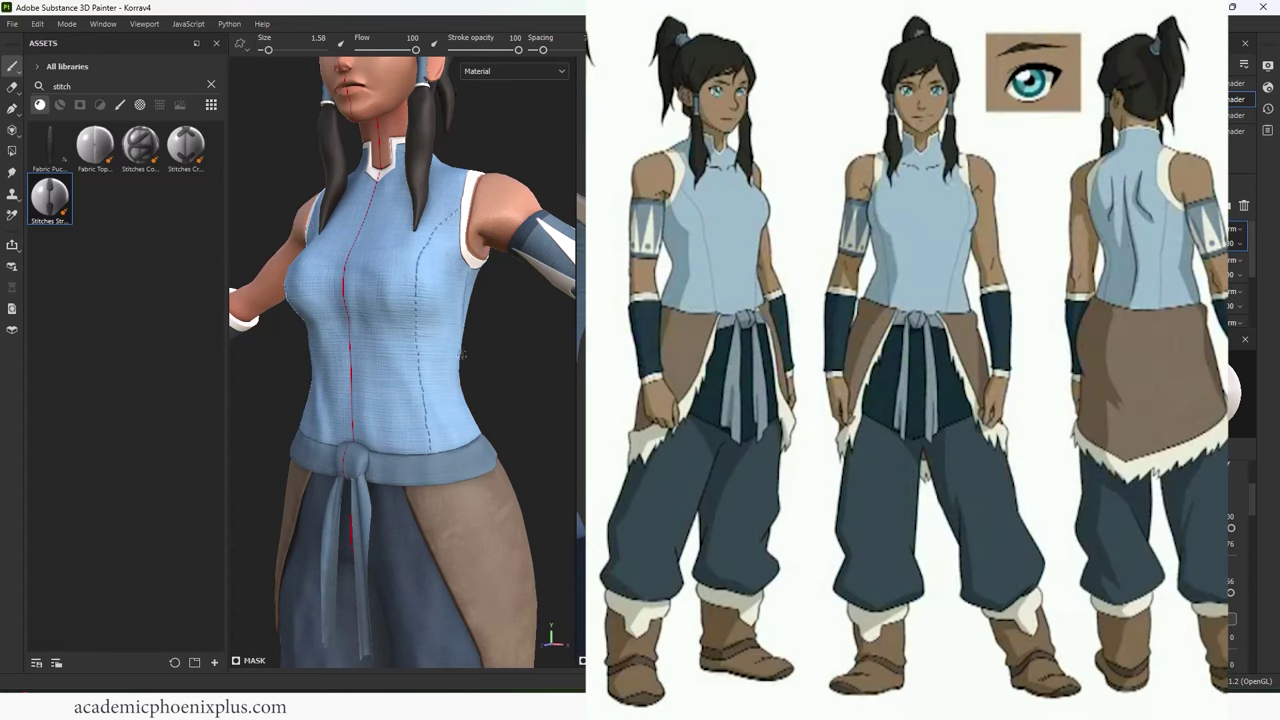
Step: Turn on Lazy Mouse with a distance of 7.38 and stitch the top's side seam from the armhole down to the waist
alt+drag(470, 352, 400, 350)
mouse_move(460, 405)
alt+mouse_down()
mouse_move(509, 429)
mouse_move(543, 391)
mouse_move(549, 405)
mouse_move(495, 395)
alt+mouse_up()
key(ctrl+z)
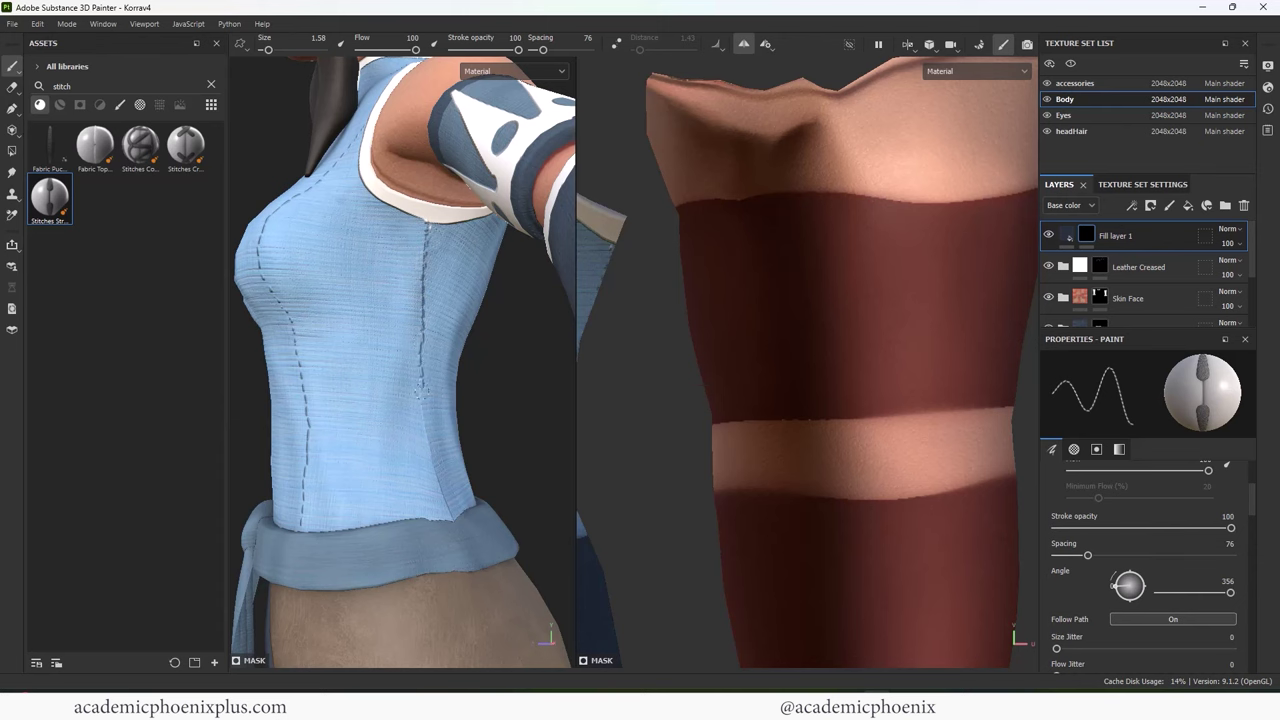
key(ctrl+z)
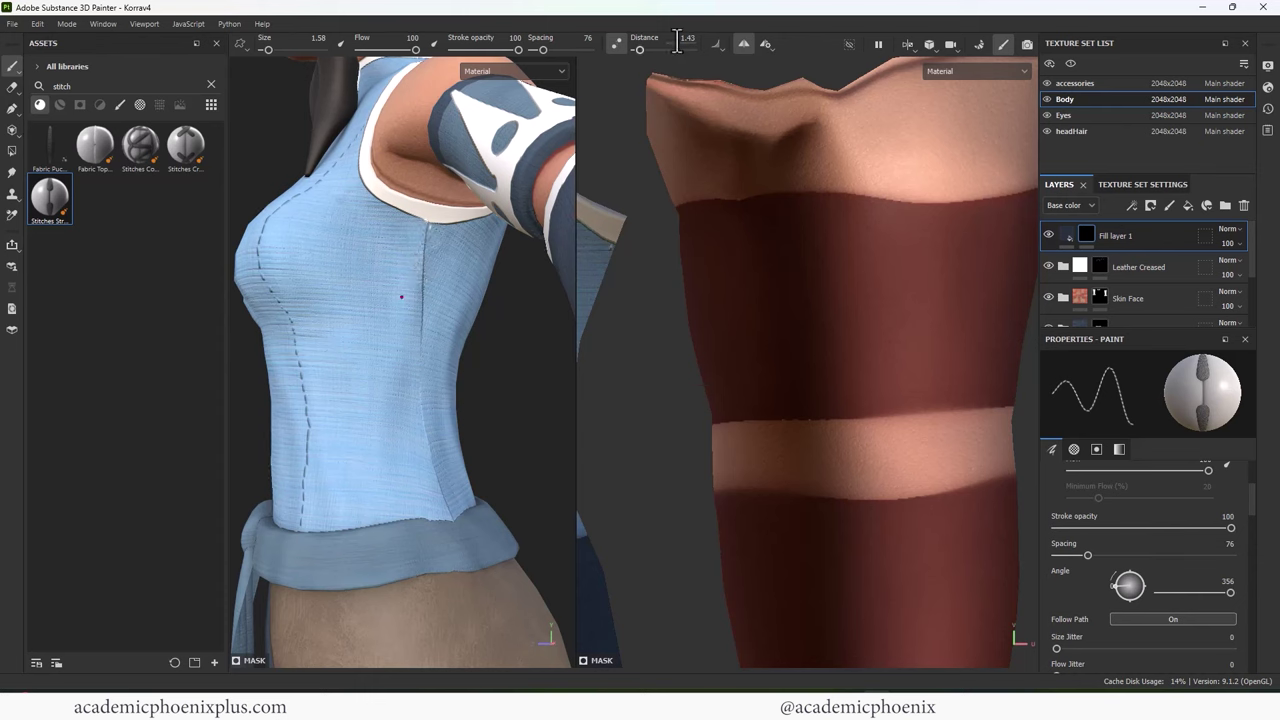
drag(659, 47, 655, 48)
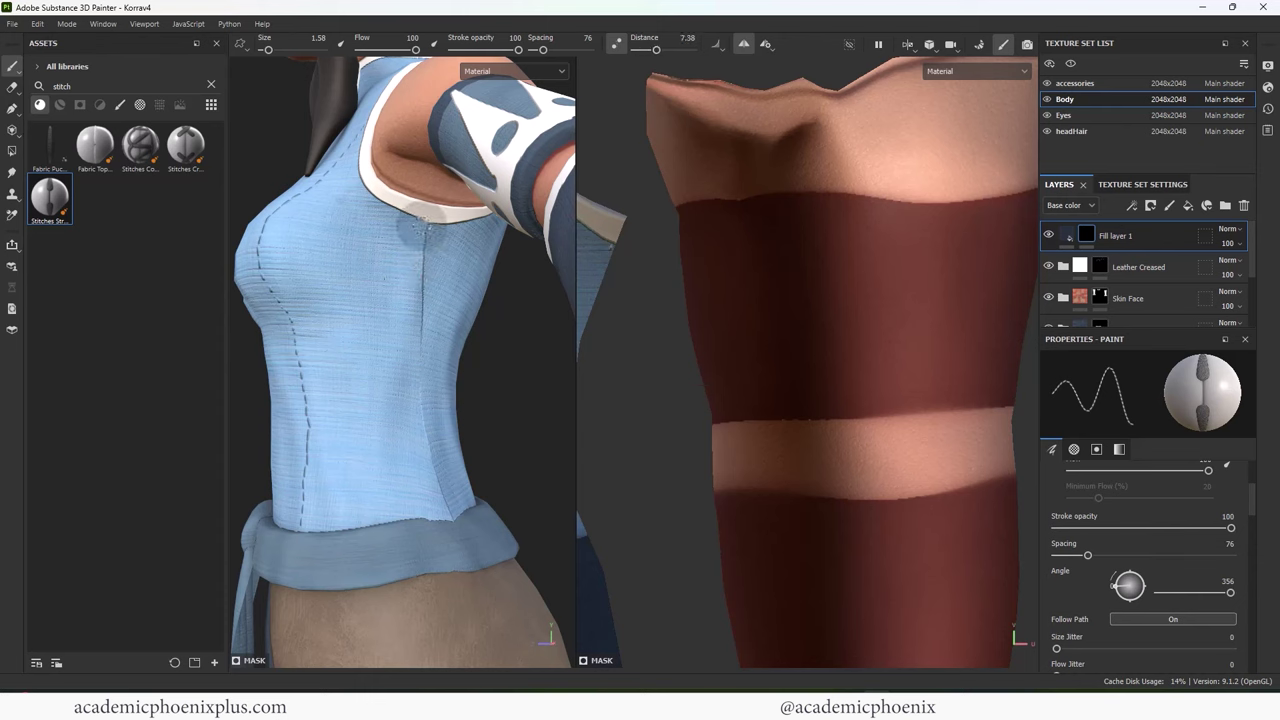
mouse_move(419, 265)
mouse_down()
mouse_move(422, 405)
mouse_move(460, 516)
mouse_up()
Step: Stitch a seam down the top's back from armhole to waist and another down the trouser leg's outer side to the boot
mouse_move(450, 328)
alt+mouse_down()
mouse_move(480, 320)
mouse_move(415, 335)
mouse_move(500, 349)
mouse_move(495, 338)
mouse_move(408, 337)
mouse_move(276, 352)
mouse_move(164, 392)
mouse_move(271, 357)
mouse_move(432, 392)
mouse_move(436, 364)
alt+mouse_up()
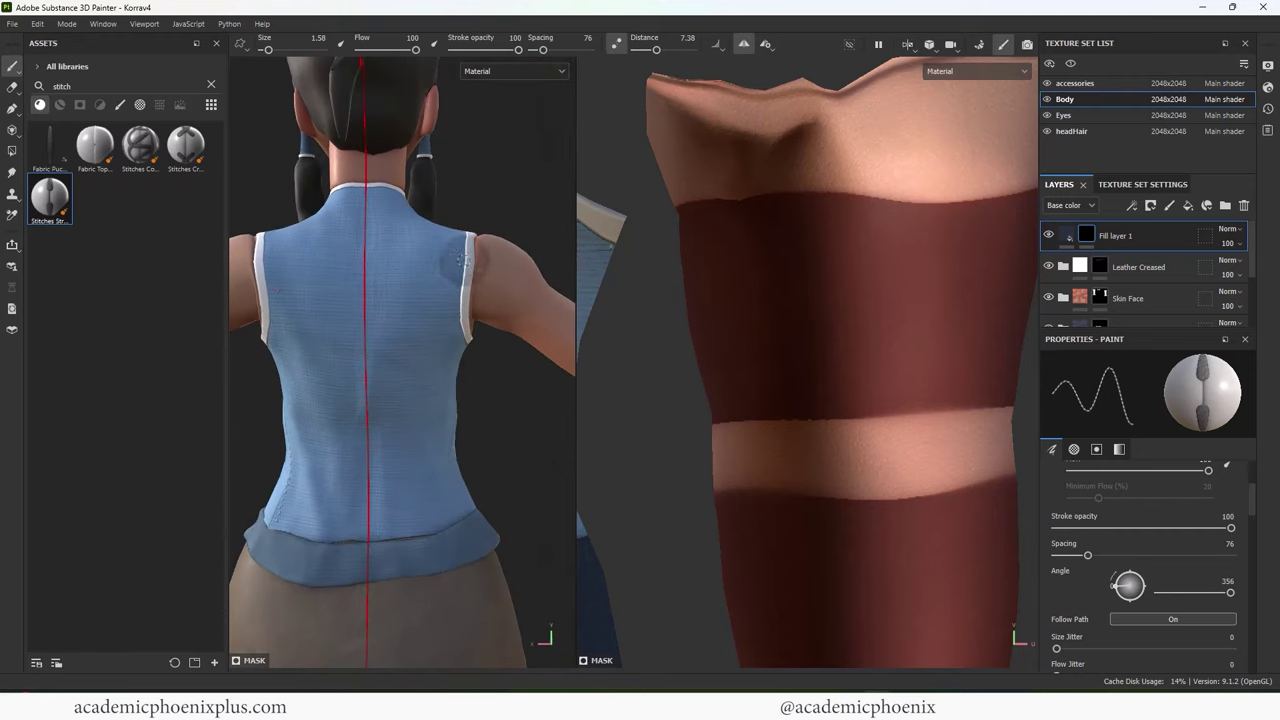
mouse_move(466, 248)
mouse_down()
mouse_move(424, 322)
mouse_move(435, 558)
mouse_up()
mouse_move(448, 436)
alt+mouse_down()
mouse_move(502, 405)
mouse_move(509, 329)
mouse_move(376, 311)
mouse_move(420, 300)
mouse_move(430, 335)
mouse_move(341, 359)
mouse_move(445, 389)
mouse_move(429, 337)
alt+mouse_up()
alt+right_drag(429, 337, 620, 355)
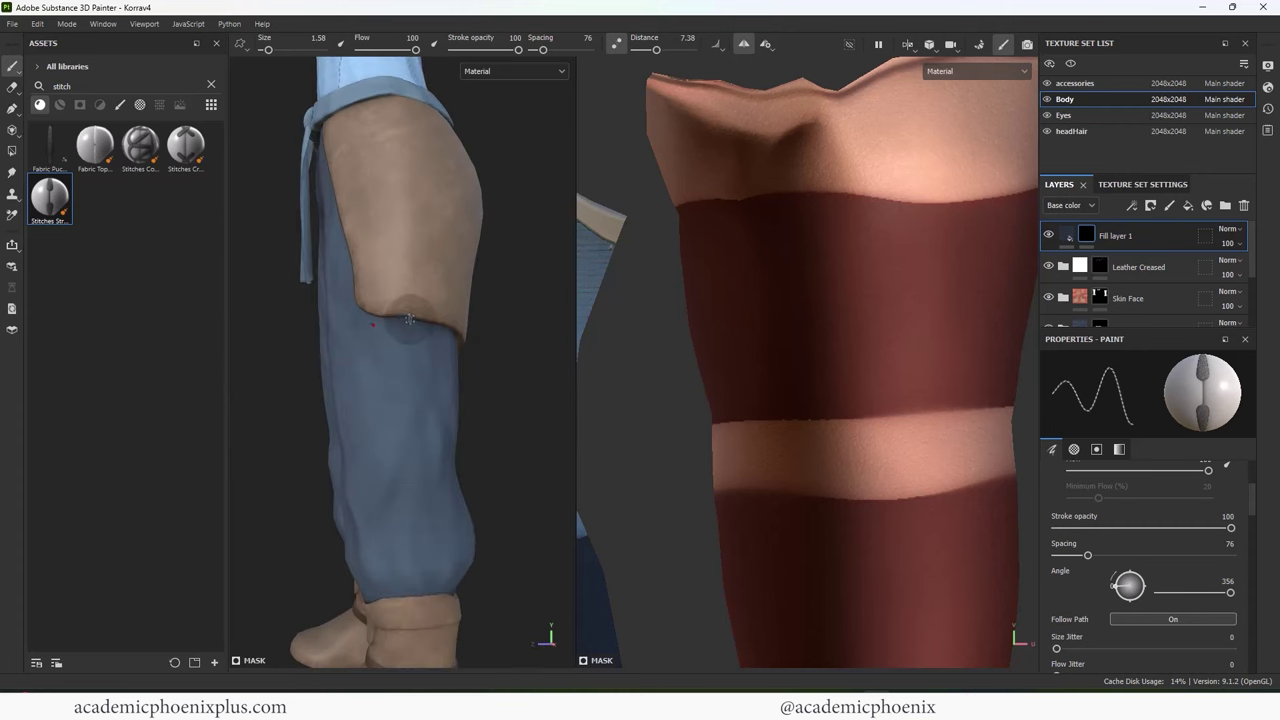
mouse_move(408, 318)
mouse_down()
mouse_move(424, 595)
mouse_move(440, 608)
mouse_up()
mouse_move(430, 387)
alt+mouse_down()
mouse_move(400, 309)
mouse_move(350, 310)
mouse_move(322, 240)
alt+mouse_up()
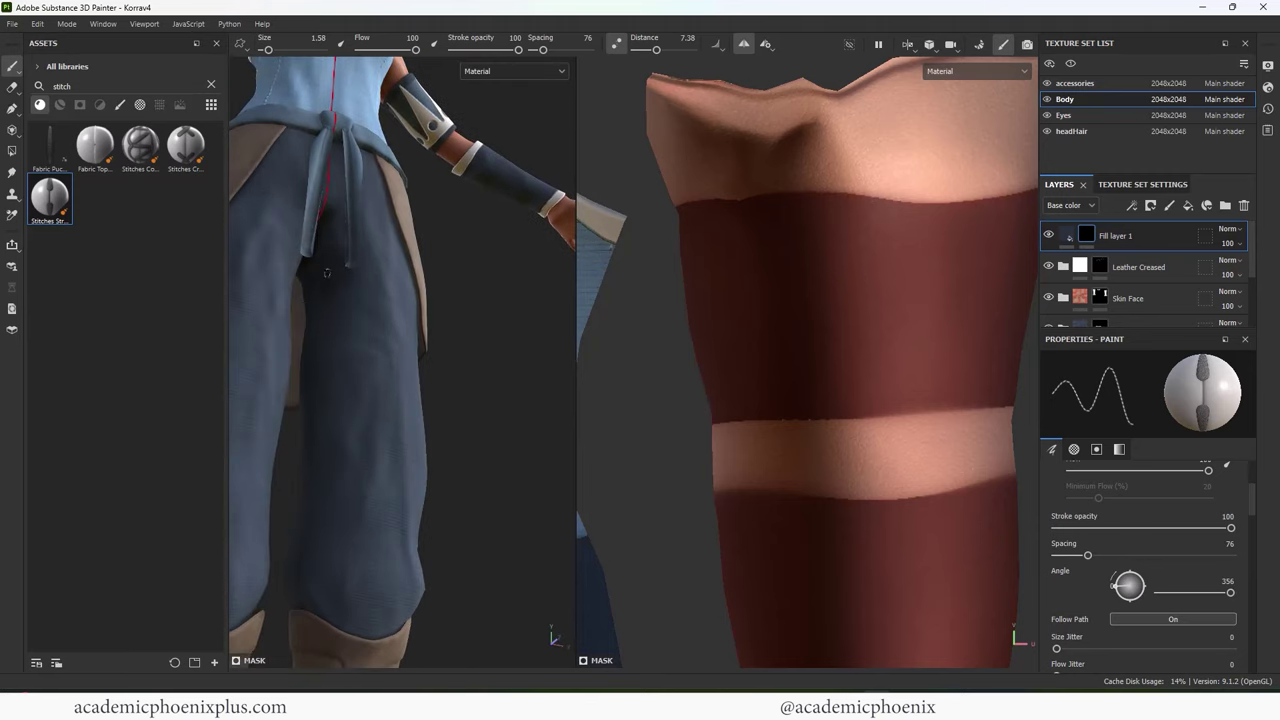
alt+drag(302, 613, 485, 365)
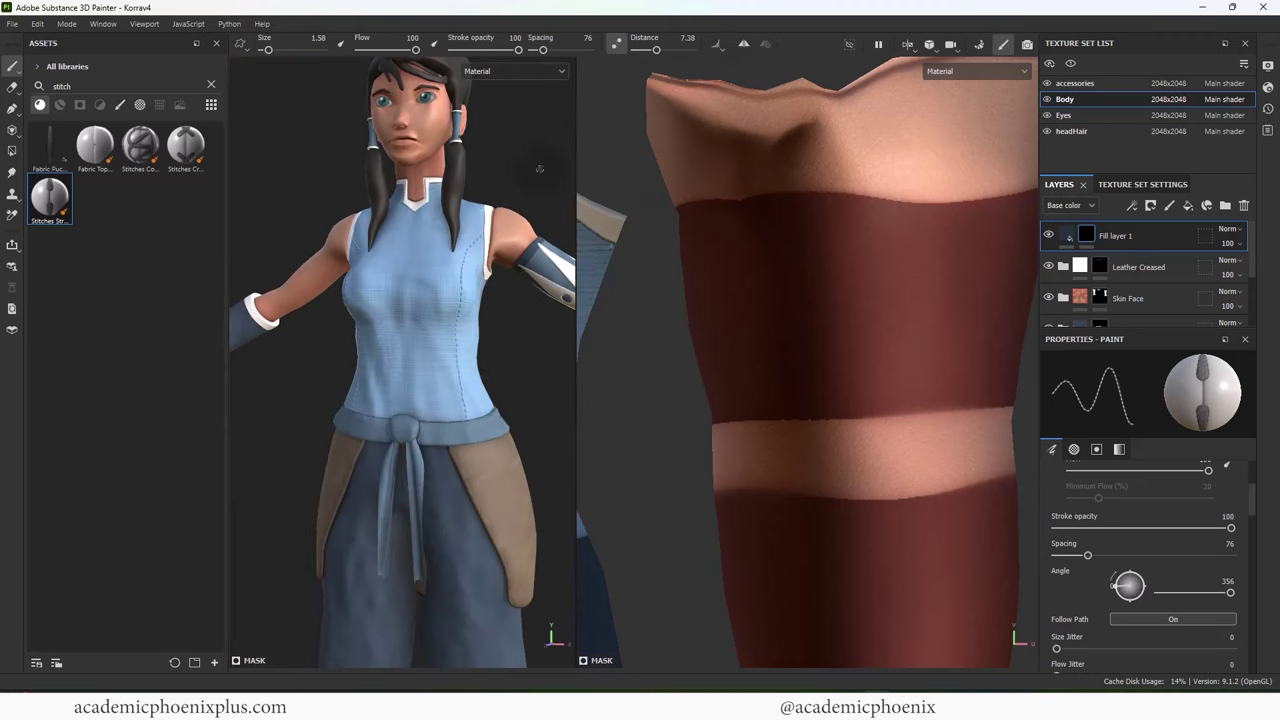
Step: Rename the stitch fill layer as stitching
alt+middle_drag(437, 480, 406, 309)
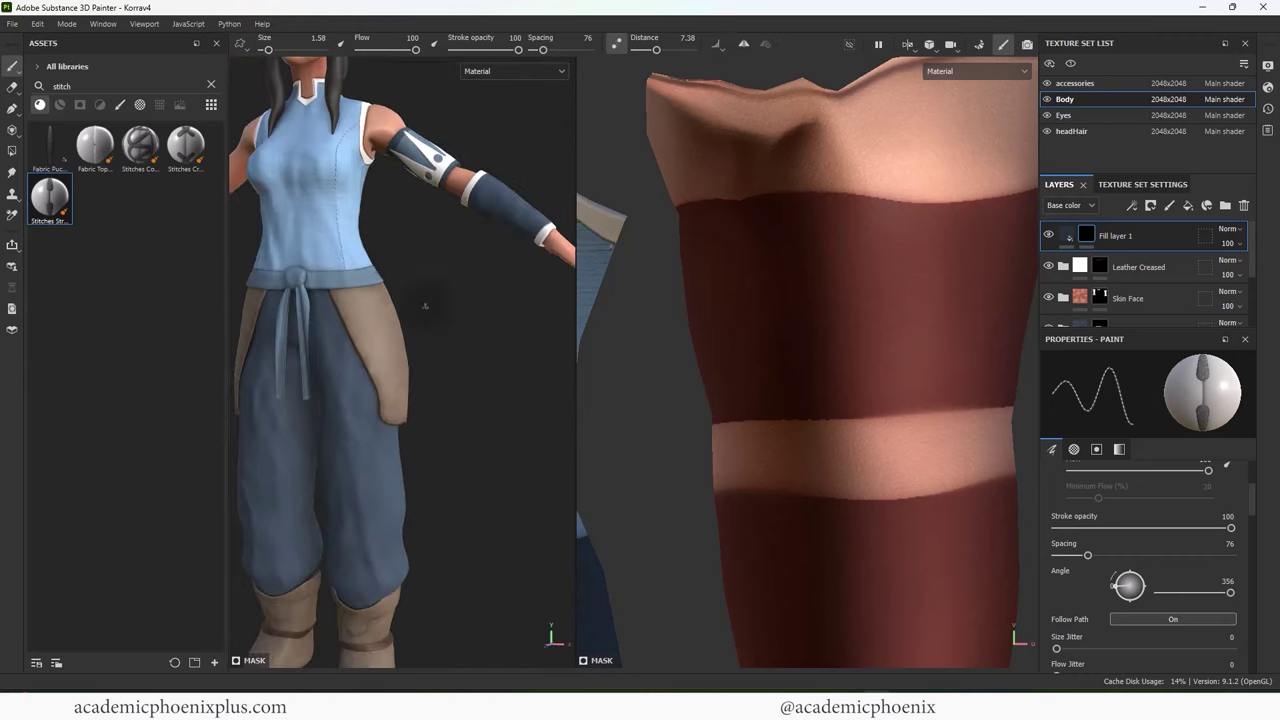
alt+right_drag(406, 309, 463, 331)
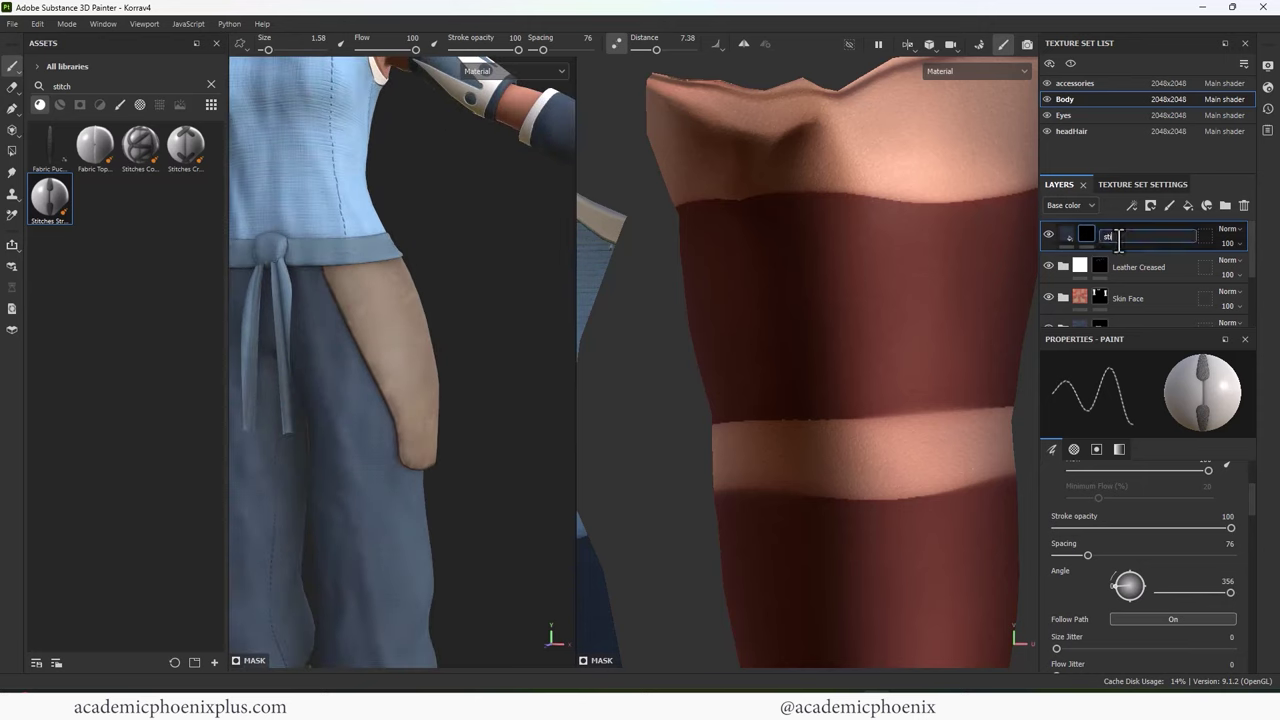
text(hing)
key(Return)
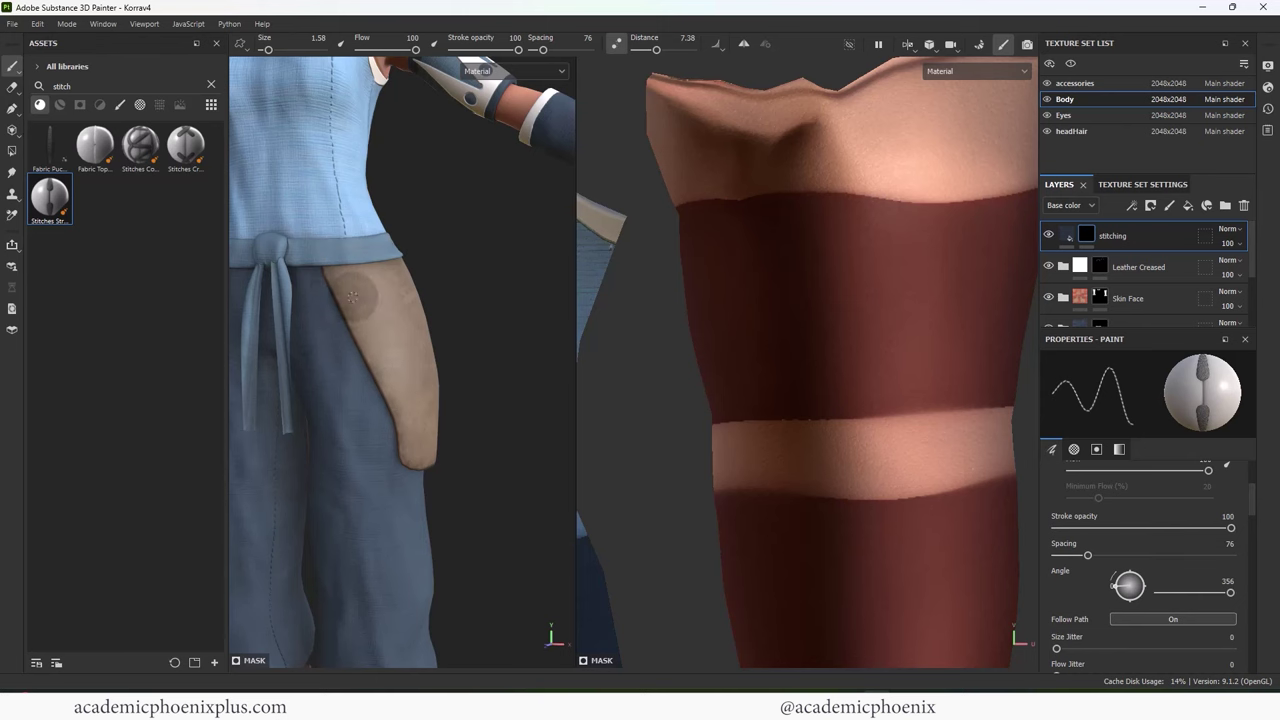
Step: Add a fill layer with Fur 2 as base color, contrast 0.01 and balance 0.64, and set its roughness to 0.4653
click(1188, 205)
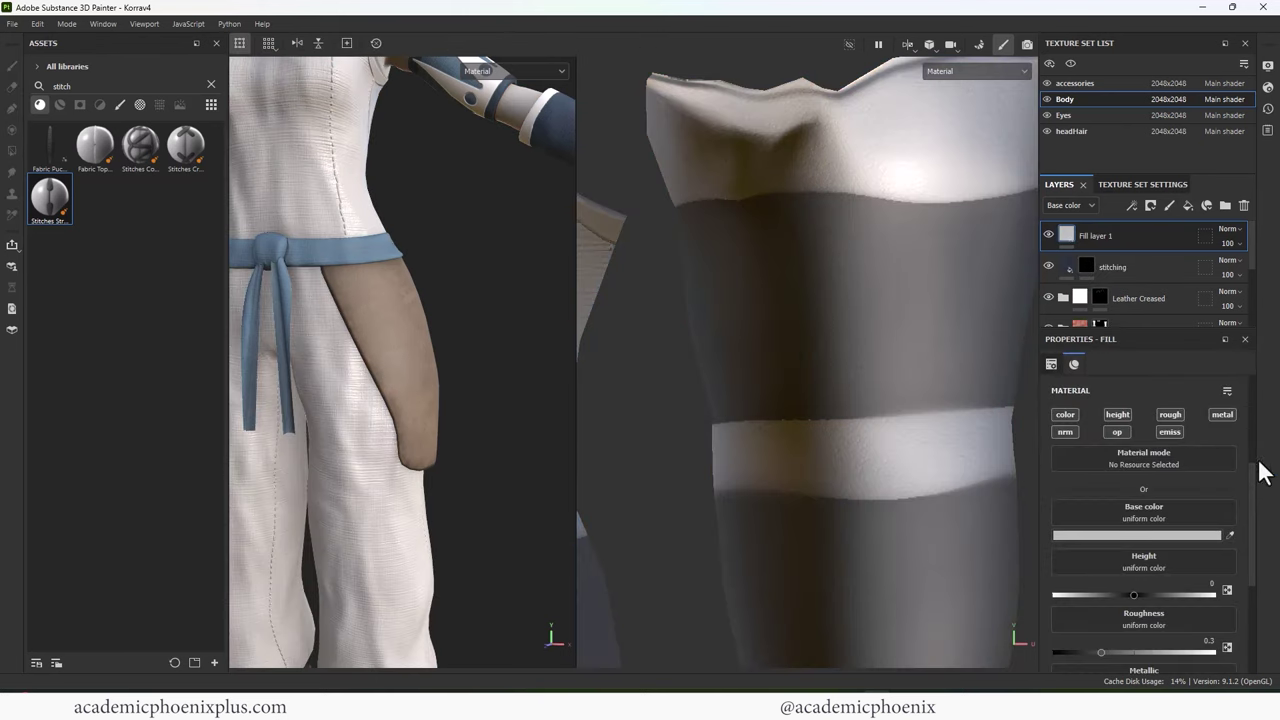
click(1146, 508)
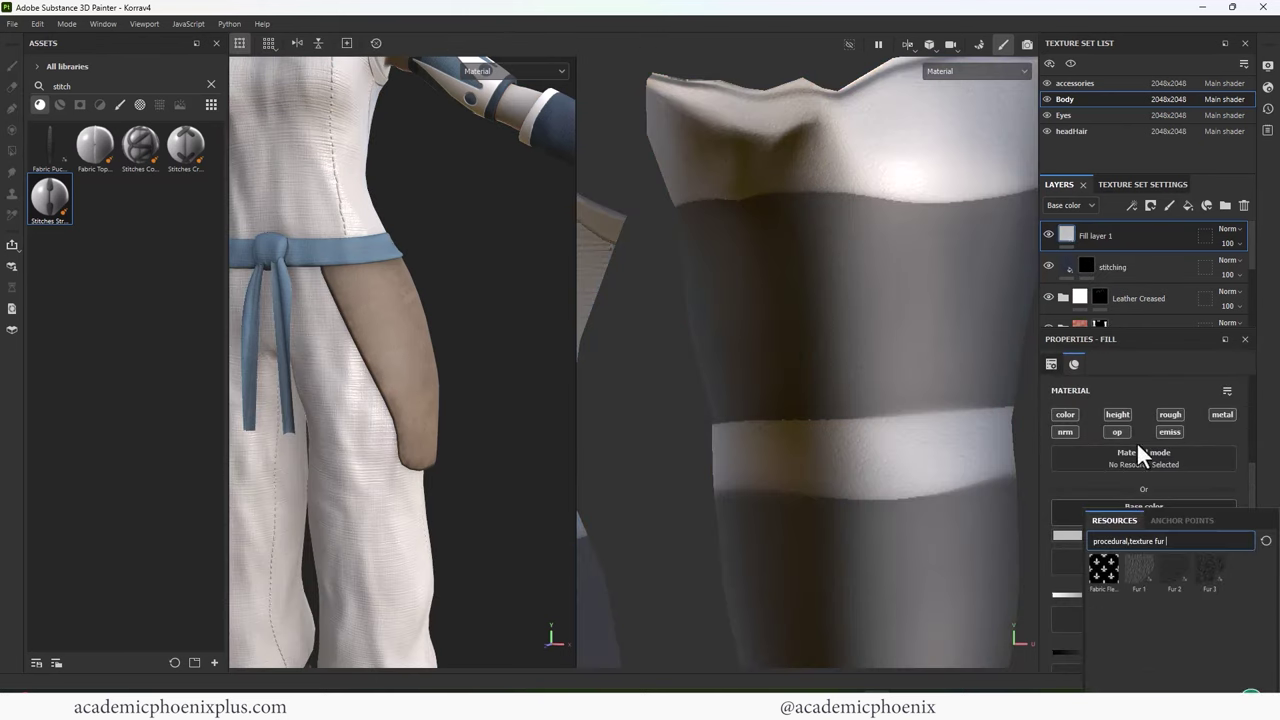
click(1174, 576)
scroll(1250, 515, down, 2)
mouse_move(1078, 553)
mouse_down()
mouse_move(1100, 553)
mouse_move(1066, 553)
mouse_up()
click(1145, 525)
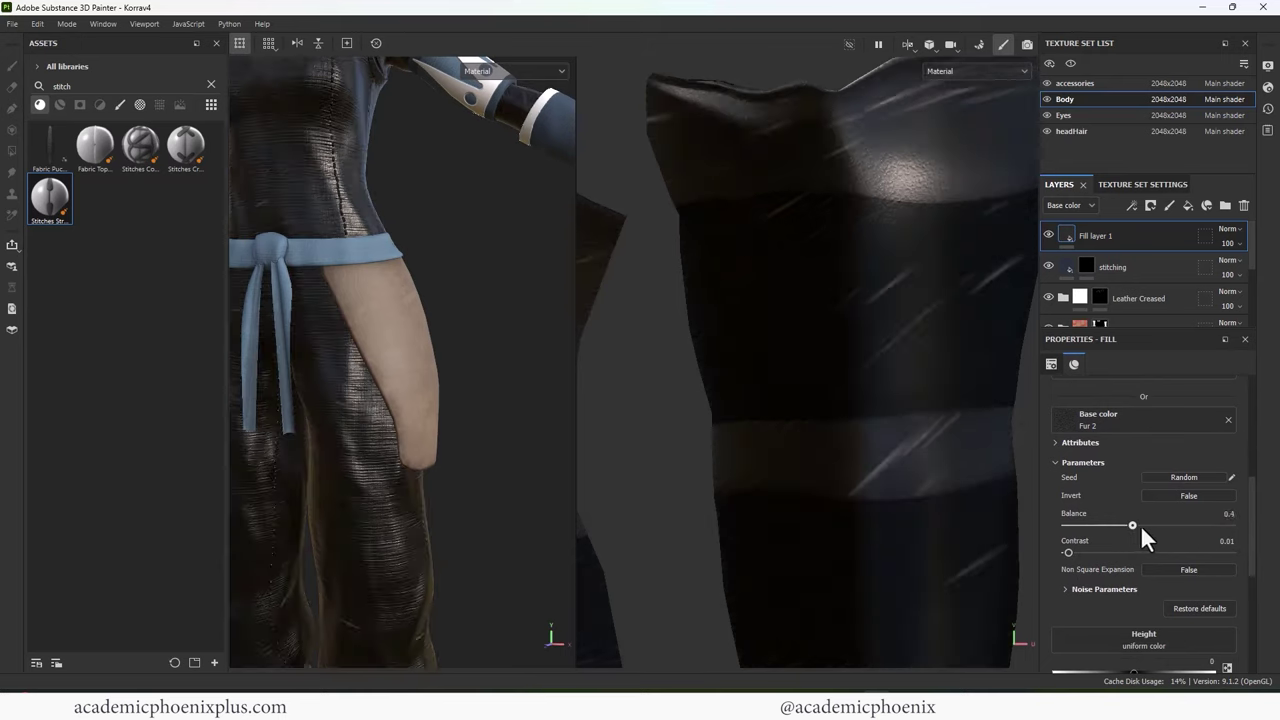
drag(1144, 525, 1171, 526)
scroll(1129, 568, down, 3)
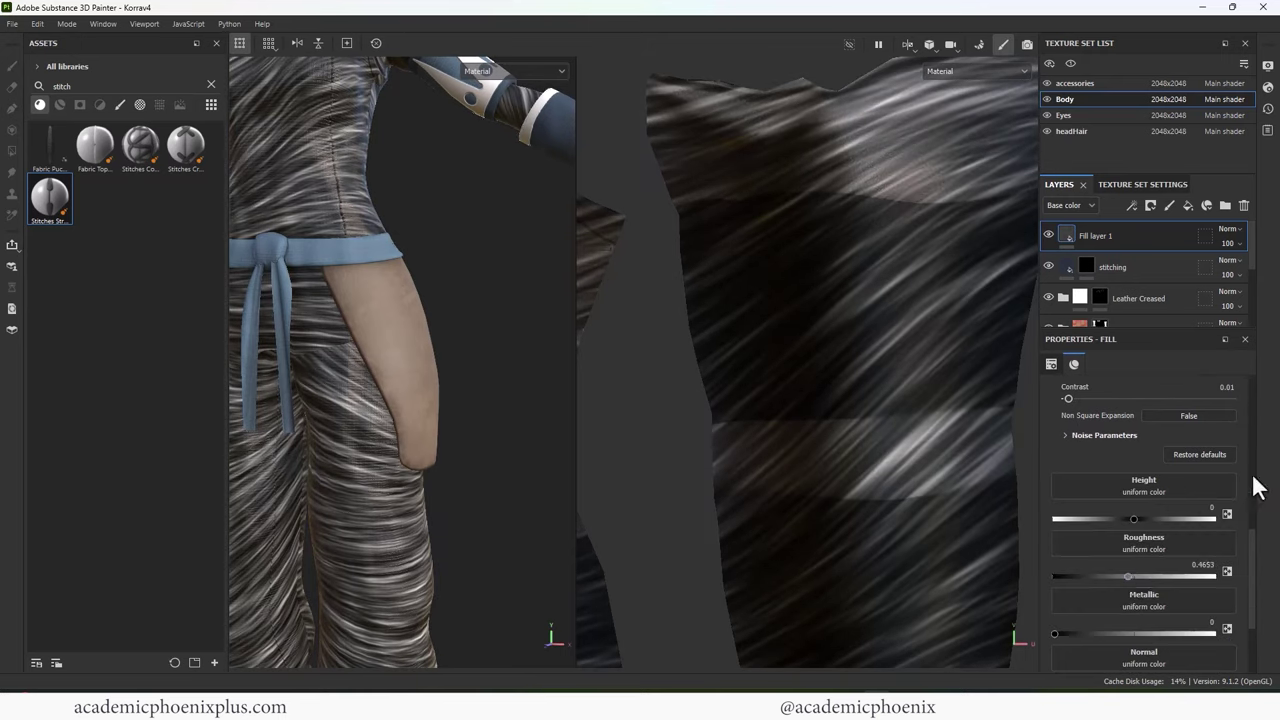
Step: Set the fur fill layer's UV tiling to 10.62
scroll(1260, 545, up, 6)
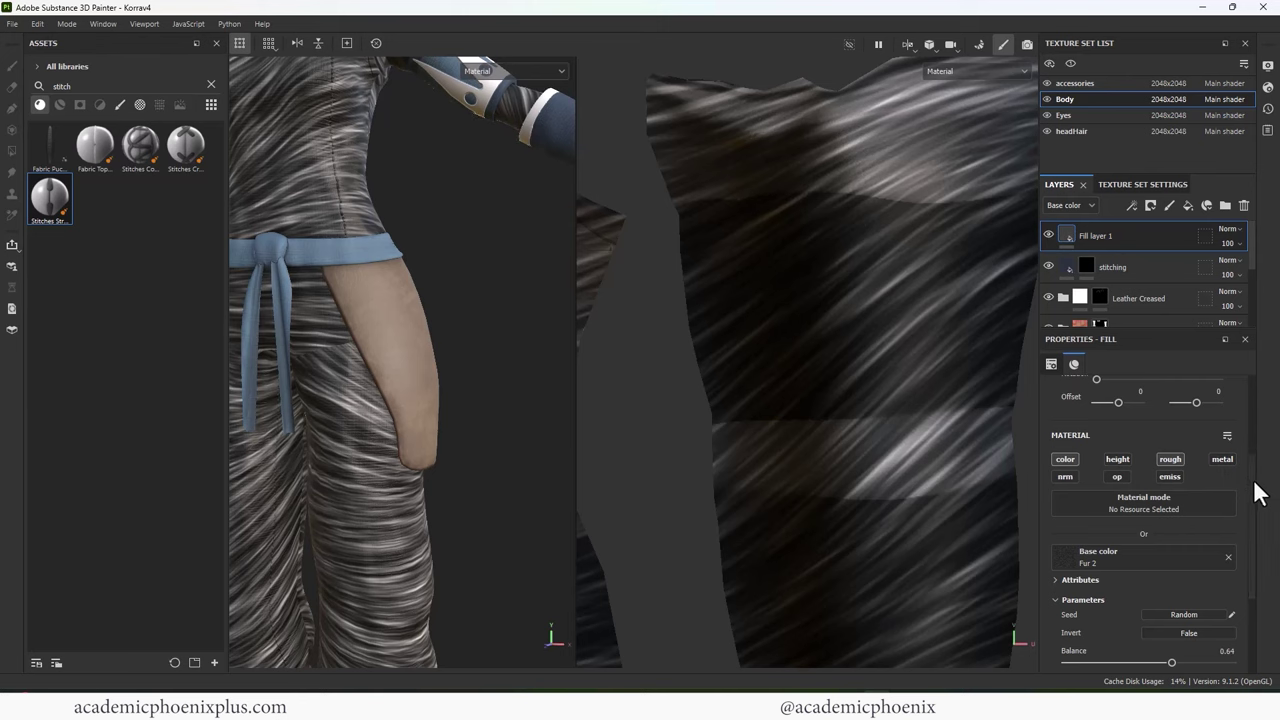
drag(1253, 481, 1258, 400)
drag(1126, 491, 1132, 487)
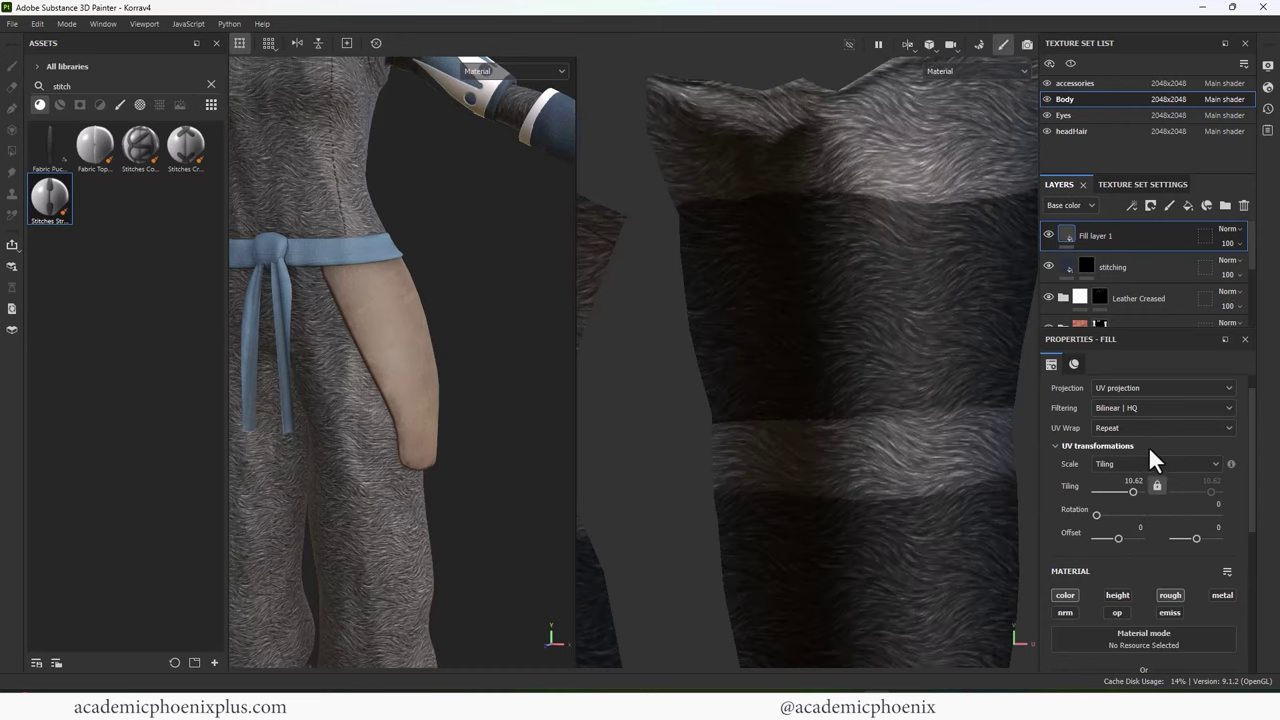
alt+drag(446, 376, 520, 374)
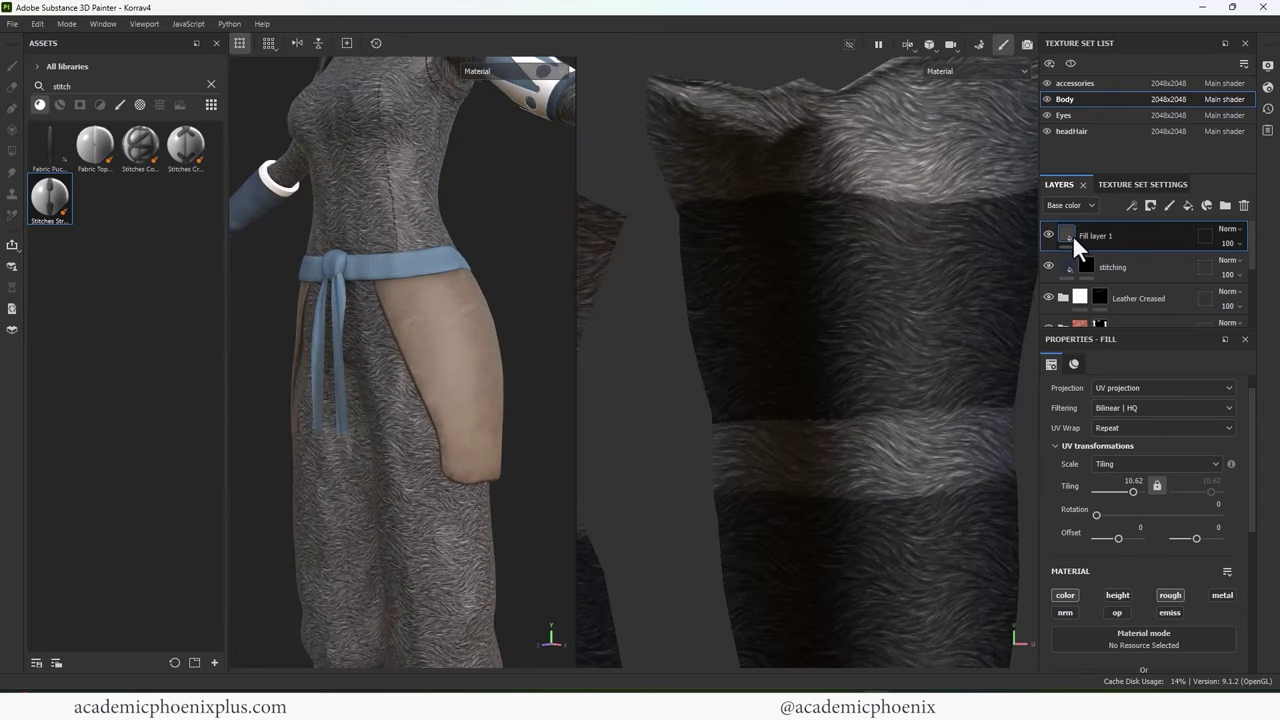
Step: Move the fur fill layer from the Body texture set to the top of the accessories set and give it a black mask
key(ctrl+x)
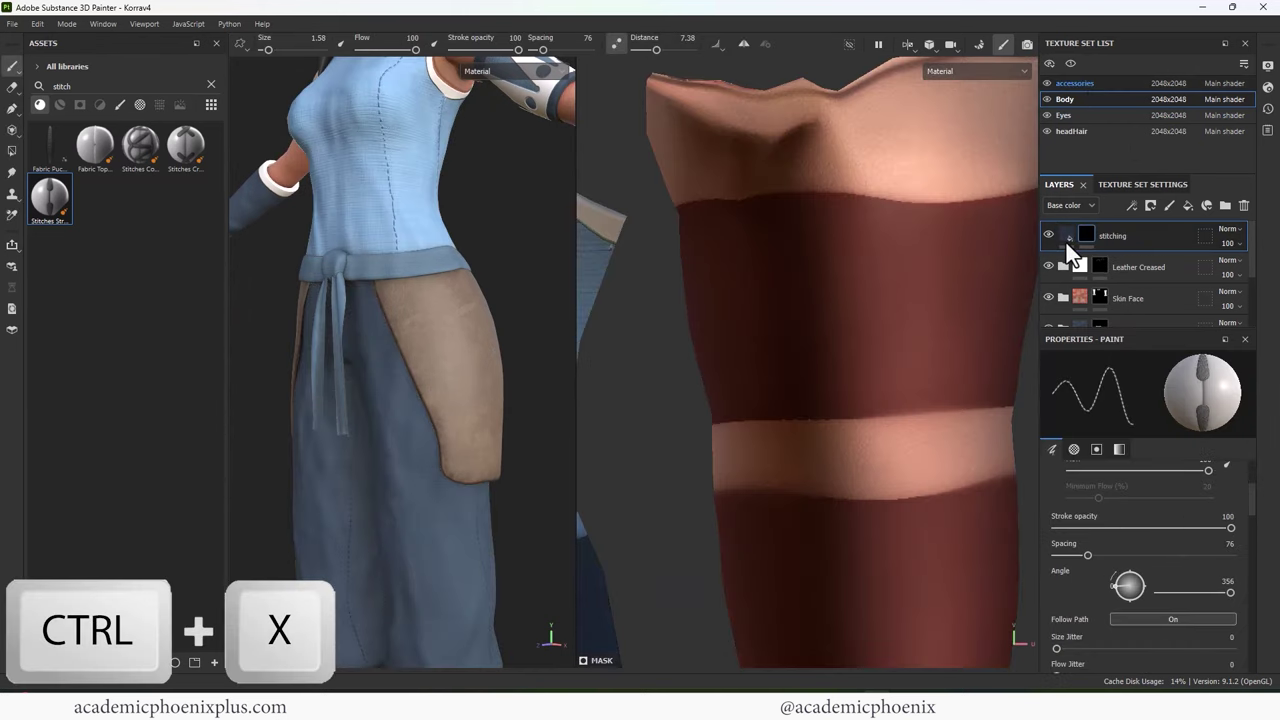
click(1078, 83)
click(1083, 237)
key(ctrl+v)
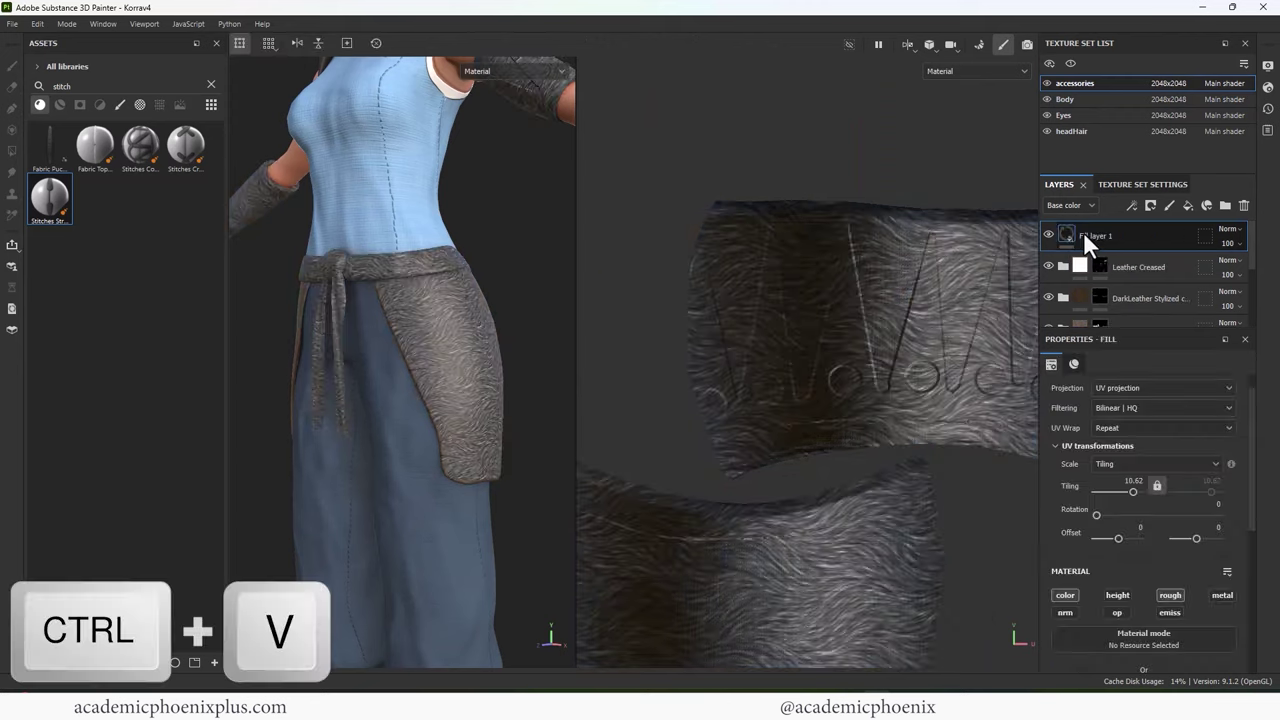
right_click(1099, 225)
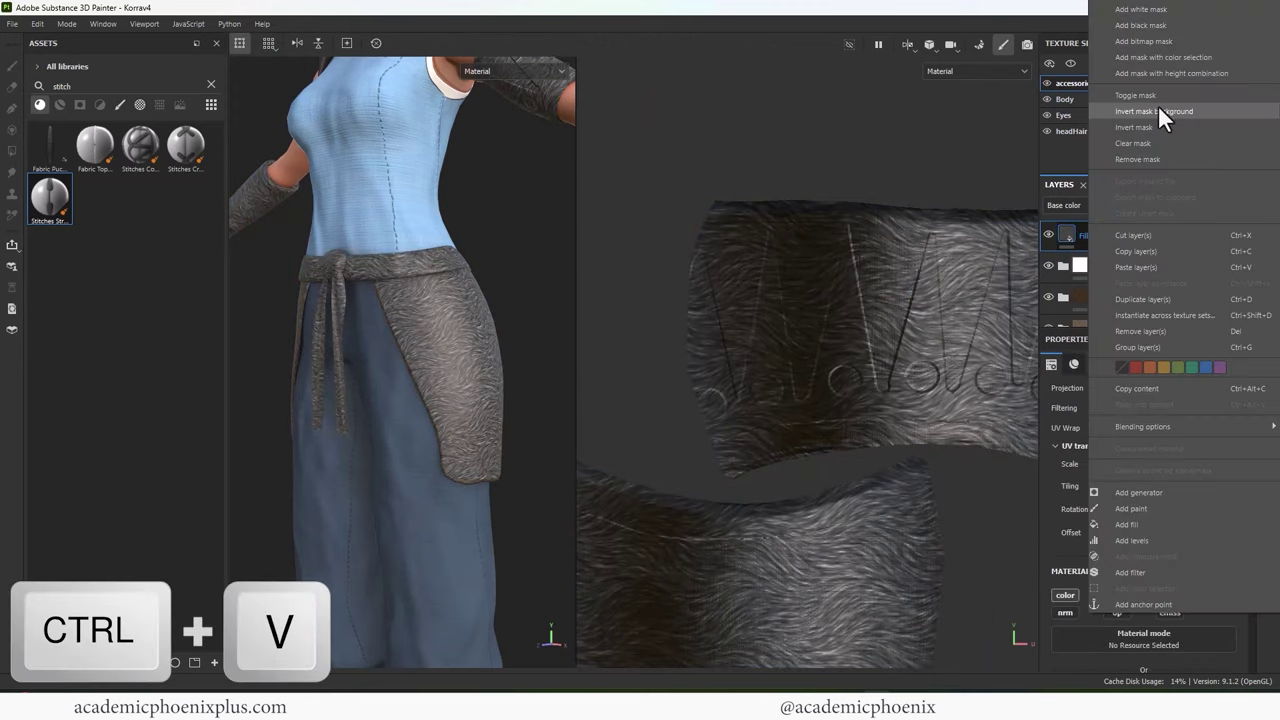
click(1162, 27)
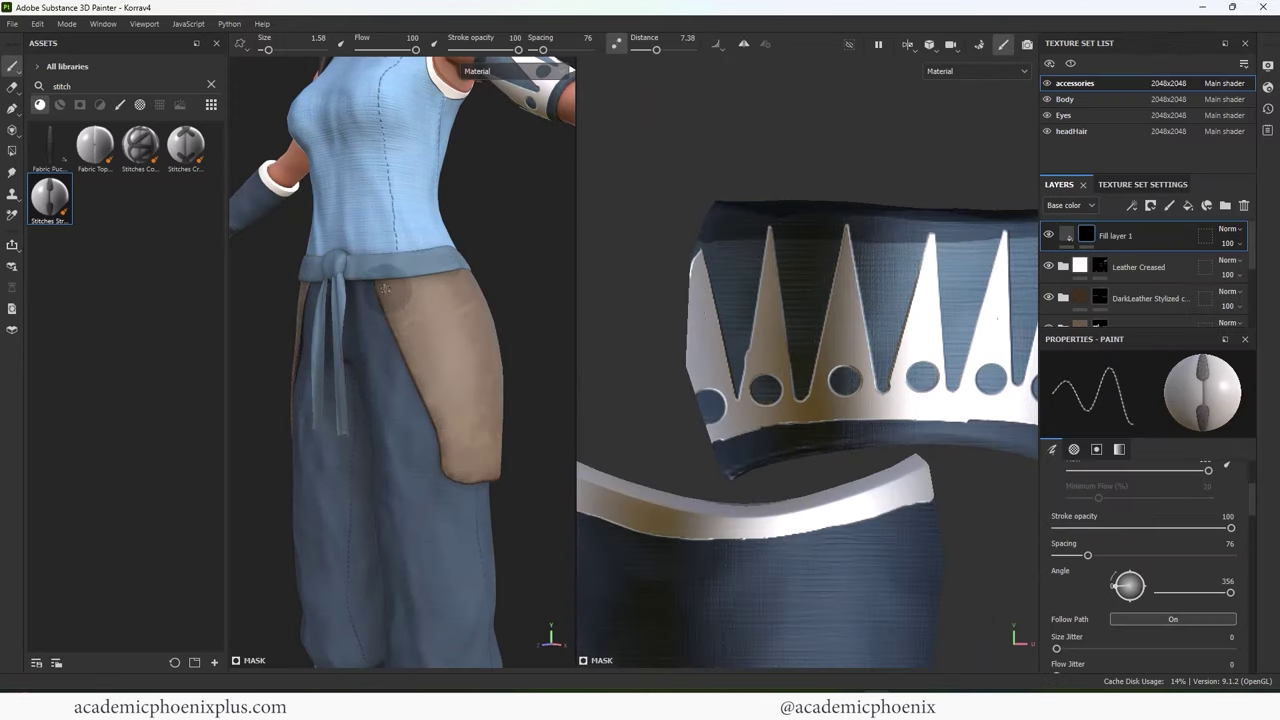
Step: Choose the Basic Hard brush for the fur mask, turn off Lazy Mouse and try smaller brush sizes
click(119, 104)
click(211, 85)
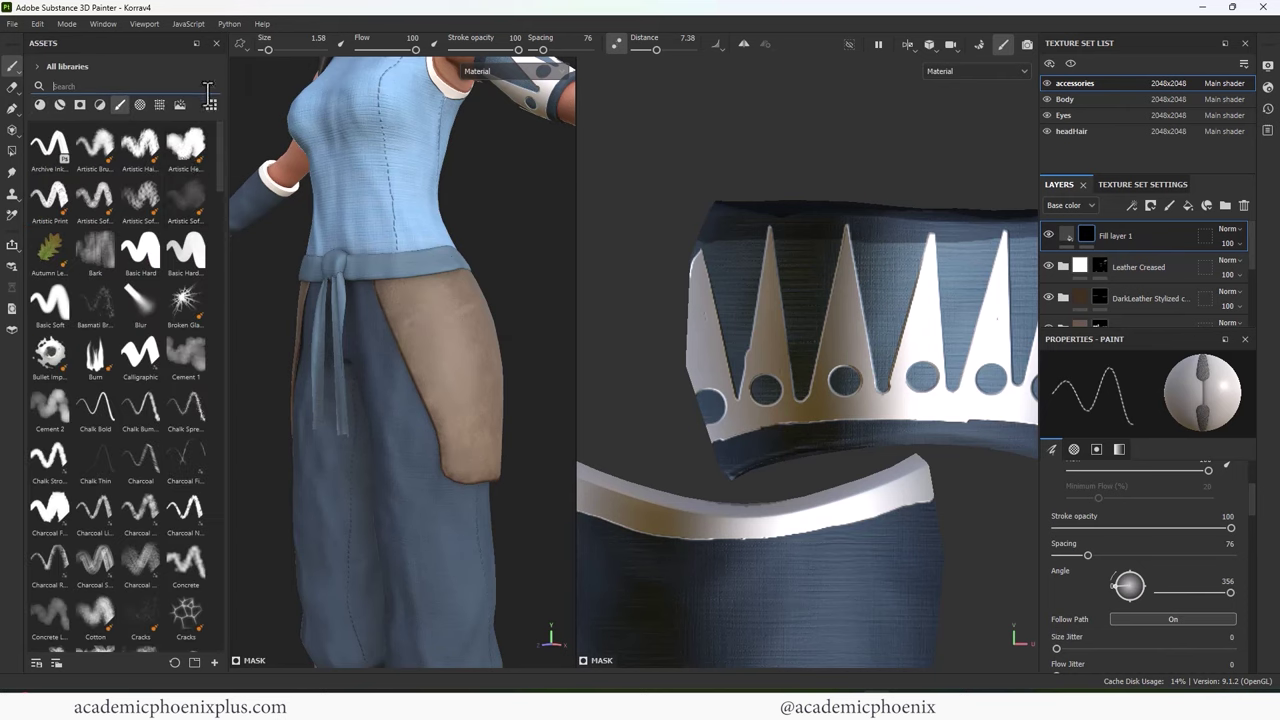
click(140, 252)
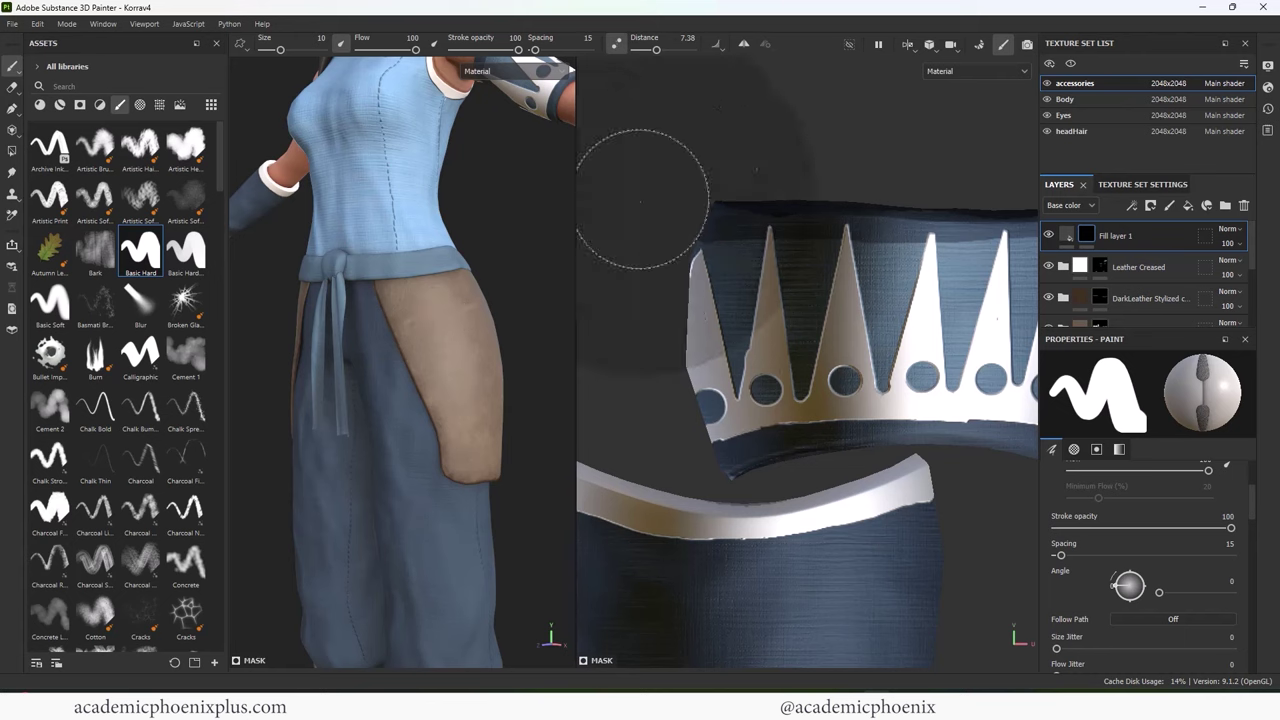
click(616, 44)
key(bracketleft)
key(bracketleft)
key(bracketleft)
key(bracketleft)
key(bracketright)
key(bracketright)
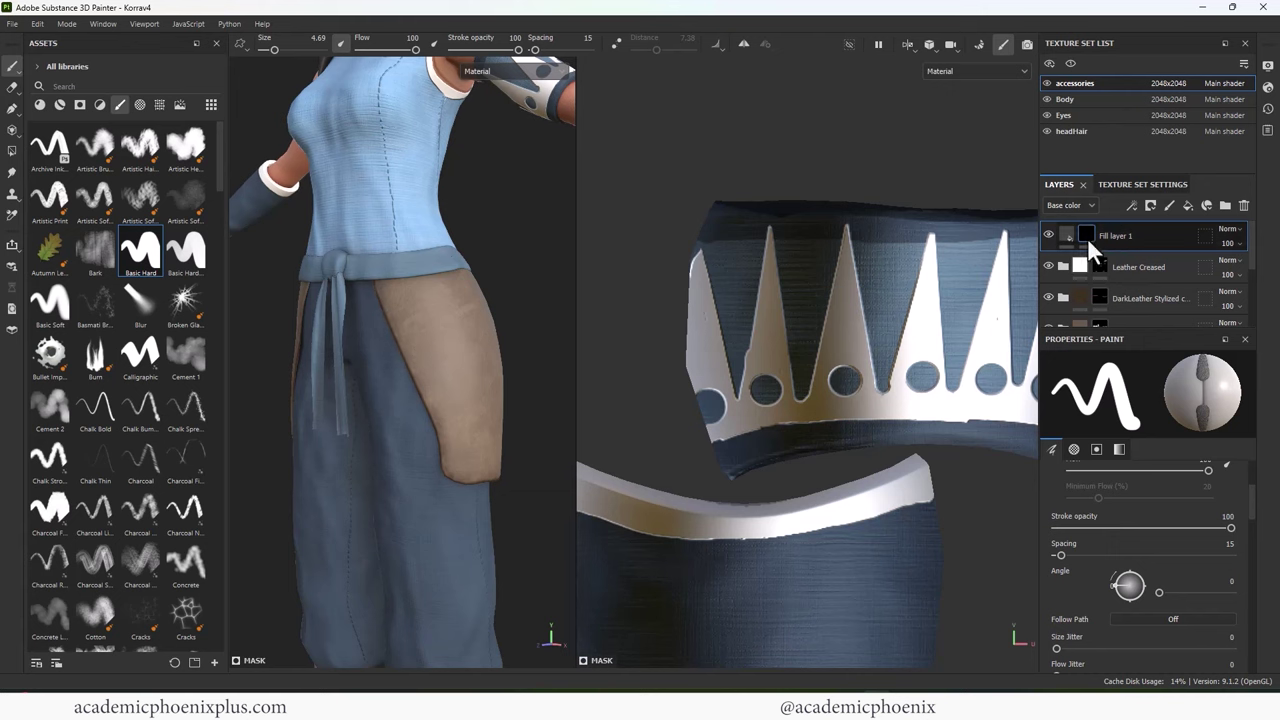
Step: Set the mask brush's grayscale value to 1 at brush size 10
drag(1252, 486, 1259, 609)
click(1228, 513)
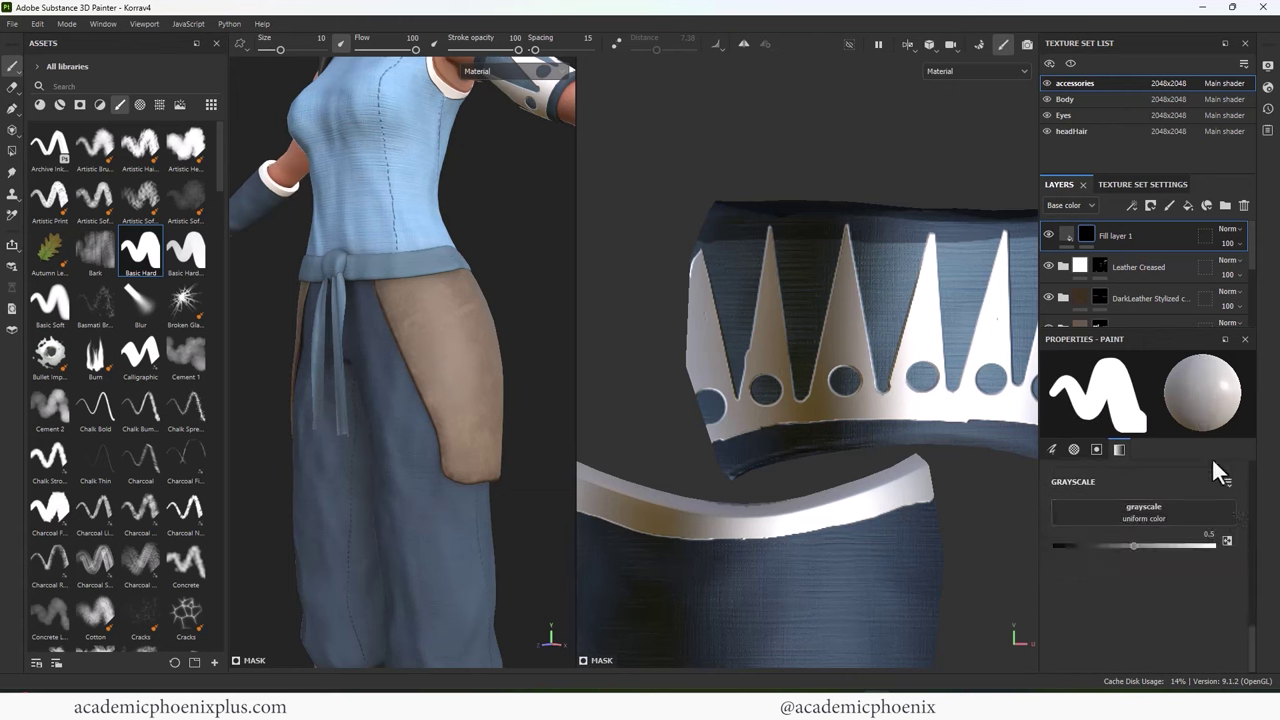
drag(1134, 546, 1271, 557)
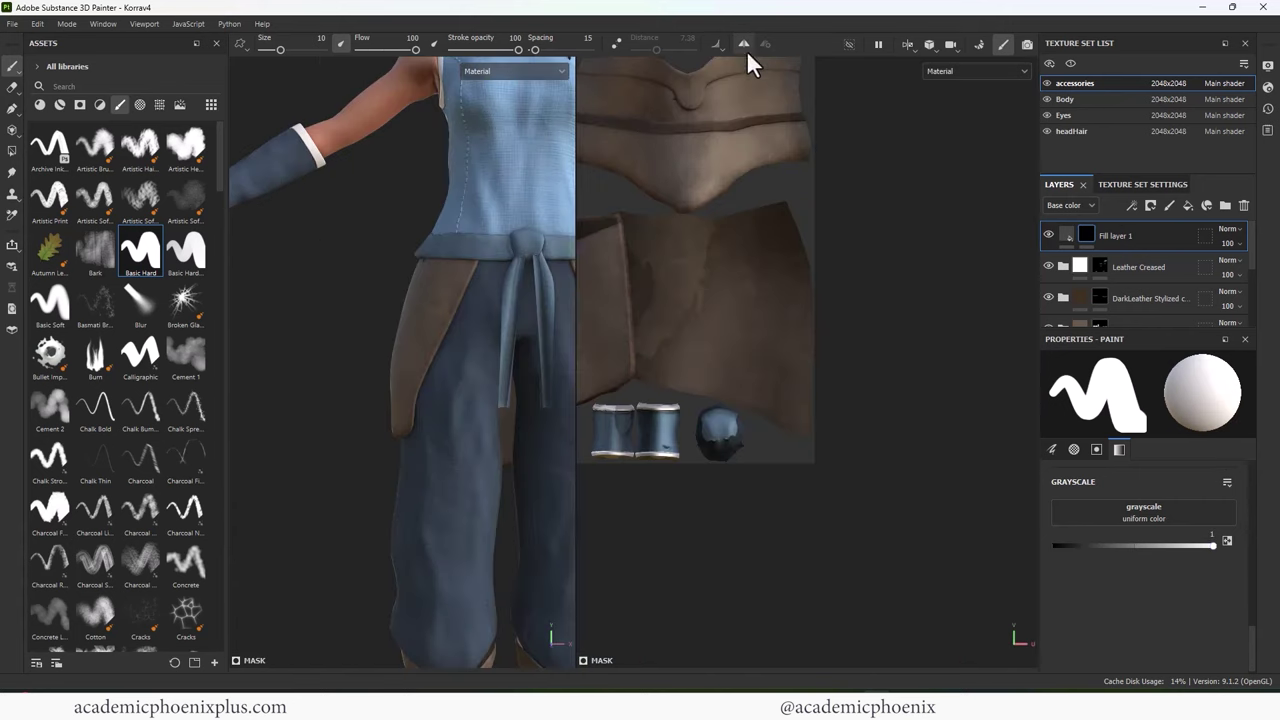
Step: Turn on symmetry and paint a fur trim along the brown waist flap's front edges and lower hem at brush size 10
click(743, 44)
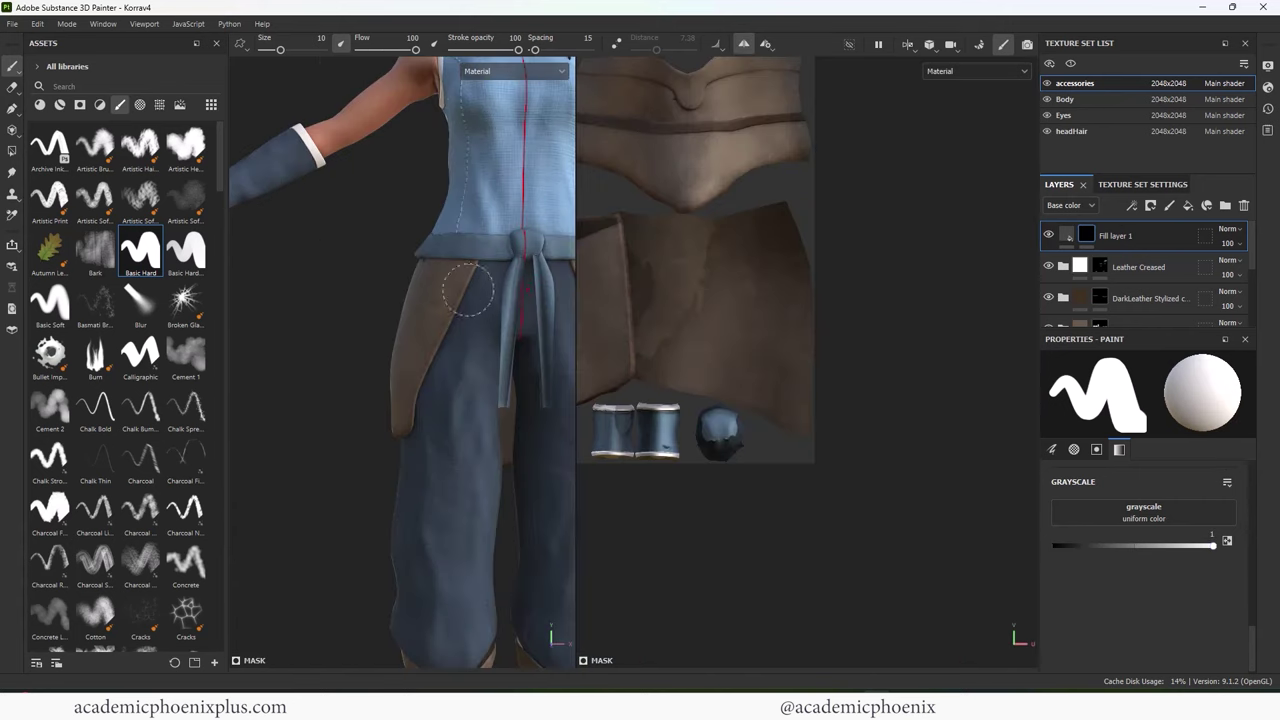
mouse_move(468, 274)
mouse_down()
mouse_move(417, 410)
mouse_move(455, 405)
mouse_up()
shift+right_drag(456, 405, 500, 400)
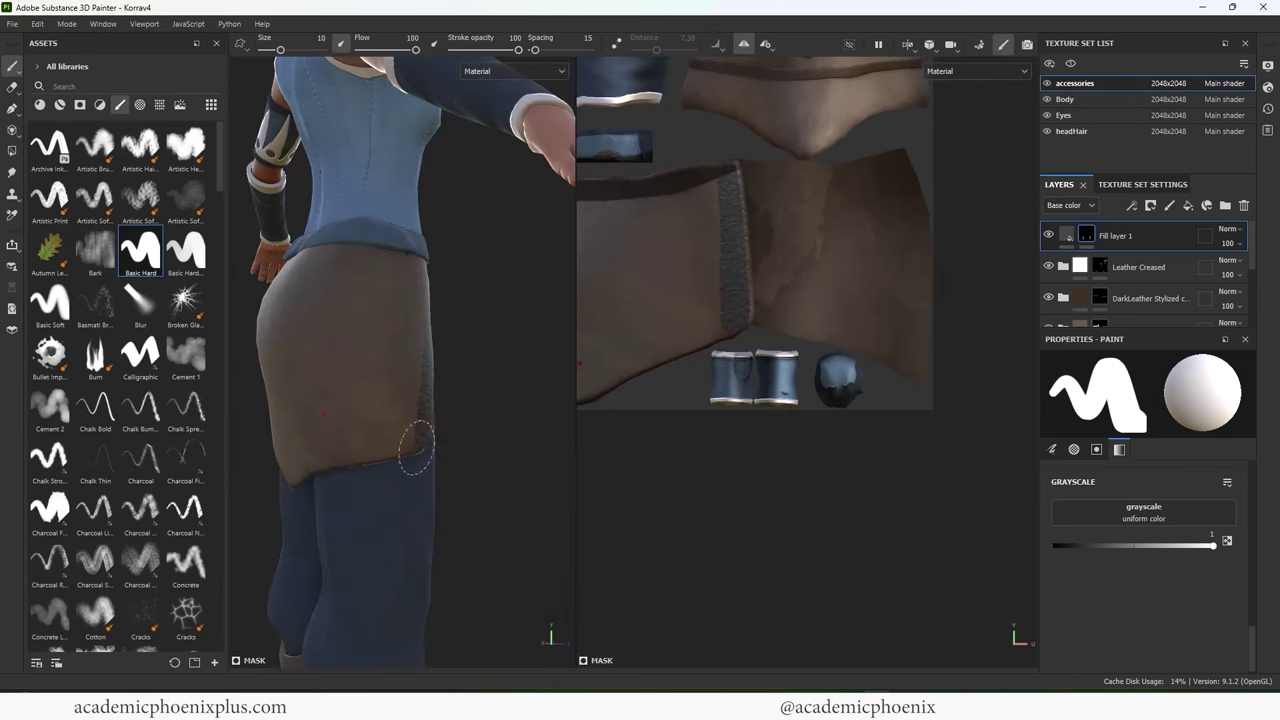
mouse_move(408, 443)
mouse_down()
mouse_move(290, 490)
mouse_move(477, 434)
mouse_move(357, 437)
mouse_up()
alt+middle_drag(412, 442, 290, 483)
alt+drag(512, 445, 454, 453)
alt+middle_drag(454, 453, 435, 445)
alt+middle_drag(743, 417, 842, 504)
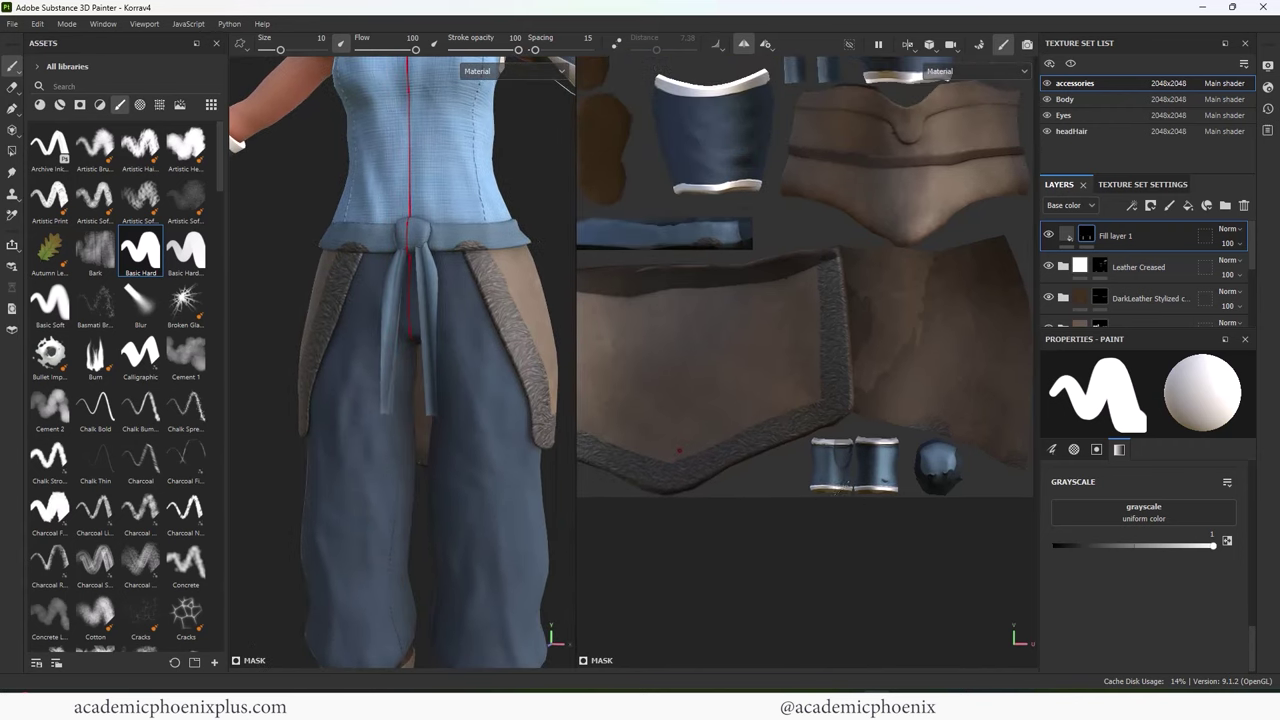
Step: Paint fur across the boots' upper cuffs in the UV layout at brush size 7.63
alt+middle_drag(860, 197, 729, 372)
click(779, 294)
key(bracketleft)
key(bracketleft)
drag(783, 292, 862, 267)
drag(755, 294, 672, 274)
Step: Erase excess fur beside the boot cuff's point using grayscale 0 and brush size 5.58
key(x)
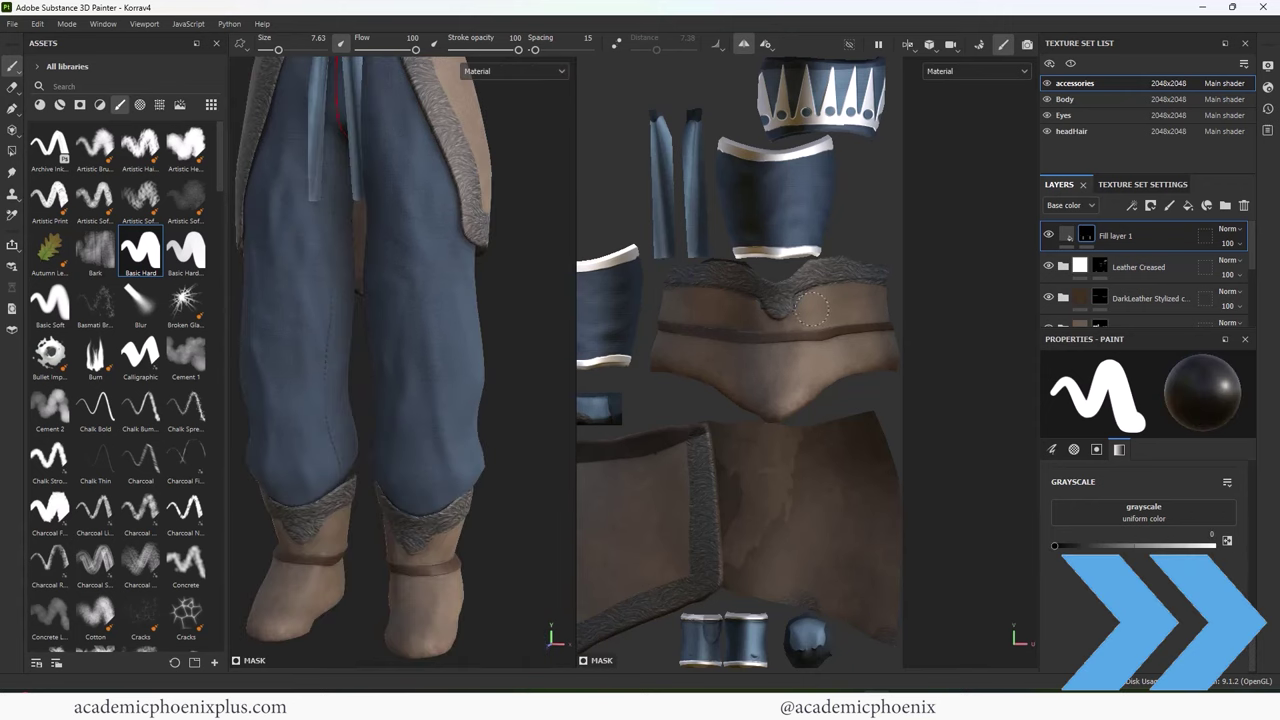
key(bracketleft)
drag(813, 301, 806, 303)
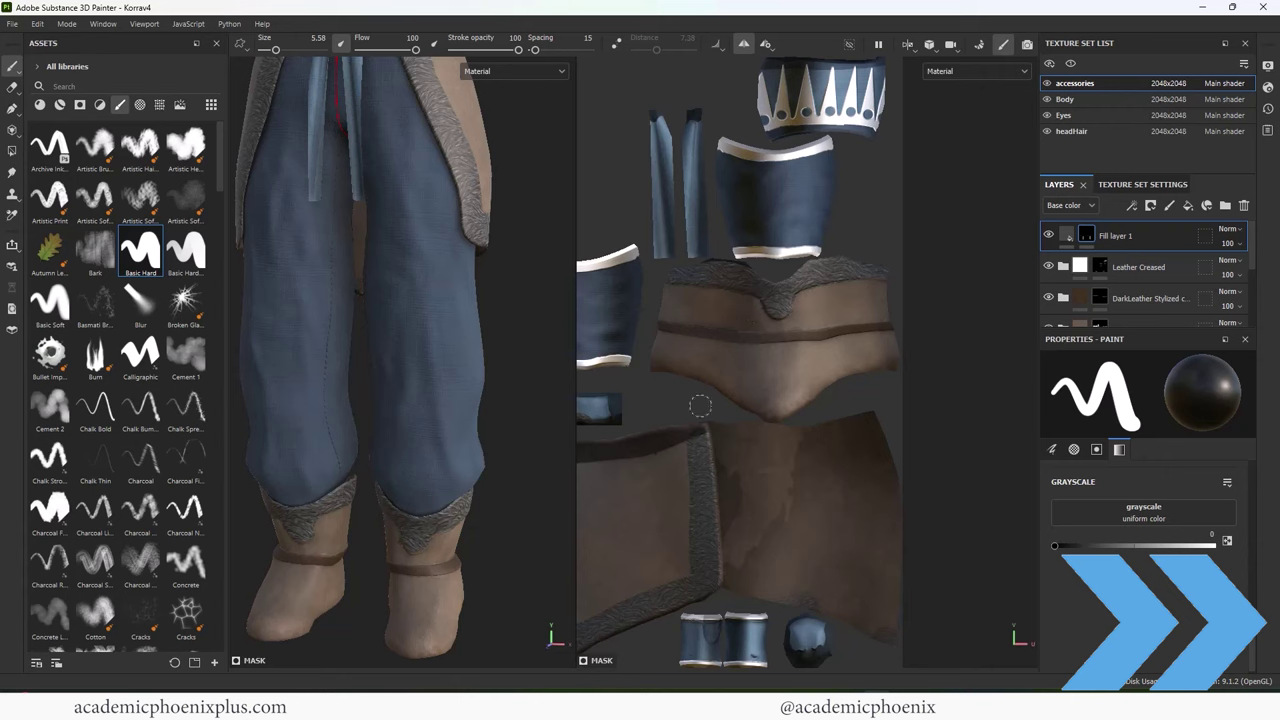
Step: Examine the fur trim on the waist flap and boot cuffs from several angles and against the polygon mesh
scroll(694, 421, down, 3)
alt+middle_drag(653, 333, 709, 221)
scroll(484, 377, down, 1)
alt+middle_drag(484, 377, 491, 502)
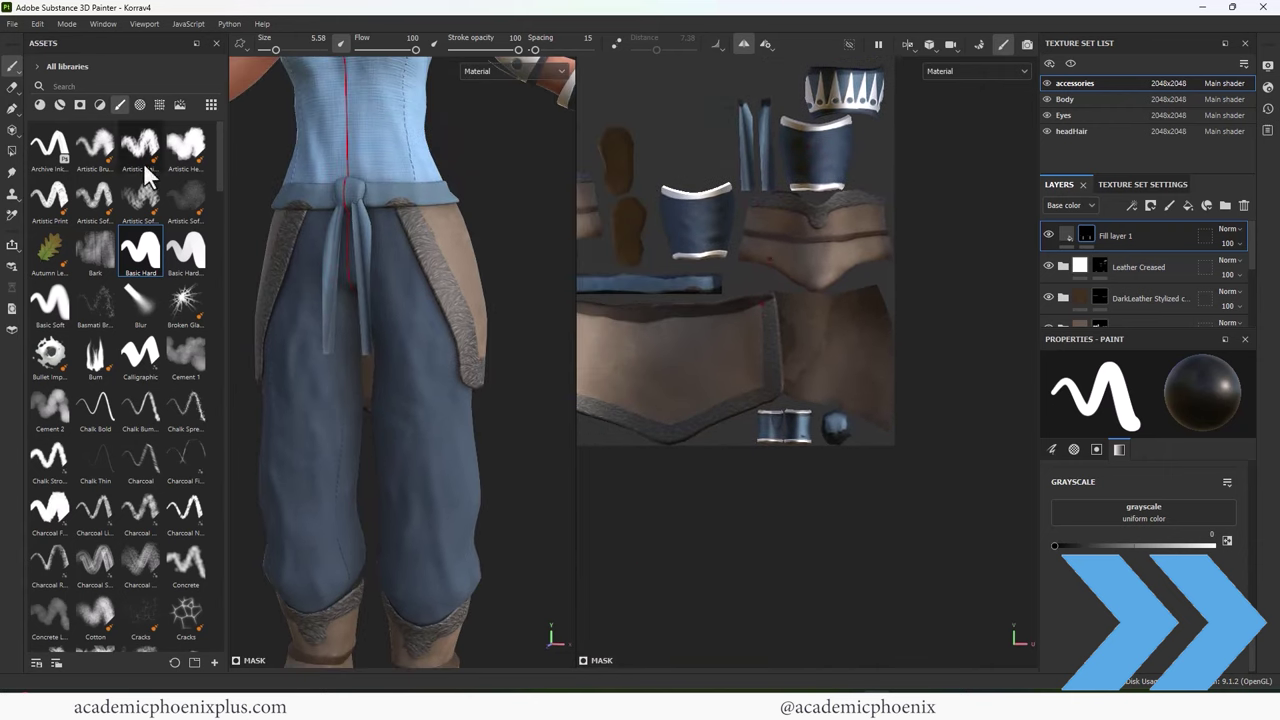
click(12, 150)
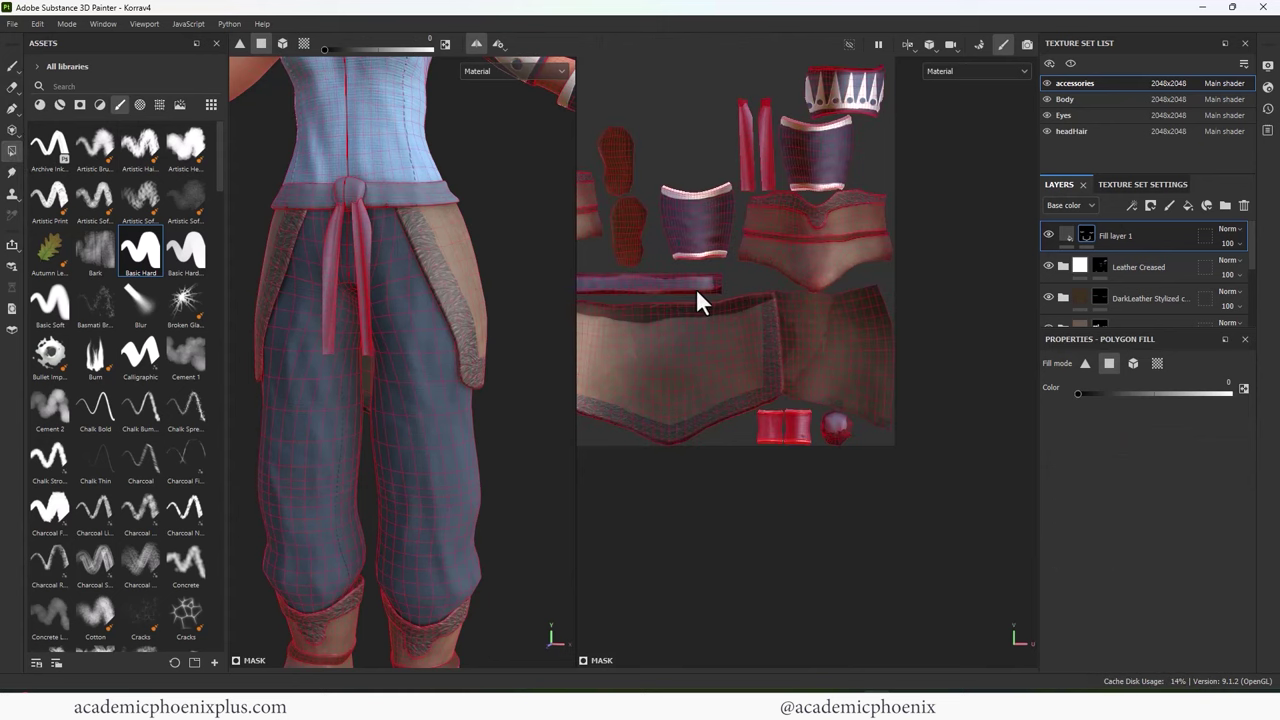
alt+drag(560, 304, 471, 296)
alt+middle_drag(479, 246, 524, 474)
alt+right_drag(813, 284, 792, 298)
alt+middle_drag(760, 251, 860, 250)
click(8, 68)
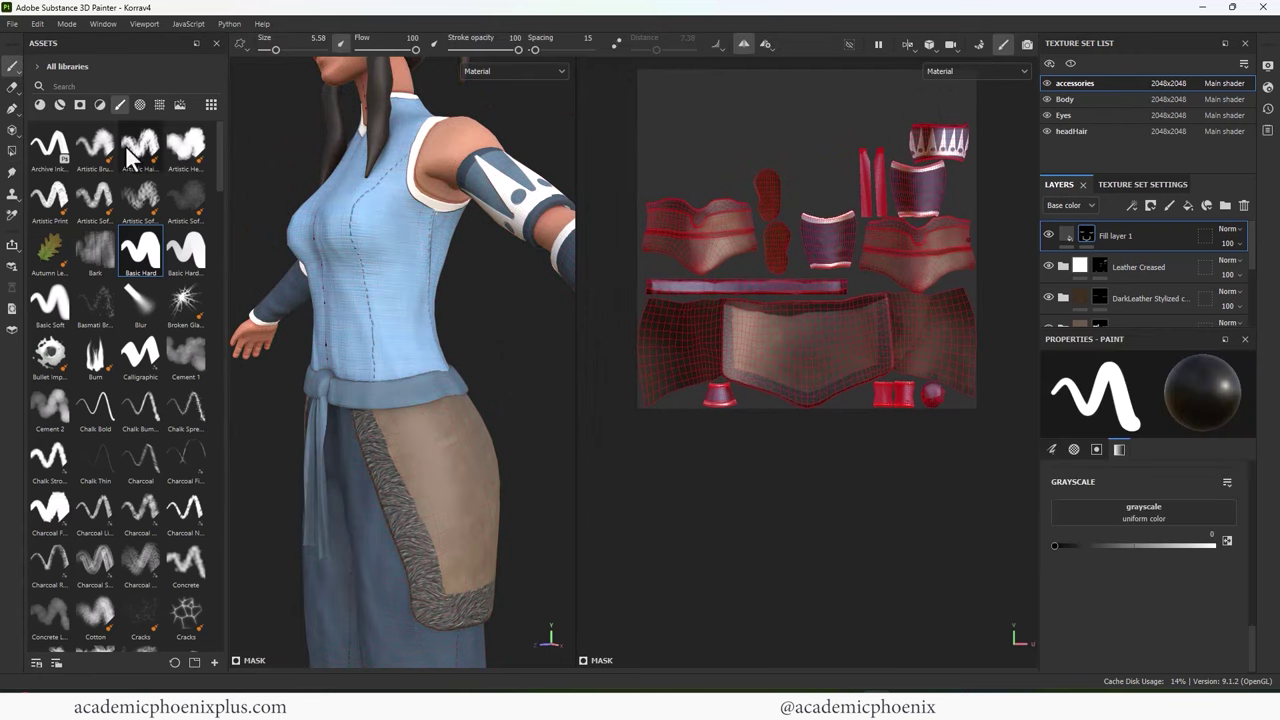
middle_drag(450, 620, 447, 267)
alt+drag(447, 267, 474, 377)
middle_drag(474, 377, 460, 286)
alt+right_drag(460, 286, 718, 304)
alt+middle_drag(660, 316, 672, 239)
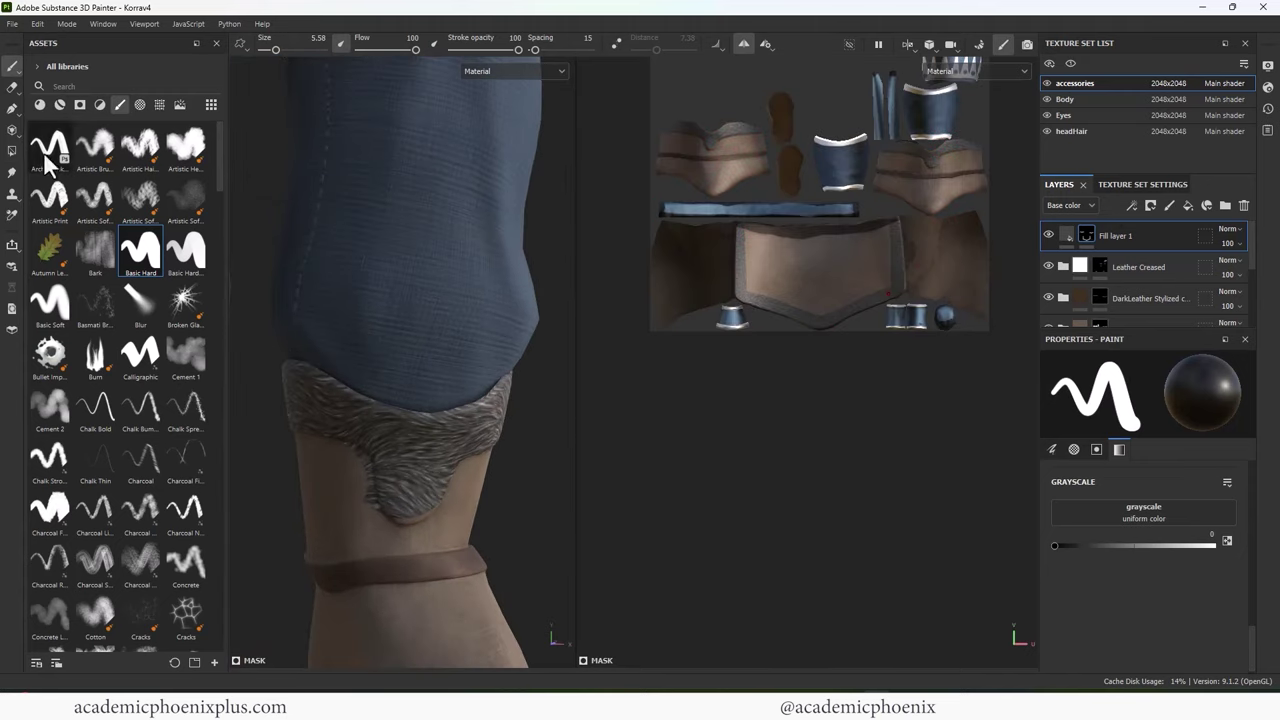
Step: Clean up the fur's lower edge on the boot cuff by filling mask polygons with color 1, turning symmetry off
click(11, 150)
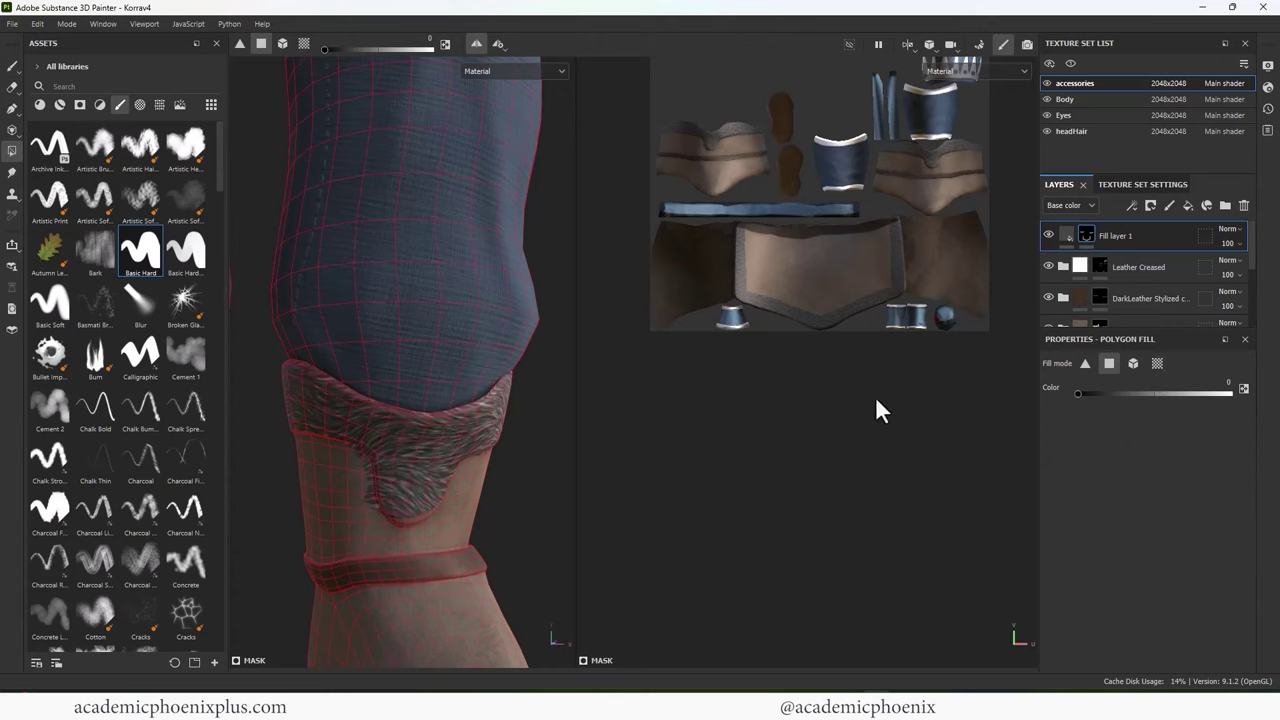
scroll(391, 366, up, 5)
drag(416, 443, 441, 463)
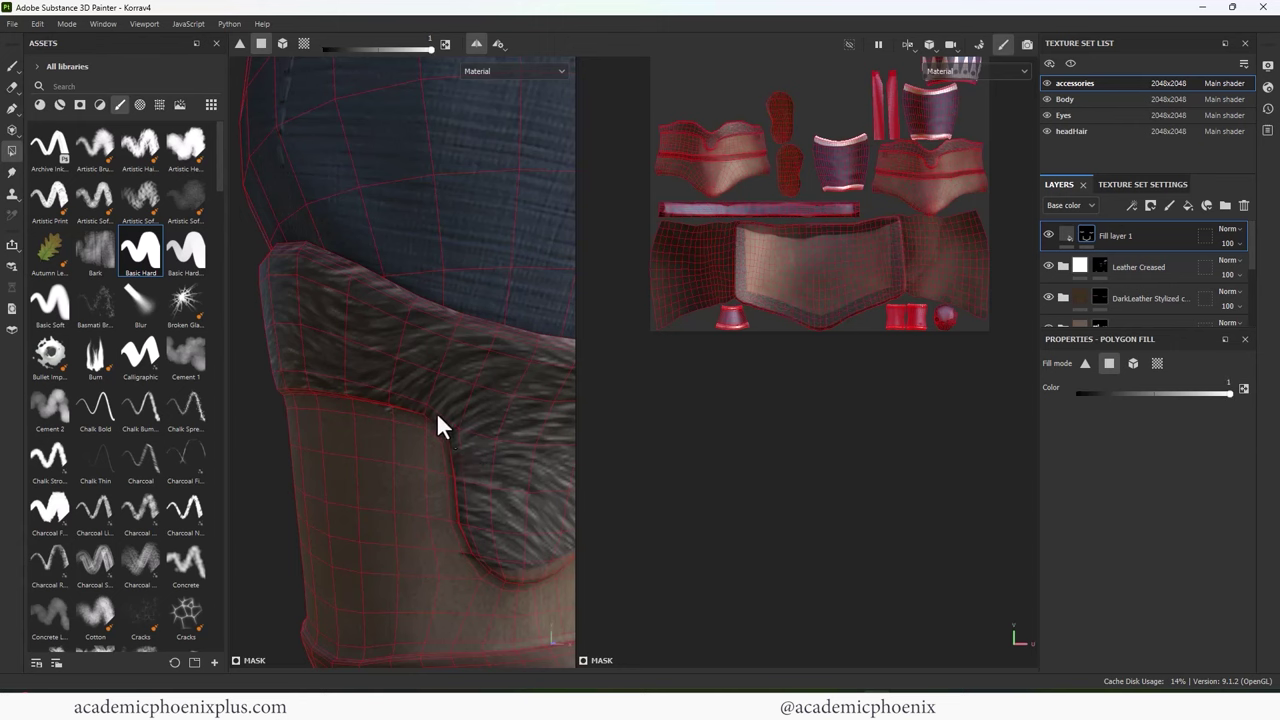
middle_drag(481, 548, 405, 449)
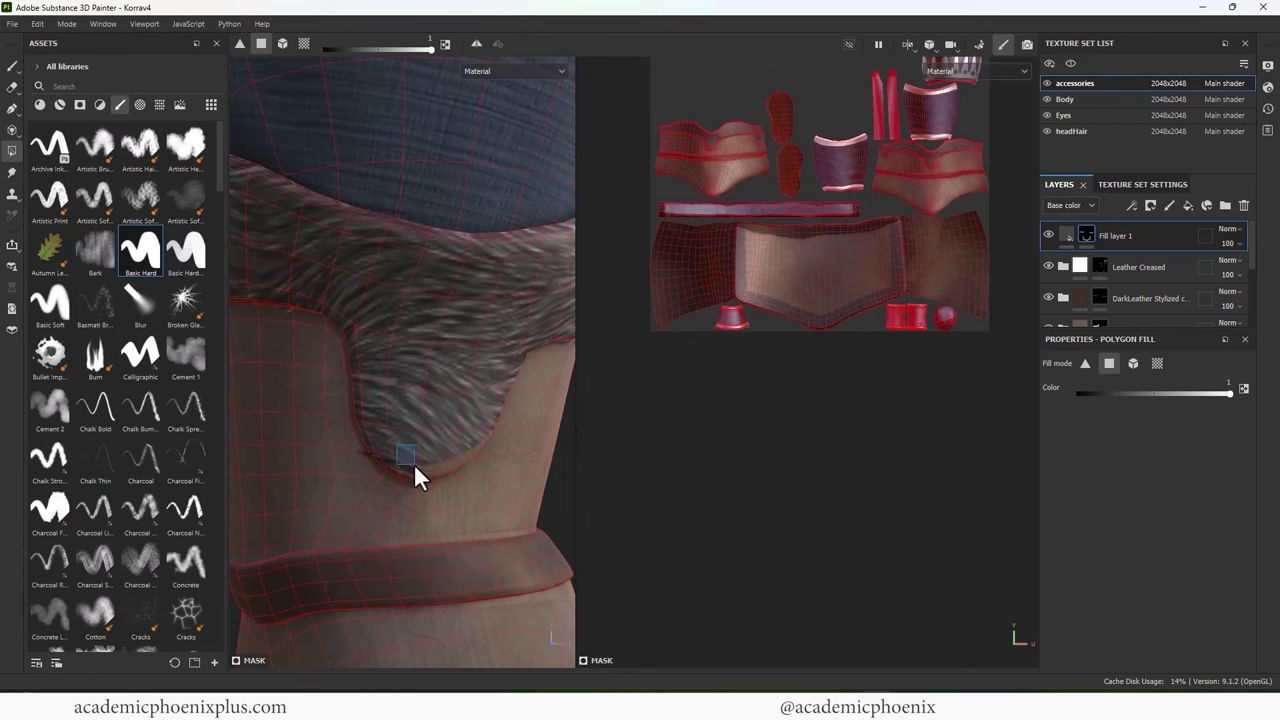
alt+drag(431, 486, 408, 458)
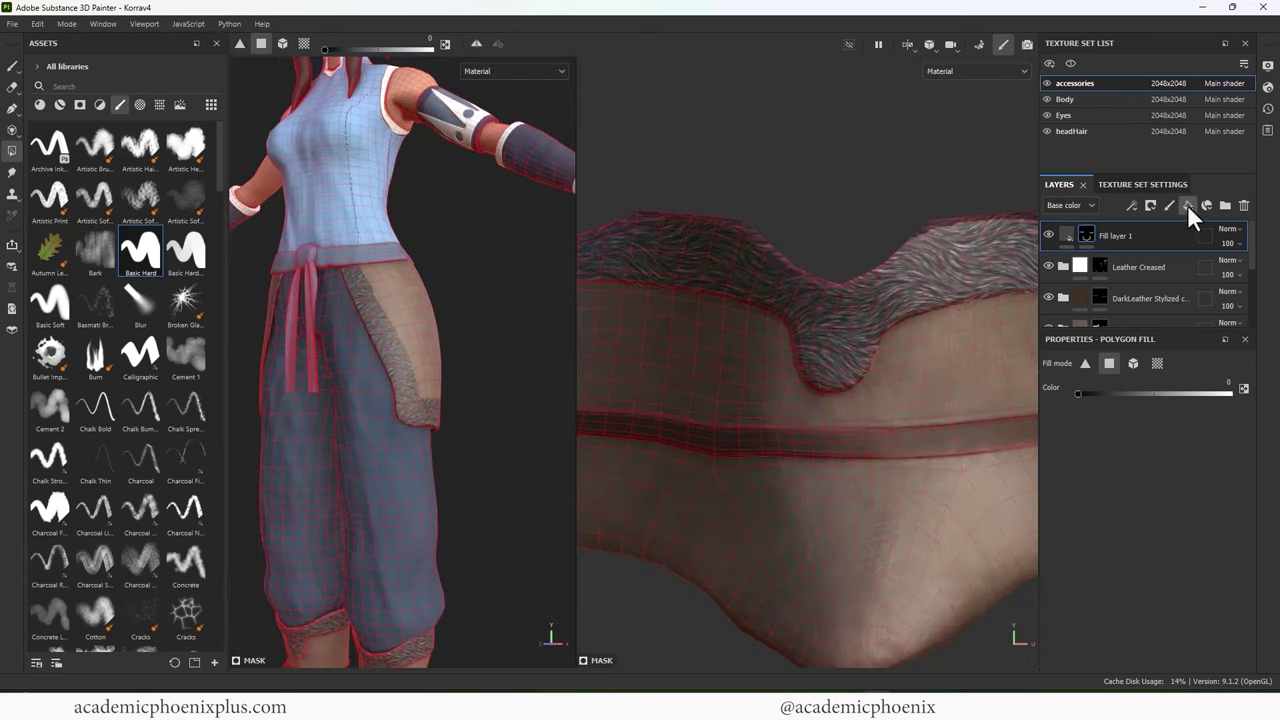
Step: Add another fill layer above the fur layer and copy the fur layer's mask
click(1188, 205)
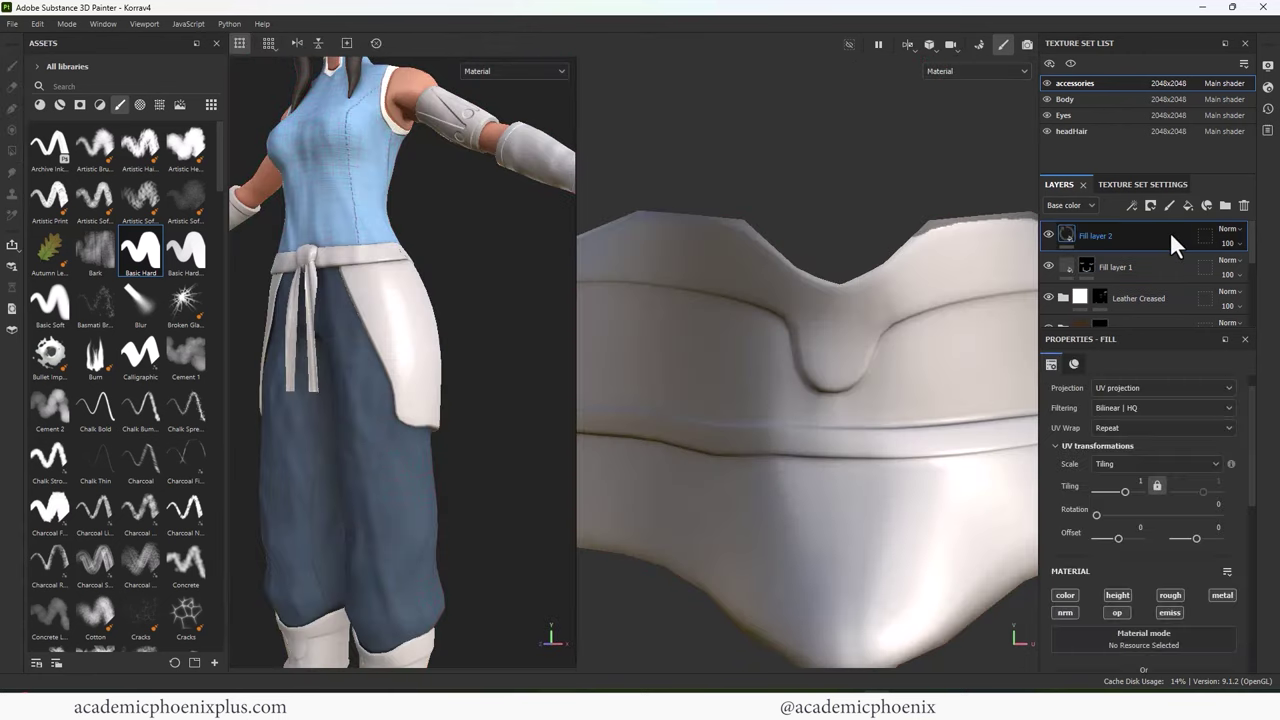
click(1087, 266)
right_click(1088, 266)
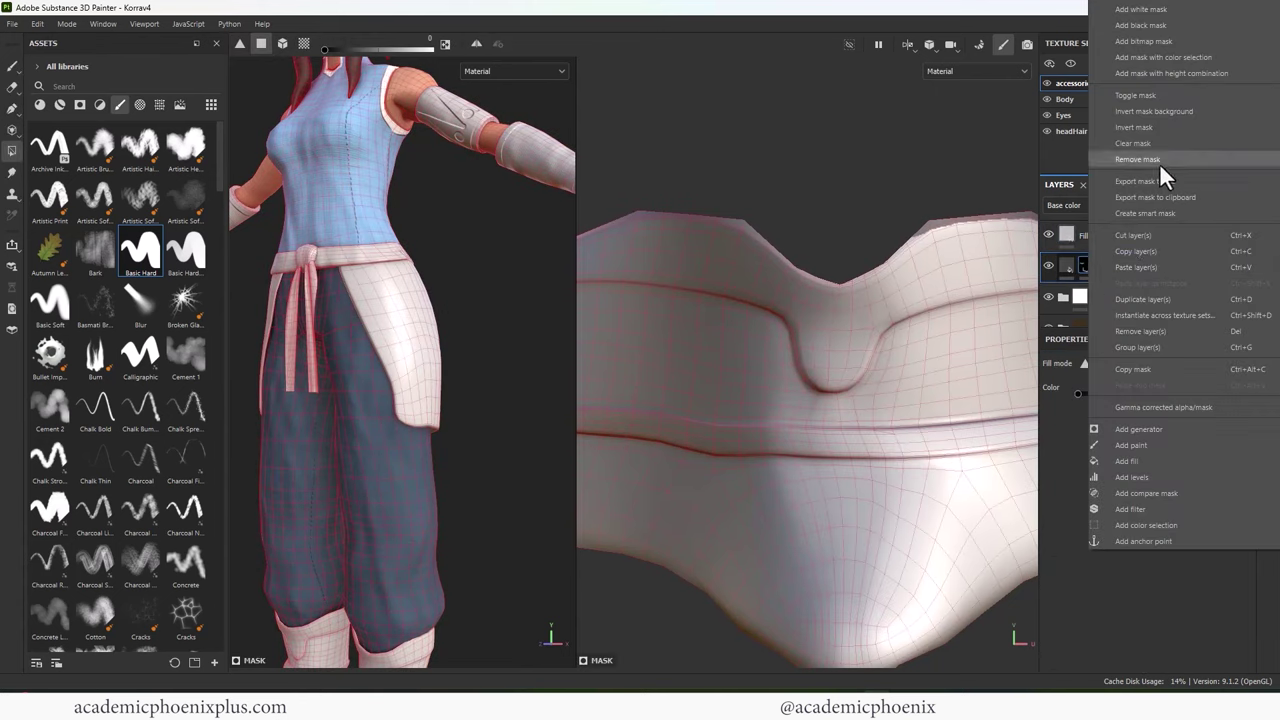
click(1150, 369)
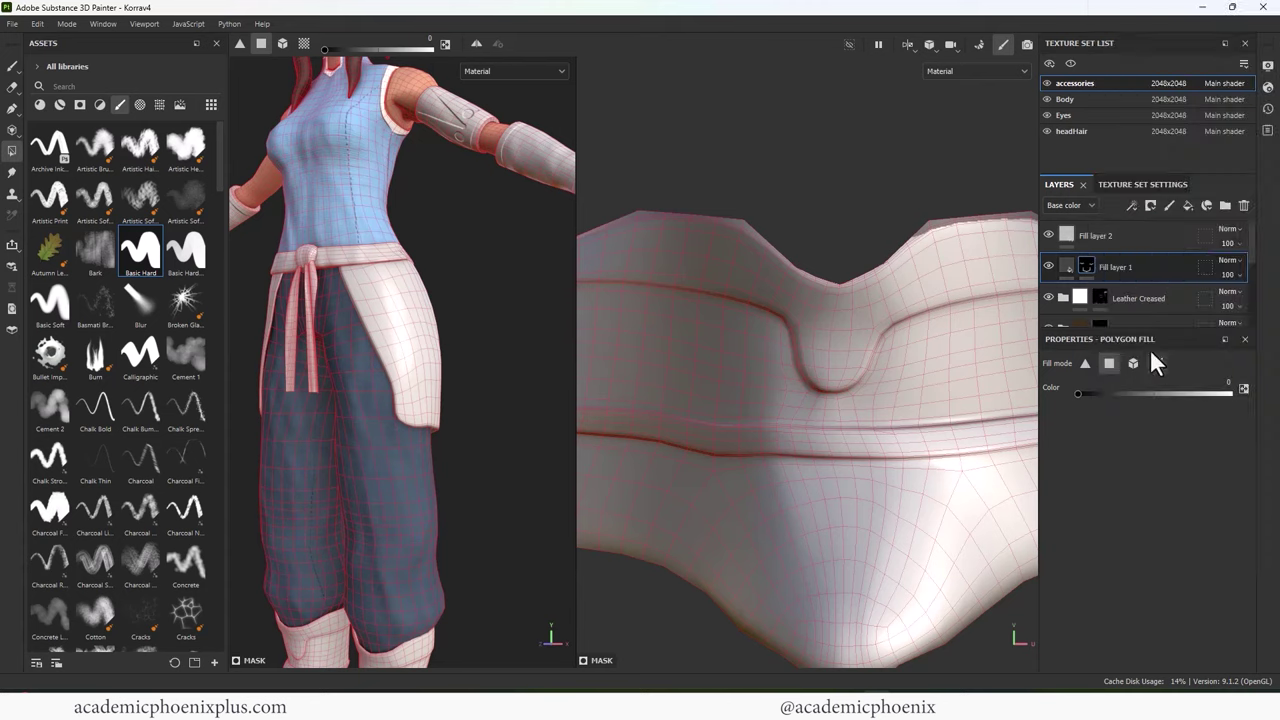
Step: Add a black mask to Fill layer 2 and paste the copied fur mask into it
click(1066, 235)
right_click(1066, 235)
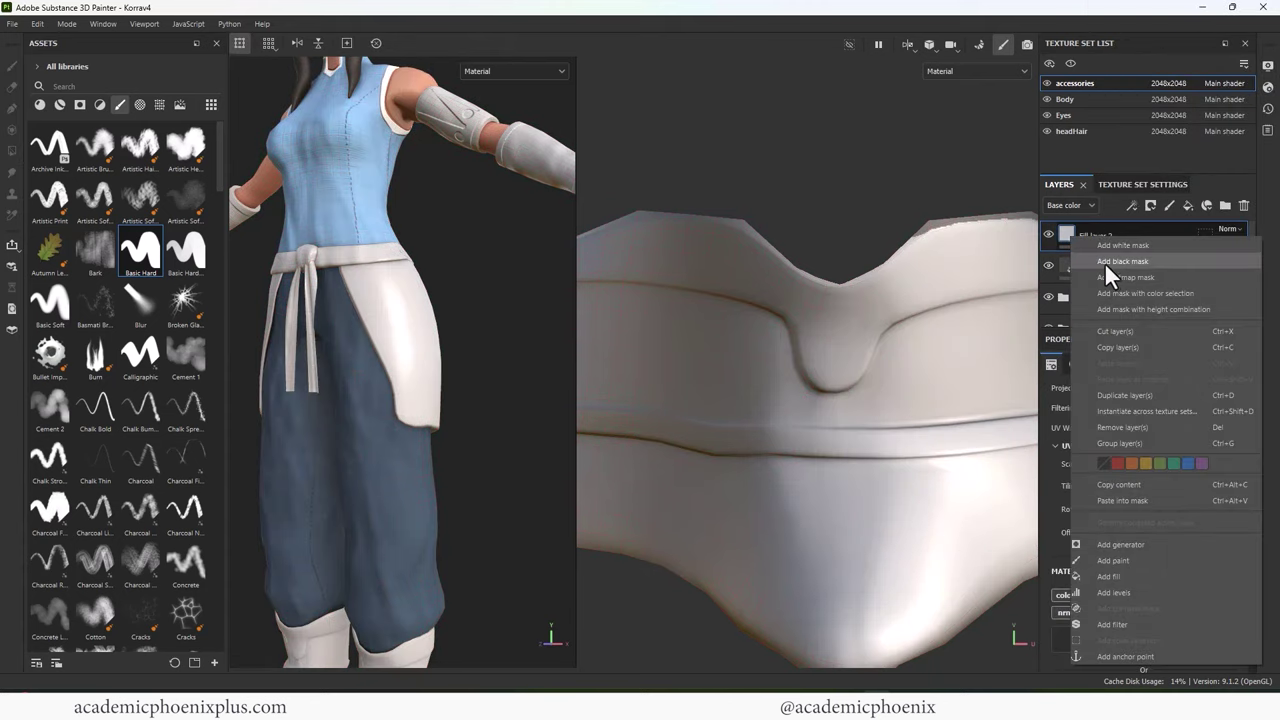
click(1105, 263)
right_click(1082, 237)
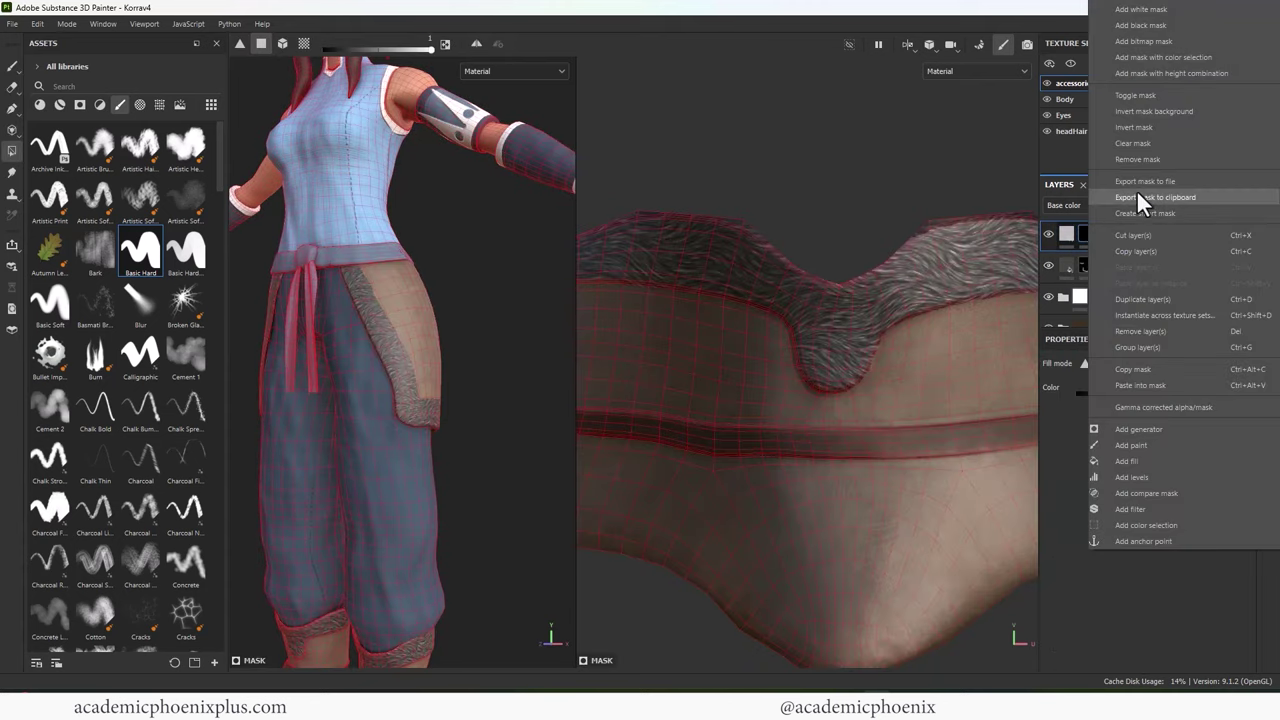
click(1145, 384)
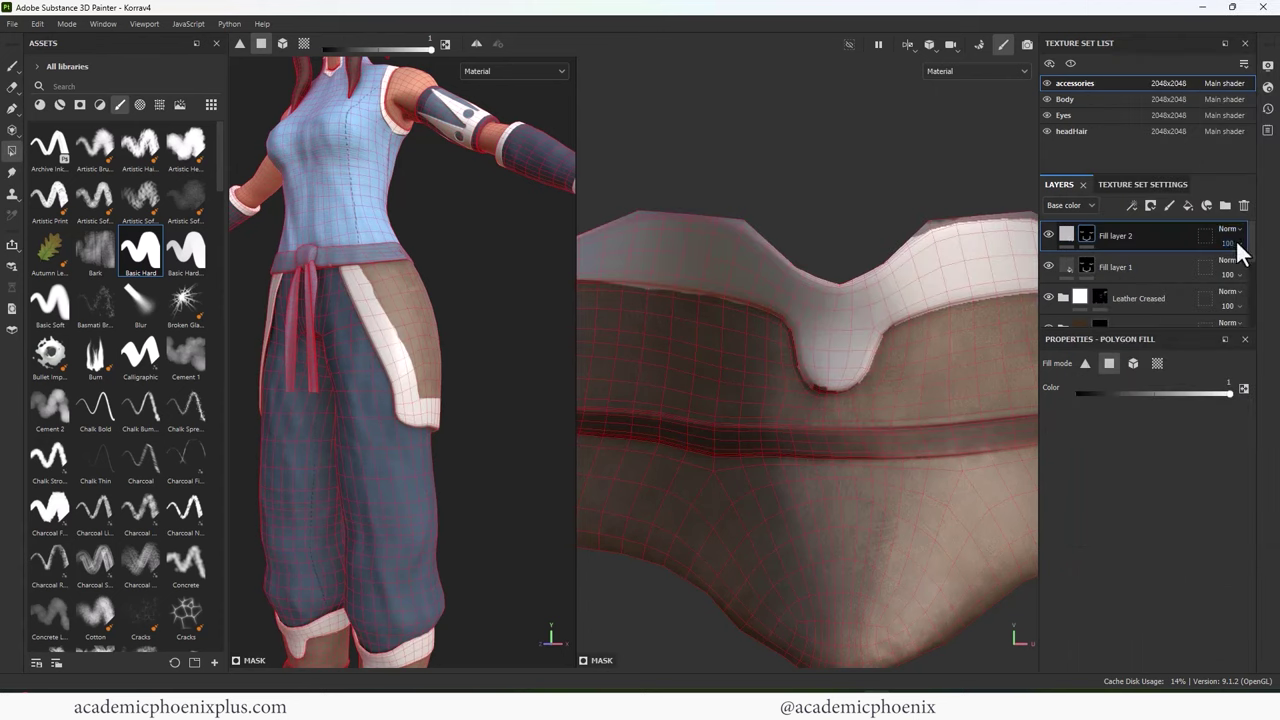
Step: Try the Disable, Multiply and Divide blend modes on Fill layer 2 over the fur
click(1230, 231)
click(1212, 257)
click(1230, 230)
click(1214, 266)
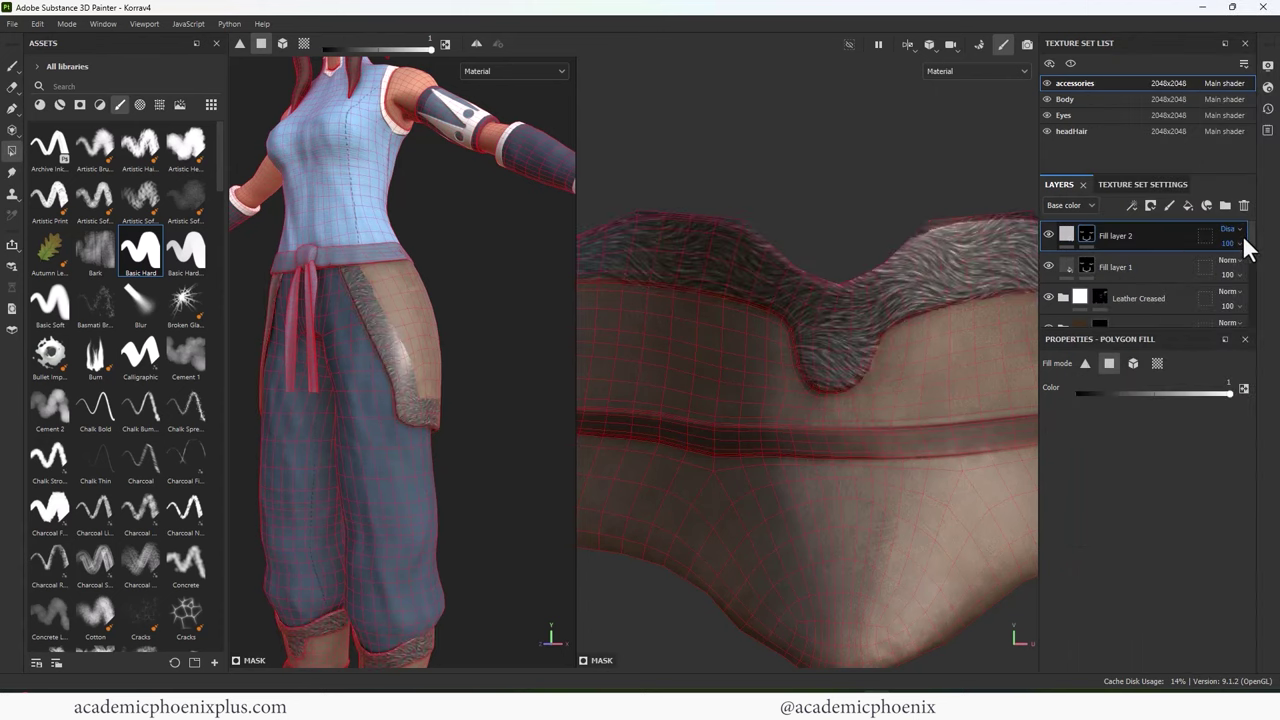
click(1238, 232)
click(1202, 300)
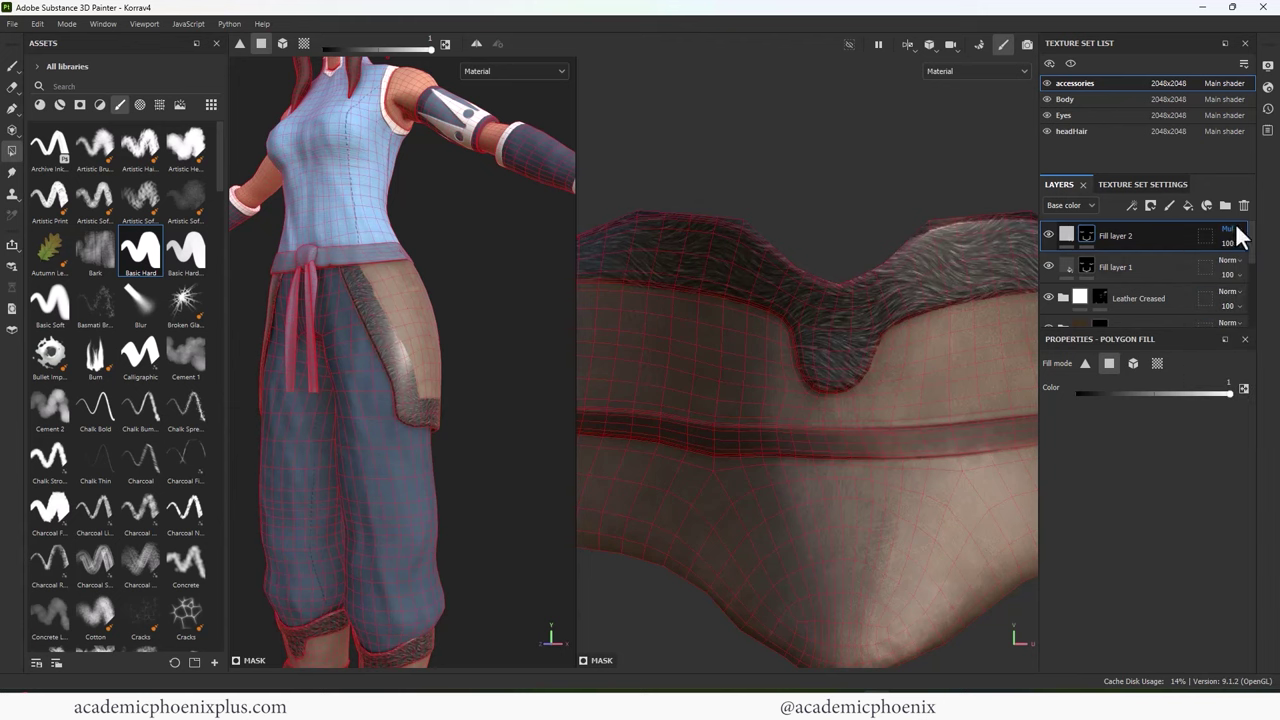
click(1232, 229)
click(1206, 311)
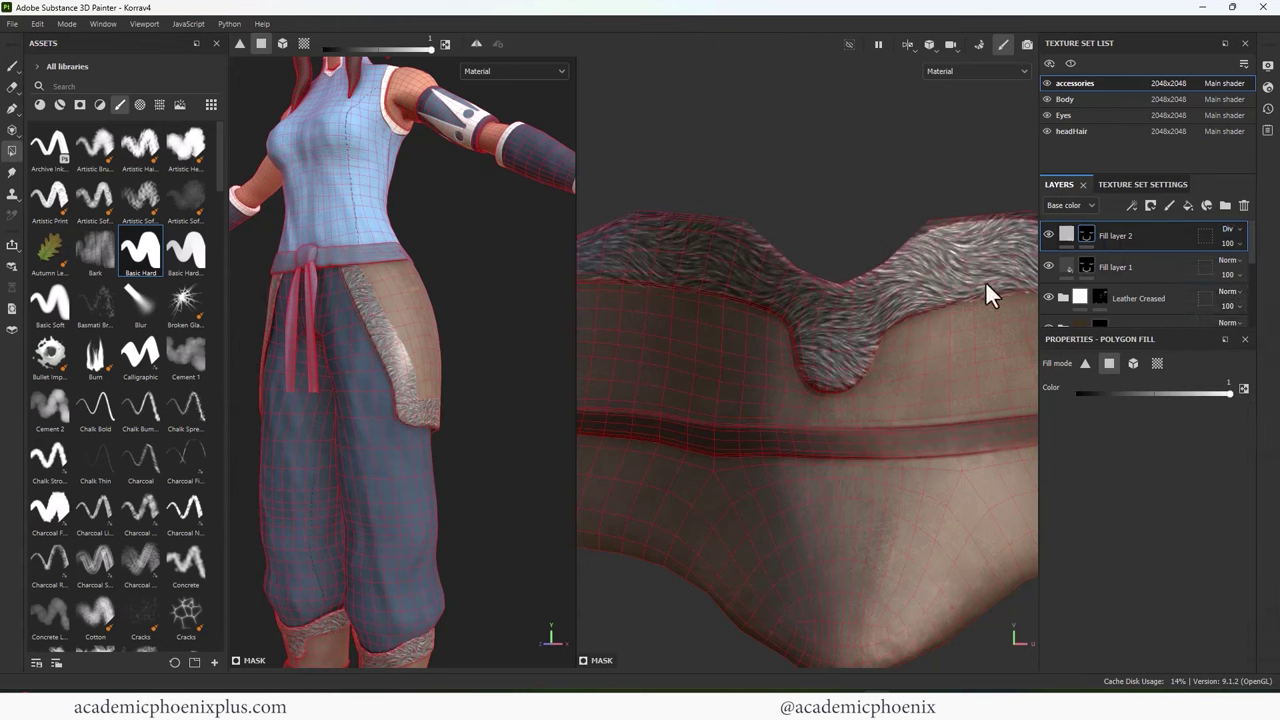
Step: Restrict Fill layer 2 to the color channel by turning off its other material channels
click(1066, 234)
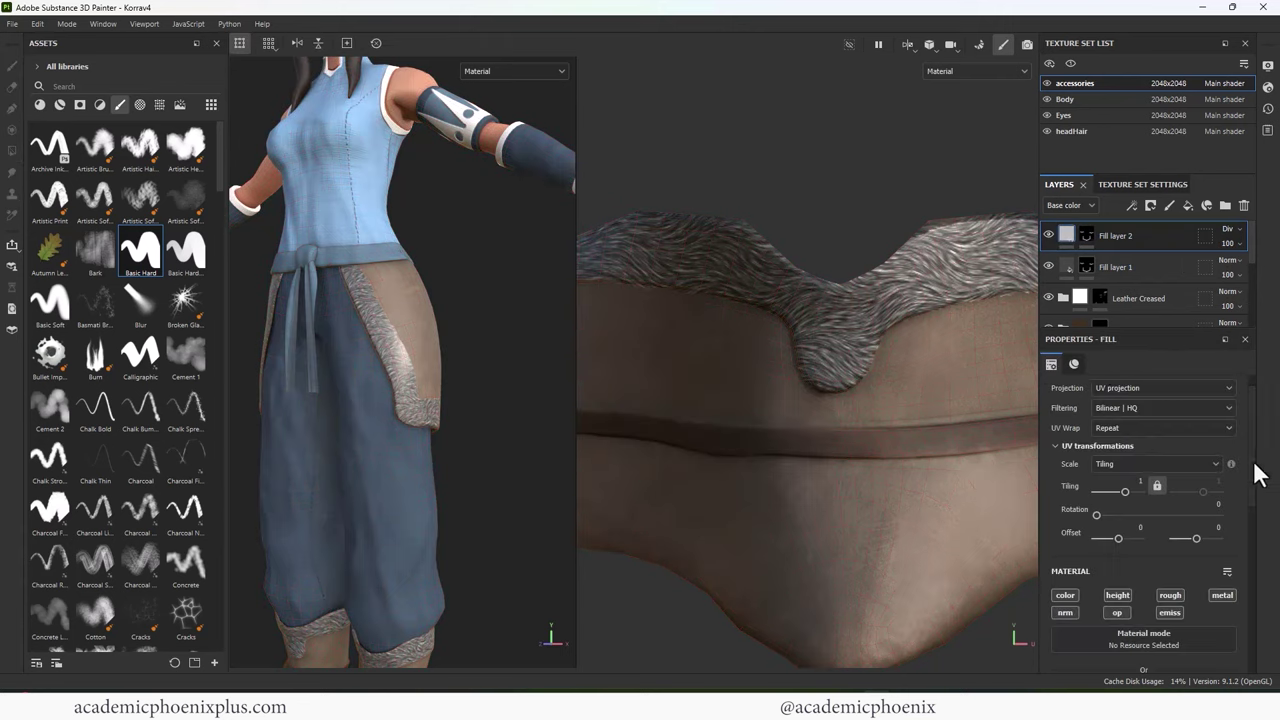
scroll(1082, 512, down, 3)
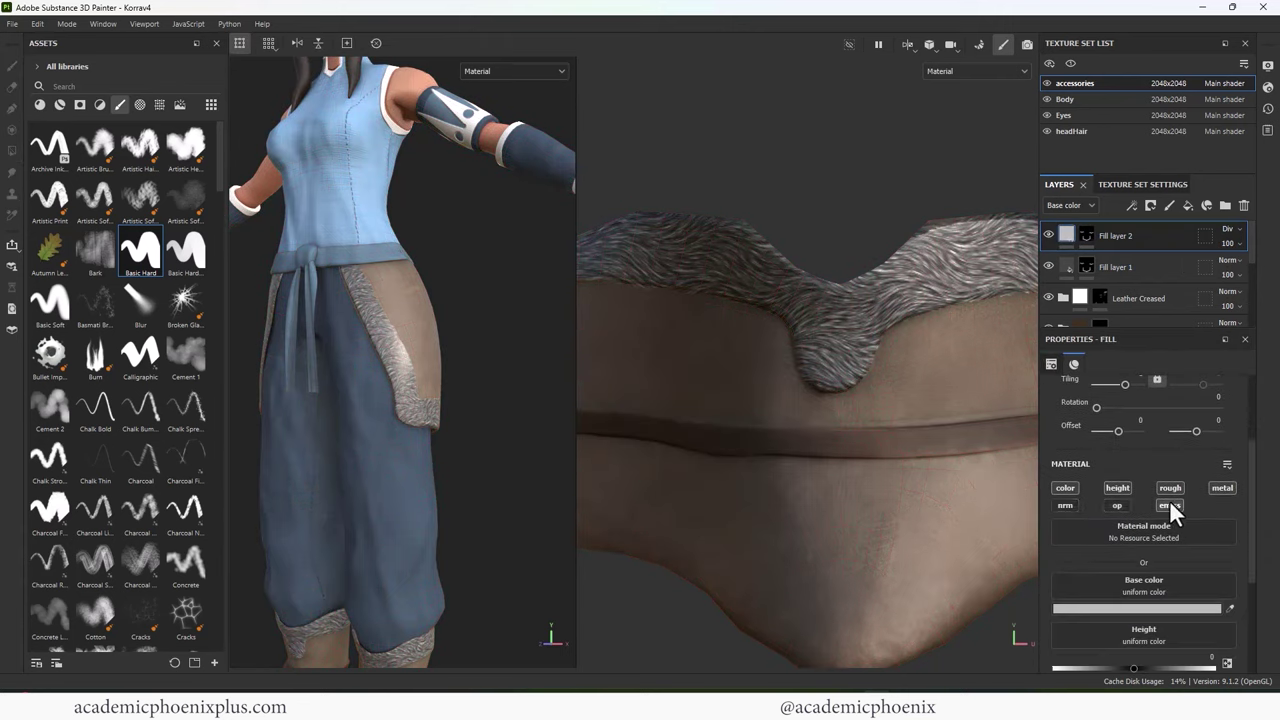
click(1170, 503)
click(1119, 489)
click(1166, 488)
click(1228, 488)
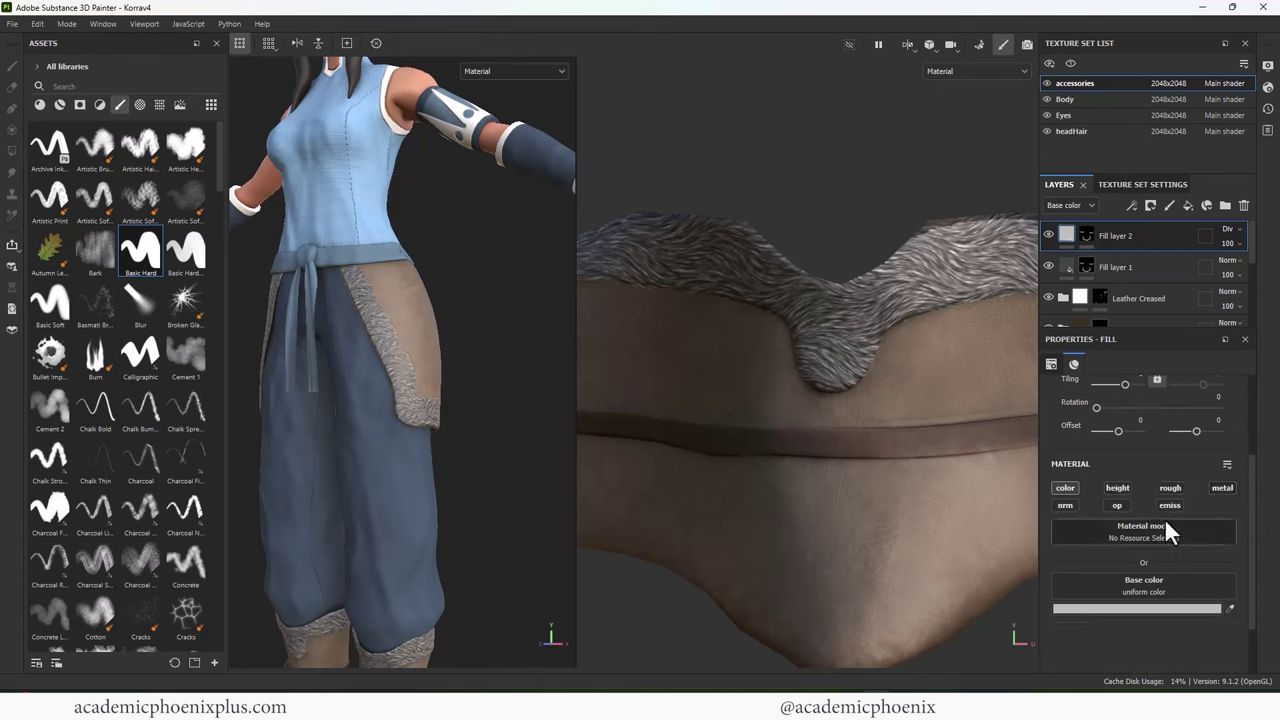
Step: Try the Inverse divide, Darken (Min) and Lighten (Max) blend modes on Fill layer 2
click(1228, 230)
click(1232, 330)
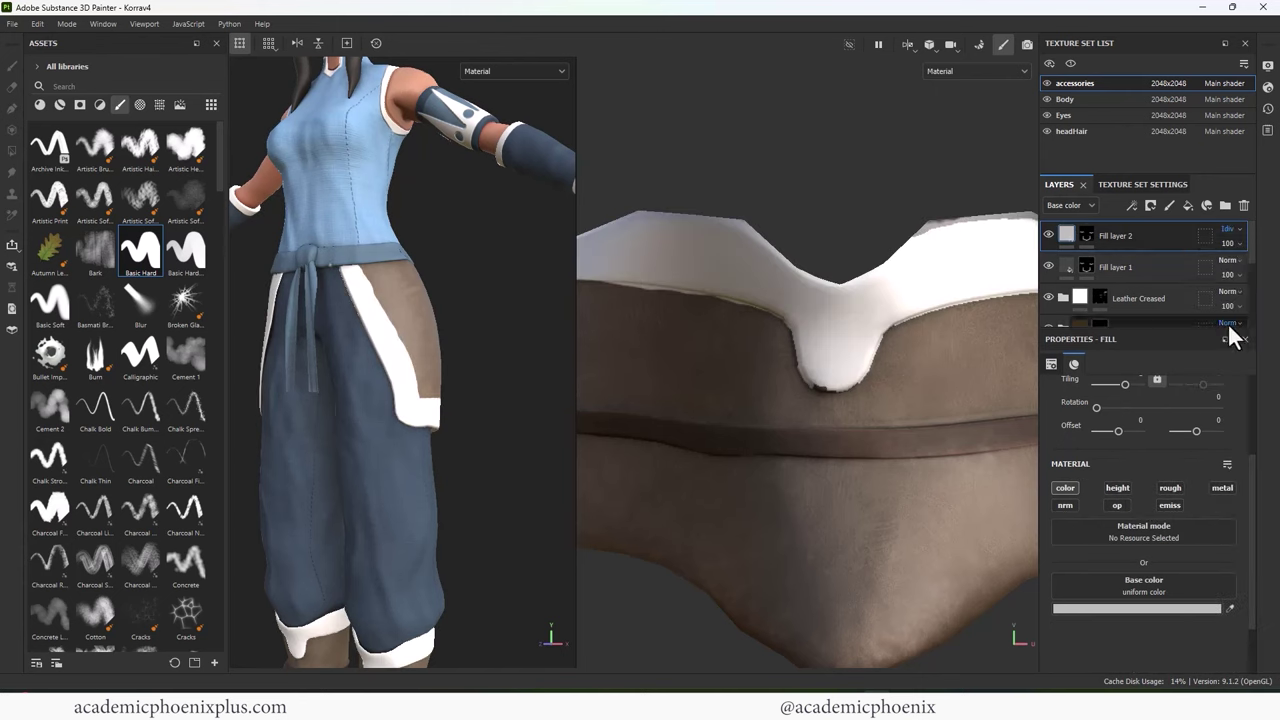
click(1230, 226)
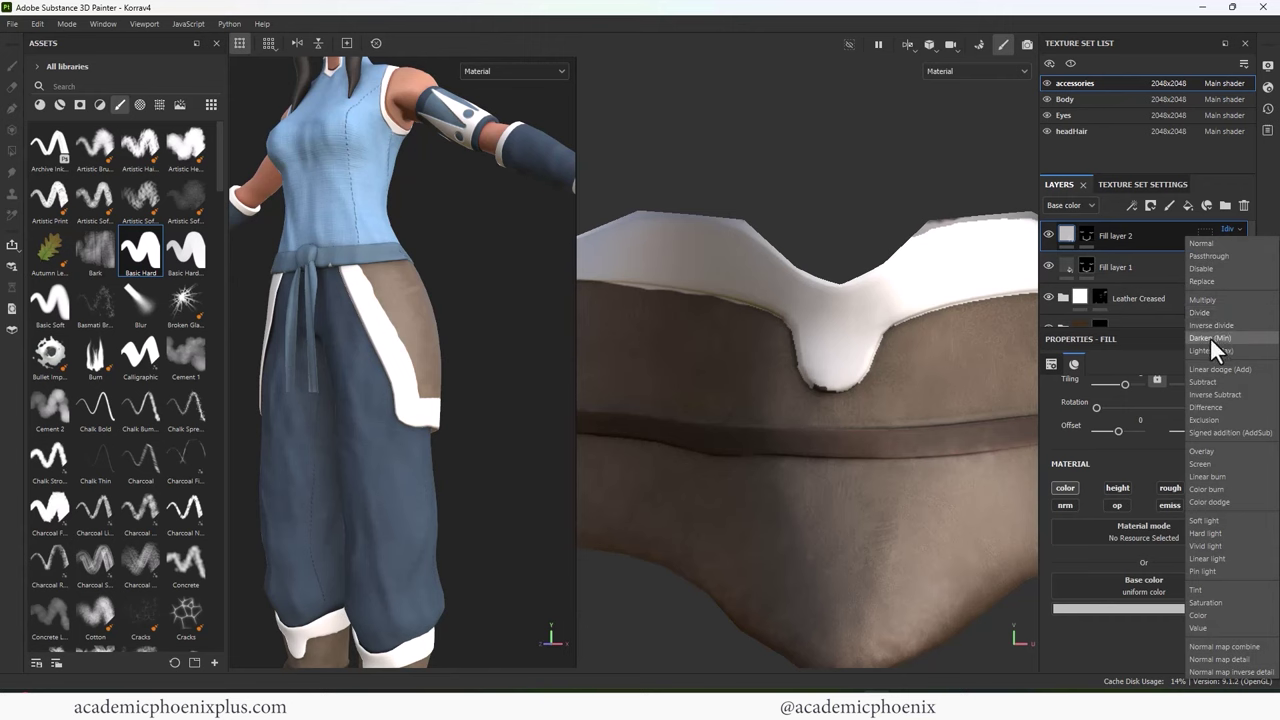
click(1210, 335)
click(1228, 226)
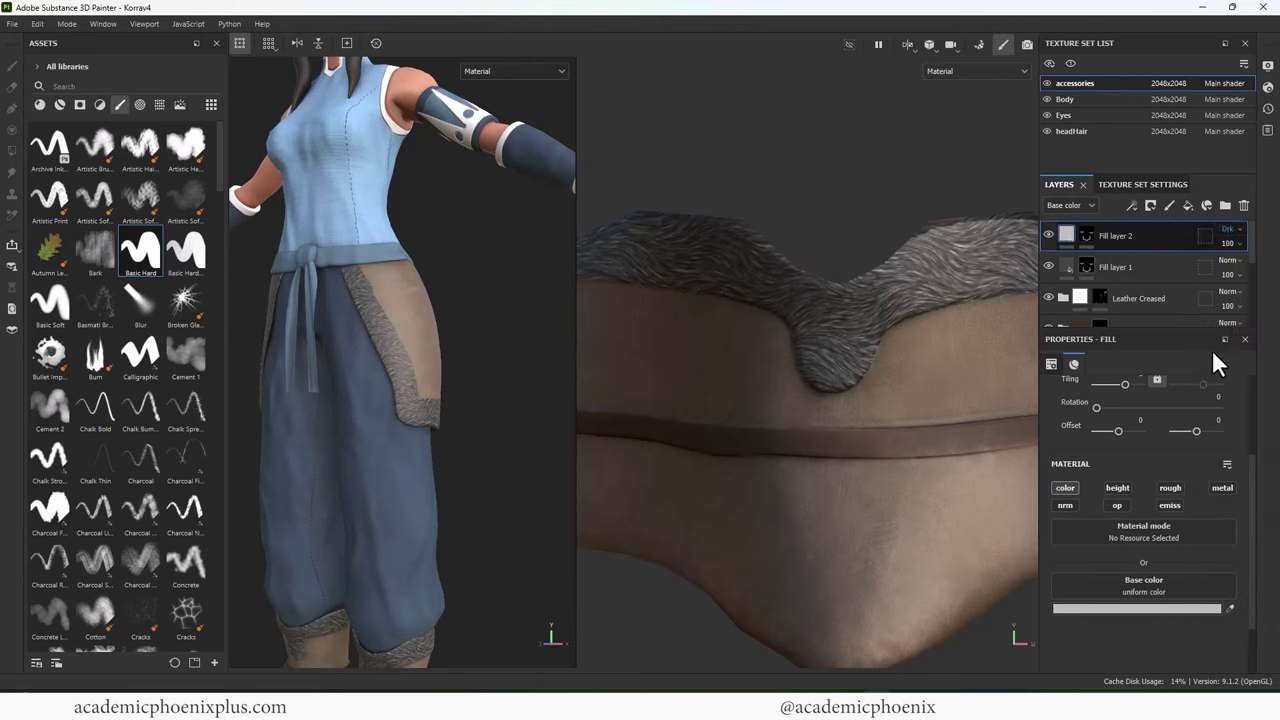
click(1212, 349)
Step: Set Fill layer 2 to Linear dodge (Add) blending with an opacity of 48
click(1229, 230)
click(1222, 370)
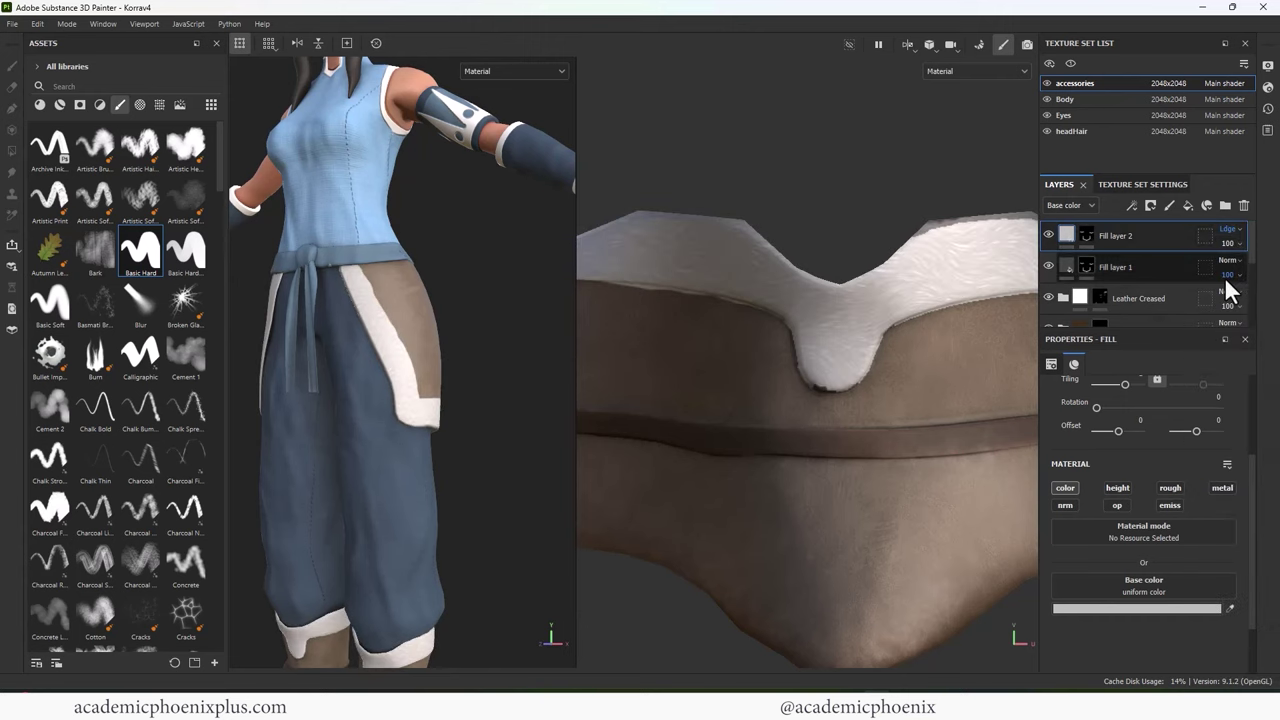
click(1239, 245)
click(1243, 265)
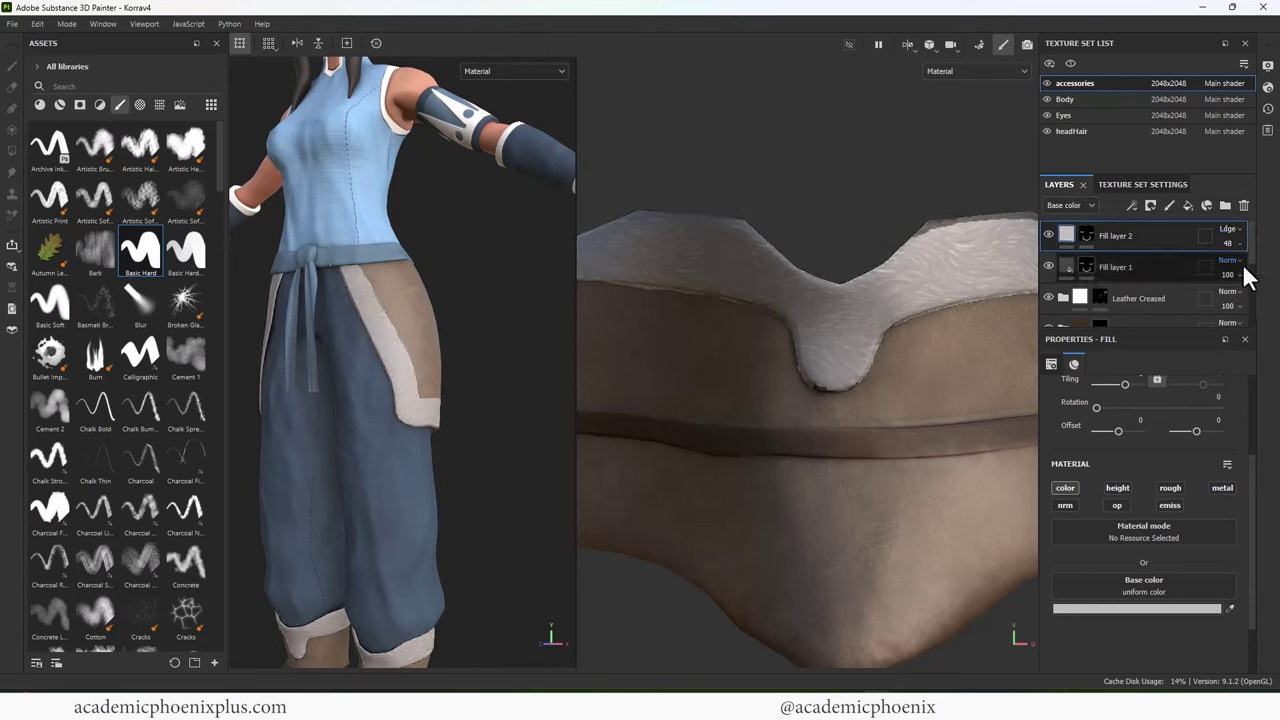
Step: Try another blend mode on Fill layer 1, which holds the fur, and return it to Normal
click(1239, 264)
click(1210, 268)
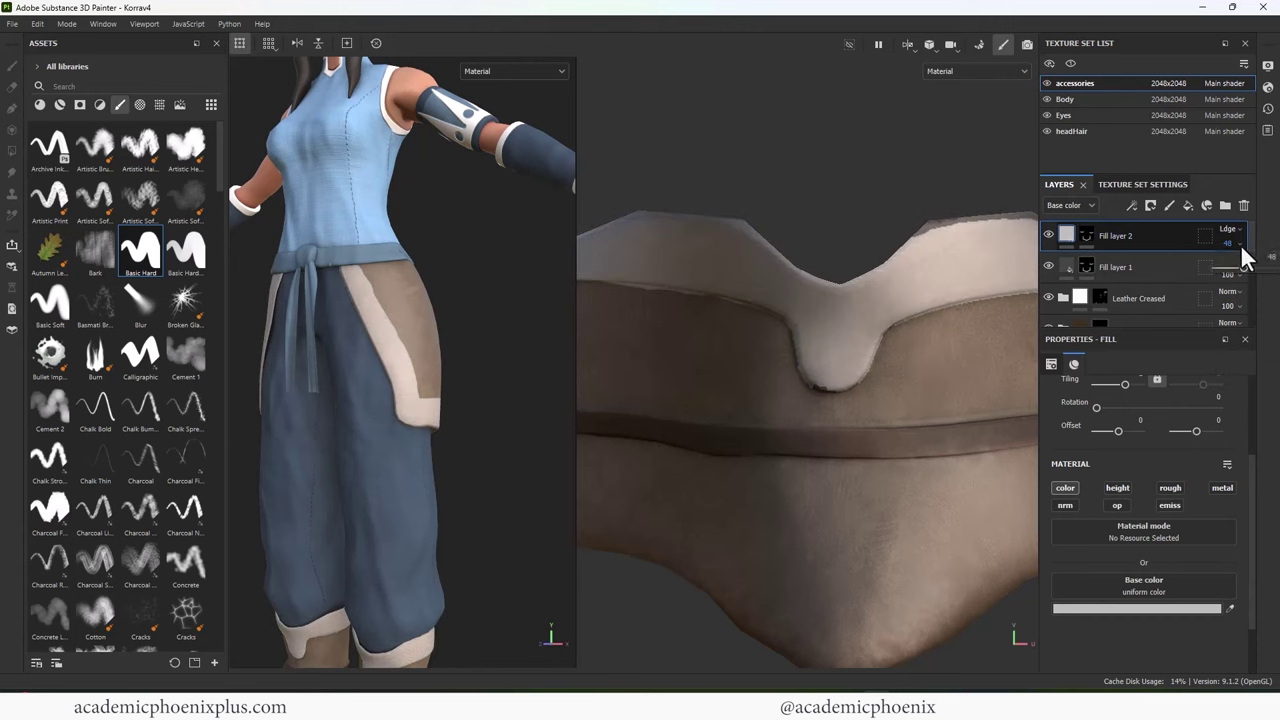
click(1229, 270)
click(1229, 260)
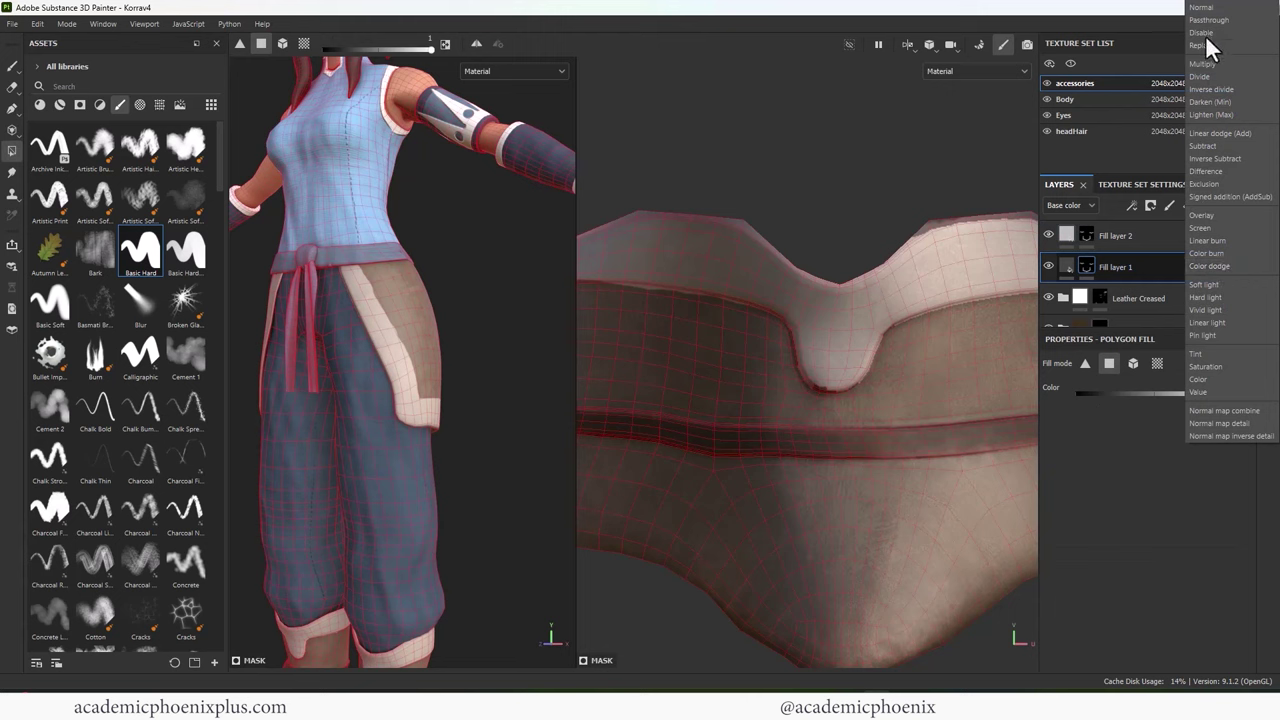
click(1209, 9)
Step: Set Fill layer 2's opacity to 26 and switch back to the Paint tool
click(1237, 246)
drag(1229, 268, 1238, 280)
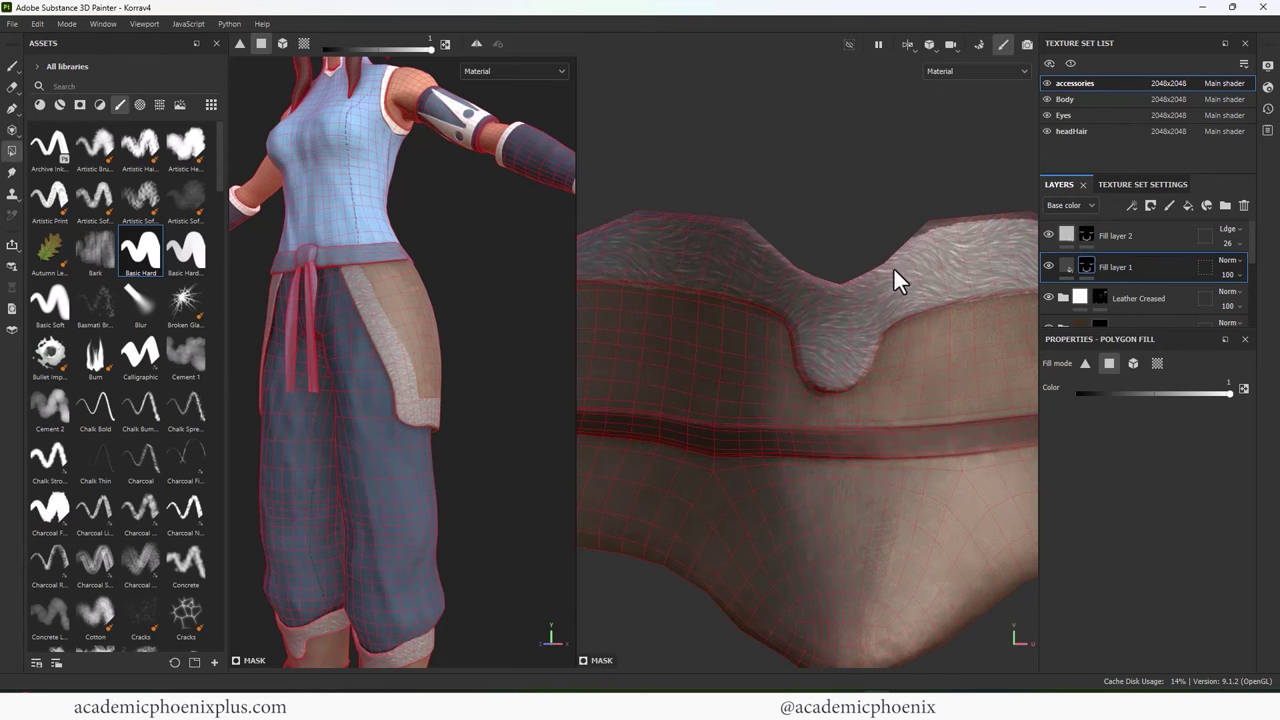
key(1)
Step: Examine the lightened fur on the waist flap and boots in the texture layout and on the full figure
scroll(834, 172, down, 5)
alt+middle_drag(526, 330, 563, 283)
mouse_move(563, 283)
alt+mouse_down()
mouse_move(537, 318)
mouse_move(486, 471)
mouse_move(503, 371)
mouse_move(404, 392)
mouse_move(430, 400)
mouse_move(437, 421)
alt+mouse_up()
key(f)
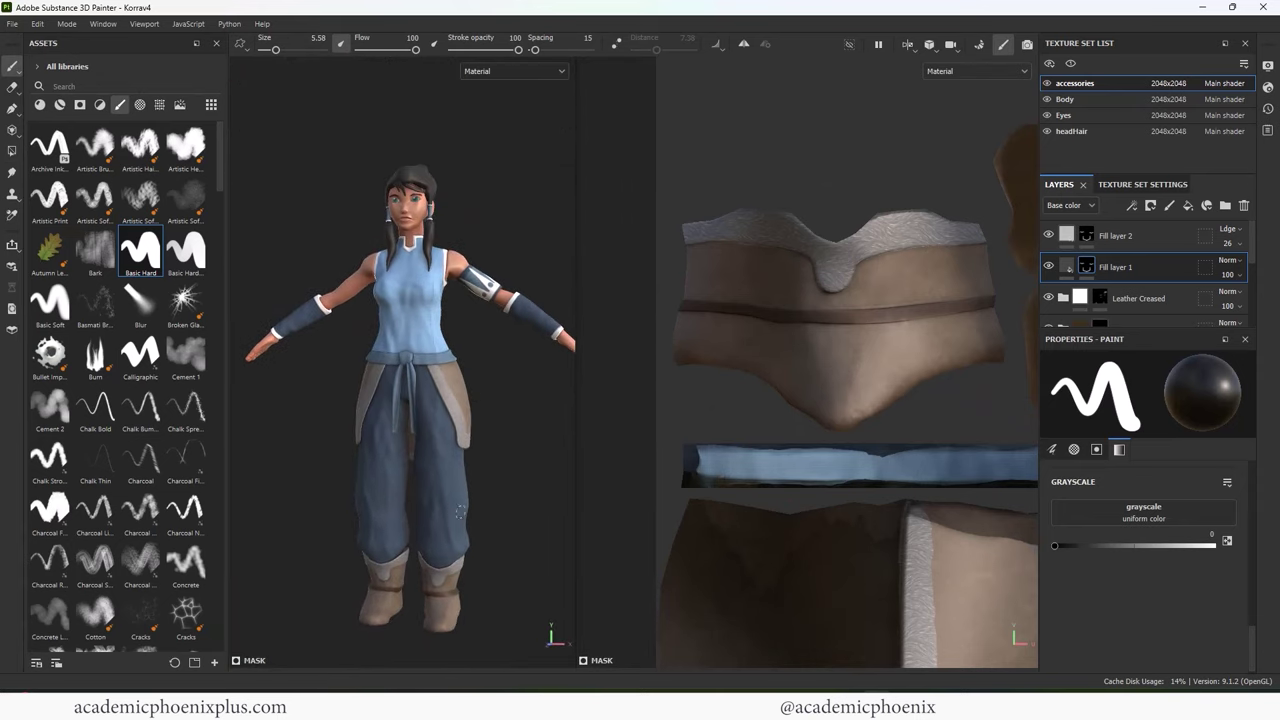
alt+right_drag(465, 508, 517, 329)
alt+middle_drag(486, 352, 474, 294)
alt+drag(493, 323, 450, 334)
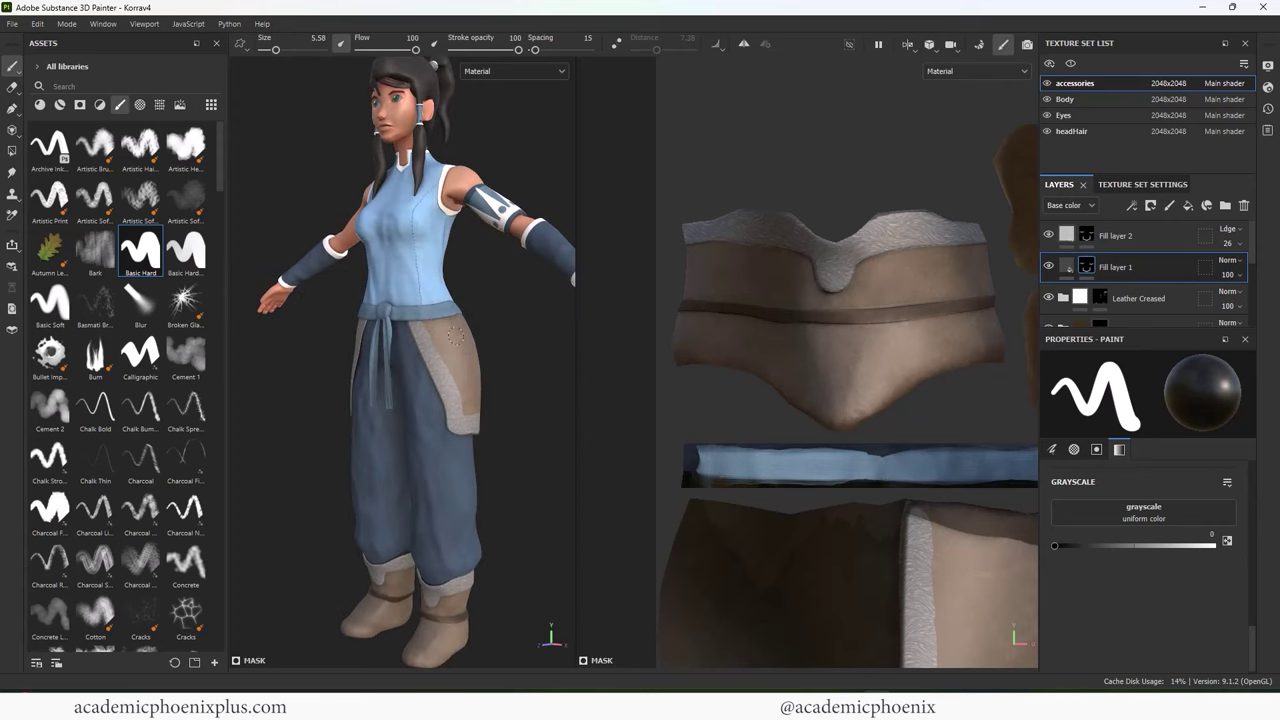
Step: Inspect the character's head, tunic and sleeves up close, and the whole outfit from several angles
alt+middle_drag(467, 263, 498, 385)
alt+right_drag(490, 398, 540, 280)
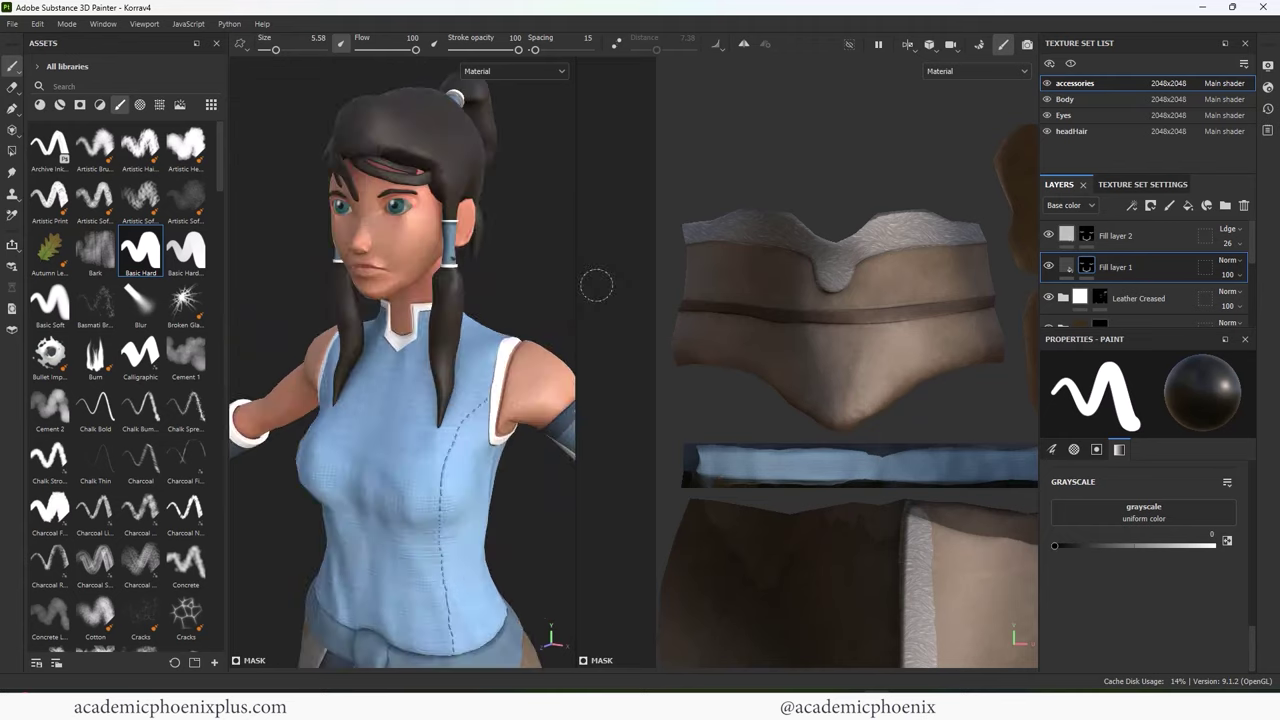
alt+middle_drag(460, 250, 456, 362)
alt+drag(455, 362, 478, 331)
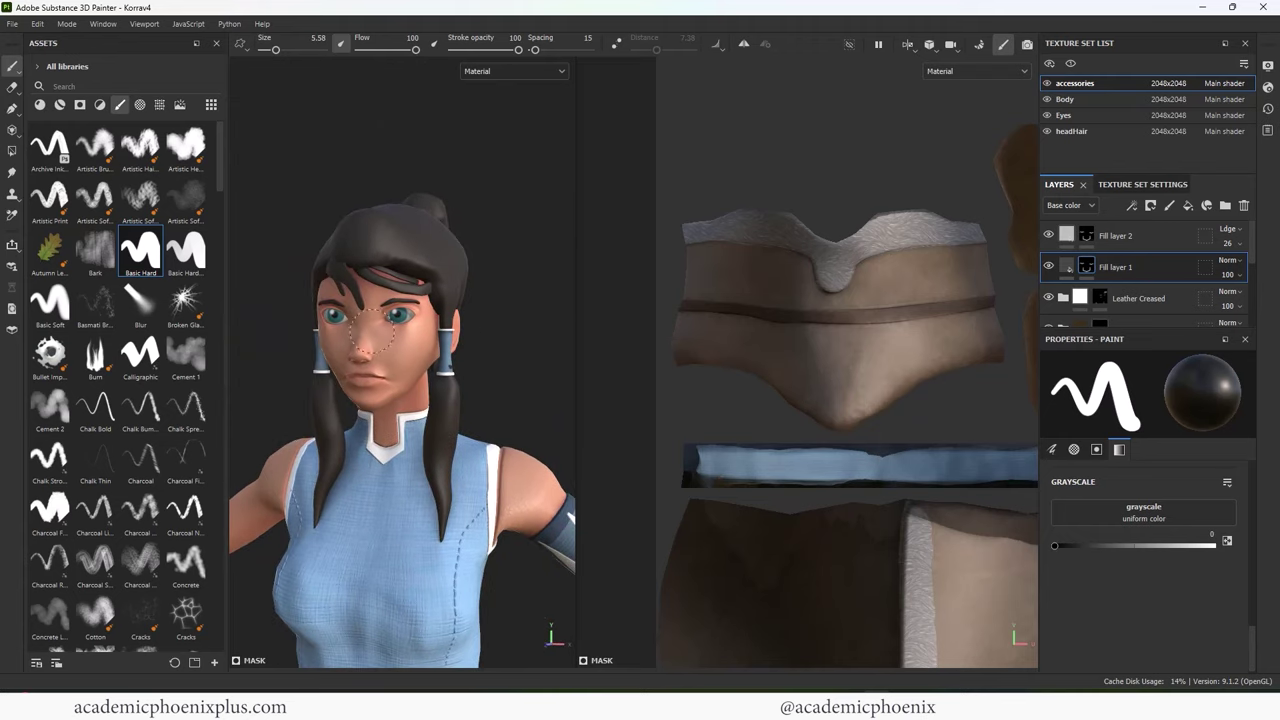
alt+right_drag(407, 355, 475, 345)
mouse_move(470, 345)
alt+mouse_down()
mouse_move(502, 345)
mouse_move(410, 302)
alt+mouse_up()
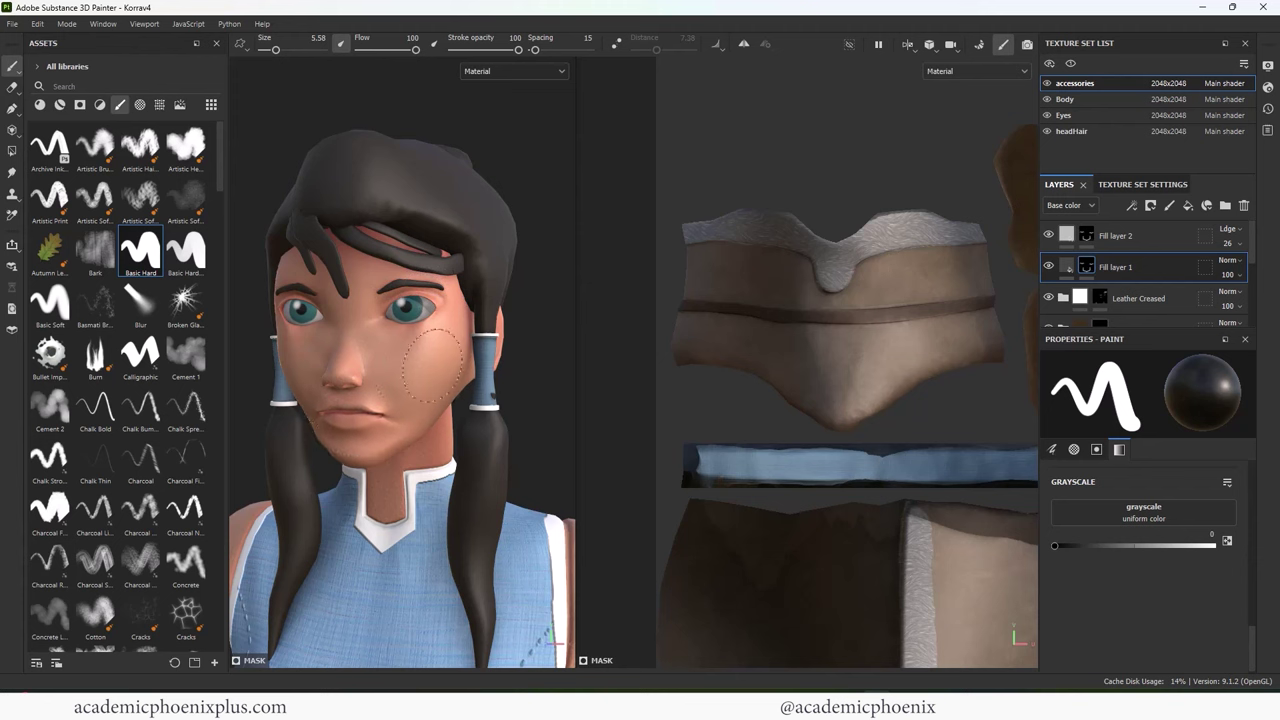
scroll(439, 346, down, 2)
alt+drag(439, 346, 396, 340)
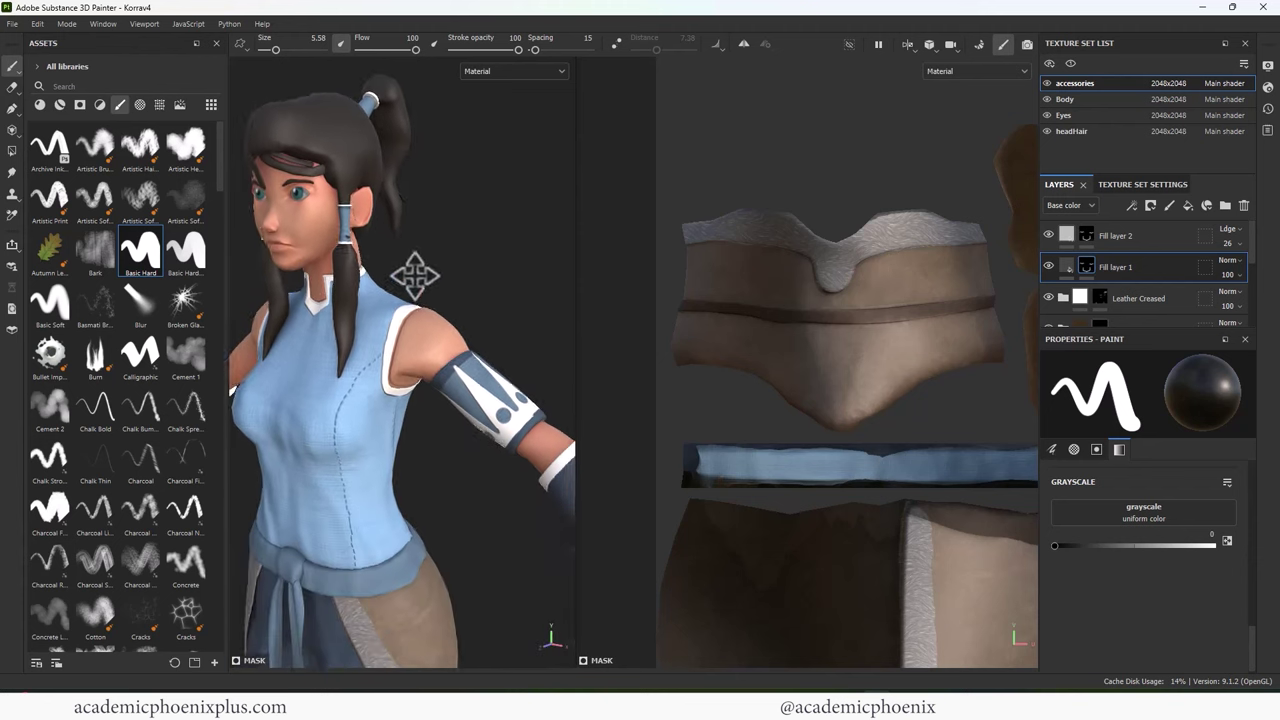
mouse_move(420, 259)
alt+middle_down()
mouse_move(491, 394)
mouse_move(471, 402)
alt+middle_up()
alt+right_drag(471, 402, 427, 362)
alt+middle_drag(427, 362, 431, 421)
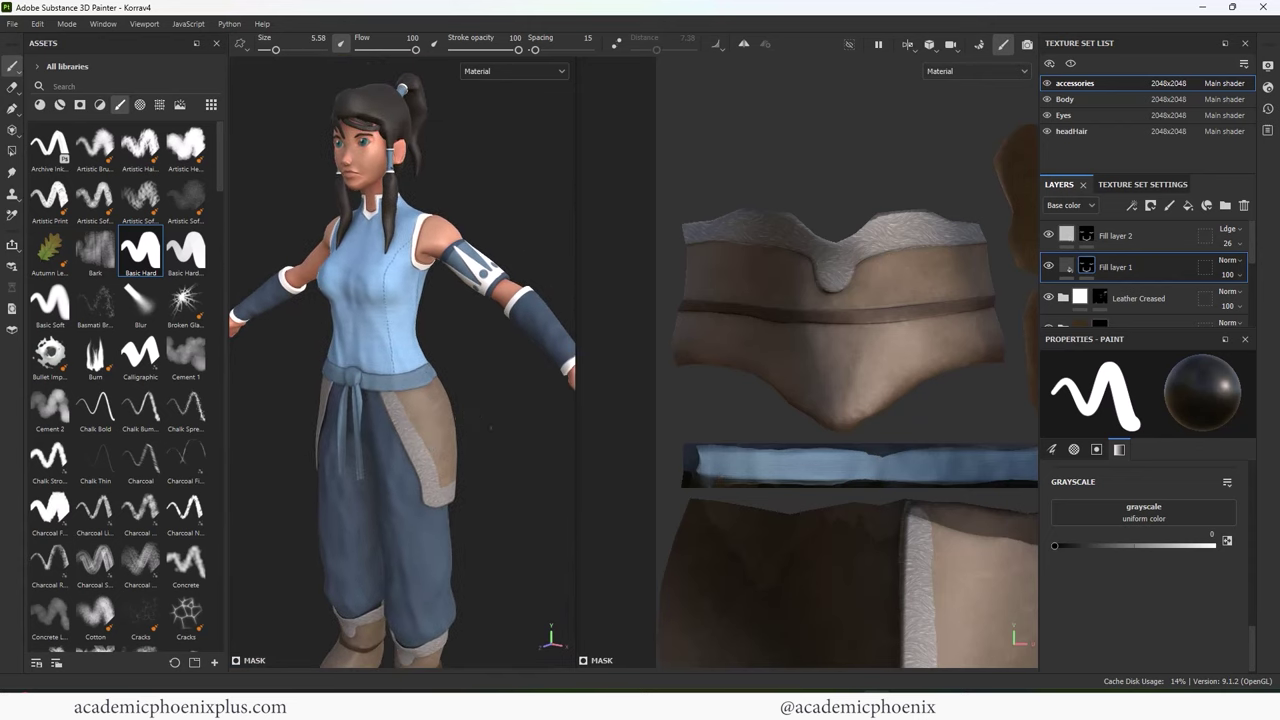
mouse_move(475, 410)
alt+mouse_down()
mouse_move(300, 340)
mouse_move(623, 277)
mouse_move(442, 296)
alt+mouse_up()
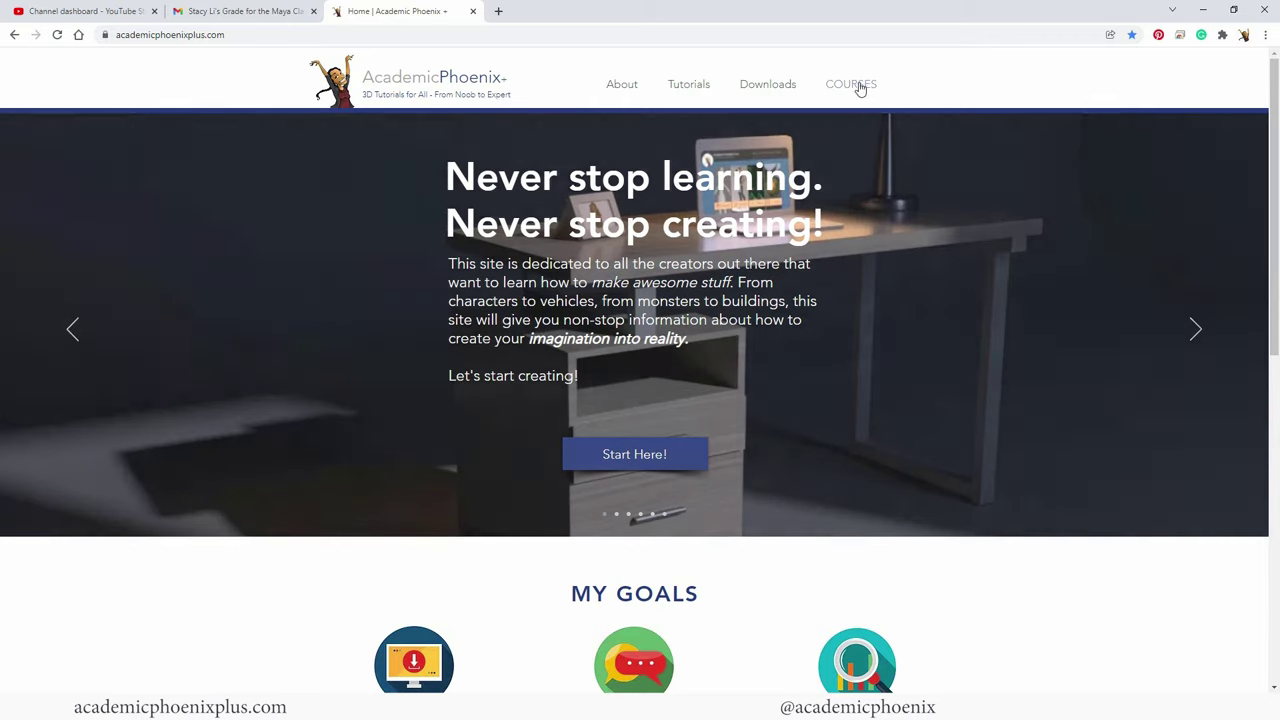
Step: In the browser, open the Academic Phoenix courses page and view the Maya still life course
click(854, 84)
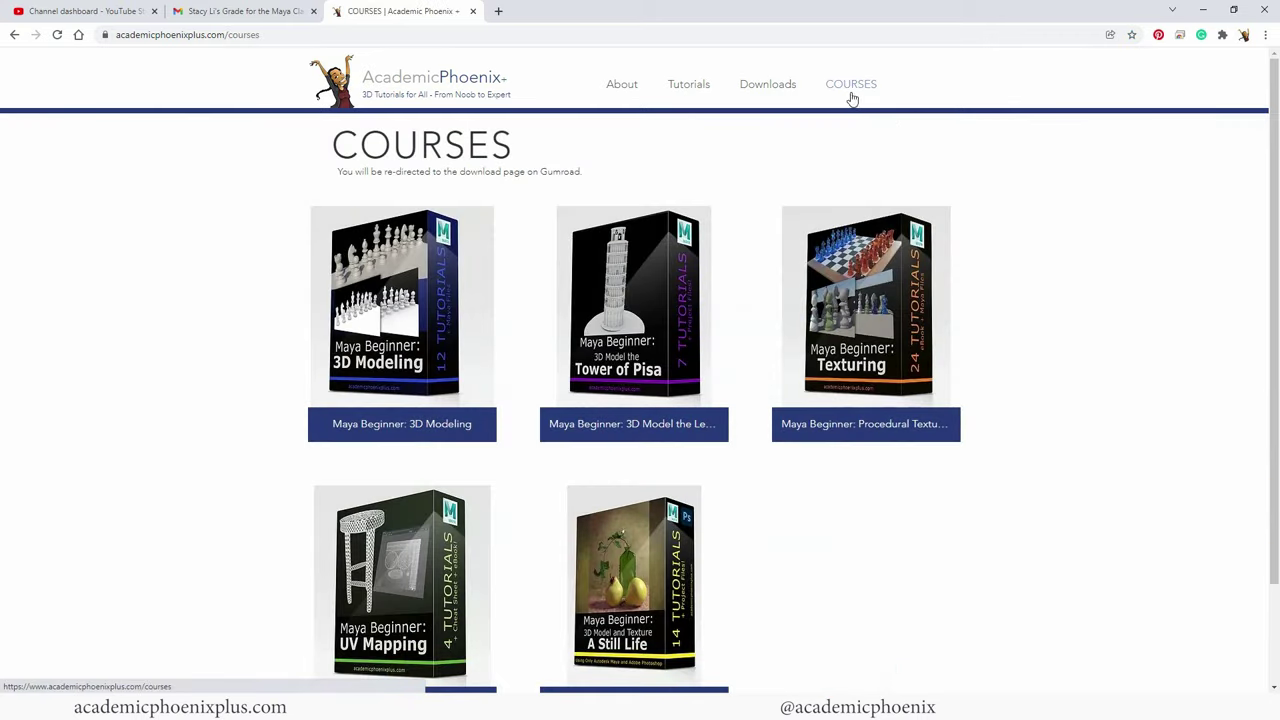
scroll(958, 345, down, 1)
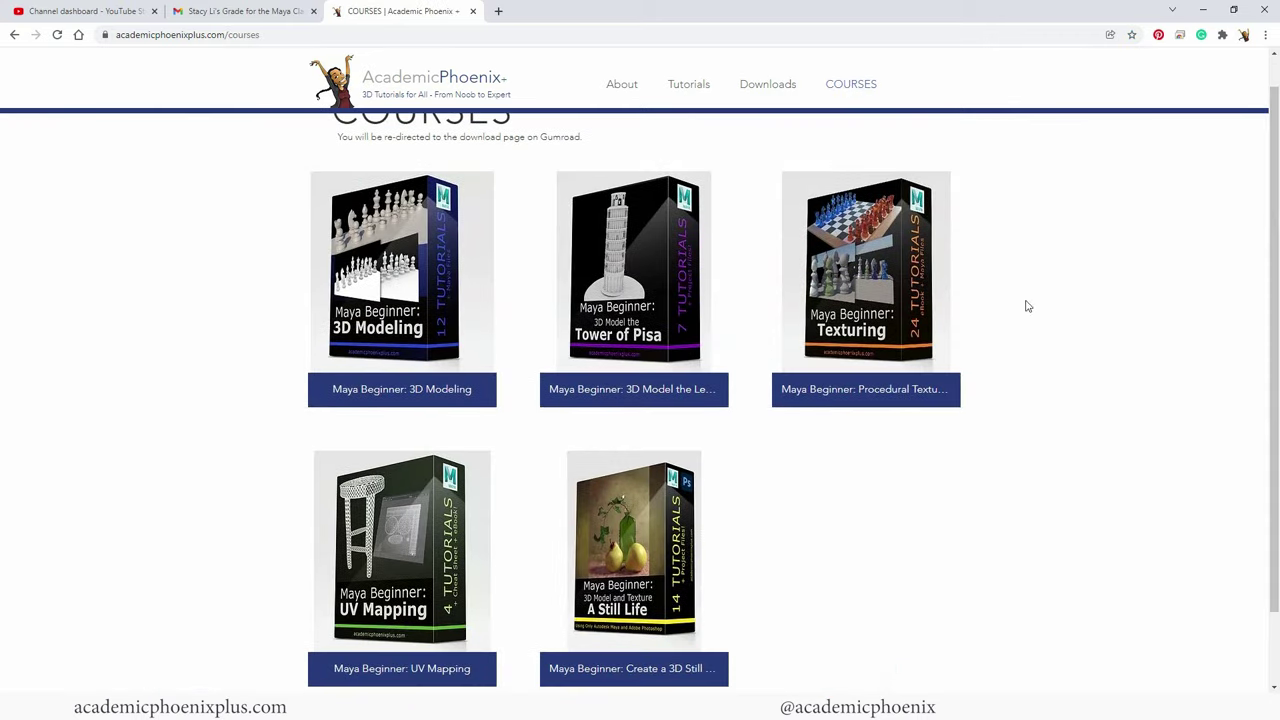
click(634, 545)
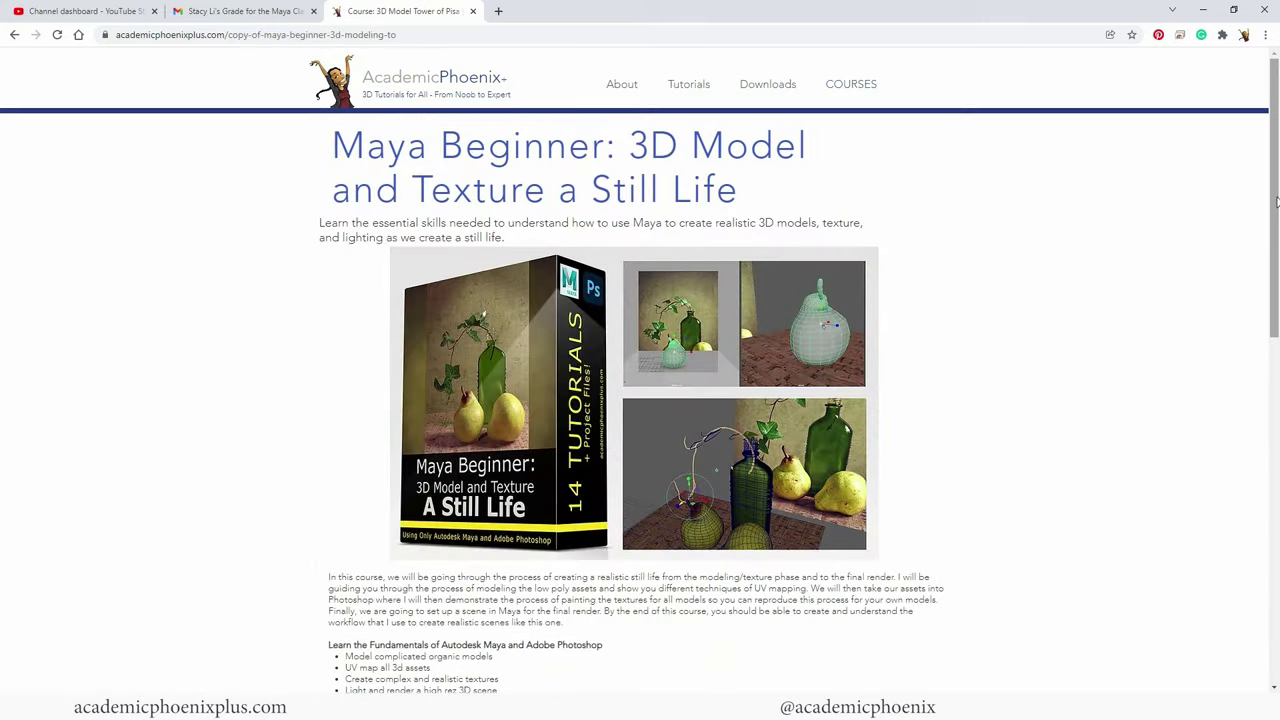
drag(1276, 203, 1234, 192)
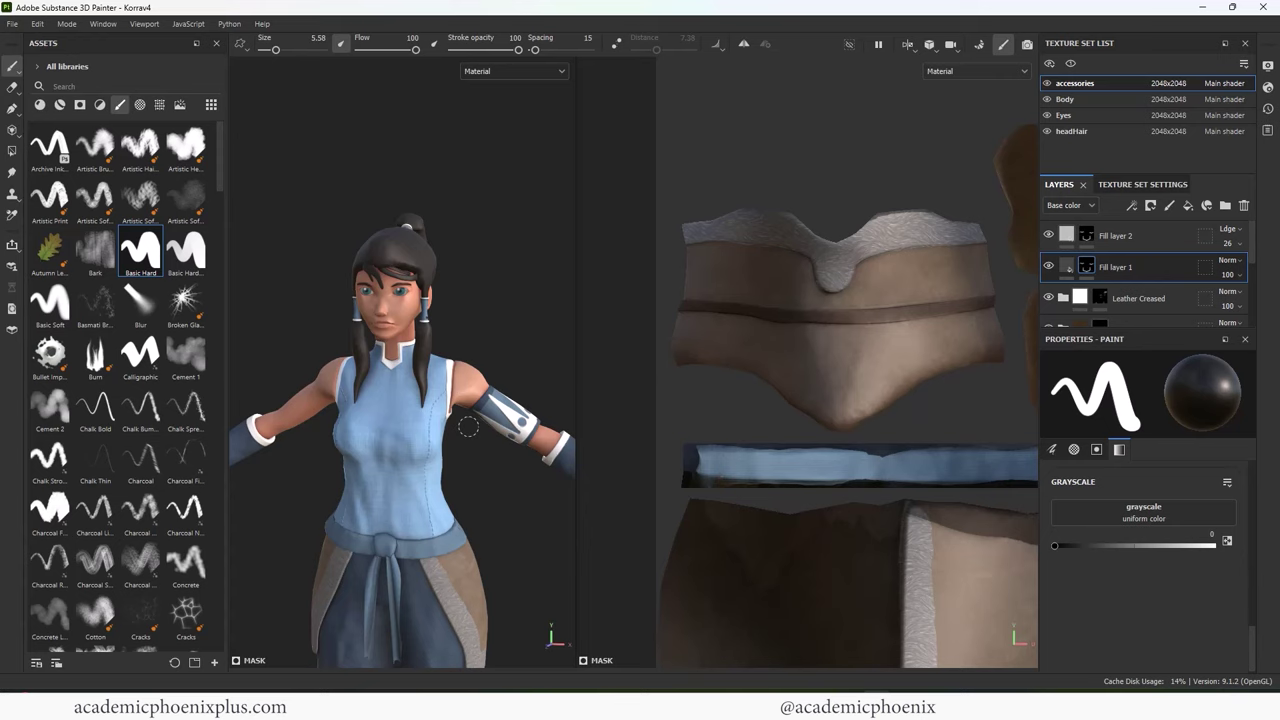